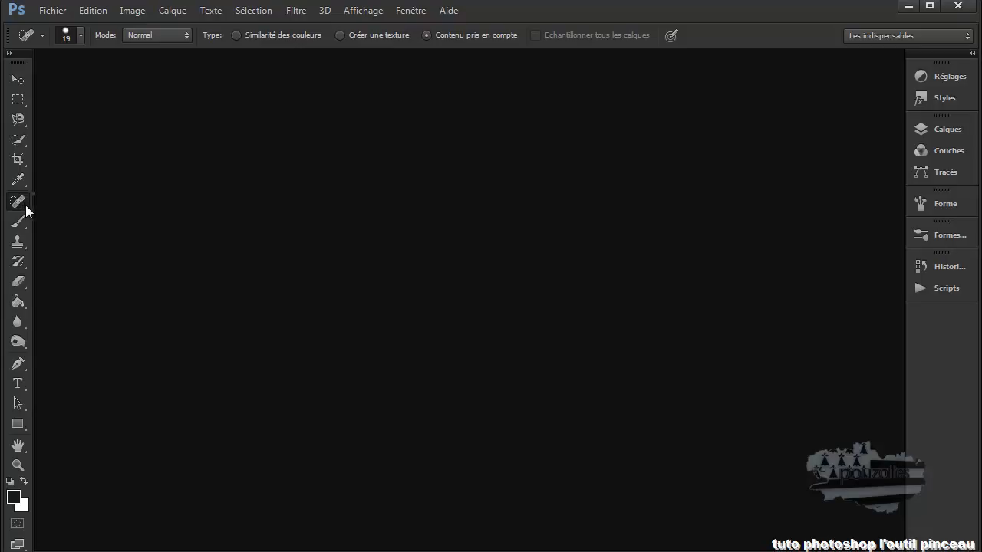
right_click(26, 204)
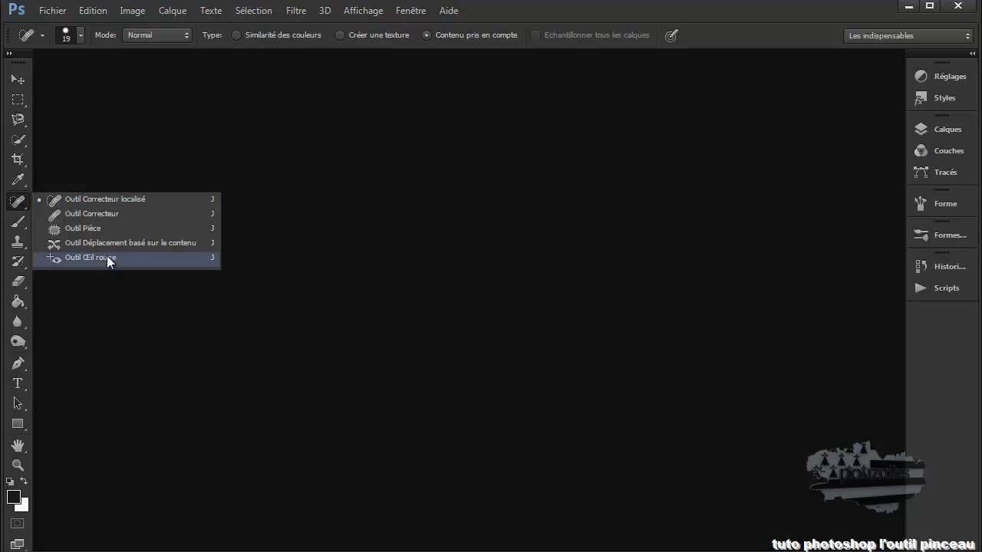
click(160, 326)
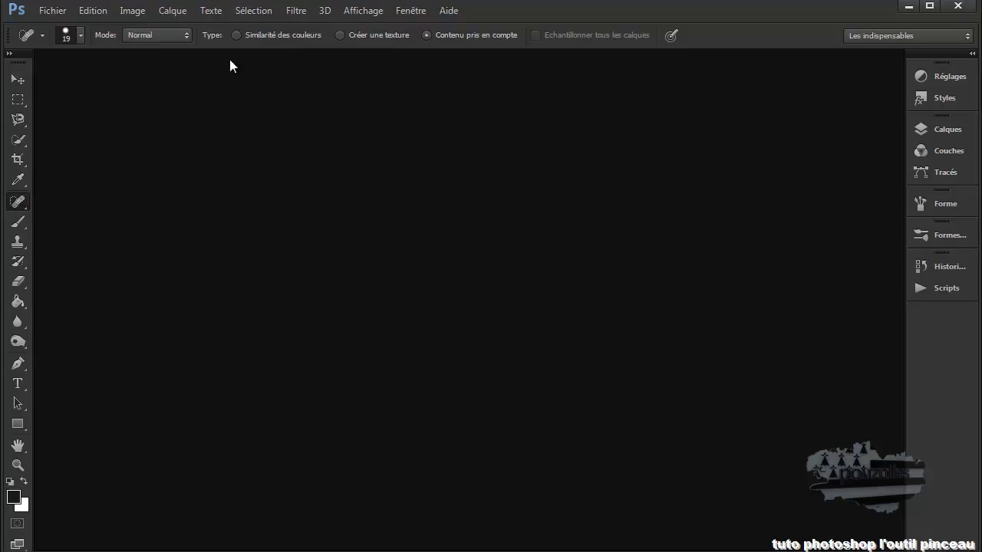
Open the boat photo dsc-0060-1.jpg.
click(69, 9)
click(59, 40)
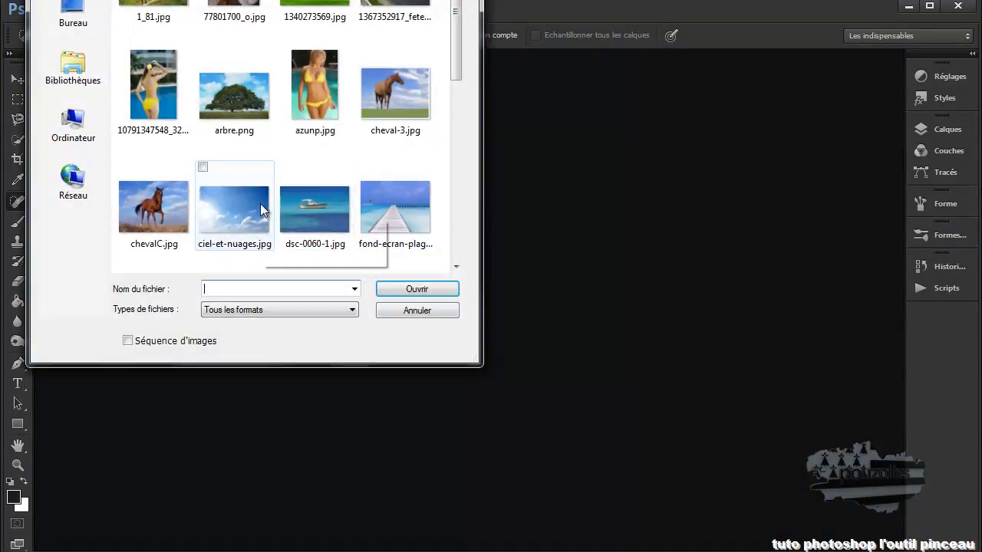
double_click(306, 211)
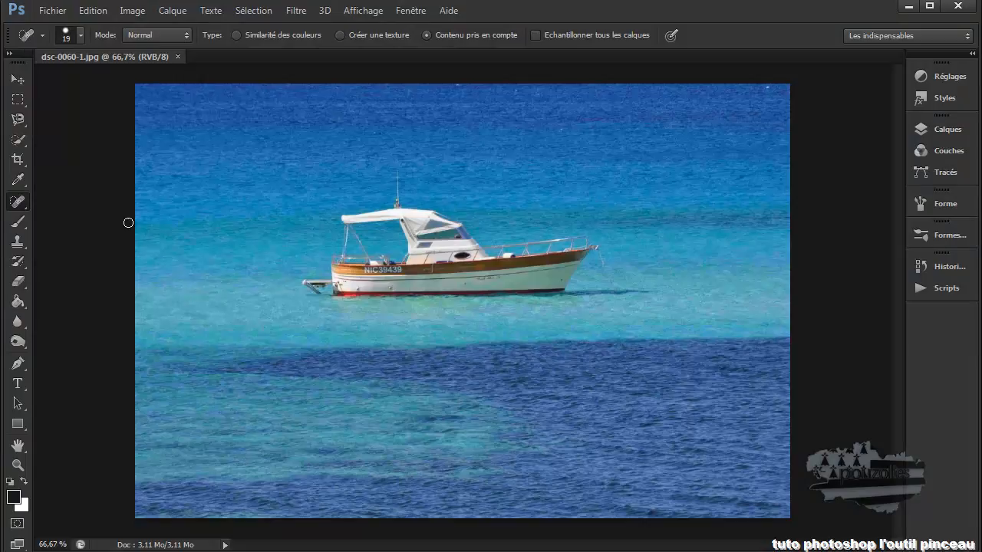
Activate the Brush tool and enlarge its preset picker to show more brush tips.
click(21, 224)
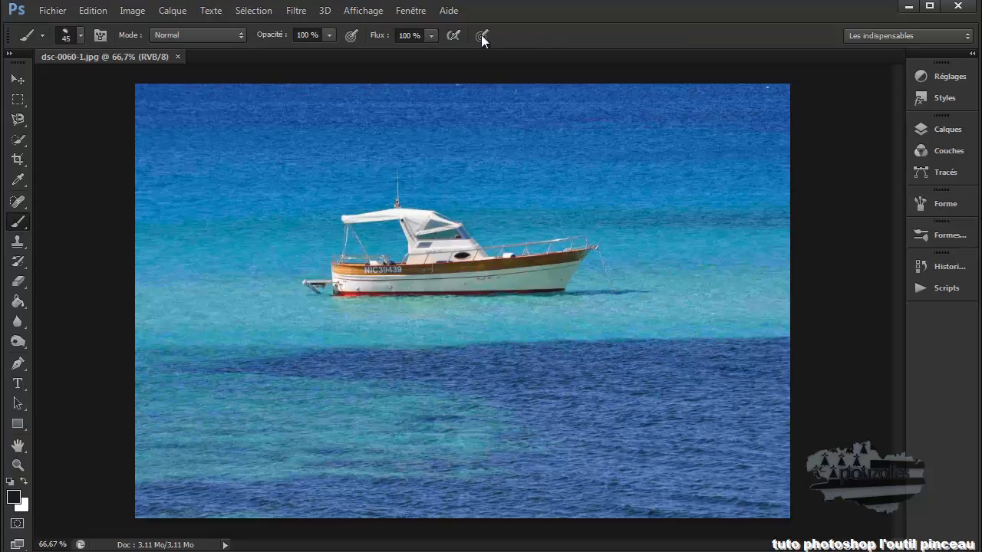
click(80, 35)
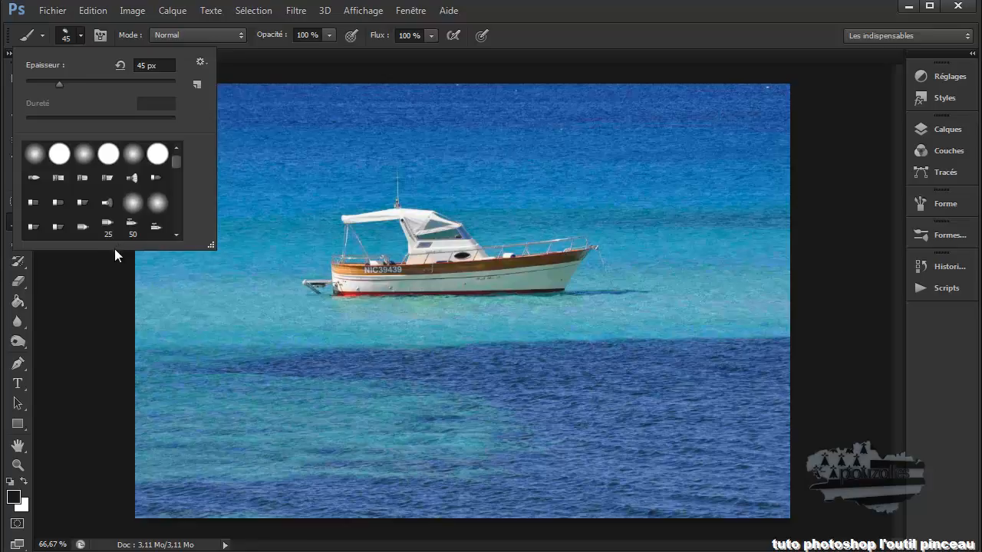
mouse_move(210, 245)
mouse_down()
mouse_move(228, 512)
mouse_move(222, 505)
mouse_up()
mouse_move(188, 305)
mouse_down()
mouse_move(195, 457)
mouse_move(191, 303)
mouse_up()
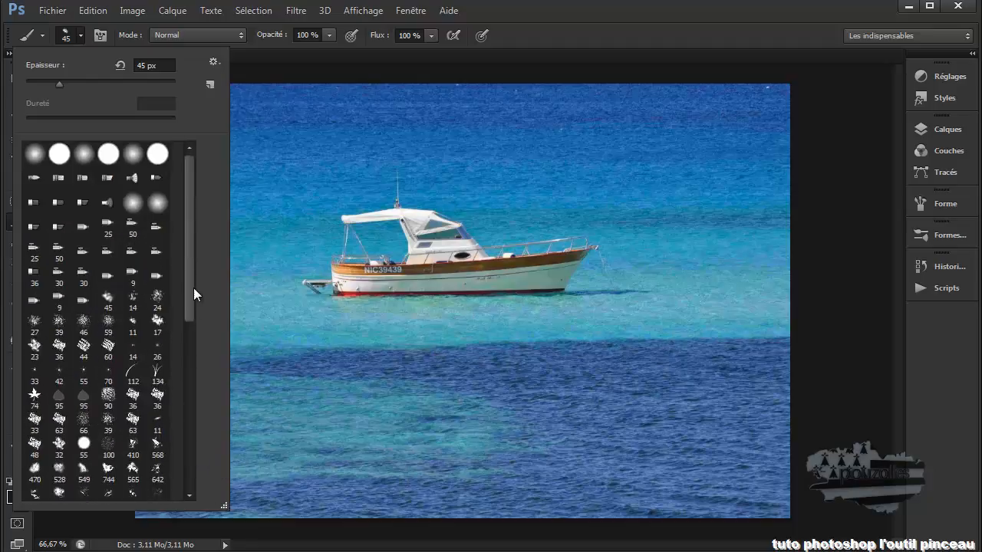
Reset the brush presets to the default set, replacing the current brushes.
click(214, 64)
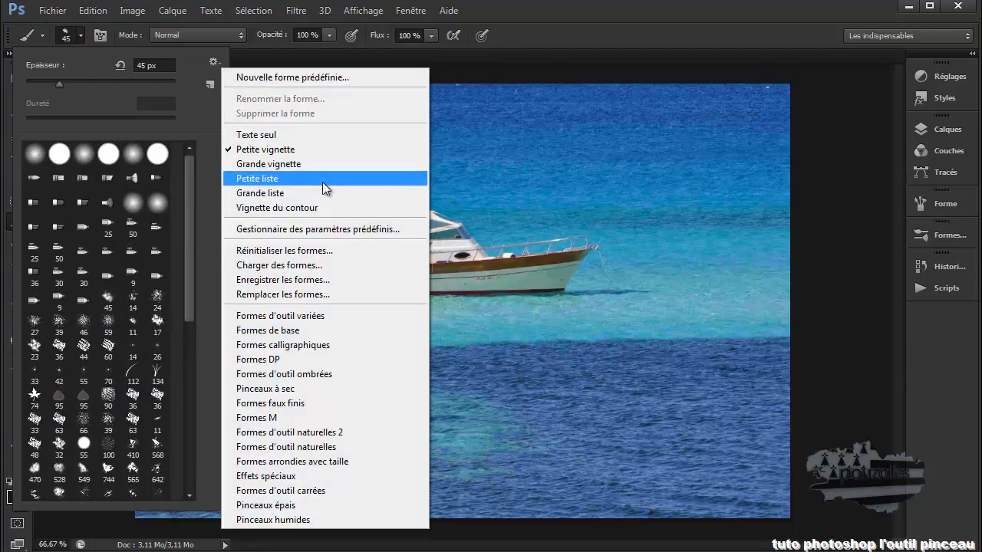
click(313, 251)
click(414, 213)
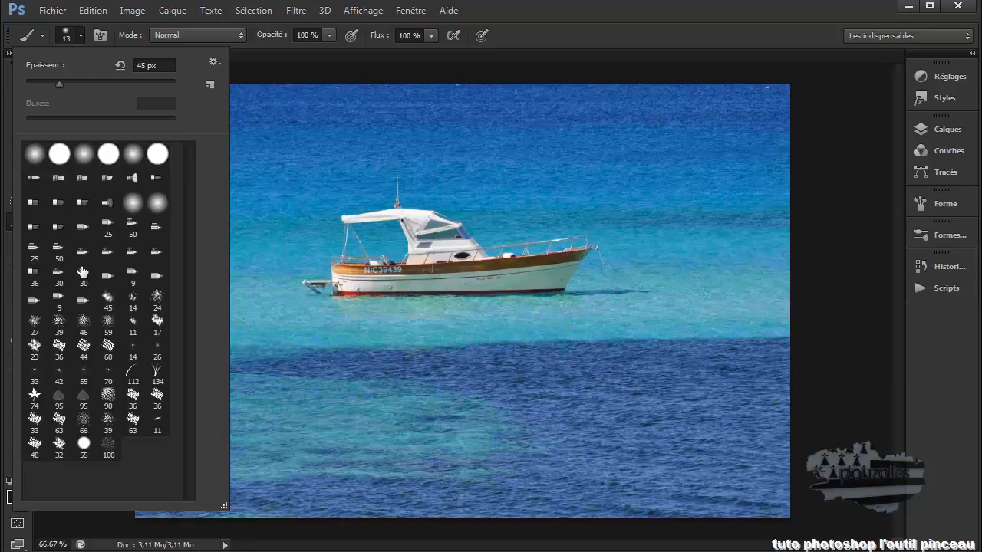
Choose the first 13 px bristle tip from the brush presets and close the picker.
click(37, 180)
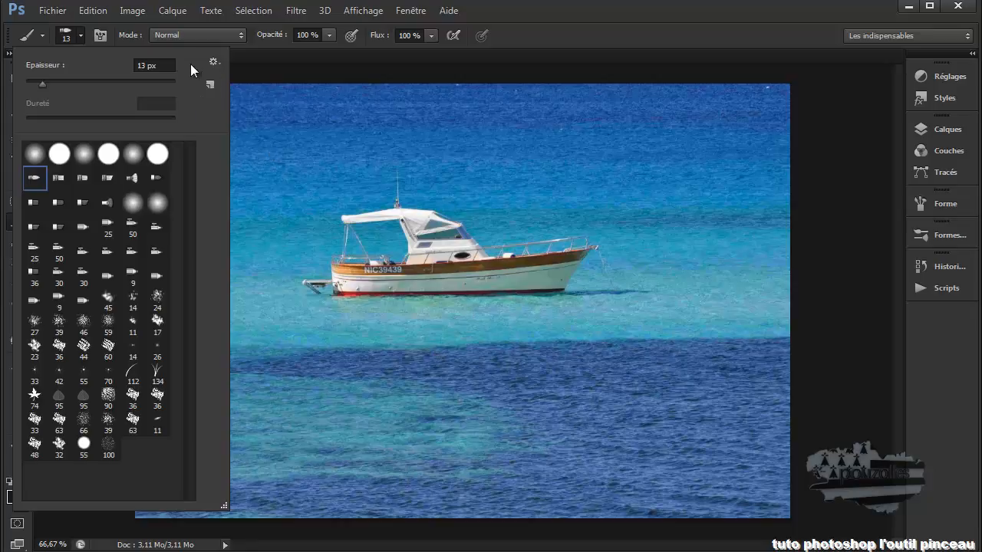
click(343, 73)
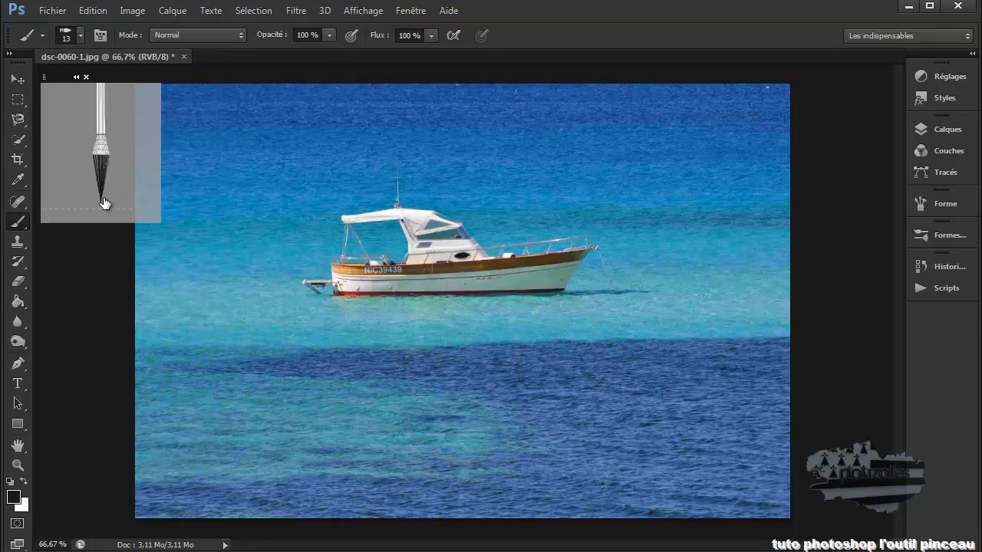
Select the 13 px fan bristle brush in the stroke-preview preset list and switch the live tip preview off and on again.
click(949, 236)
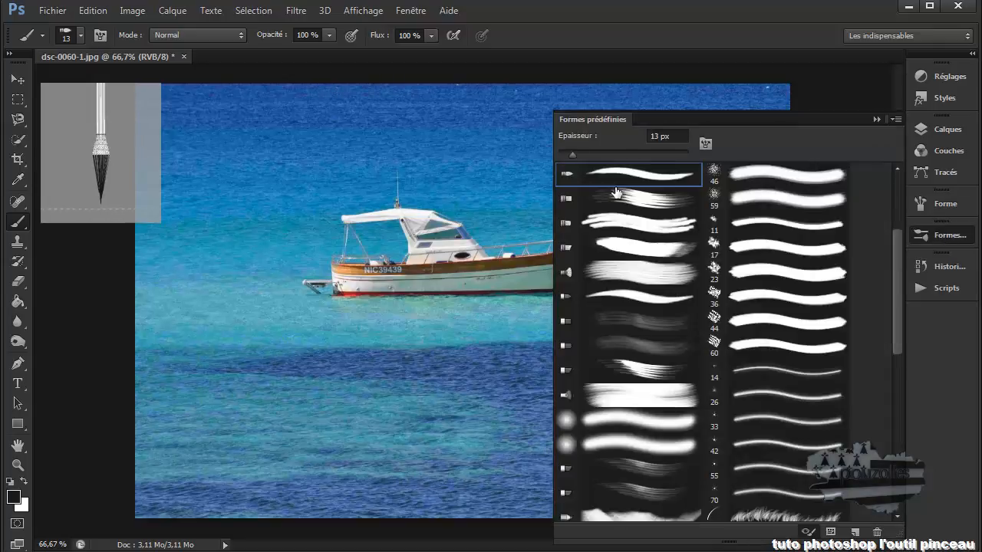
scroll(622, 249, up, 1)
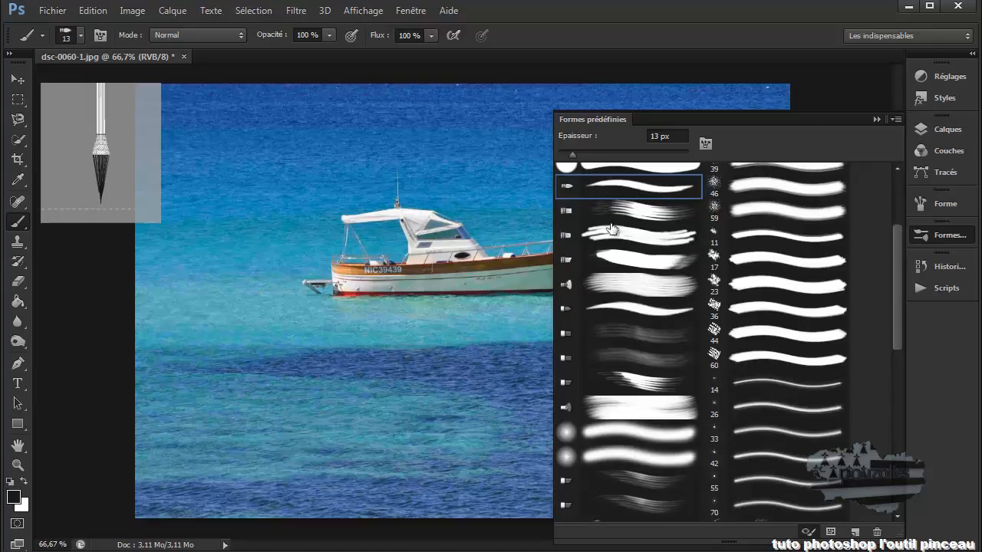
click(567, 286)
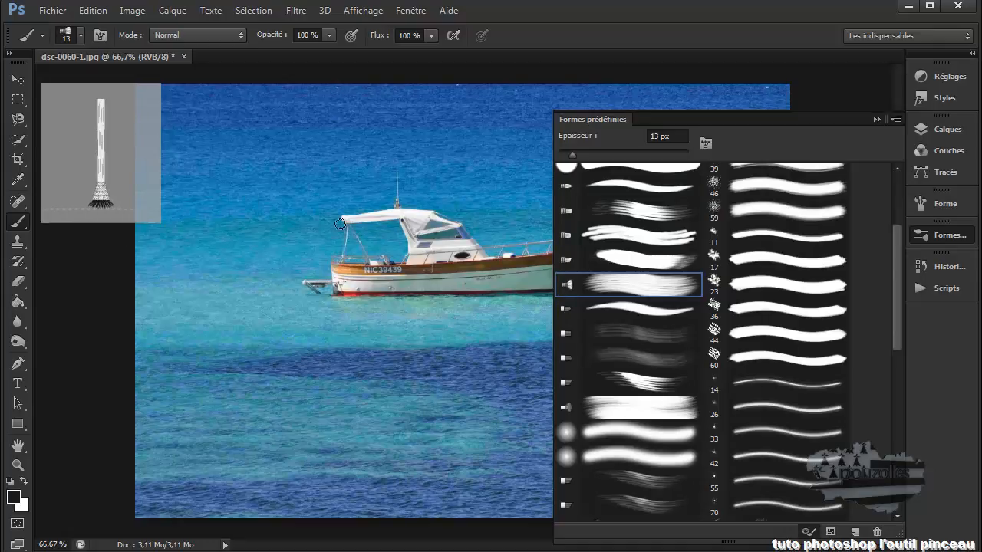
click(809, 532)
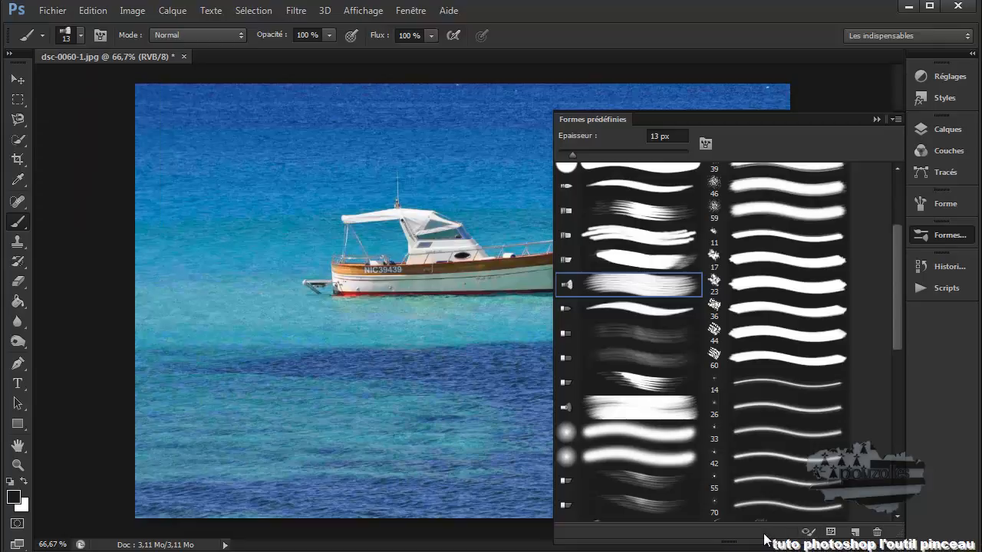
click(808, 532)
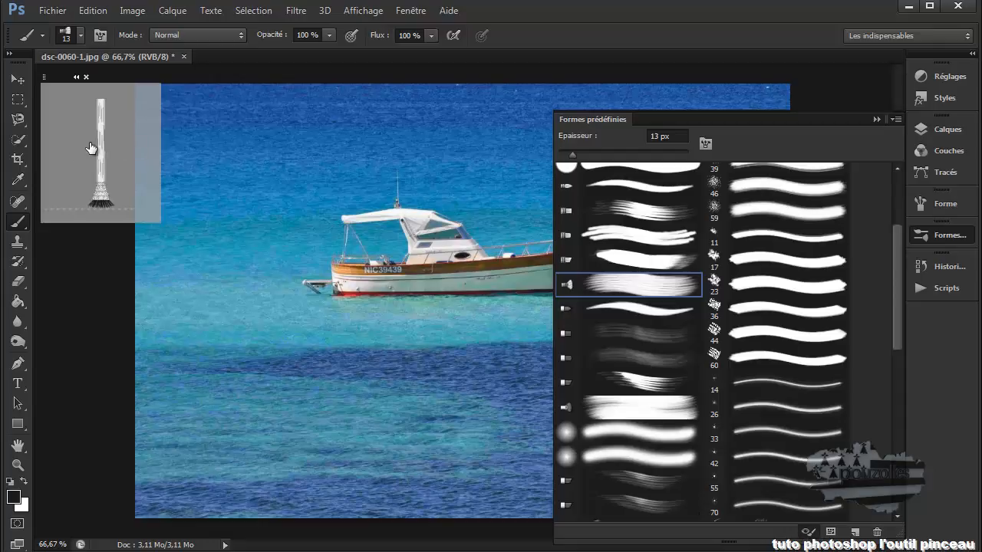
Compare tip previews by selecting the faint-stroke flat bristle brush, the 25 px rounded tip and the 50 px tip below it.
click(565, 337)
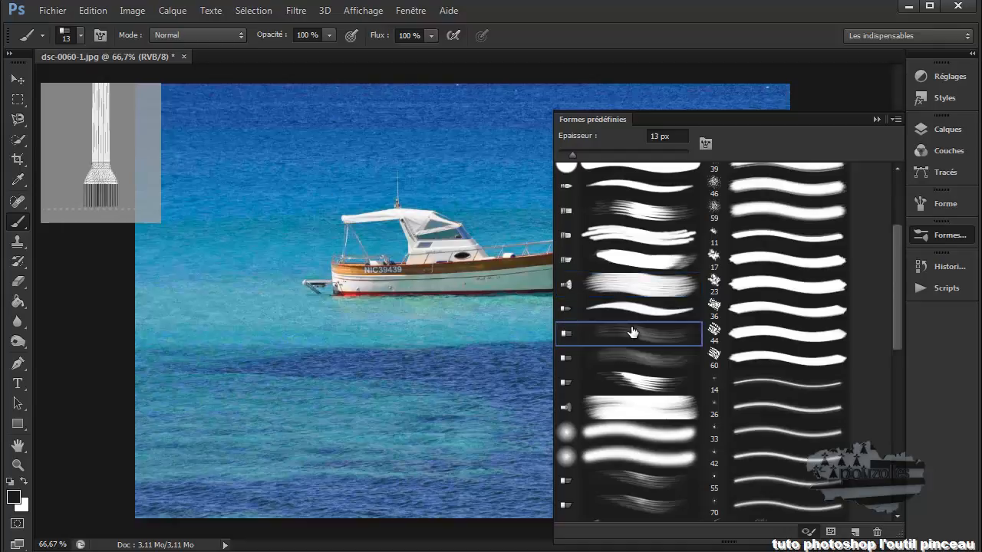
scroll(639, 345, down, 5)
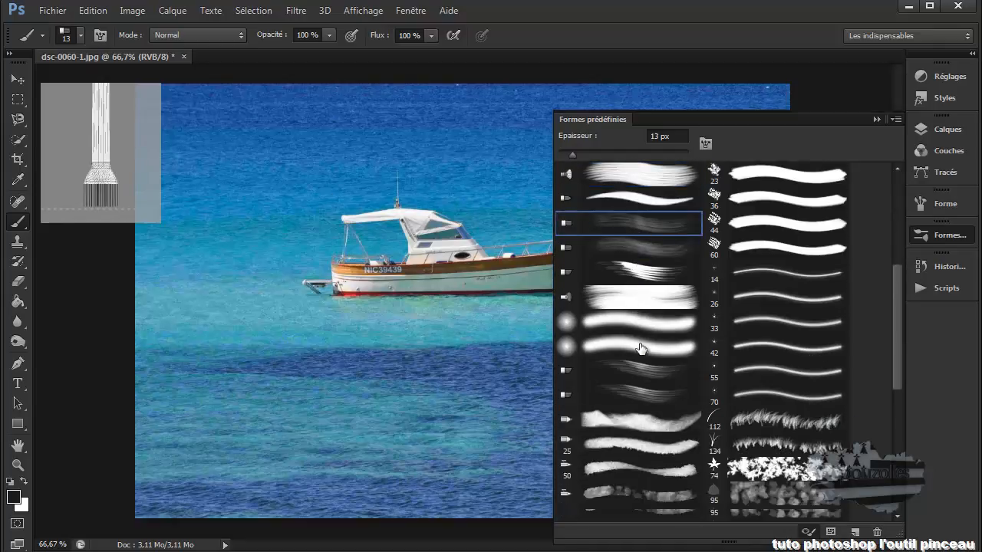
scroll(640, 349, down, 2)
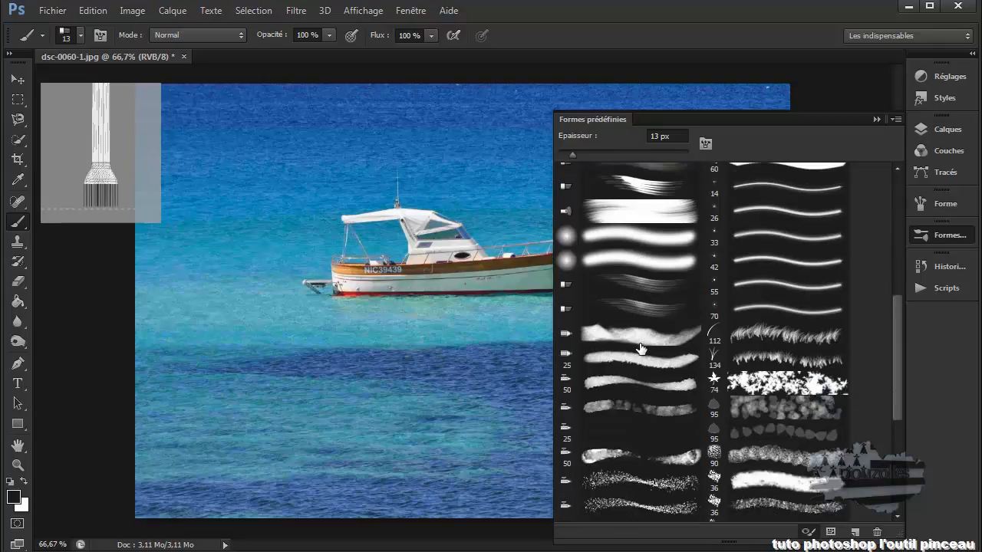
scroll(639, 349, down, 1)
click(565, 326)
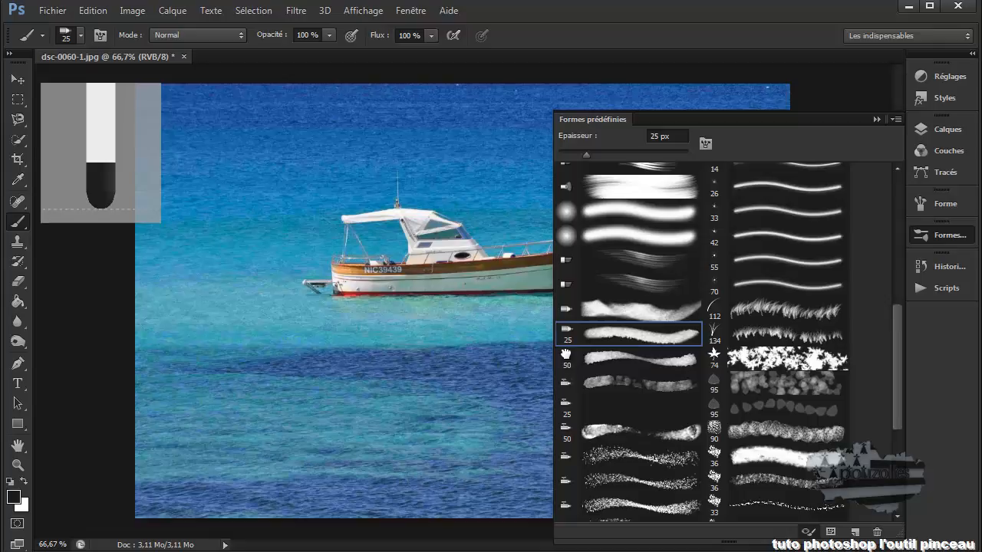
click(566, 357)
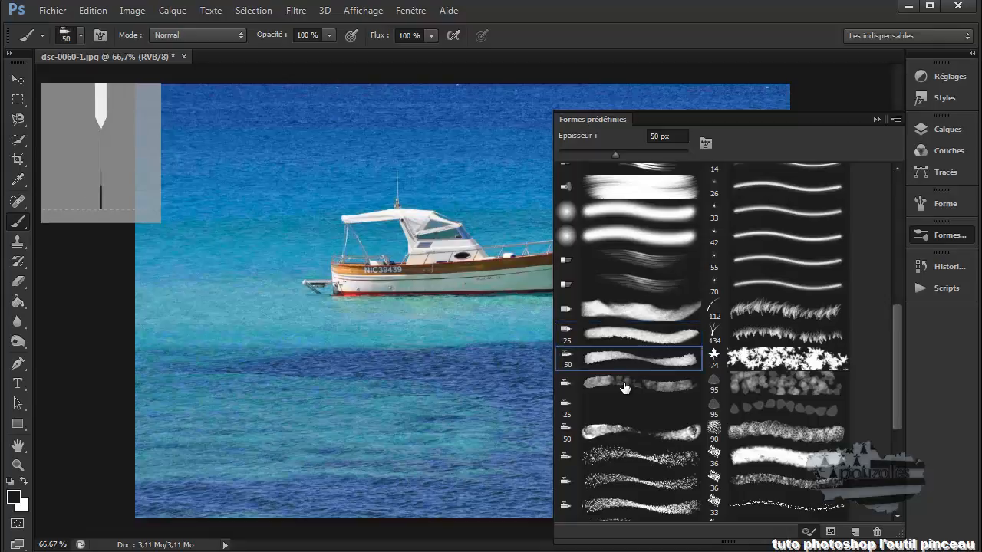
Select the 30 px pointed-tip brush with the widely scattered speckle stroke.
scroll(610, 388, down, 7)
scroll(626, 395, down, 2)
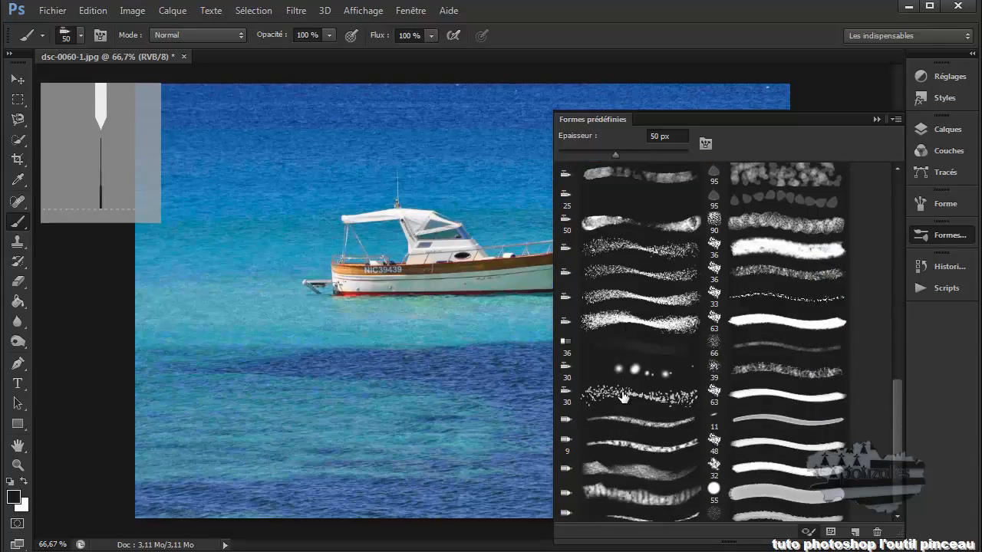
click(616, 383)
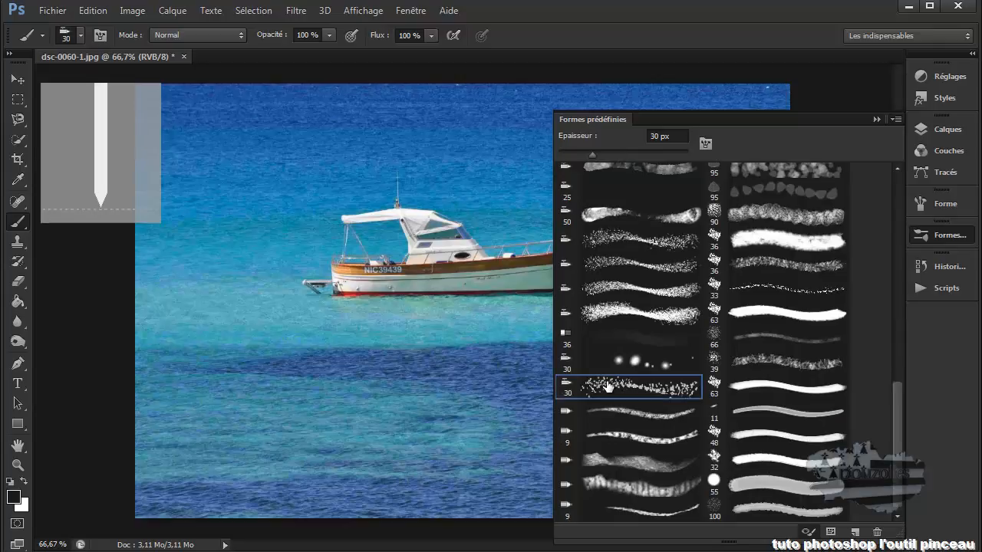
Paint a looping speckled test stroke over the water beside the boat and undo it.
mouse_move(197, 160)
mouse_down()
mouse_move(210, 186)
mouse_move(253, 197)
mouse_move(322, 152)
mouse_move(381, 159)
mouse_move(384, 187)
mouse_move(208, 284)
mouse_up()
click(84, 12)
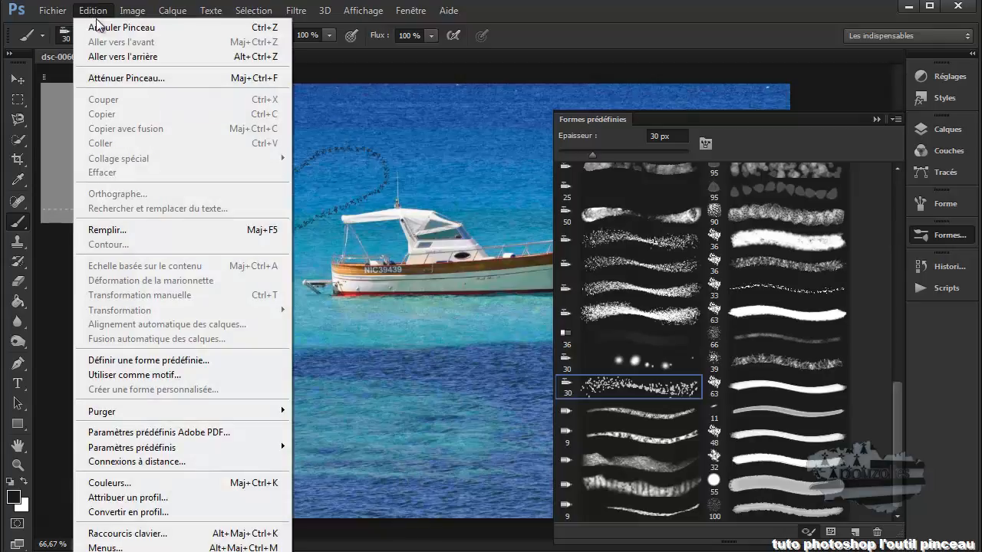
click(119, 26)
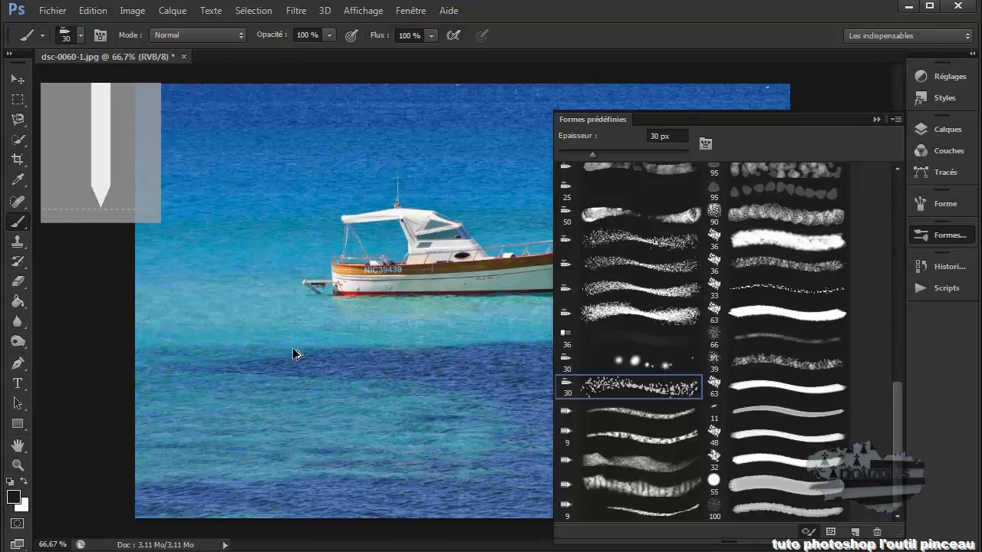
Enlarge the speckle brush to 111 px and paint scattered strokes at 100% opacity over the water around the boat's stern.
drag(284, 349, 306, 351)
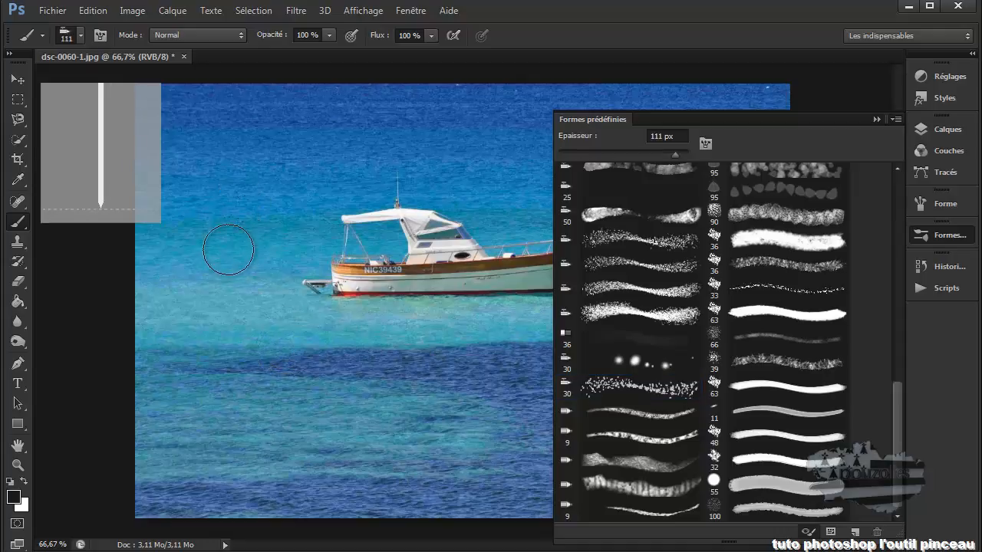
mouse_move(226, 253)
mouse_down()
mouse_move(252, 324)
mouse_move(292, 345)
mouse_move(424, 328)
mouse_up()
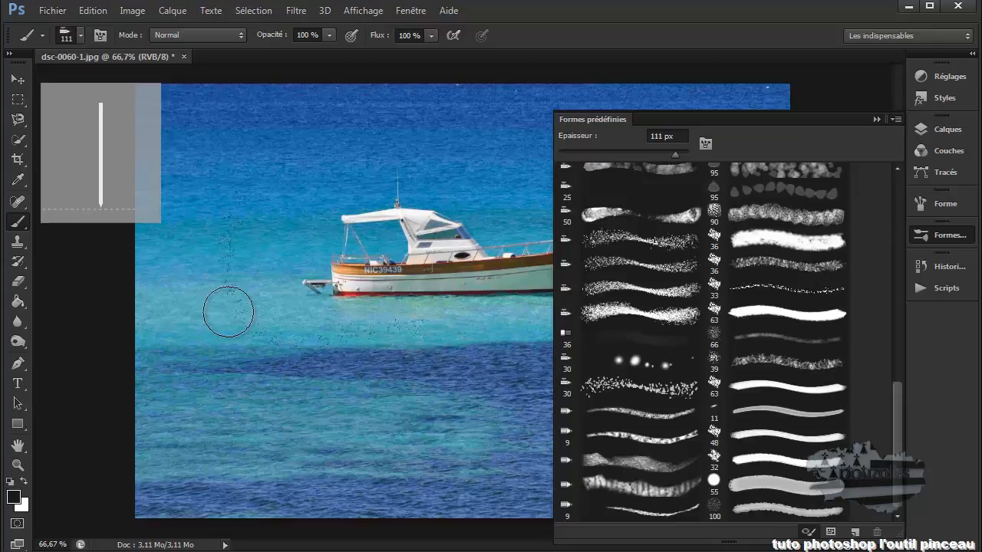
drag(212, 320, 211, 308)
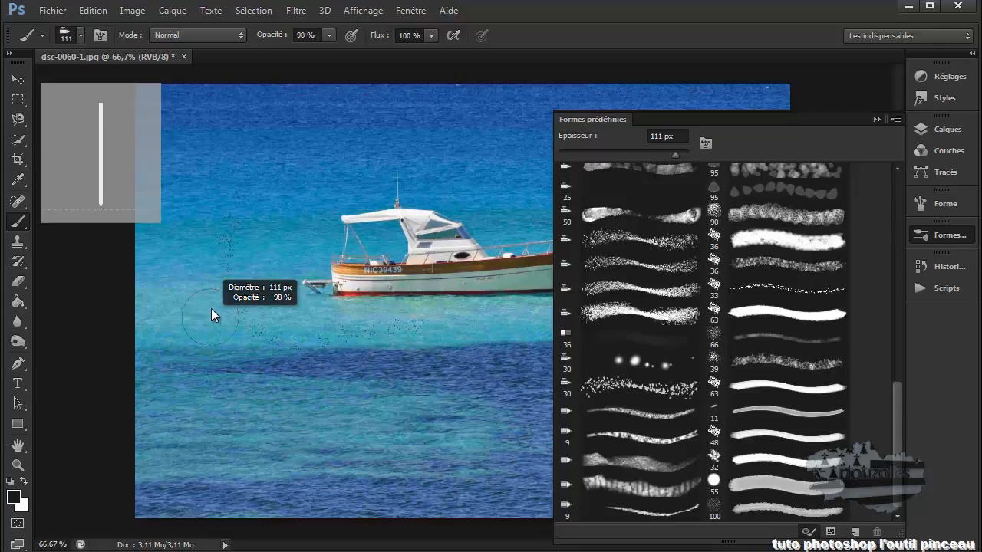
mouse_move(247, 107)
mouse_down()
mouse_move(250, 3)
mouse_move(224, 382)
mouse_up()
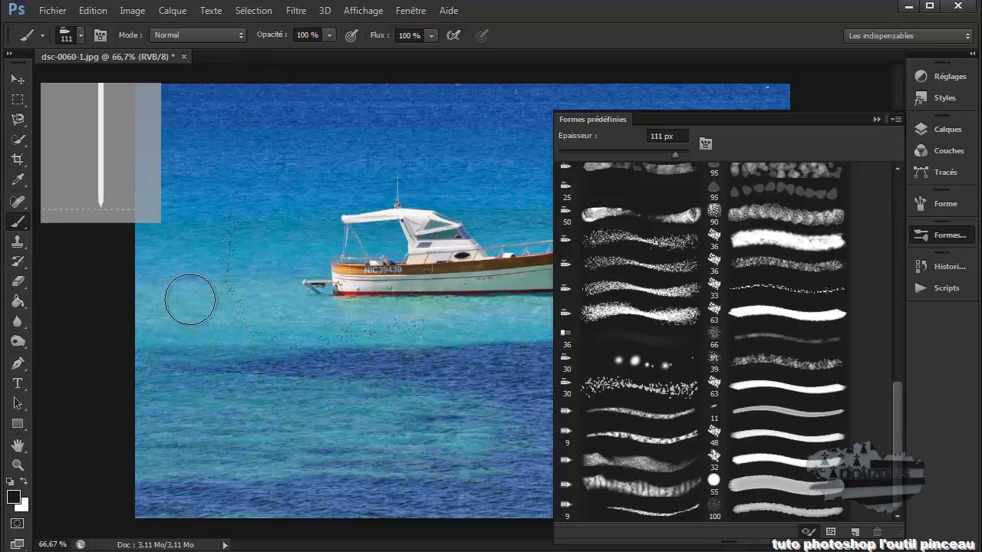
mouse_move(208, 317)
mouse_down()
mouse_move(254, 365)
mouse_move(324, 365)
mouse_move(339, 348)
mouse_move(343, 290)
mouse_up()
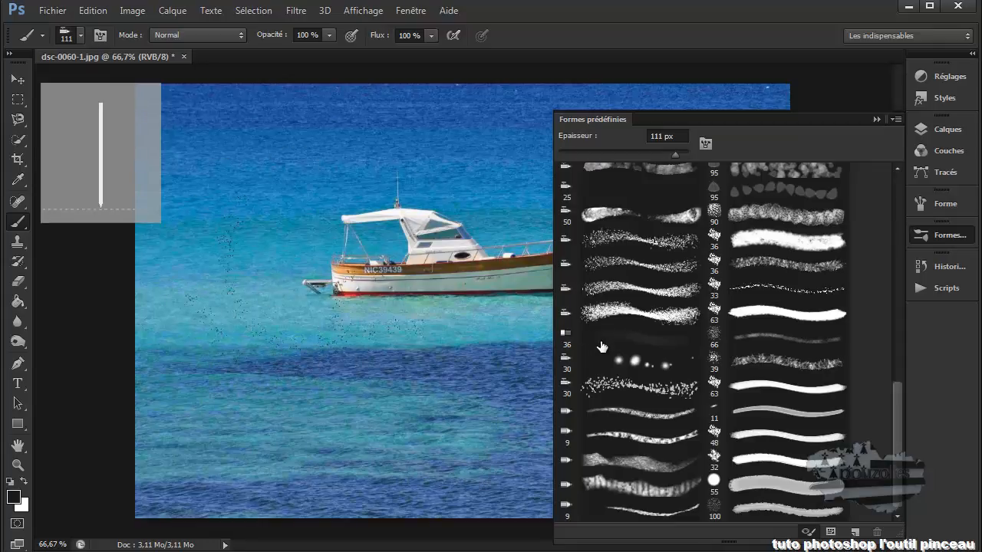
Select the square-tip brush at 111 px and paint a thick black wavy stroke above the boat.
mouse_move(901, 458)
mouse_down()
mouse_move(883, 349)
mouse_move(882, 393)
mouse_up()
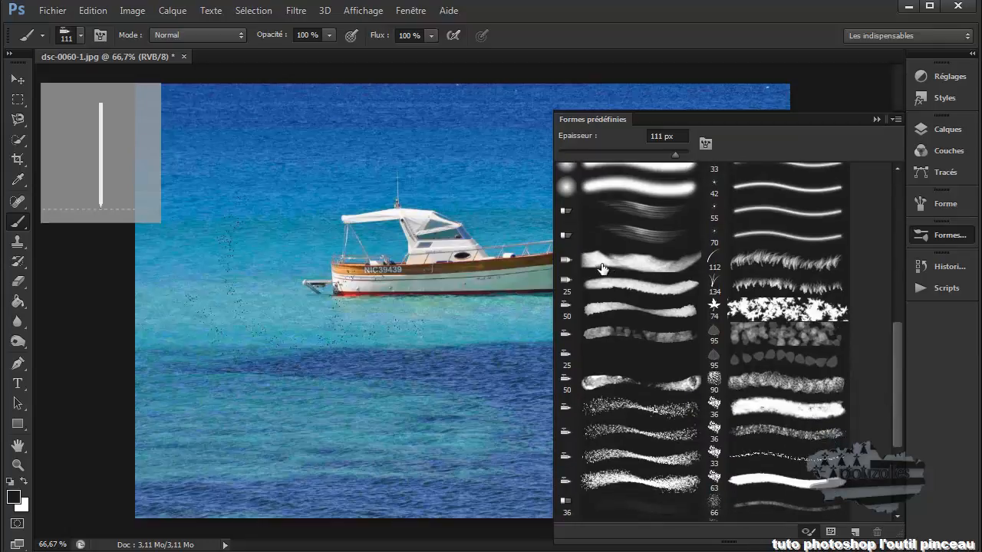
click(565, 262)
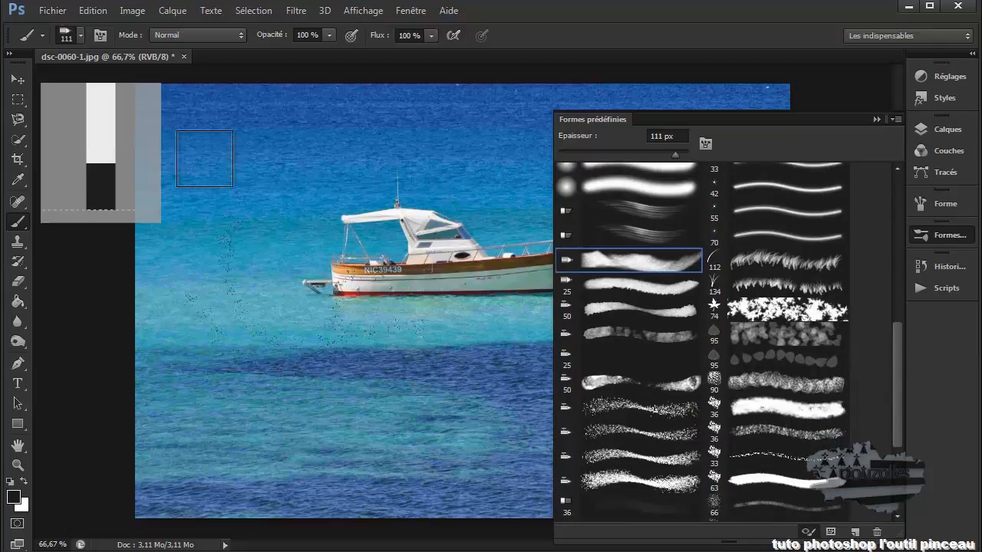
mouse_move(216, 157)
mouse_down()
mouse_move(223, 196)
mouse_move(247, 206)
mouse_move(369, 156)
mouse_move(459, 170)
mouse_up()
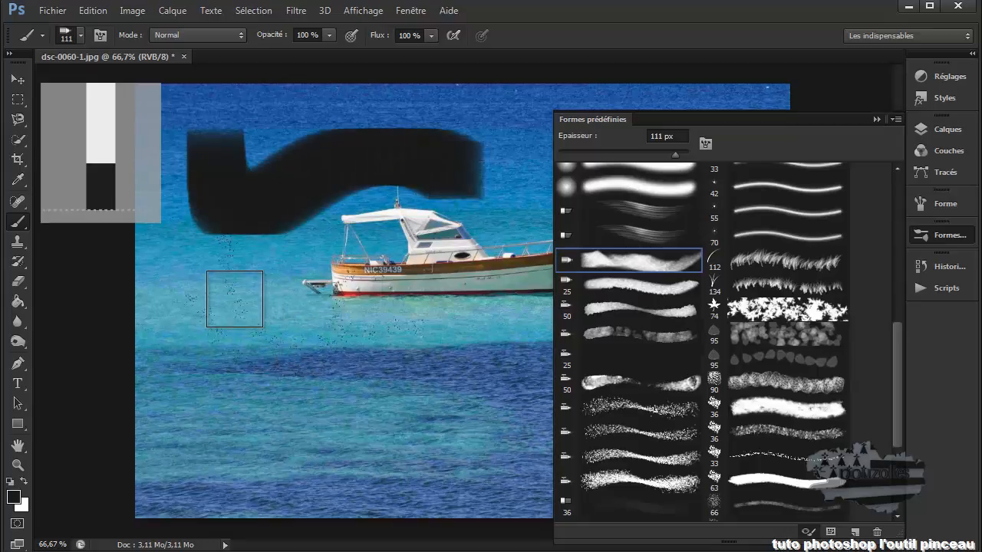
Reduce the square-tip brush to 36 px and paint a thin black wavy stroke in the water beyond the boat's bow.
click(875, 119)
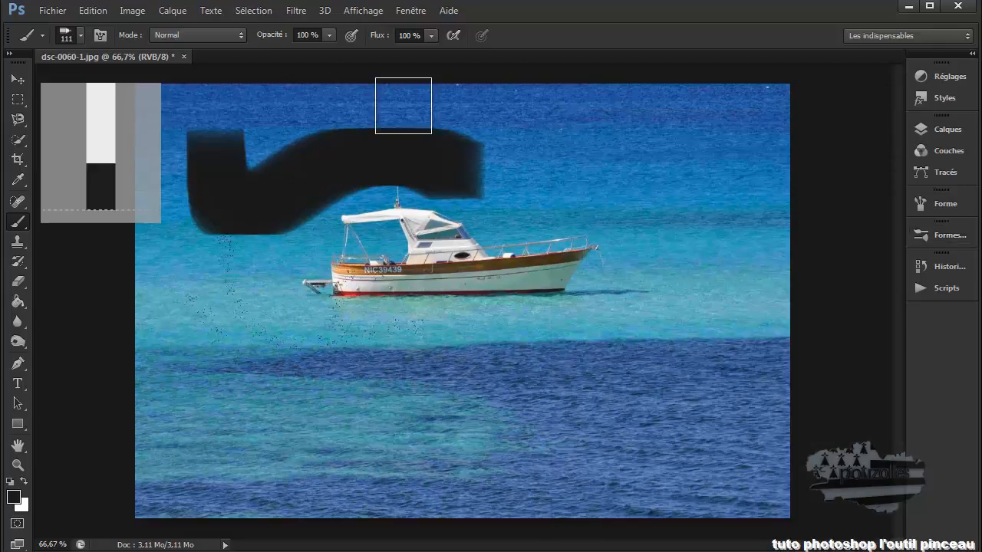
click(81, 34)
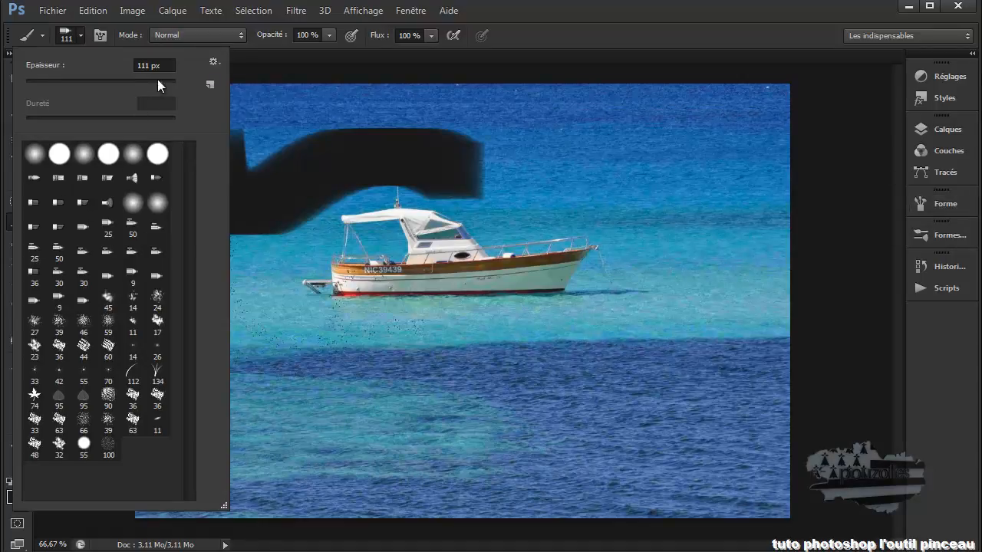
drag(159, 83, 76, 76)
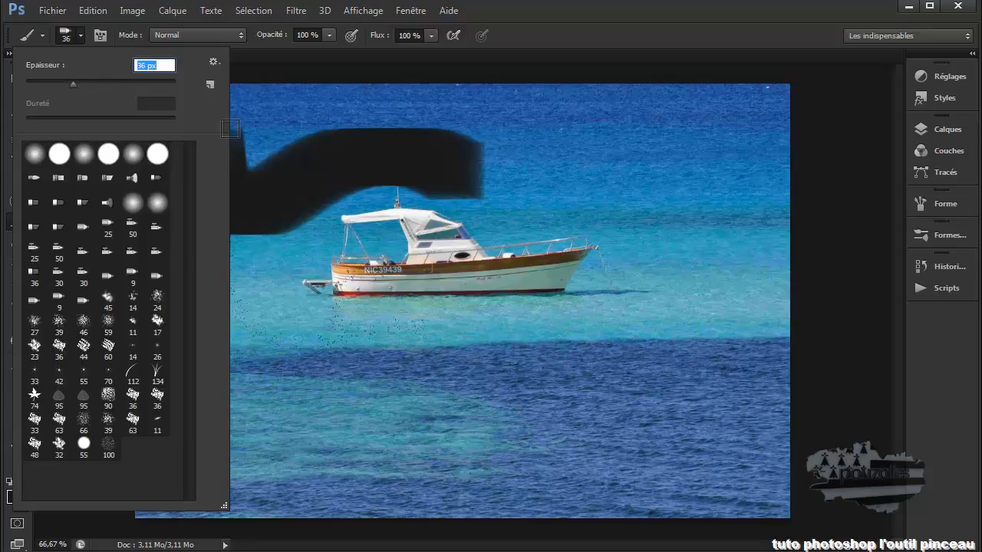
click(559, 147)
mouse_move(559, 150)
mouse_down()
mouse_move(654, 221)
mouse_move(665, 271)
mouse_up()
Enlarge the square-tip brush to 101 px and paint a short thick stroke across the thin one.
click(80, 35)
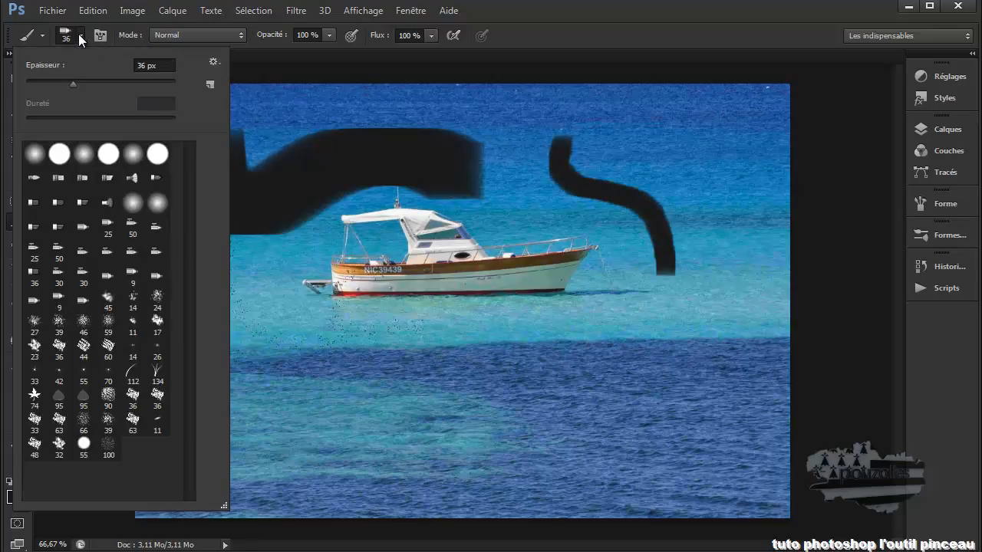
drag(73, 82, 158, 81)
mouse_move(604, 171)
mouse_down()
mouse_move(647, 196)
mouse_move(701, 198)
mouse_up()
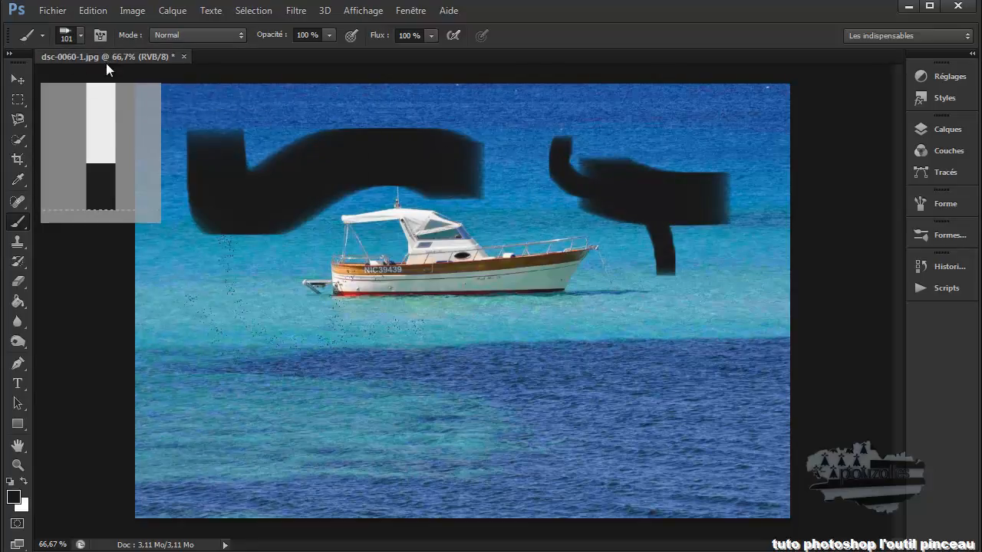
Open the detailed brush tip settings, enlarge the tip list, and select the hard round 30 px tip.
click(80, 36)
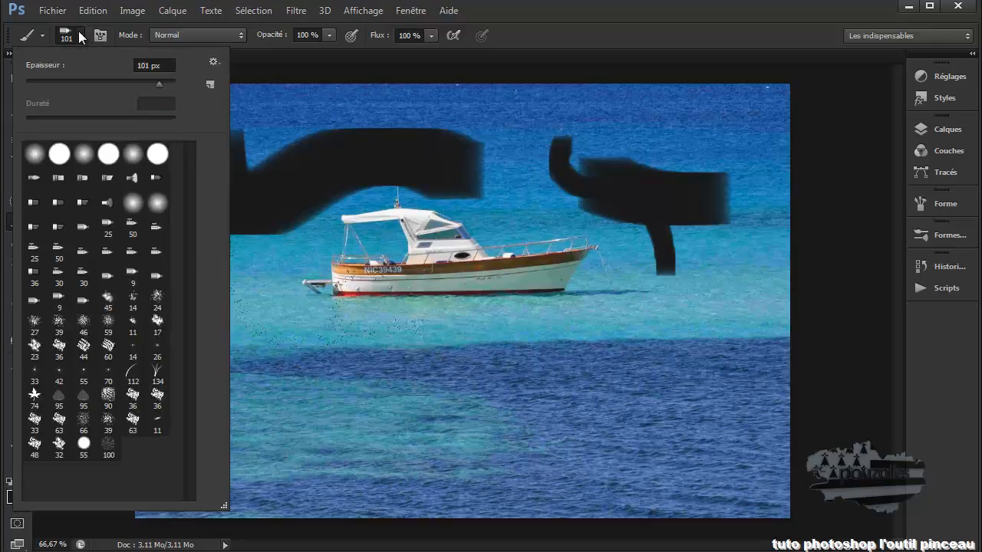
click(79, 36)
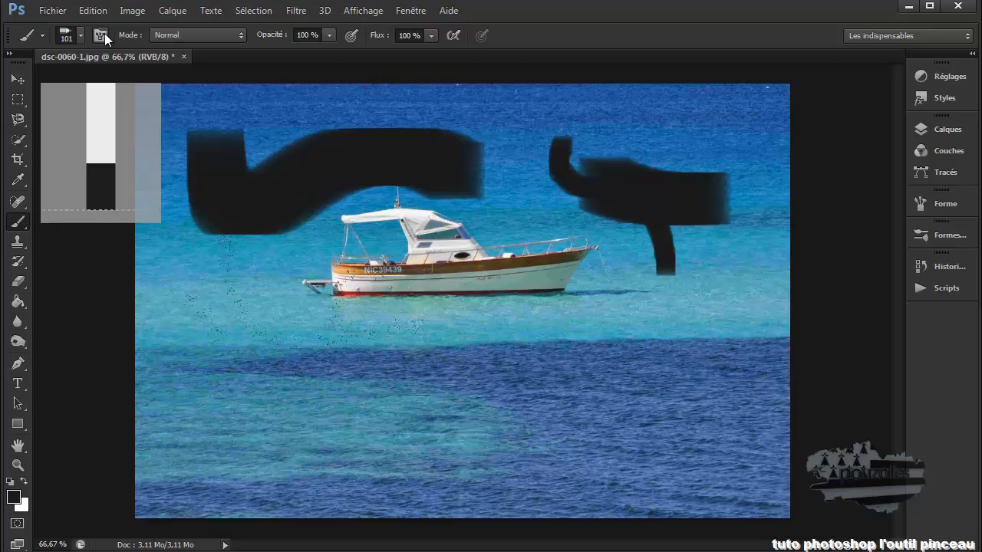
click(102, 34)
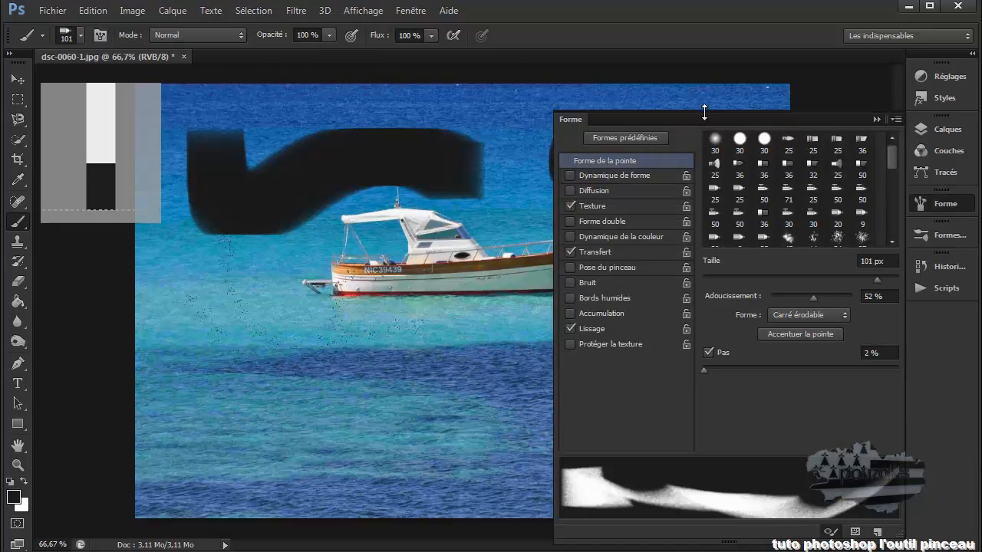
drag(704, 111, 705, 31)
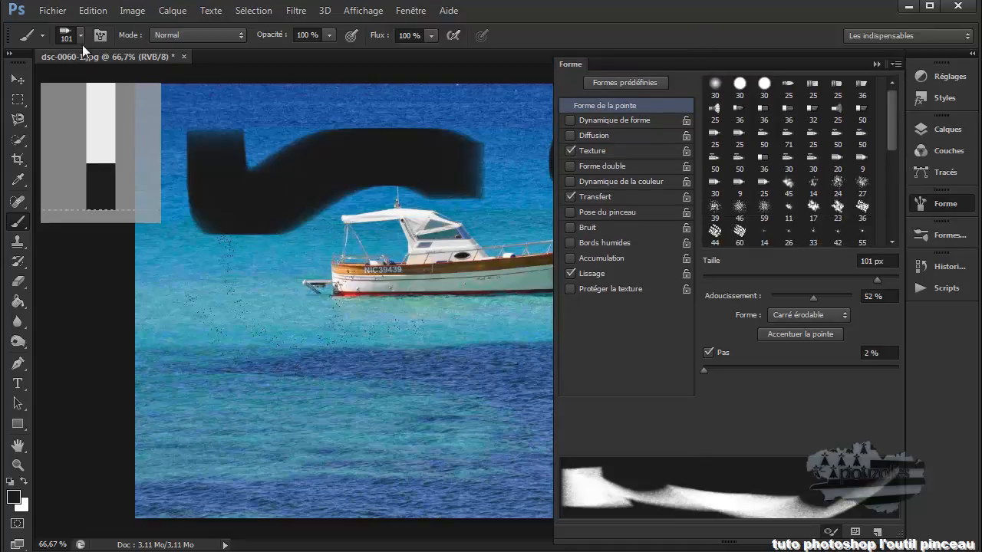
click(740, 86)
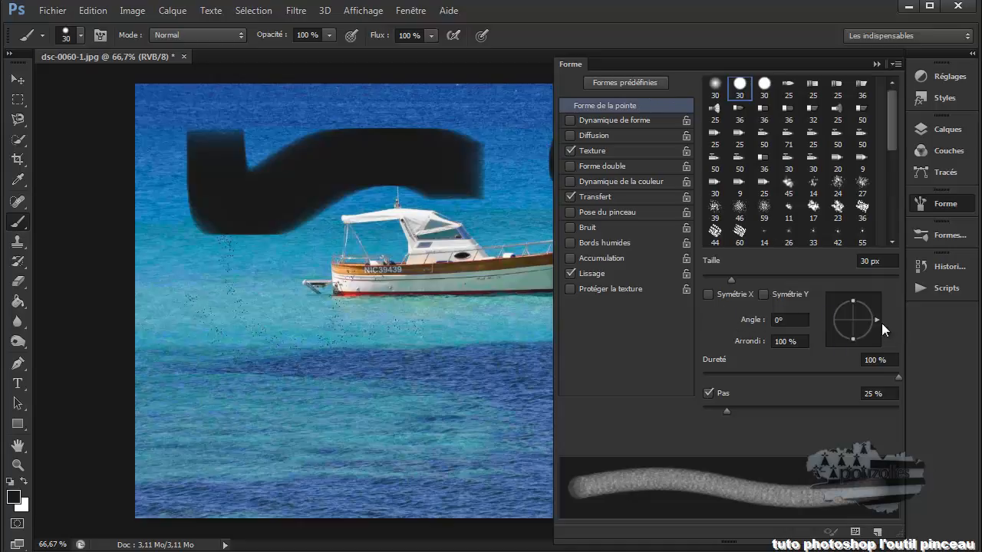
Flatten the round tip to 24 % roundness (Arrondi) at a 0° angle and paint a long curved stroke below the boat.
drag(878, 320, 876, 301)
mouse_move(868, 335)
mouse_down()
mouse_move(856, 322)
mouse_move(871, 306)
mouse_move(870, 337)
mouse_move(879, 319)
mouse_up()
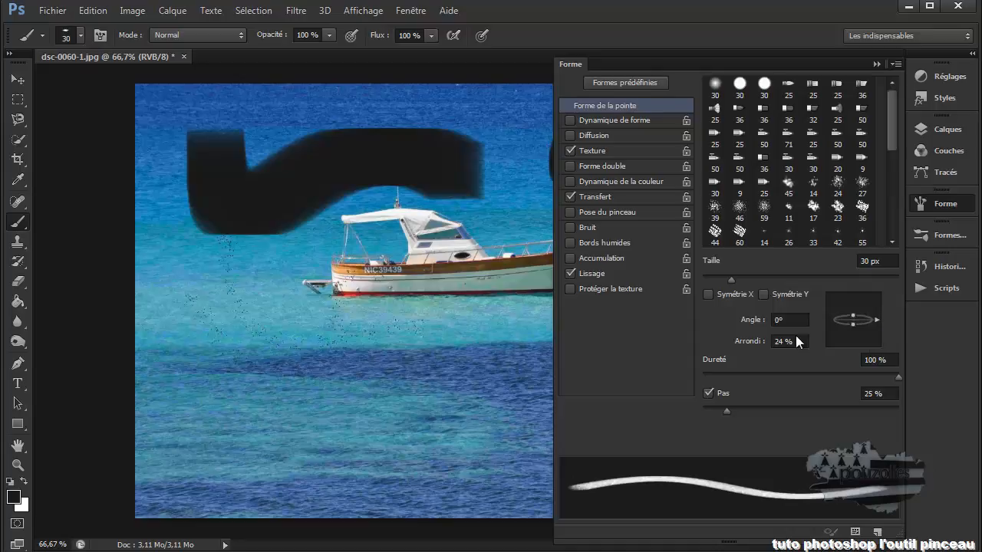
mouse_move(240, 299)
mouse_down()
mouse_move(266, 354)
mouse_move(293, 358)
mouse_move(358, 322)
mouse_move(455, 331)
mouse_move(472, 360)
mouse_move(471, 403)
mouse_move(435, 434)
mouse_move(375, 458)
mouse_up()
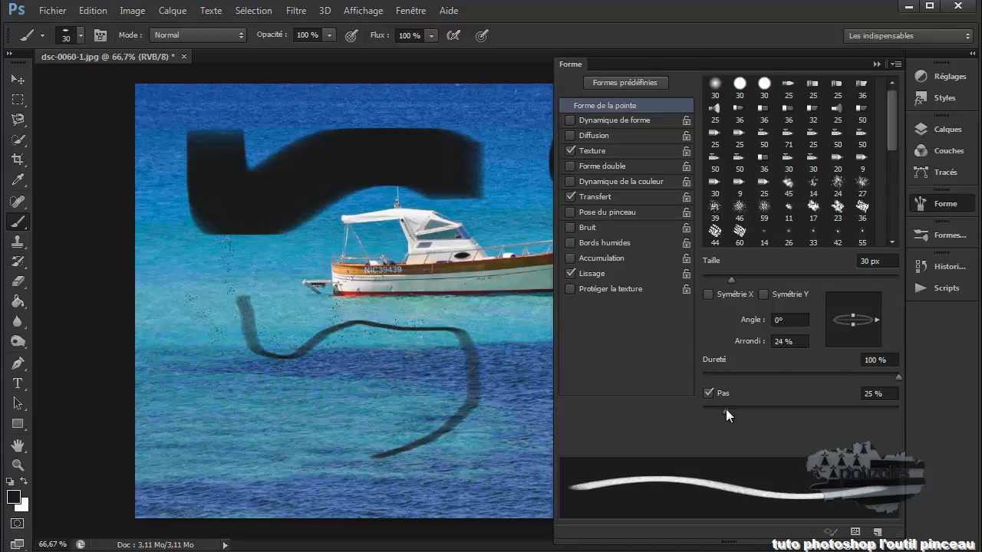
Set the tip spacing (Pas) to 742 % and change the foreground colour to pure black, RGB 0, 0, 0.
drag(727, 408, 884, 414)
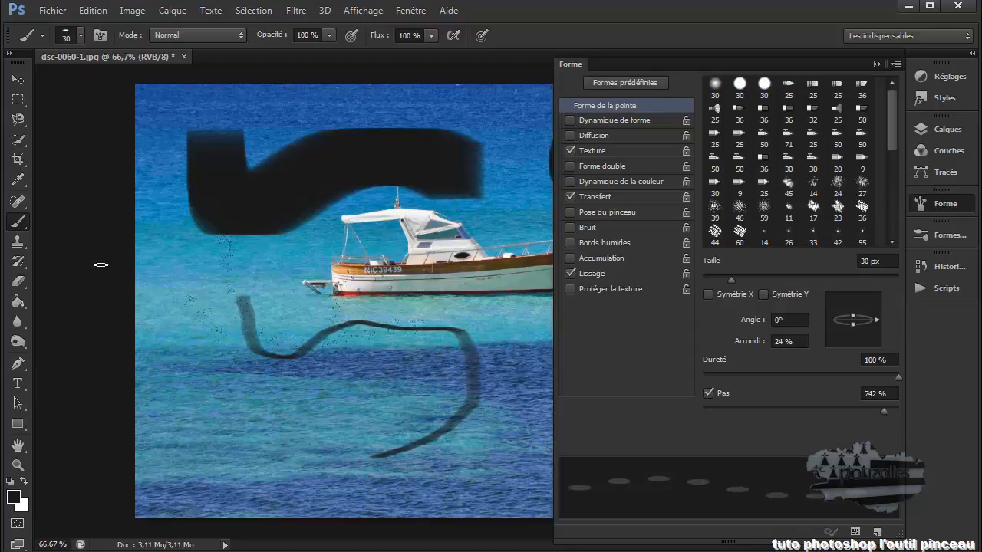
click(13, 497)
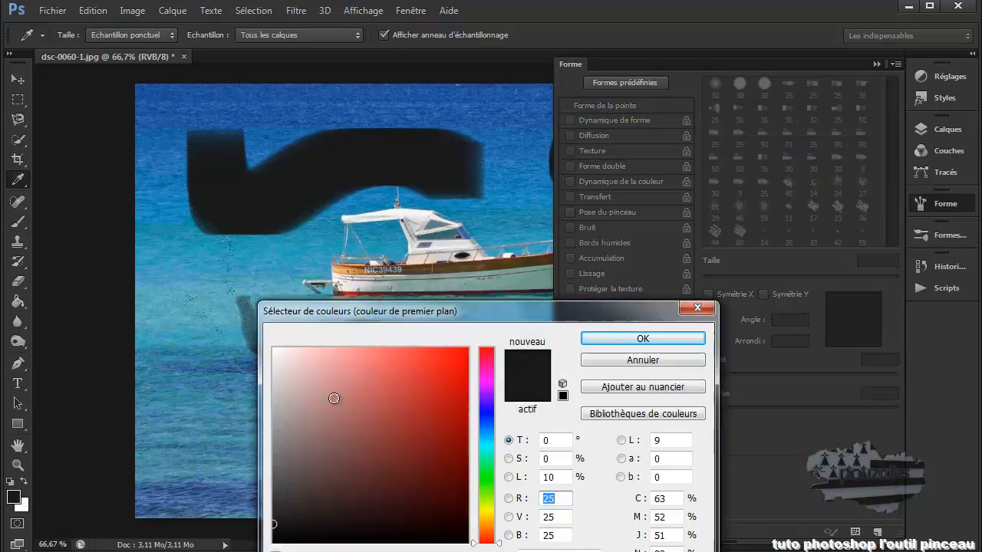
drag(295, 522, 274, 544)
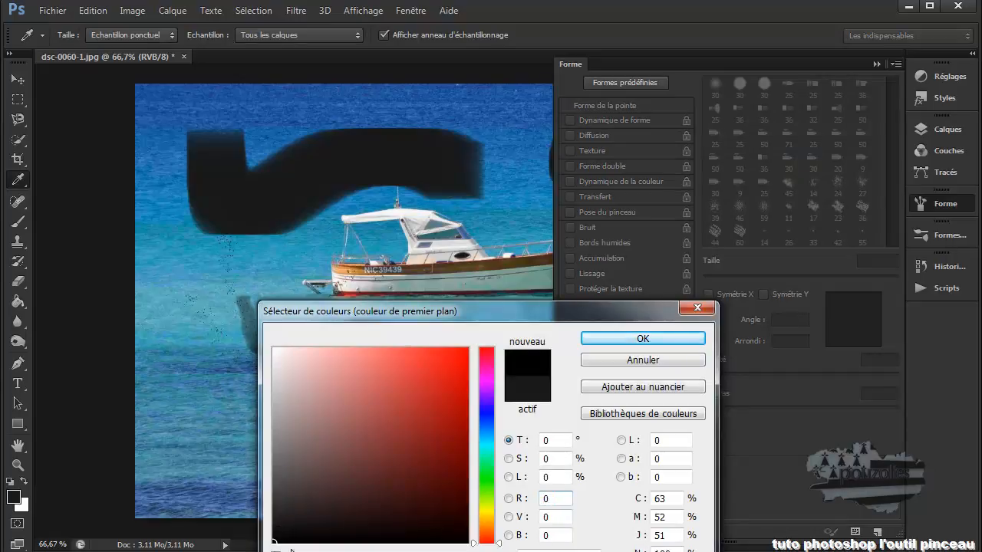
click(661, 344)
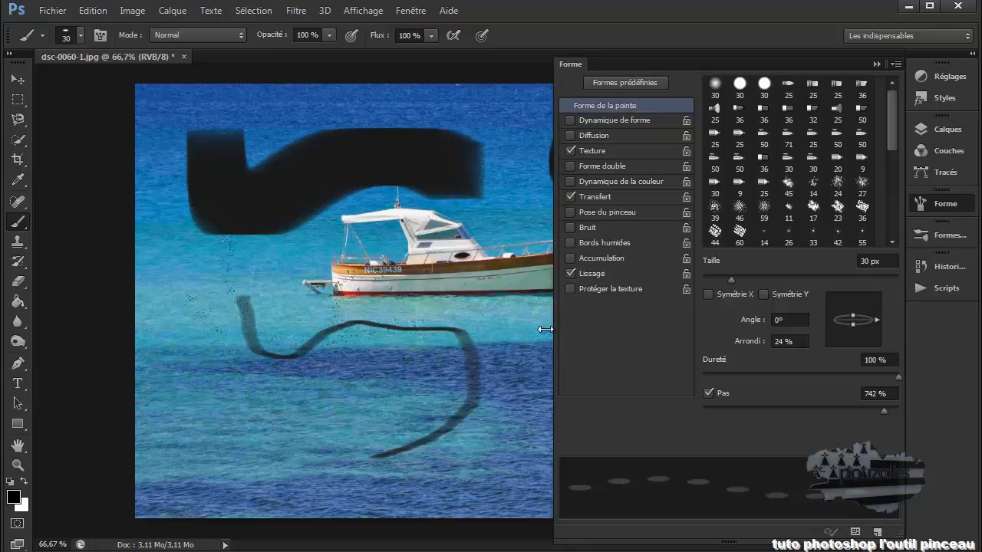
Turn off the Texture, Transfert and Lissage options and paint a dotted wavy stroke of spaced ellipses below the boat.
click(570, 151)
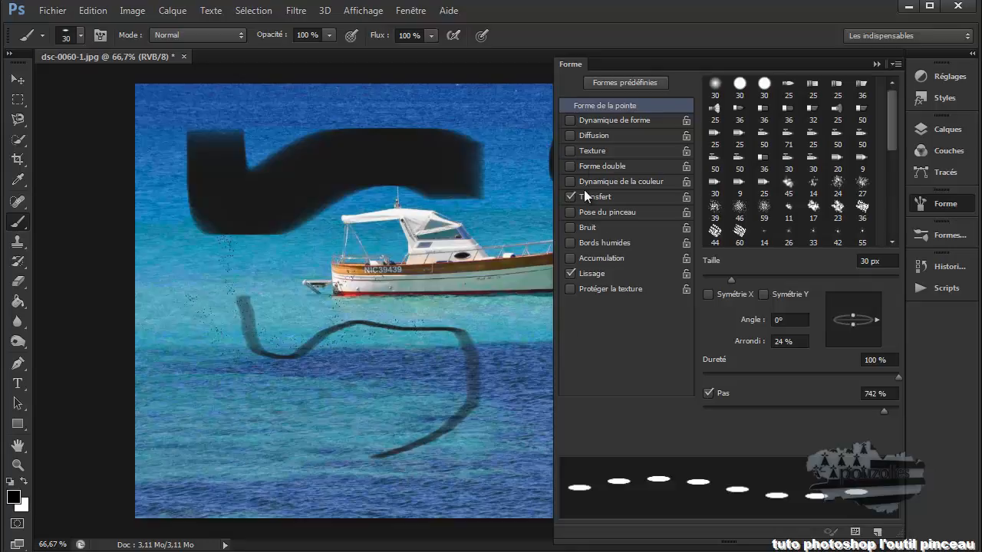
click(570, 274)
mouse_move(175, 285)
mouse_down()
mouse_move(183, 356)
mouse_move(281, 375)
mouse_move(328, 407)
mouse_move(475, 375)
mouse_move(515, 332)
mouse_up()
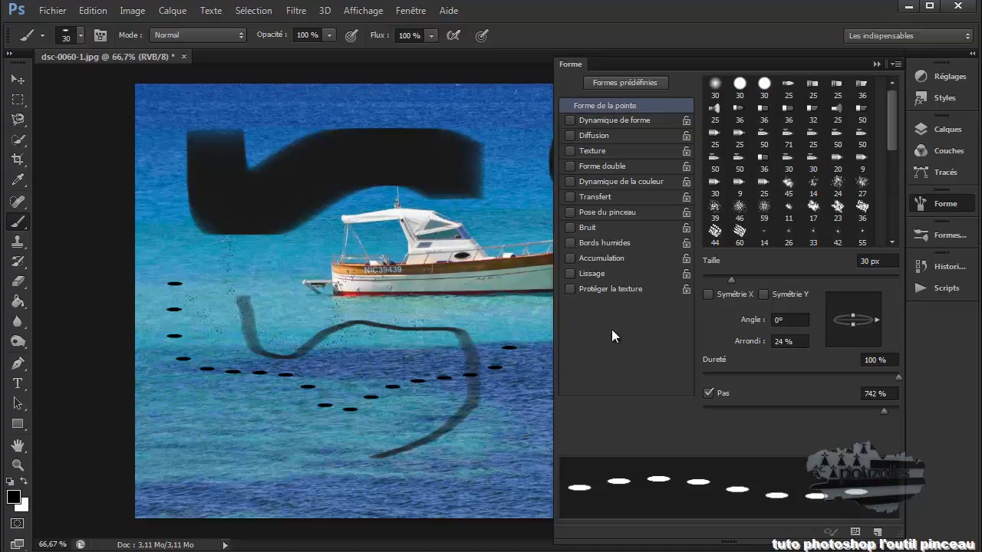
Select the 39 px splatter tip and set its spacing (Pas) to 86 %.
drag(887, 414, 829, 416)
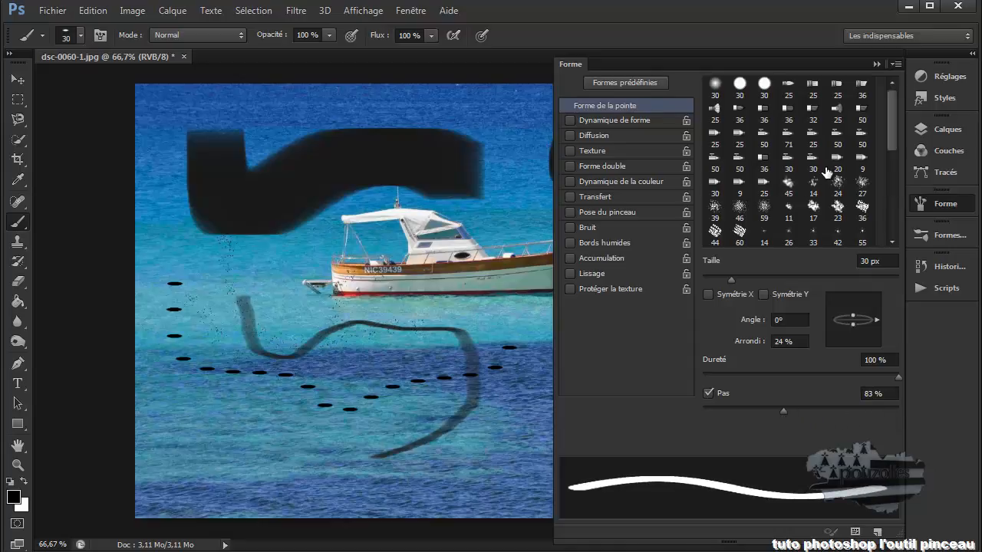
click(715, 208)
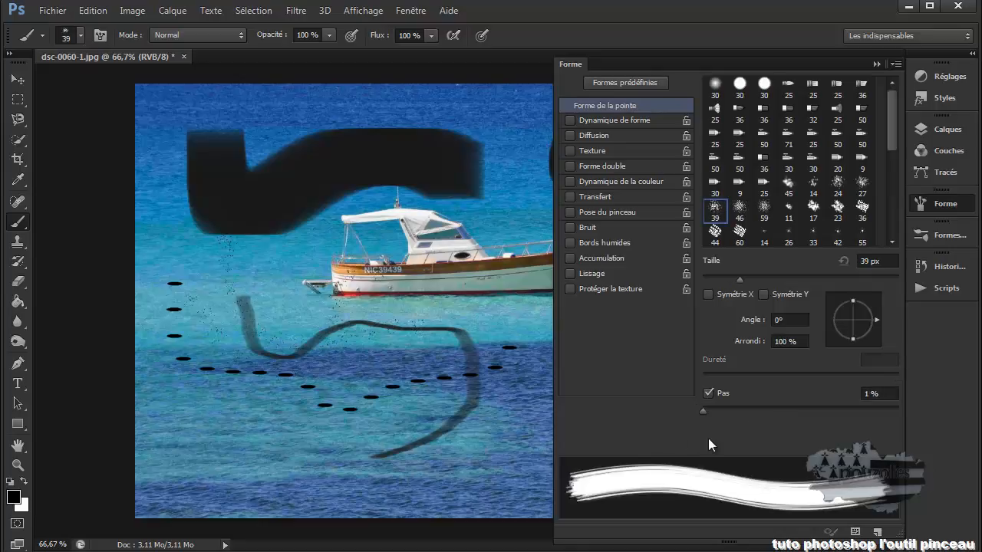
drag(702, 409, 786, 414)
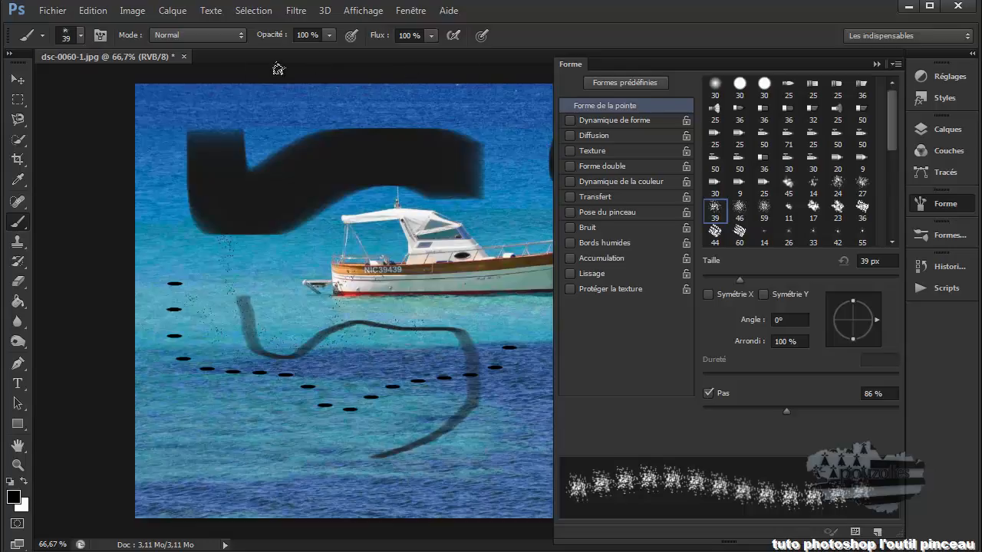
Close the boat photo without saving and create a blank 69,99 × 49,99 cm RGB document at 28,346 pixels/cm.
click(183, 55)
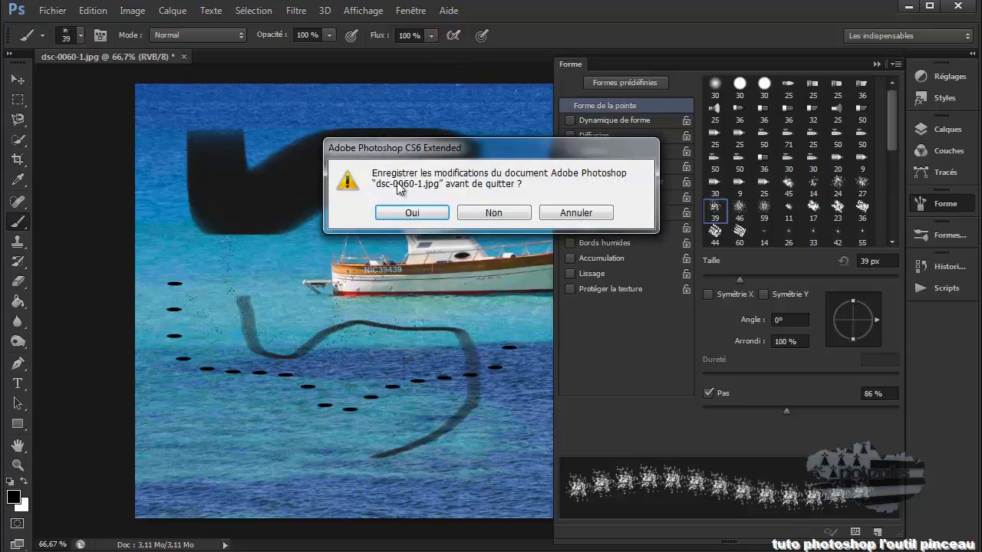
click(485, 213)
click(53, 11)
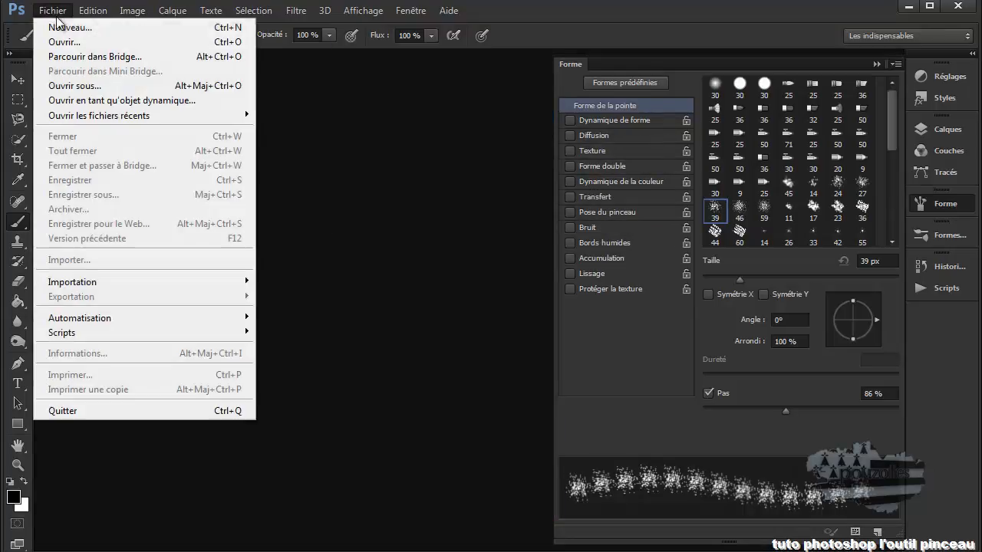
click(61, 27)
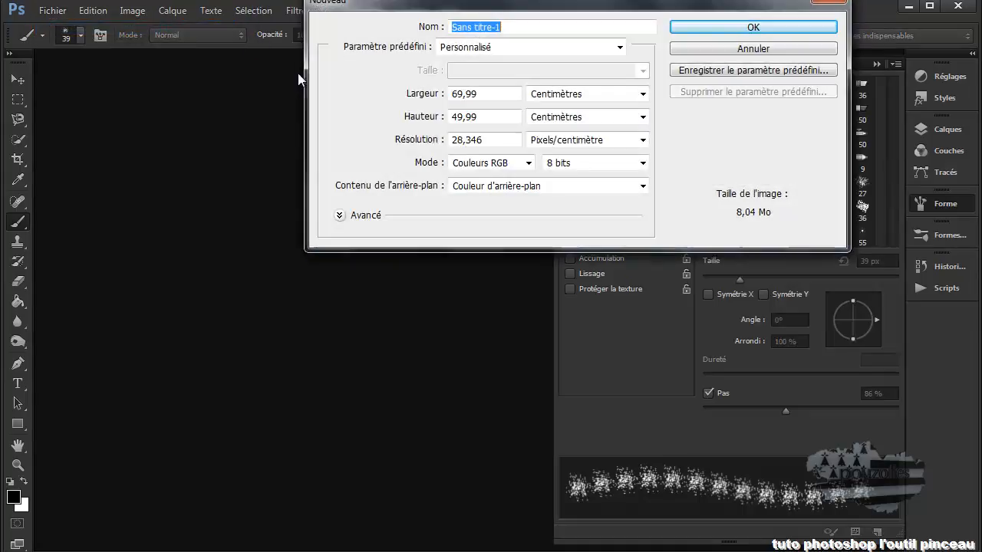
click(753, 28)
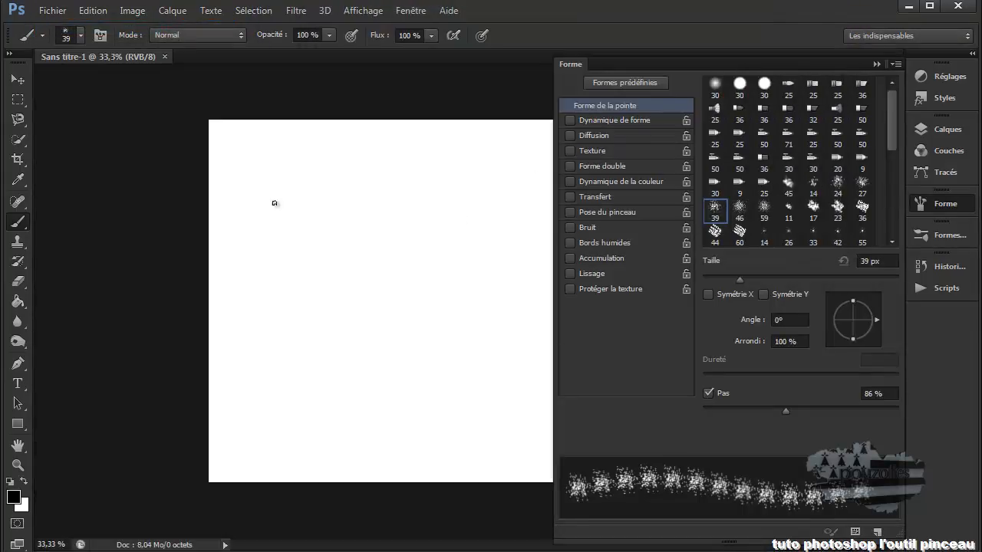
Paint three wavy splatter strokes on the blank canvas, using tip spacings of 86 %, 284 % and 22 % in turn.
mouse_move(259, 173)
mouse_down()
mouse_move(279, 204)
mouse_move(330, 198)
mouse_move(372, 280)
mouse_move(417, 271)
mouse_move(460, 238)
mouse_move(498, 244)
mouse_move(507, 323)
mouse_move(460, 391)
mouse_up()
drag(790, 409, 859, 408)
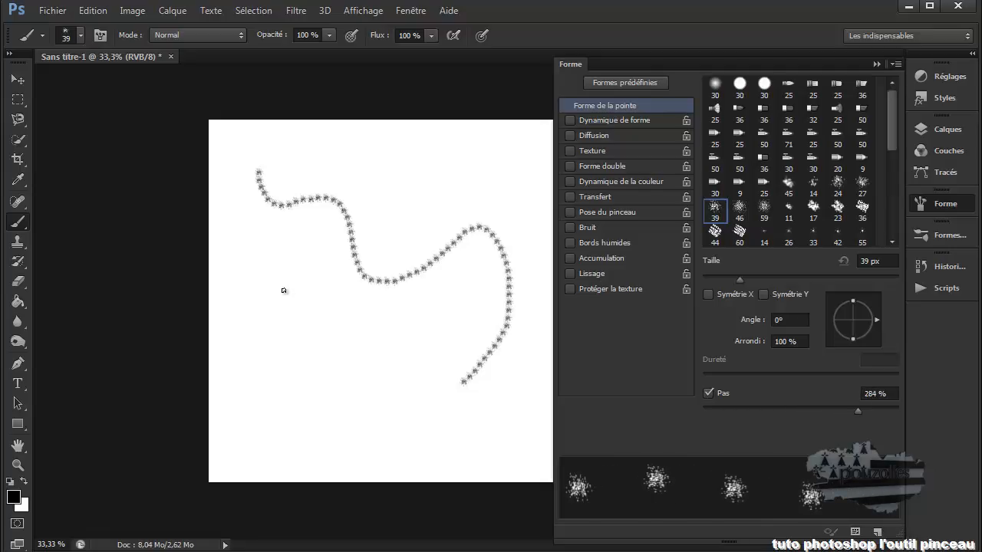
mouse_move(274, 312)
mouse_down()
mouse_move(282, 343)
mouse_move(362, 327)
mouse_move(409, 353)
mouse_move(439, 421)
mouse_move(489, 432)
mouse_up()
drag(860, 411, 723, 422)
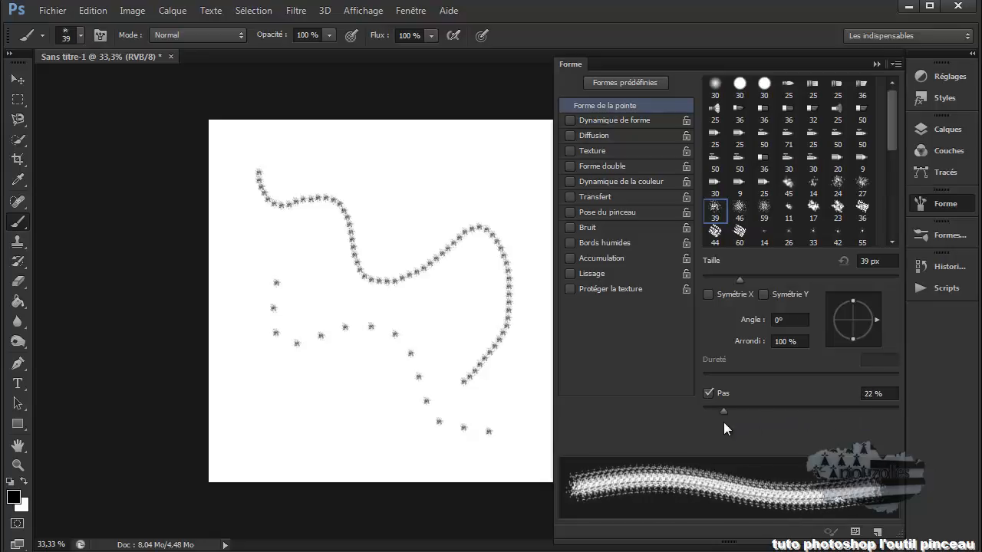
mouse_move(285, 156)
mouse_down()
mouse_move(342, 195)
mouse_move(405, 167)
mouse_move(470, 160)
mouse_up()
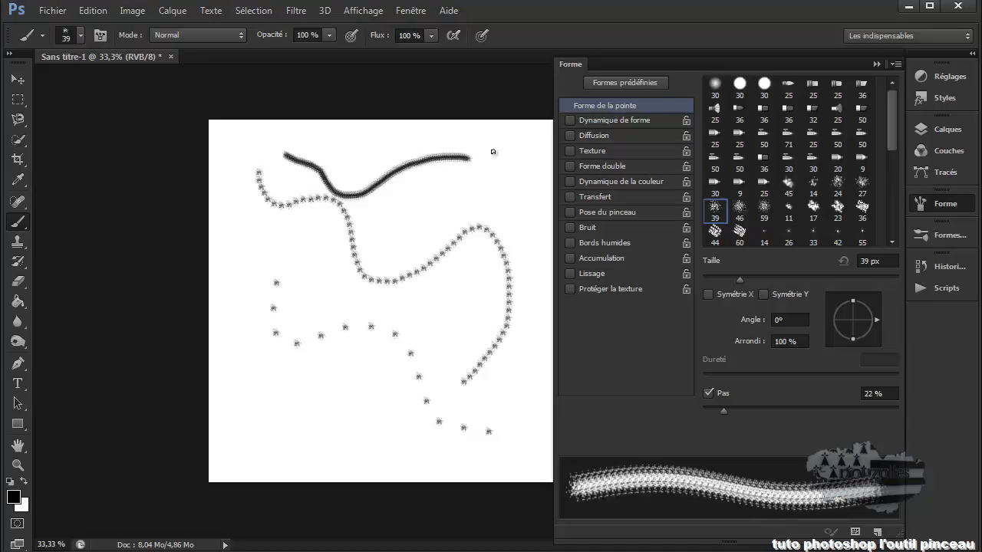
Enable Dynamique de forme with 85 % size variation, enlarge the splatter brush to 225 px, and paint a thick wavy stroke across the canvas.
click(592, 119)
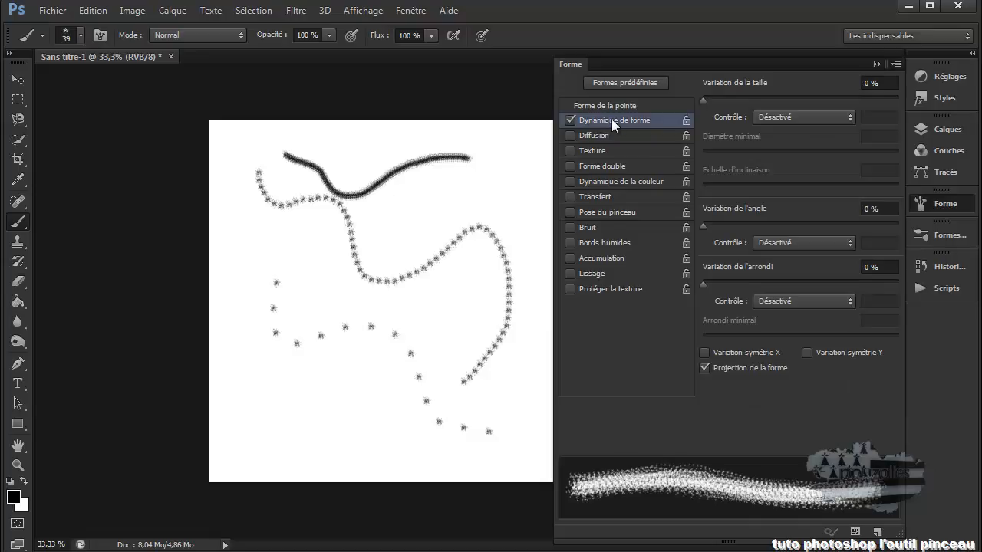
drag(706, 99, 869, 99)
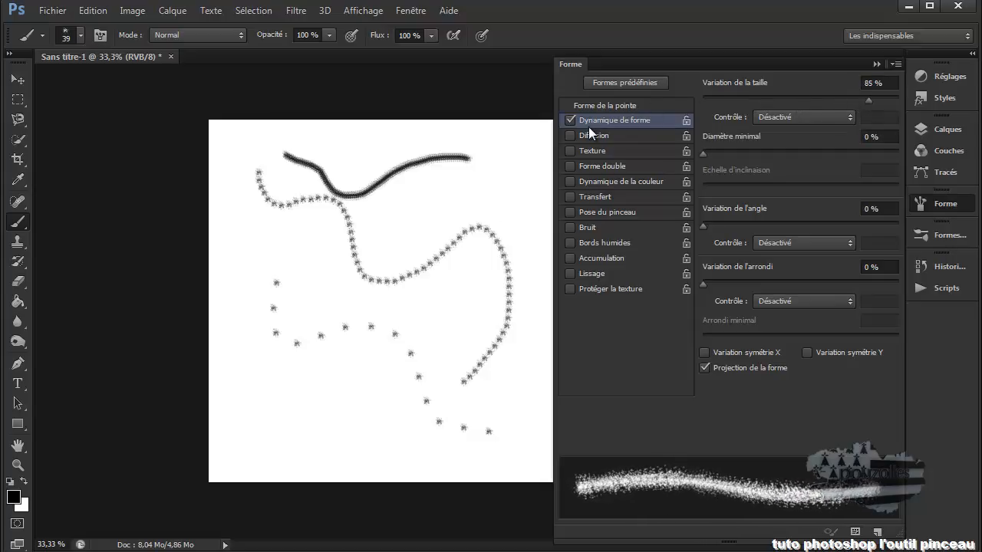
mouse_move(264, 258)
mouse_down()
mouse_move(260, 249)
mouse_move(326, 282)
mouse_move(359, 272)
mouse_move(408, 227)
mouse_move(512, 230)
mouse_up()
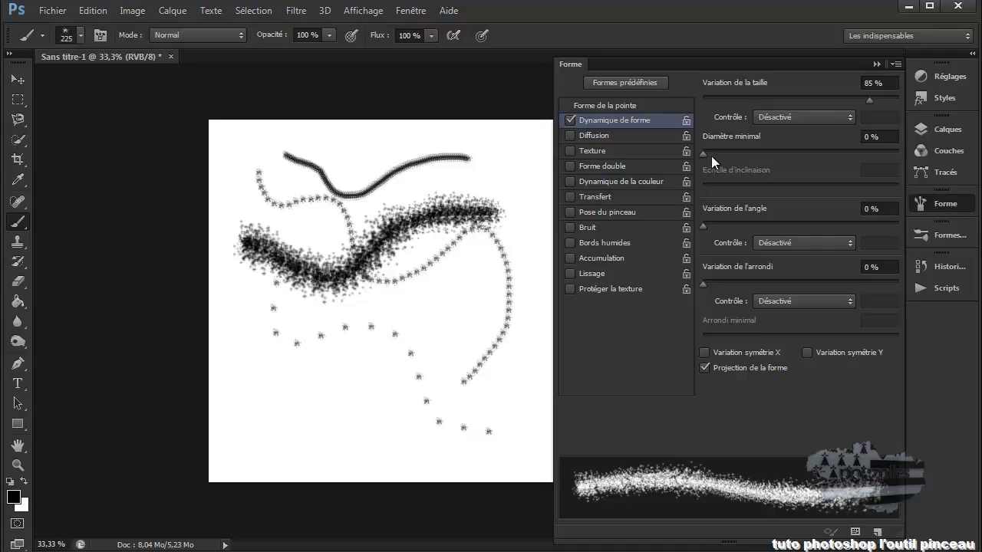
Try adjusting the minimum diameter, angle variation and roundness variation of the splatter brush's shape dynamics.
mouse_move(703, 152)
mouse_down()
mouse_move(795, 156)
mouse_move(700, 153)
mouse_up()
mouse_move(704, 225)
mouse_down()
mouse_move(868, 220)
mouse_move(773, 230)
mouse_up()
mouse_move(703, 281)
mouse_down()
mouse_move(749, 282)
mouse_move(689, 280)
mouse_move(717, 280)
mouse_move(699, 276)
mouse_up()
Enable Diffusion at 627 %, paint a scattered splatter stroke over the canvas, and switch Diffusion back off.
click(598, 135)
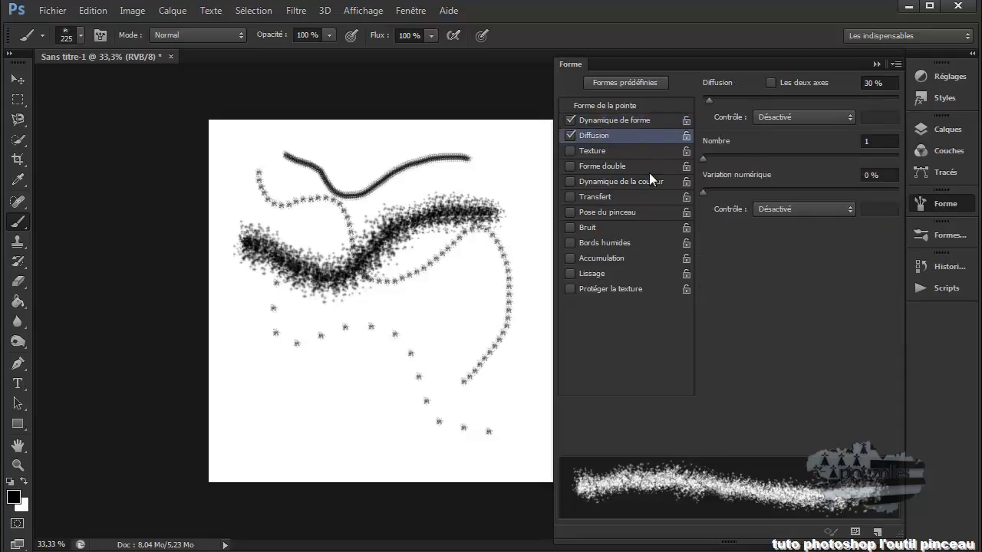
mouse_move(715, 101)
mouse_down()
mouse_move(826, 97)
mouse_move(709, 94)
mouse_move(825, 108)
mouse_up()
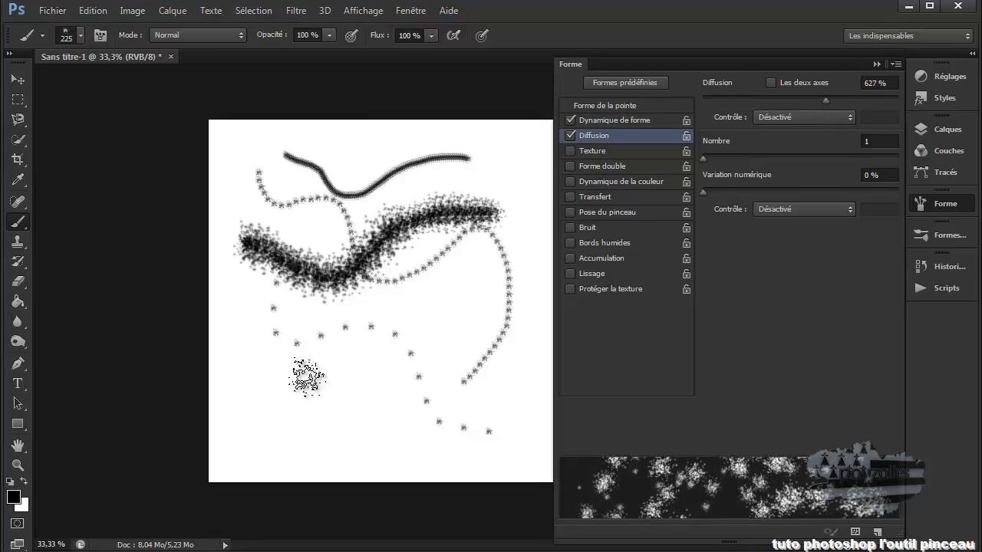
mouse_move(263, 407)
mouse_down()
mouse_move(436, 324)
mouse_move(514, 230)
mouse_up()
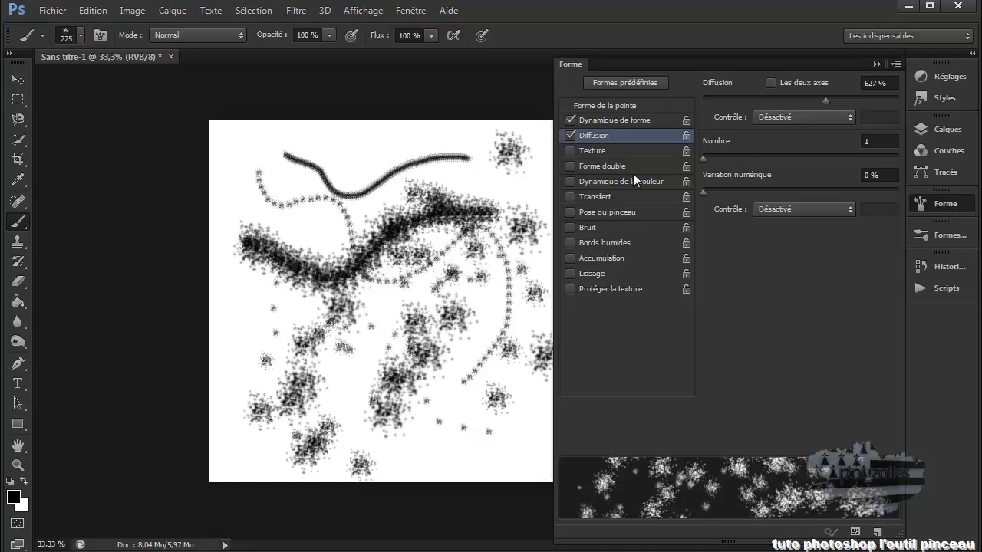
click(570, 135)
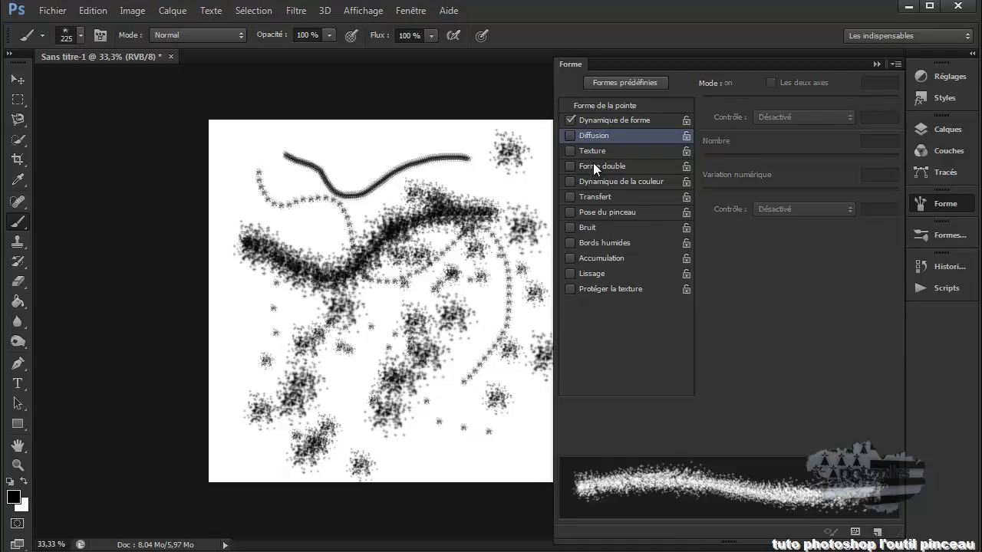
Enable Forme double for the brush and replace the scribbled canvas with a new blank document, discarding the changes.
click(593, 164)
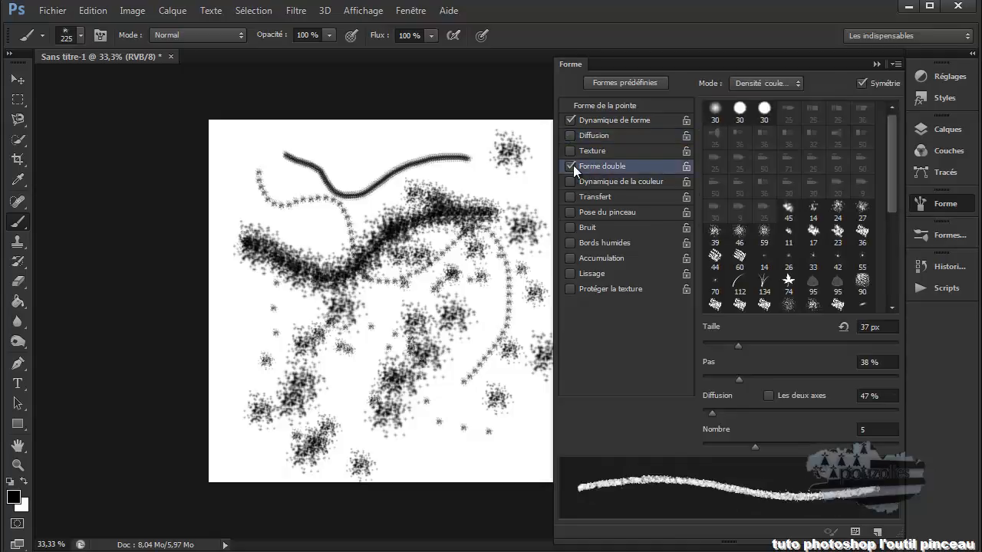
click(171, 57)
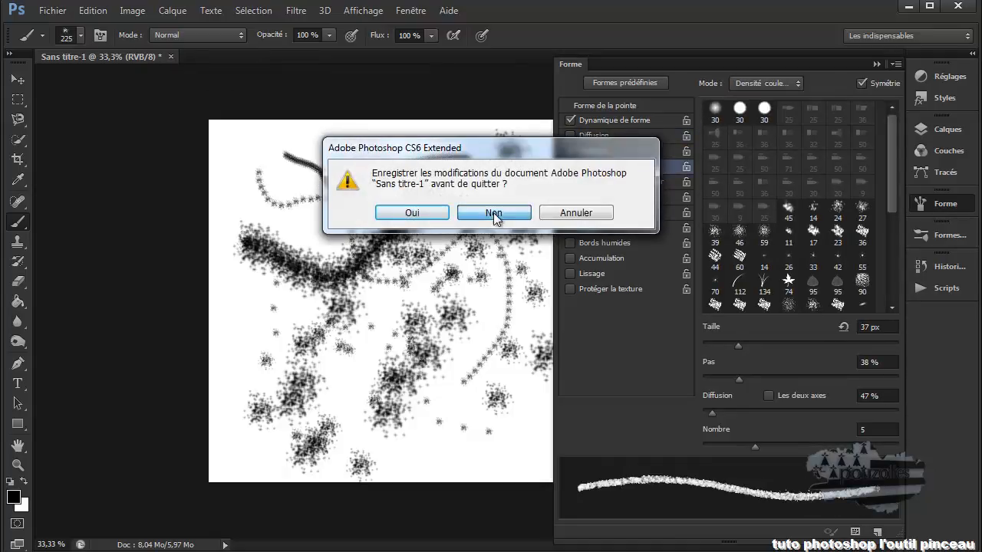
click(498, 212)
click(48, 10)
click(75, 31)
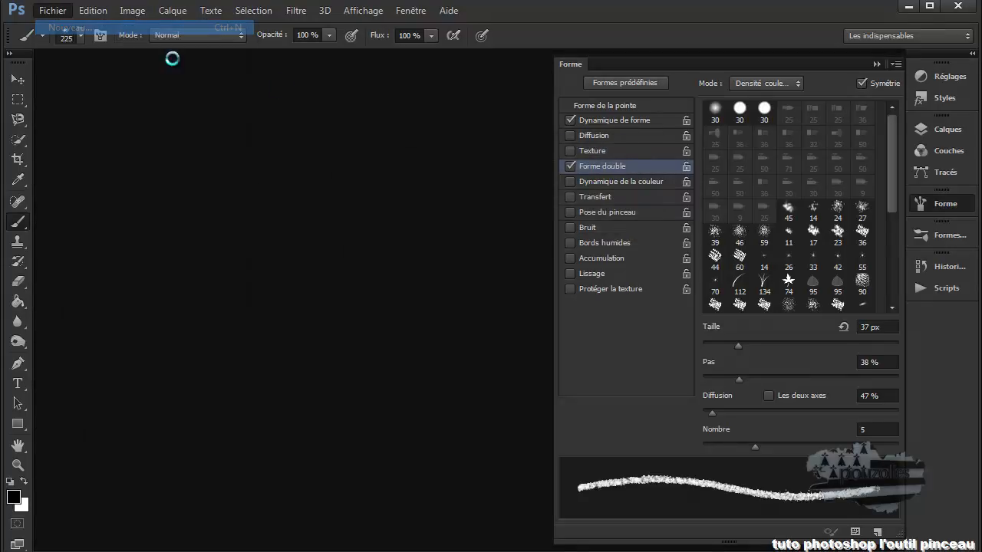
click(773, 31)
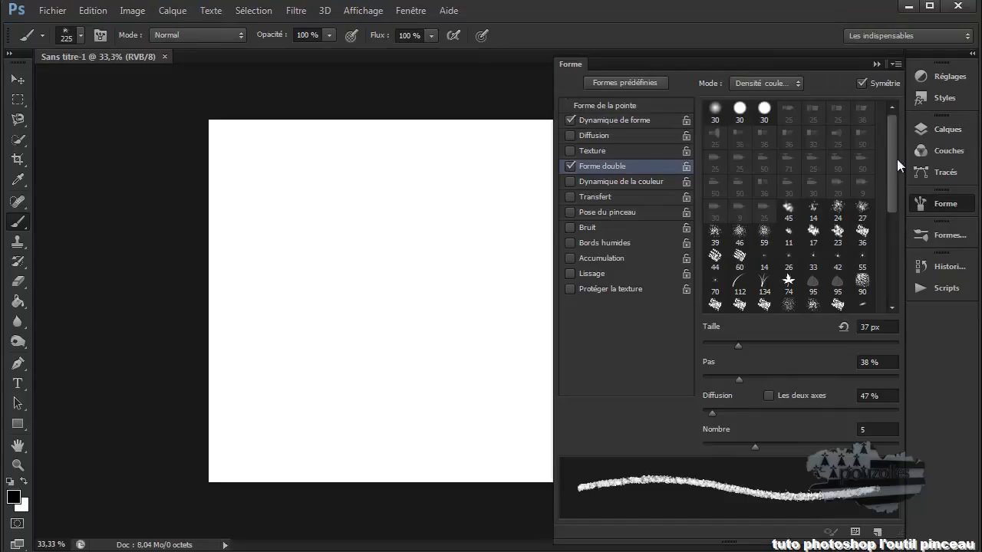
Try the 74 px leaf, 14 px textured and 30 px hard round tips as the dual brush's second tip.
drag(892, 165, 892, 202)
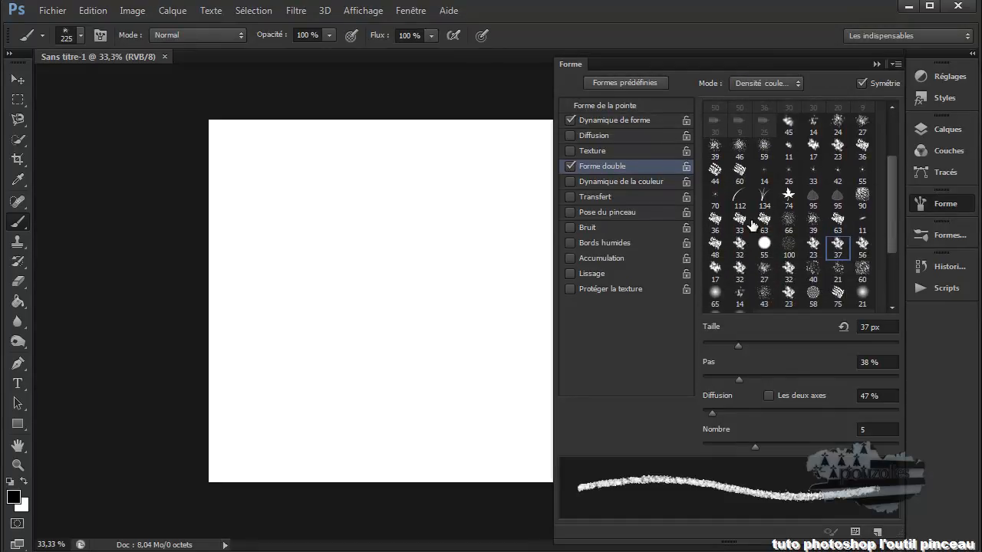
click(790, 198)
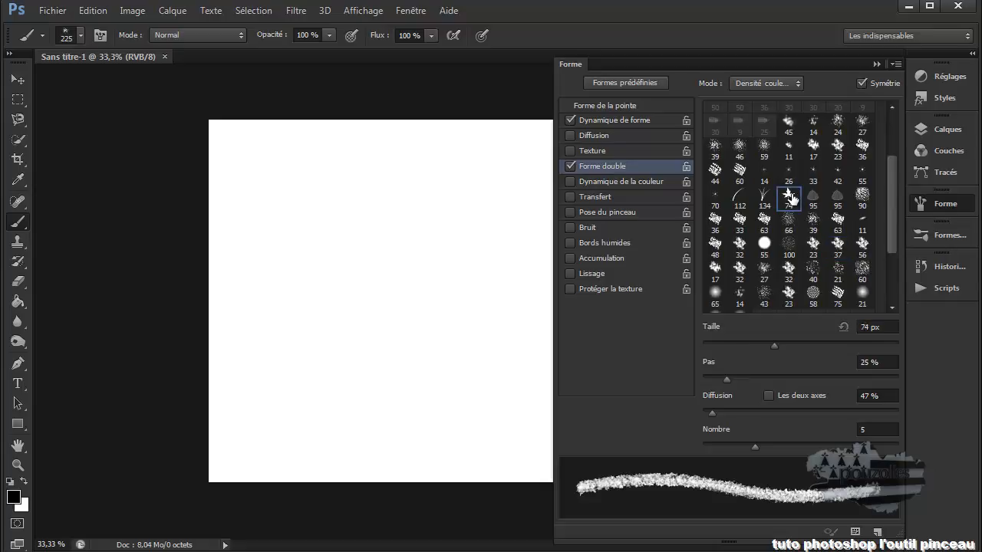
drag(893, 198, 894, 225)
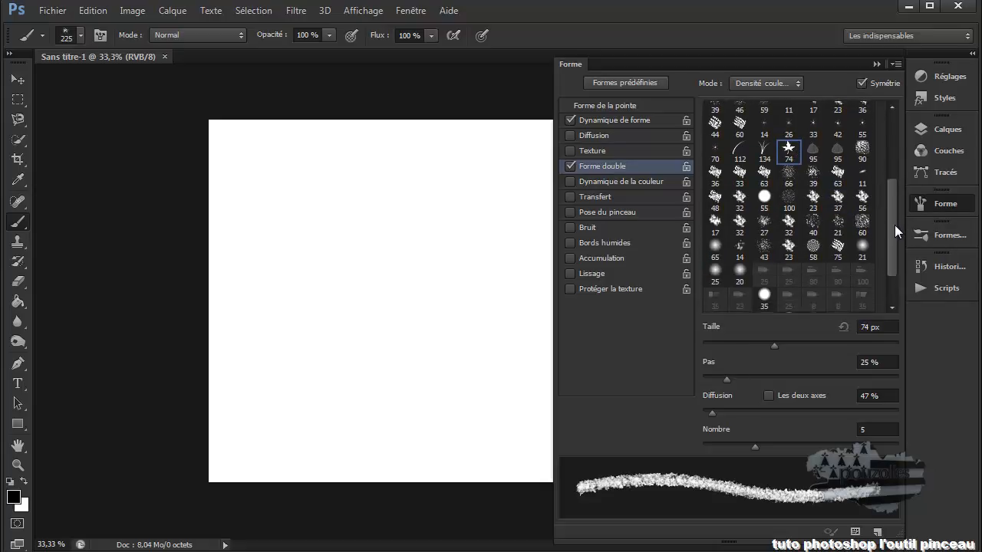
click(742, 250)
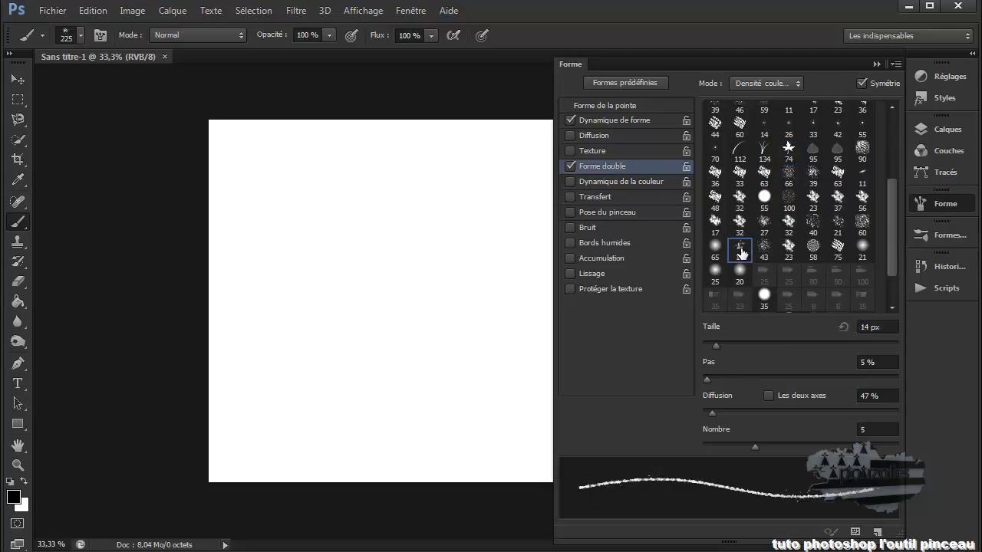
drag(889, 223, 882, 153)
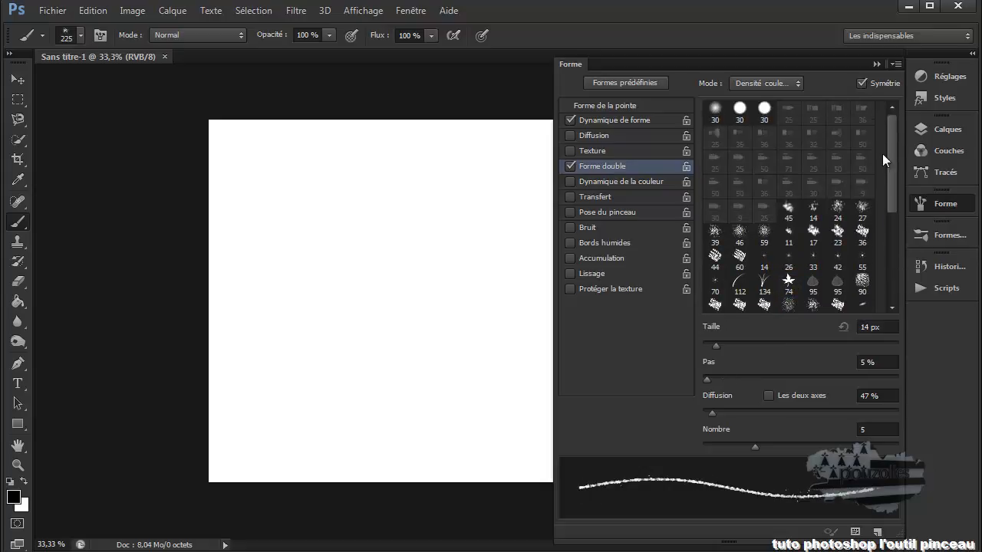
click(737, 112)
Choose the 74 px leaf as the second tip and paint a wavy stroke across the upper part of the canvas.
drag(887, 164, 893, 193)
click(788, 232)
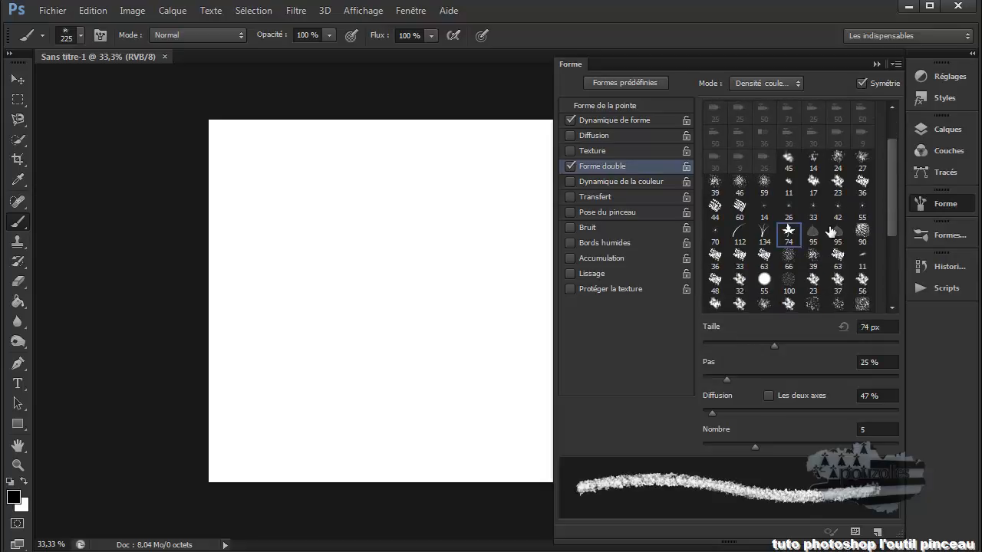
drag(893, 220, 891, 197)
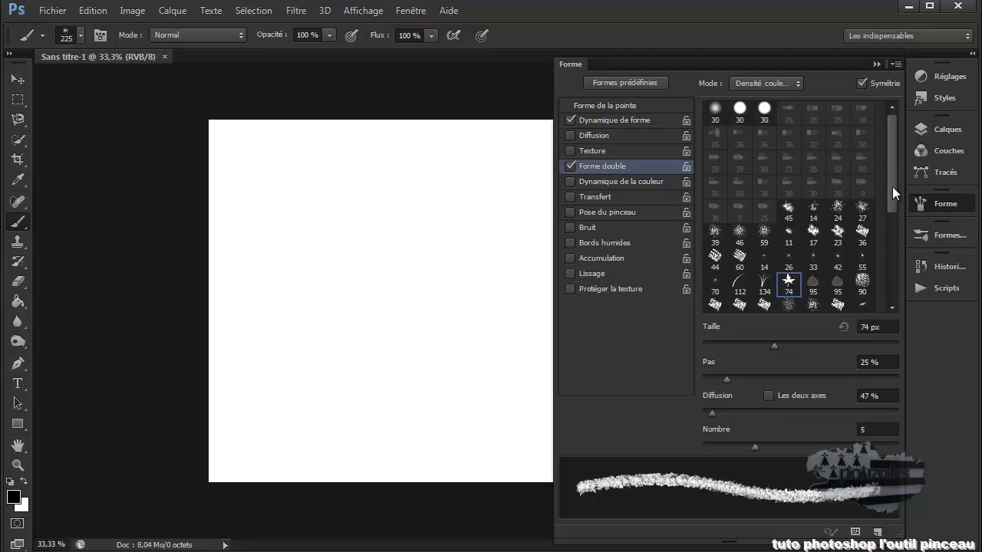
mouse_move(270, 169)
mouse_down()
mouse_move(306, 219)
mouse_move(359, 210)
mouse_move(400, 186)
mouse_move(485, 188)
mouse_up()
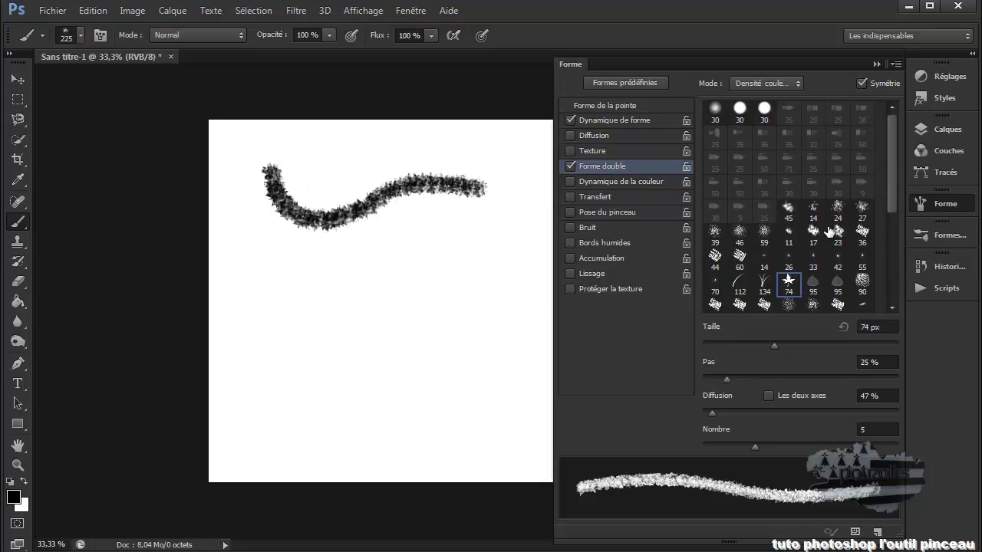
Switch the second tip to the 112 px curved blade, paint a rising stroke below the first, and disable Forme double.
click(838, 284)
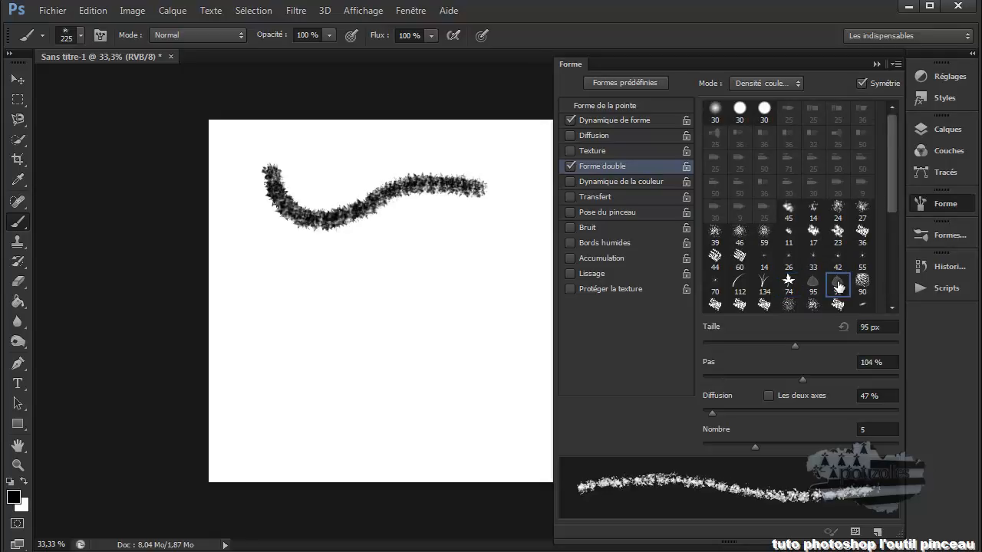
click(736, 286)
mouse_move(273, 324)
mouse_down()
mouse_move(356, 319)
mouse_move(448, 265)
mouse_up()
mouse_move(894, 209)
mouse_down()
mouse_move(890, 240)
mouse_move(882, 178)
mouse_move(891, 162)
mouse_move(898, 244)
mouse_move(882, 115)
mouse_up()
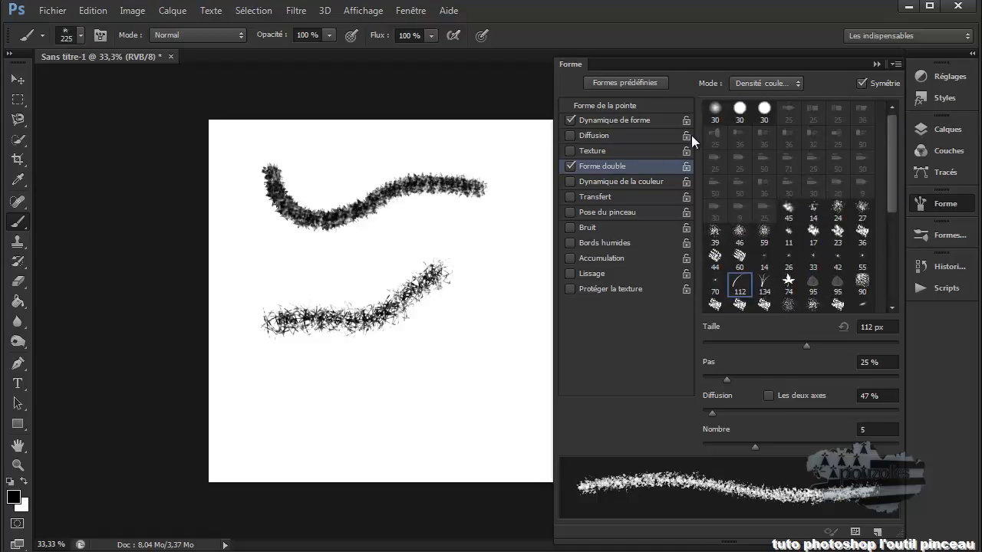
click(569, 165)
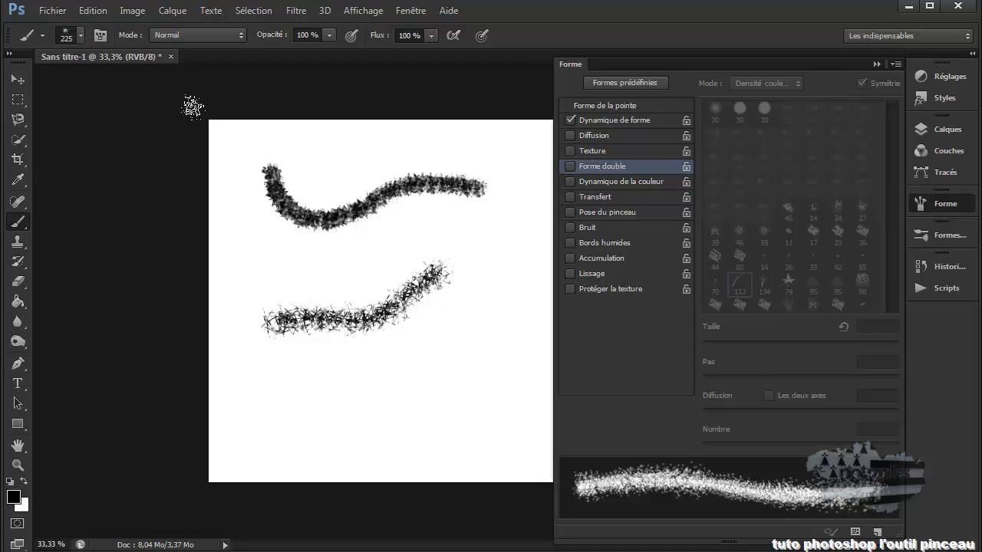
Close the test document without saving and create a new blank one of 69,99 × 49,99 cm at 28,346 pixels/cm.
click(171, 55)
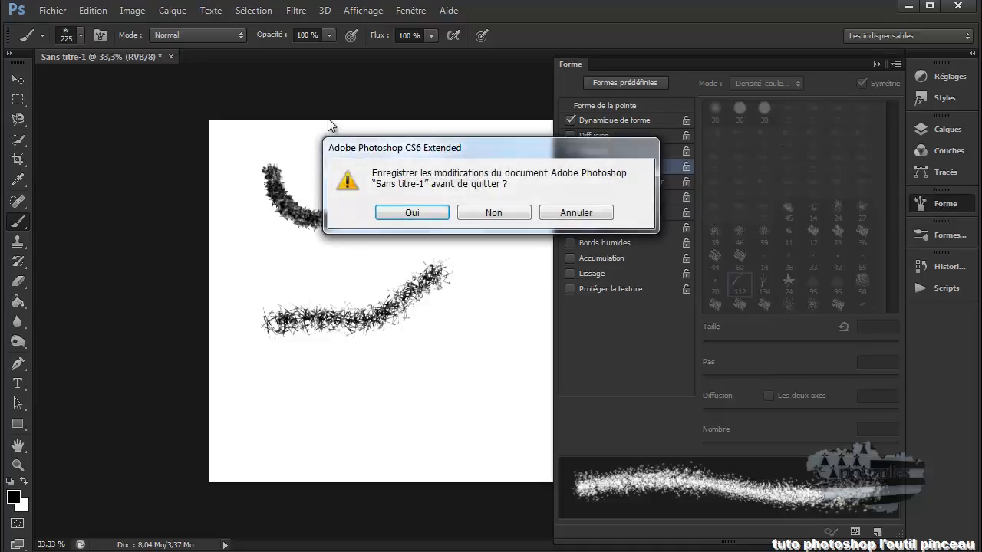
click(494, 213)
click(50, 10)
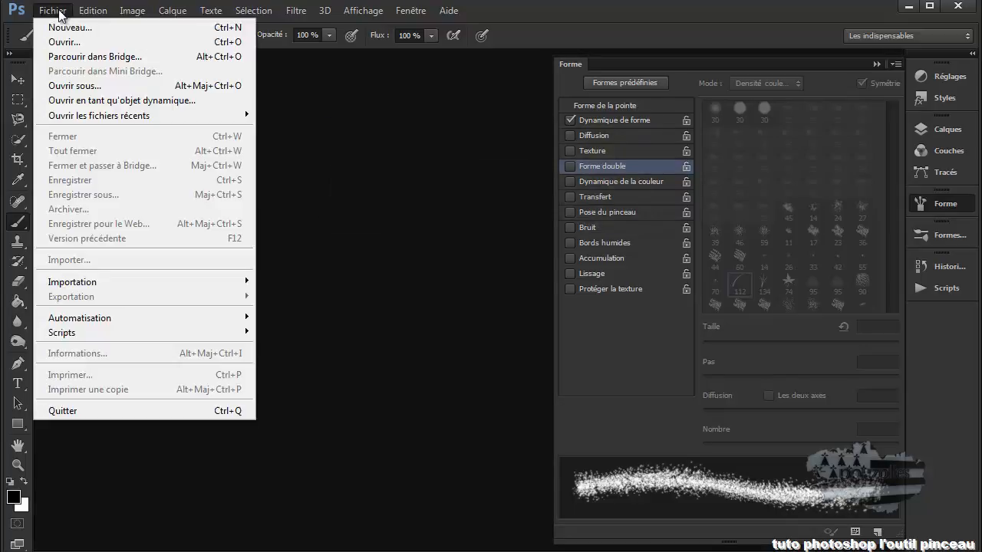
click(73, 28)
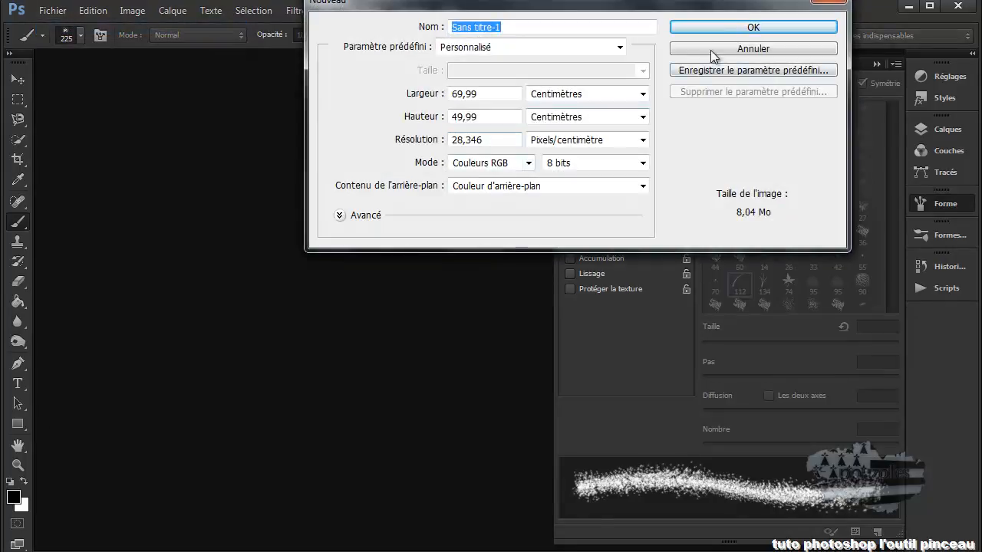
click(732, 25)
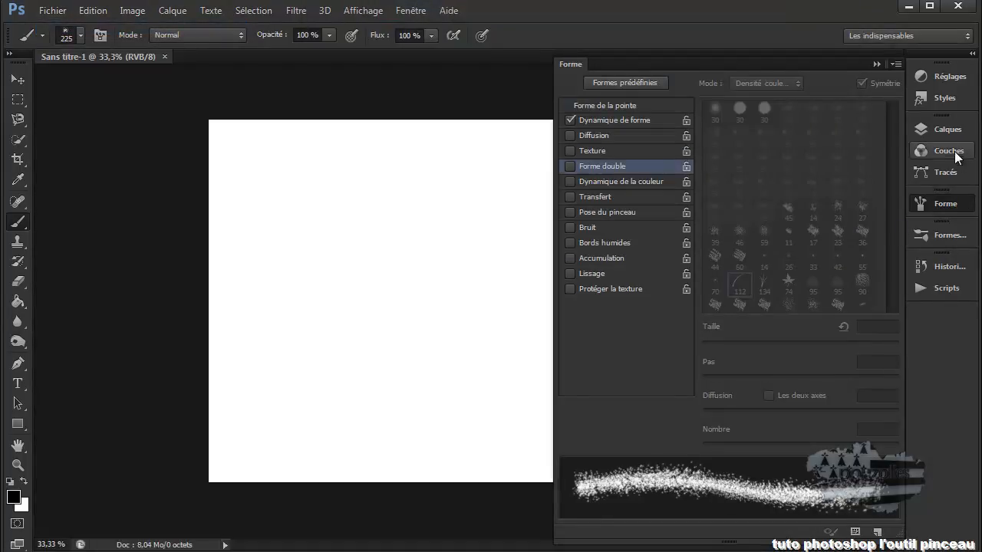
Add a new empty layer above the Arrière-plan layer.
click(948, 131)
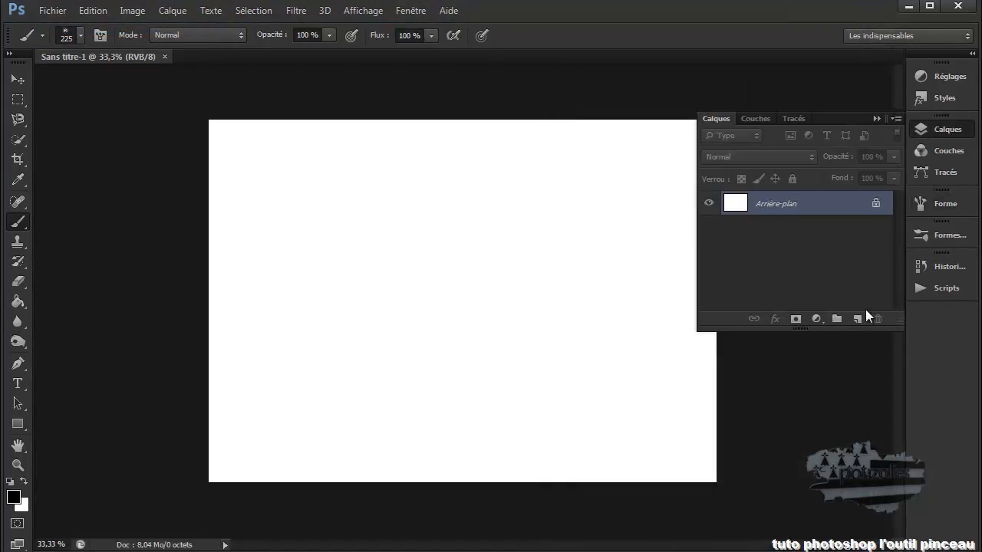
click(857, 319)
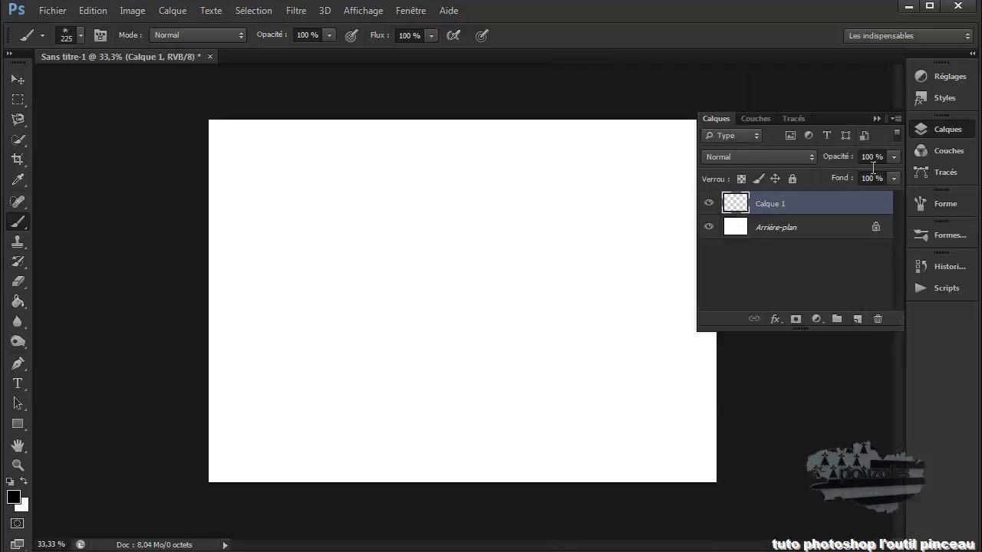
click(875, 117)
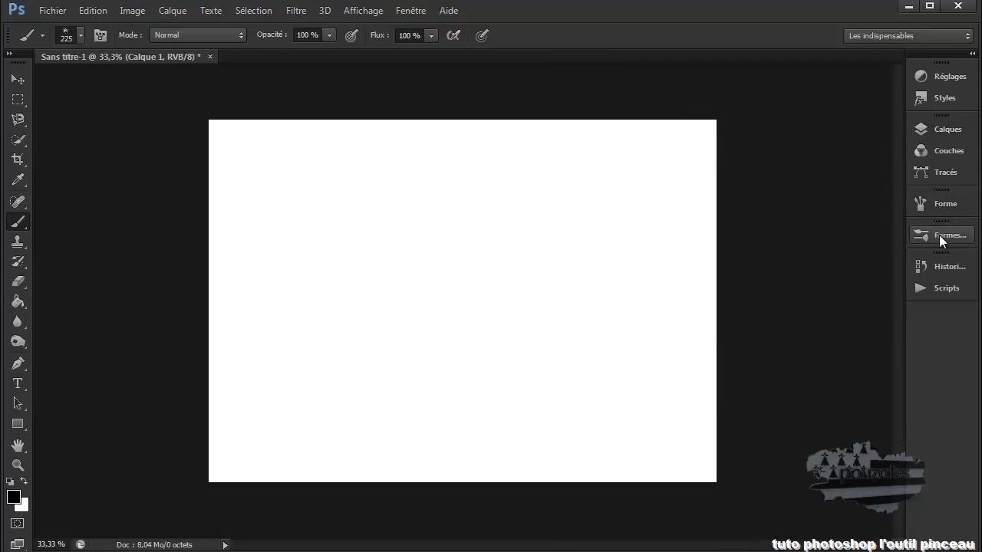
Review the brush's shape dynamics settings and switch to the hard round tip at 225 px with 100 % hardness.
click(934, 234)
click(934, 235)
click(952, 207)
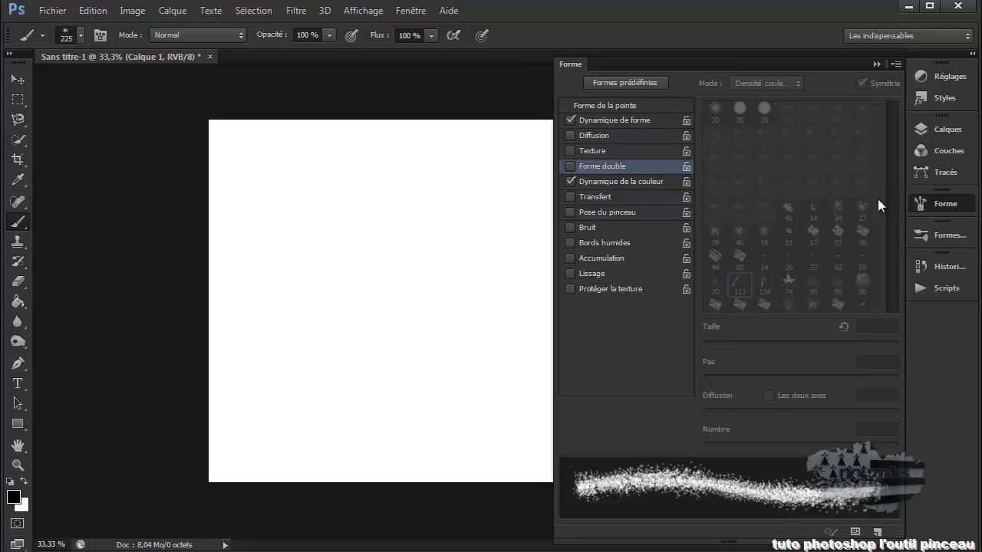
click(596, 118)
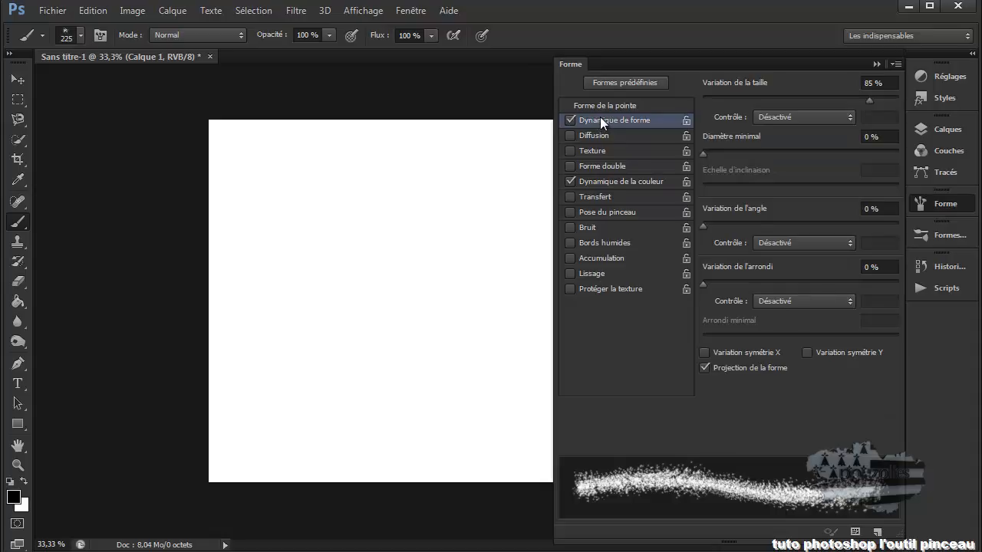
click(79, 36)
click(56, 159)
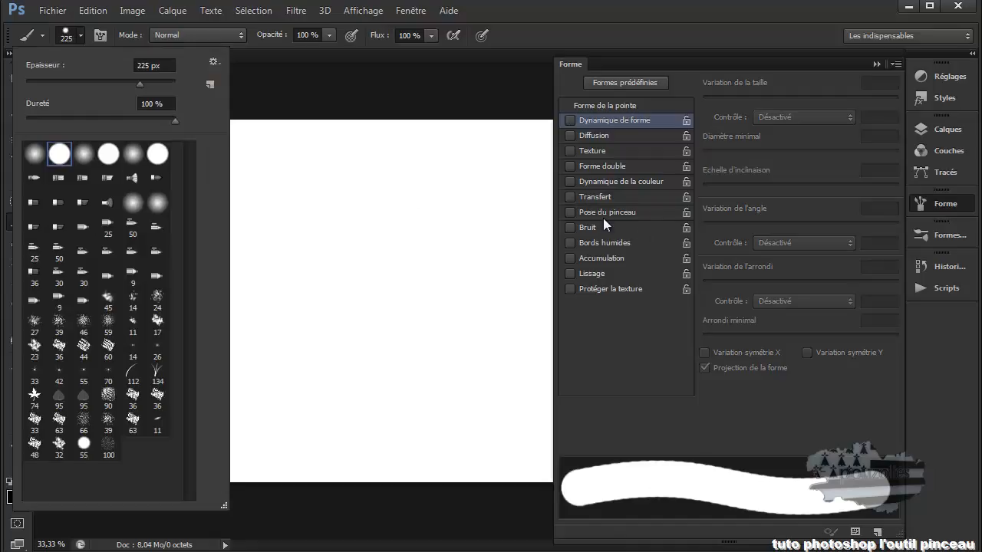
Turn on Dynamique de forme and Dynamique de la couleur for the round brush.
click(569, 121)
click(568, 121)
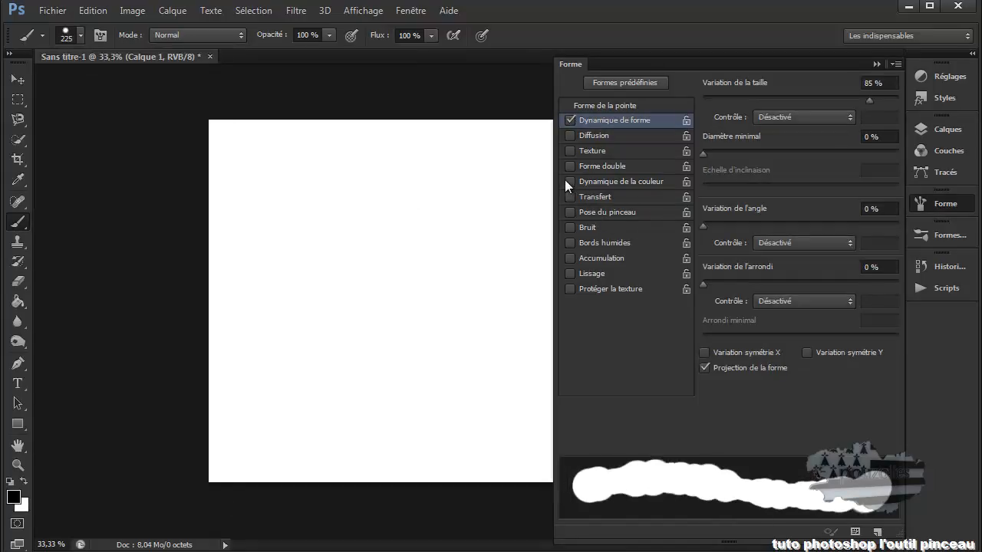
click(600, 183)
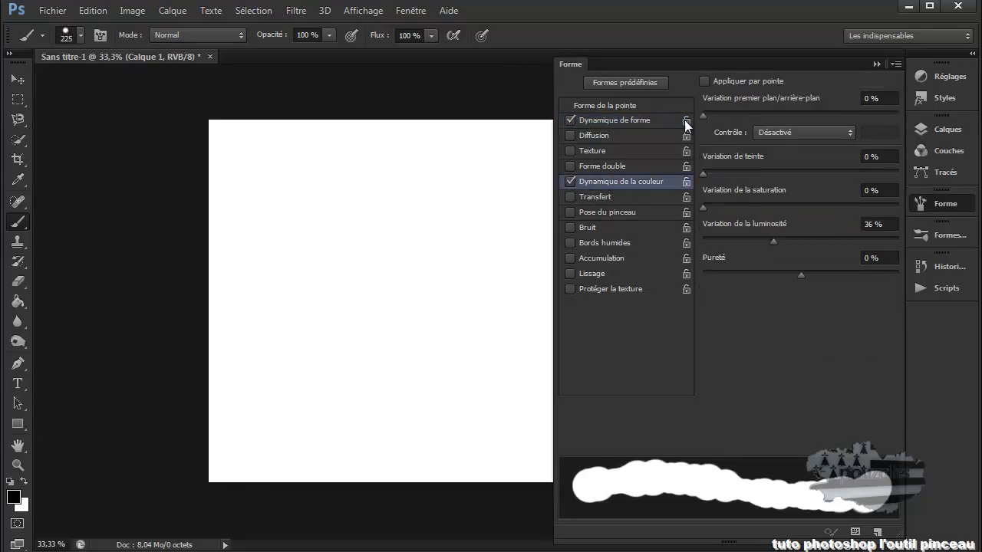
Paint a thick curved stroke in black, swap the foreground and background colours, and paint a second curved stroke with white as foreground.
mouse_move(300, 166)
mouse_down()
mouse_move(316, 218)
mouse_move(384, 224)
mouse_move(409, 250)
mouse_move(434, 304)
mouse_move(436, 357)
mouse_move(423, 370)
mouse_move(251, 373)
mouse_up()
click(24, 481)
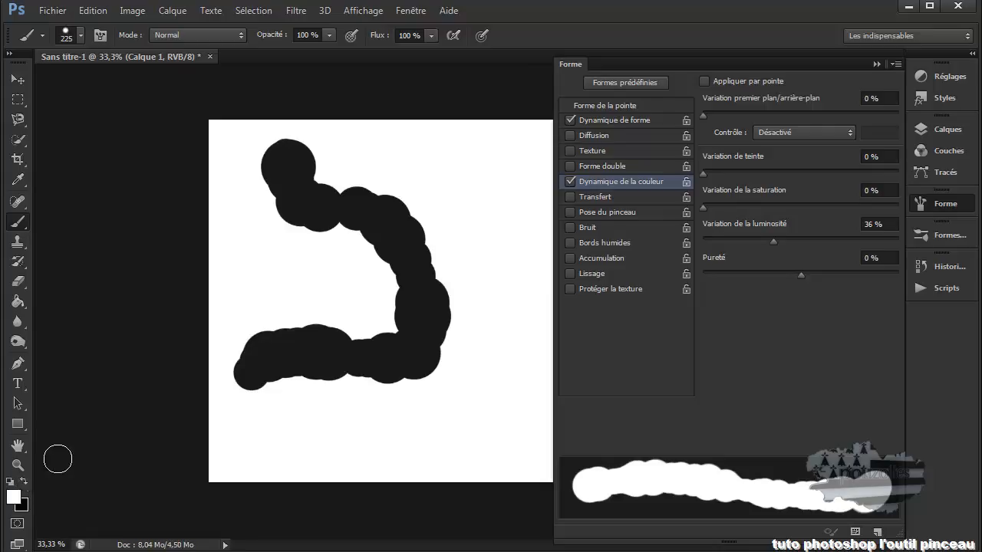
mouse_move(215, 312)
mouse_down()
mouse_move(231, 340)
mouse_move(257, 343)
mouse_move(323, 319)
mouse_move(393, 331)
mouse_move(456, 307)
mouse_move(480, 281)
mouse_move(488, 221)
mouse_move(462, 187)
mouse_move(409, 159)
mouse_up()
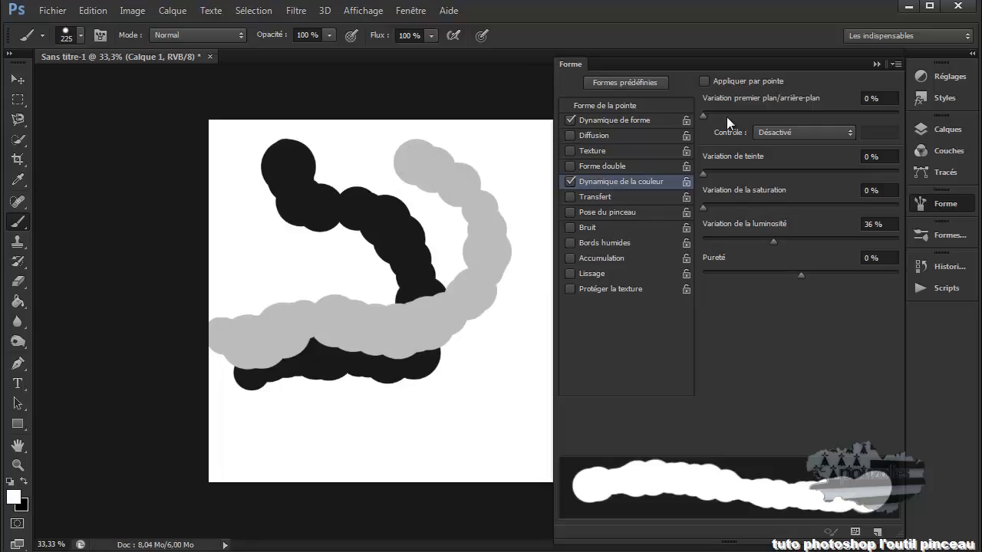
Paint three more strokes, setting foreground/background variation to 87 %, hue variation to 65 % and saturation variation to 67 % in turn.
drag(706, 115, 869, 118)
mouse_move(512, 148)
mouse_down()
mouse_move(489, 209)
mouse_move(509, 339)
mouse_move(449, 421)
mouse_up()
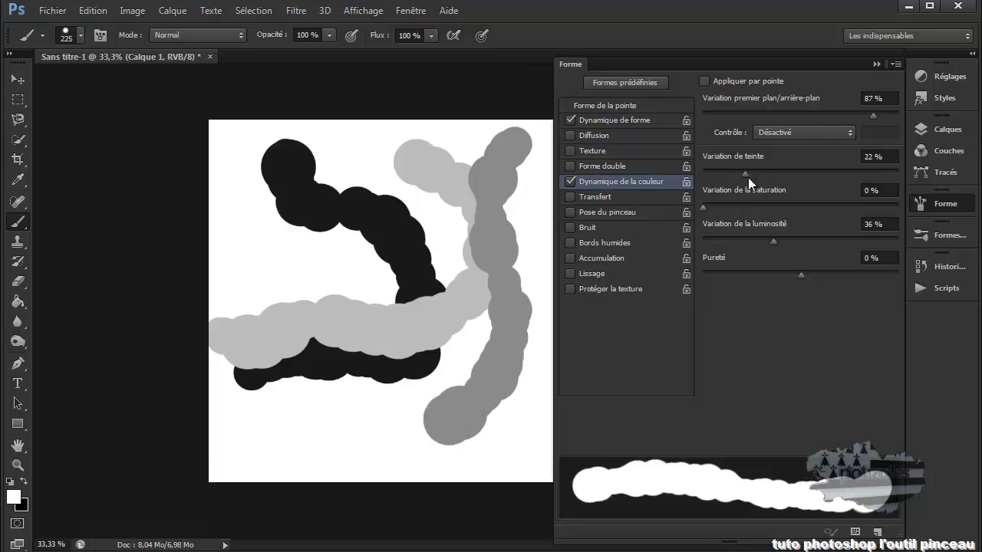
mouse_move(395, 159)
mouse_down()
mouse_move(324, 261)
mouse_move(368, 316)
mouse_move(426, 361)
mouse_move(435, 388)
mouse_up()
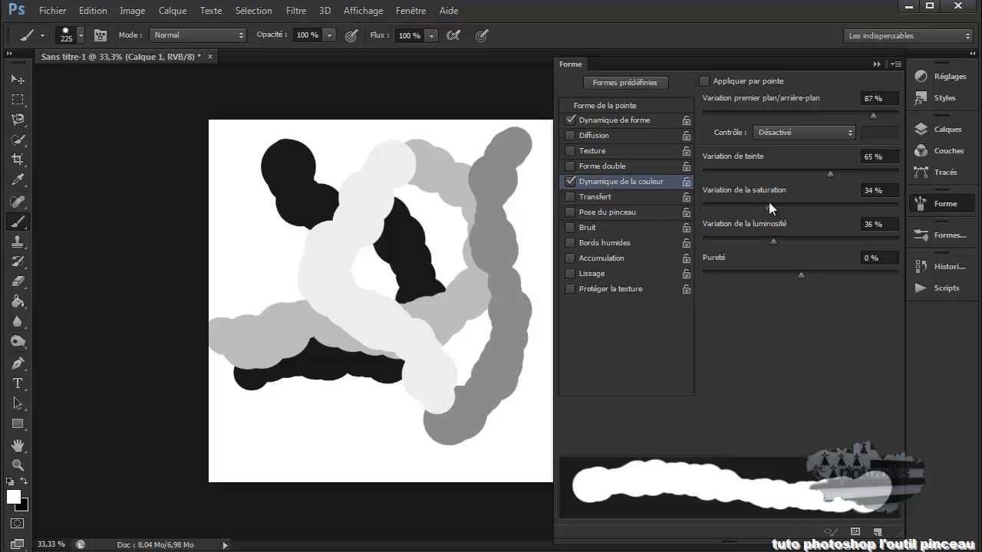
mouse_move(240, 225)
mouse_down()
mouse_move(244, 258)
mouse_move(269, 284)
mouse_move(316, 278)
mouse_up()
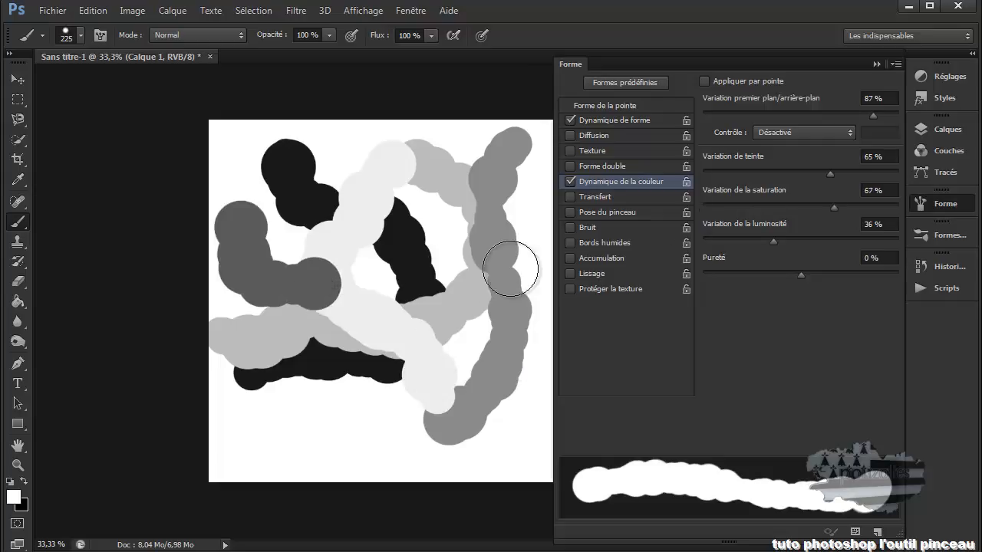
Enable Bruit, keep Dynamique de la couleur on, and set its luminosity variation to 81 %.
click(572, 180)
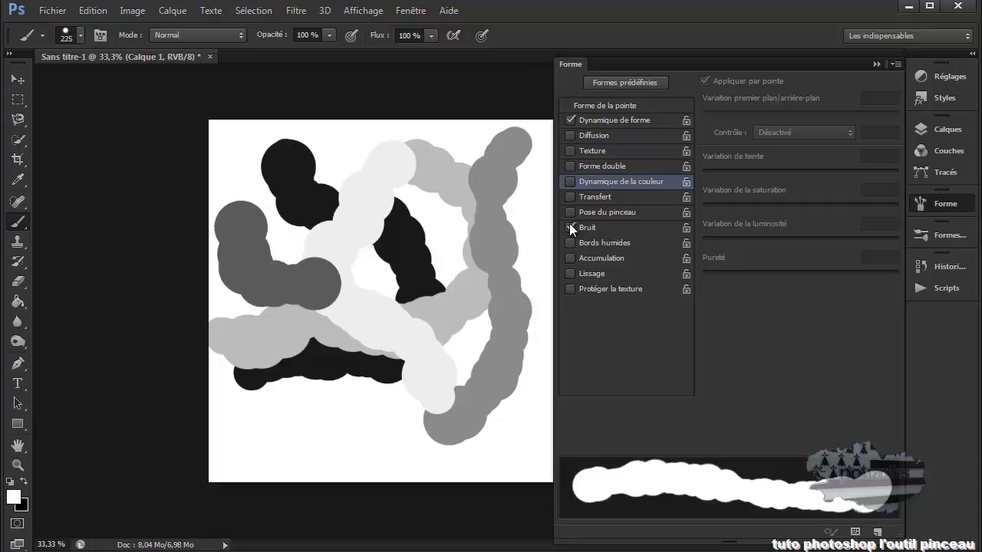
click(569, 181)
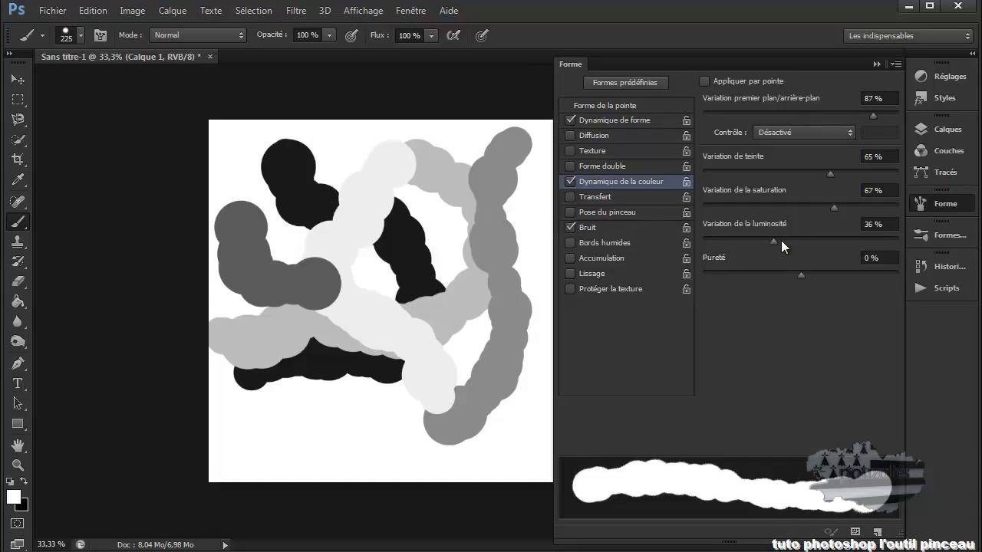
click(860, 247)
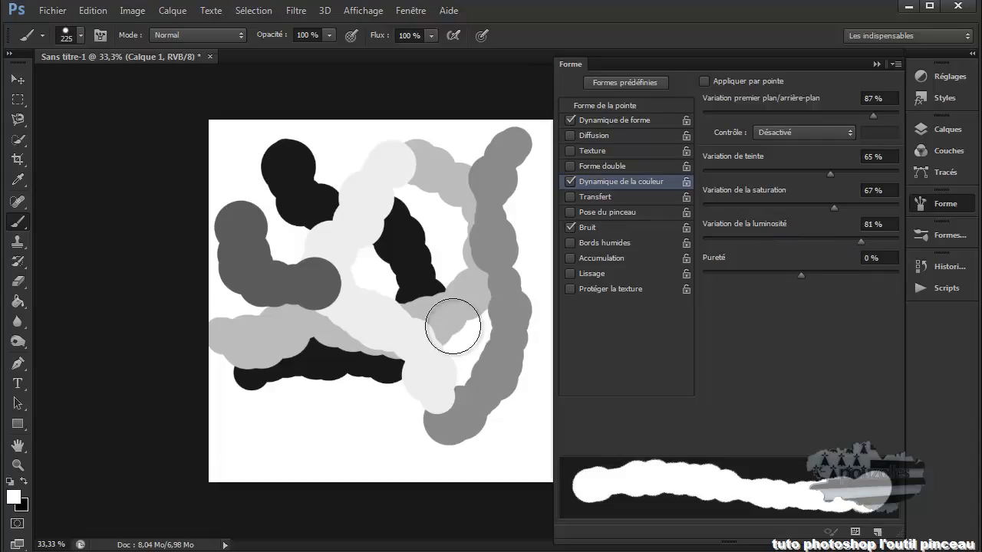
Paint one more curved stroke down the middle of the canvas, and turn off Bruit and Dynamique de la couleur for the brush.
mouse_move(401, 234)
mouse_down()
mouse_move(363, 260)
mouse_move(329, 335)
mouse_move(335, 416)
mouse_move(278, 438)
mouse_move(286, 443)
mouse_up()
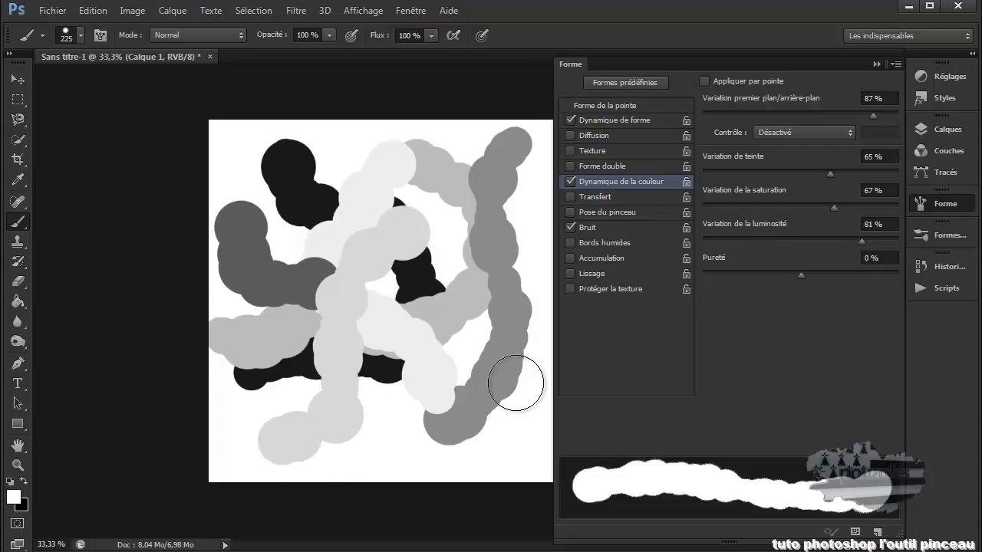
click(572, 228)
click(570, 182)
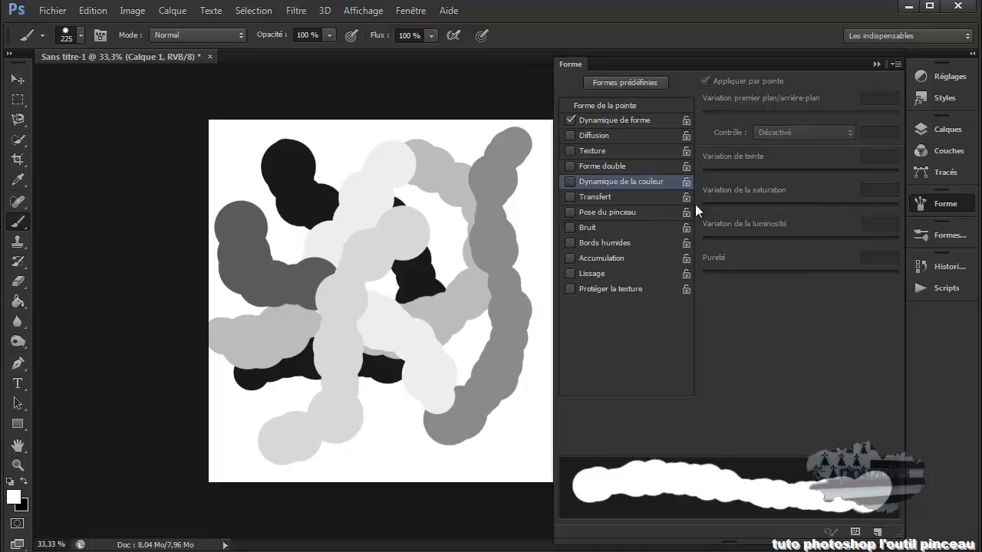
click(875, 65)
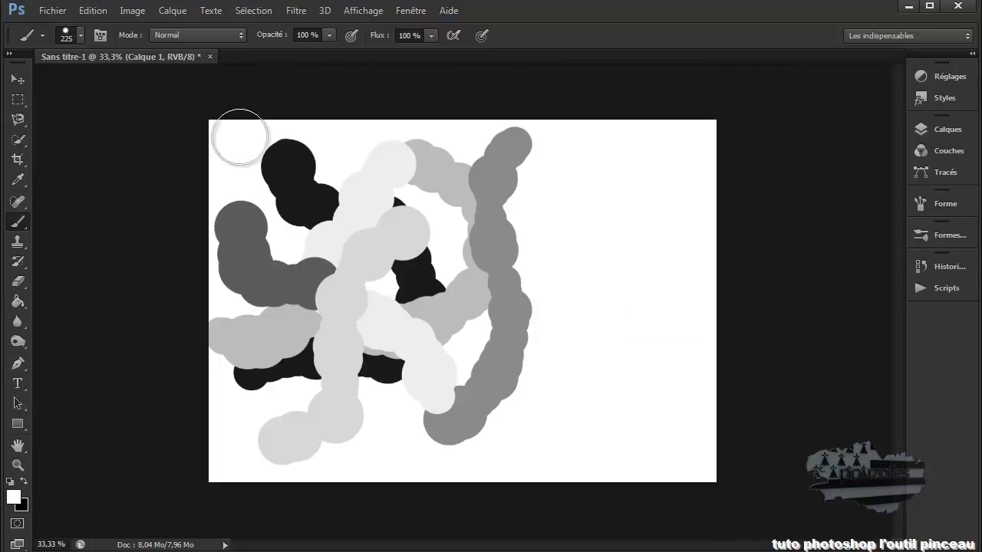
Replace the painted layer with a new empty layer and swap the colours so that black is the foreground.
click(948, 129)
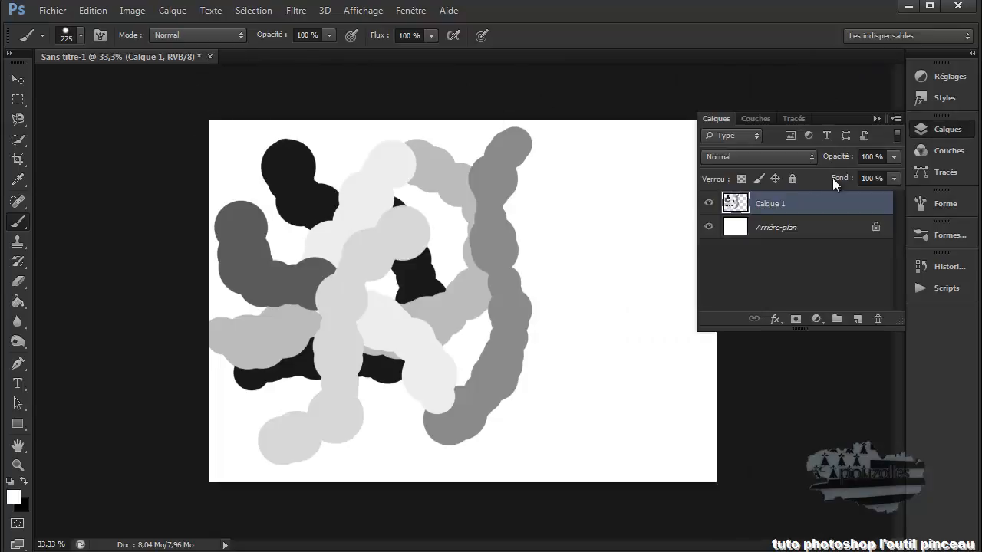
mouse_move(815, 206)
mouse_down()
mouse_move(855, 316)
mouse_move(877, 320)
mouse_up()
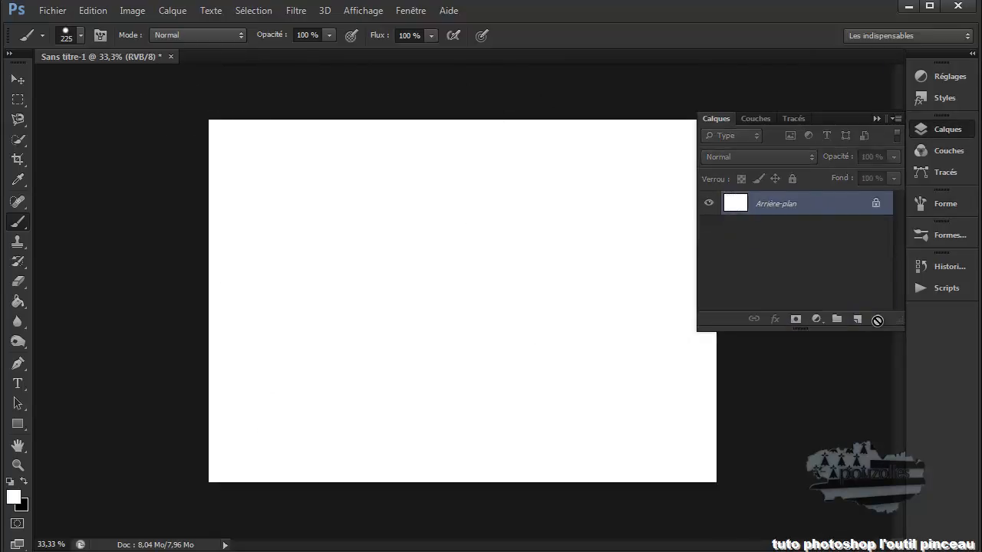
click(857, 320)
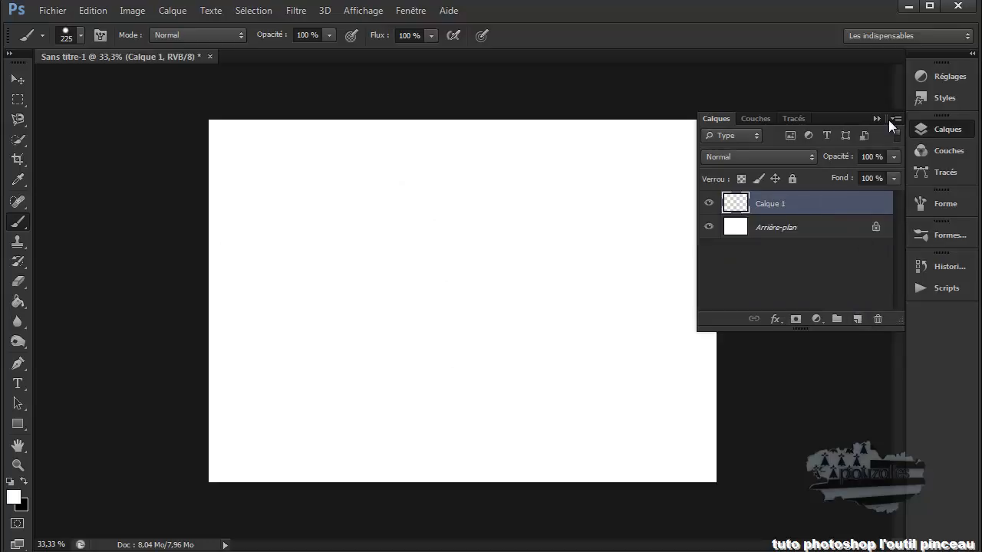
click(876, 118)
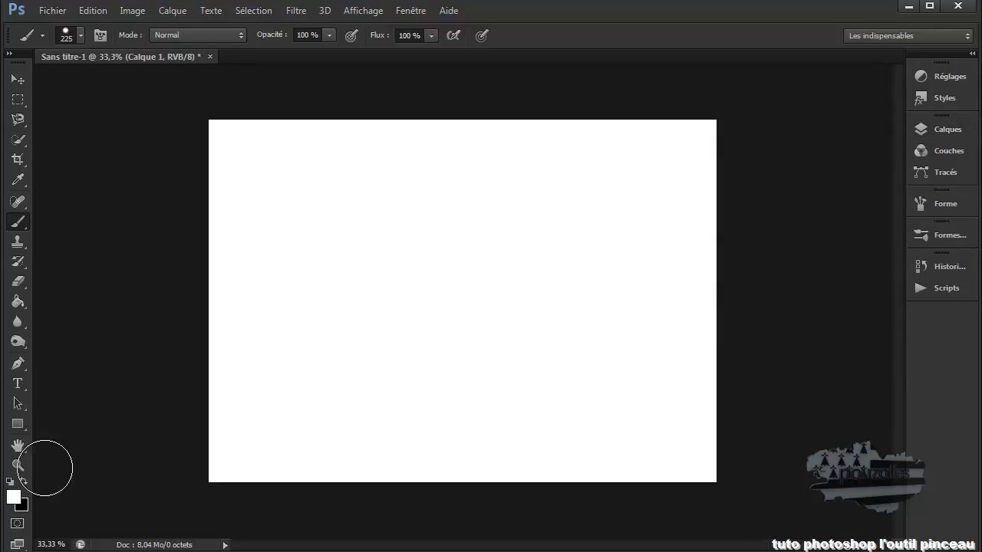
click(23, 480)
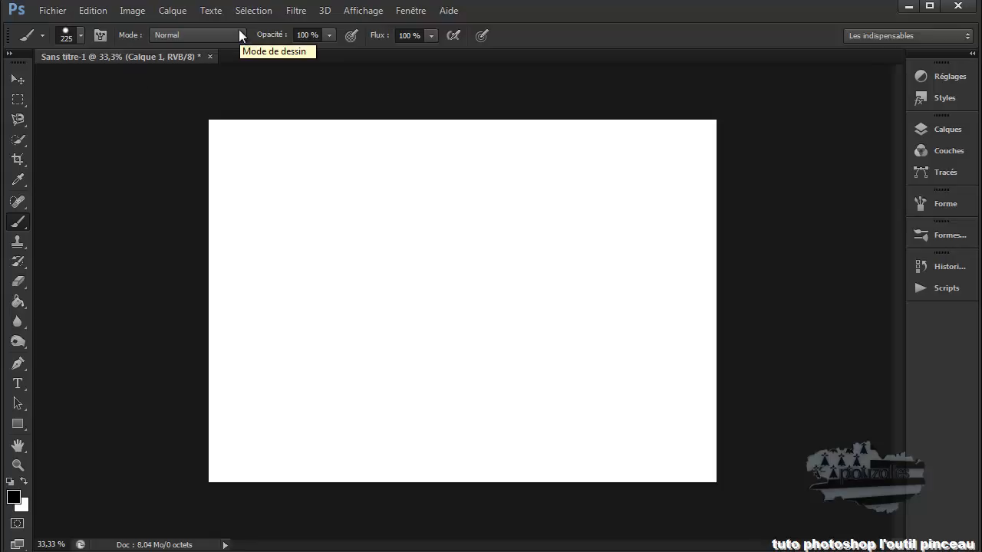
Open the boat photo dsc-0060-1.jpg.
click(54, 11)
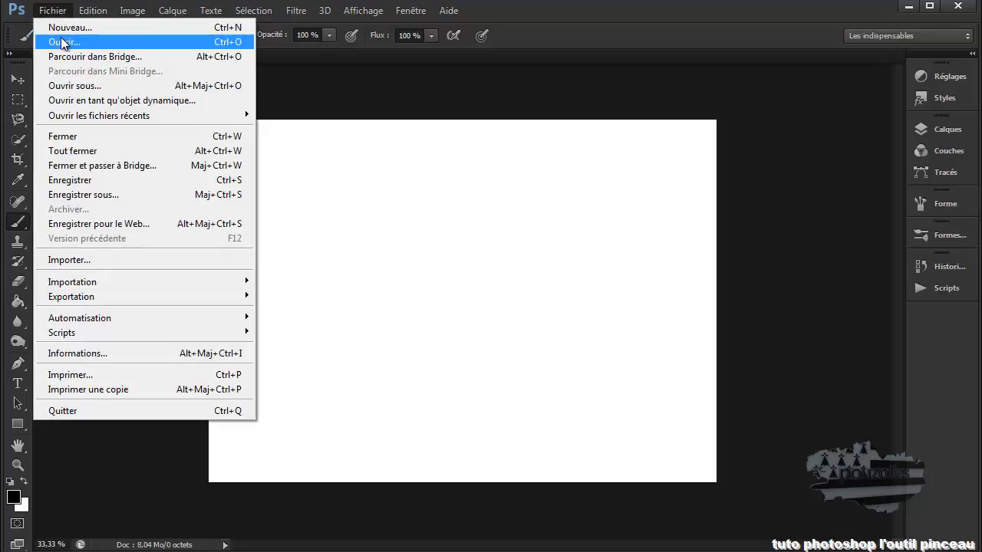
click(62, 41)
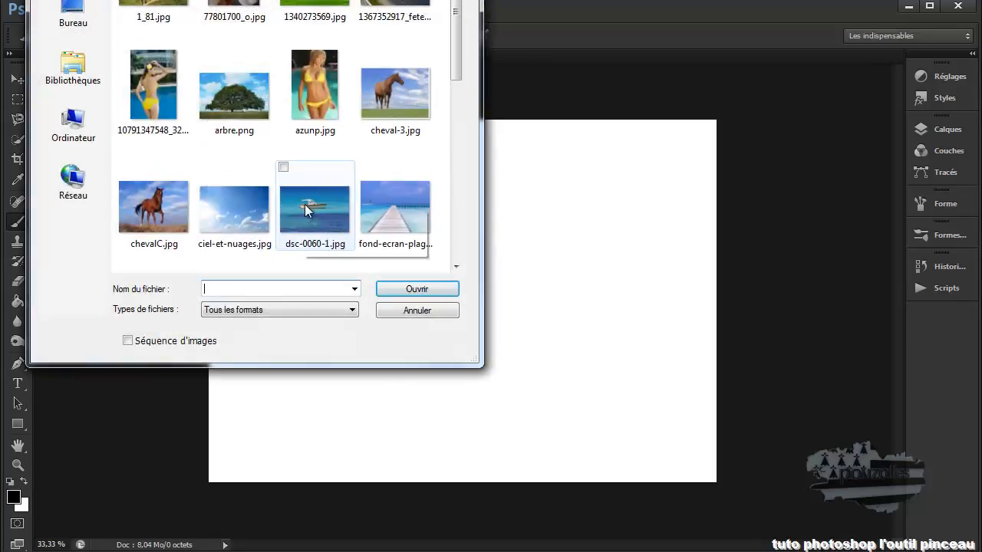
double_click(313, 188)
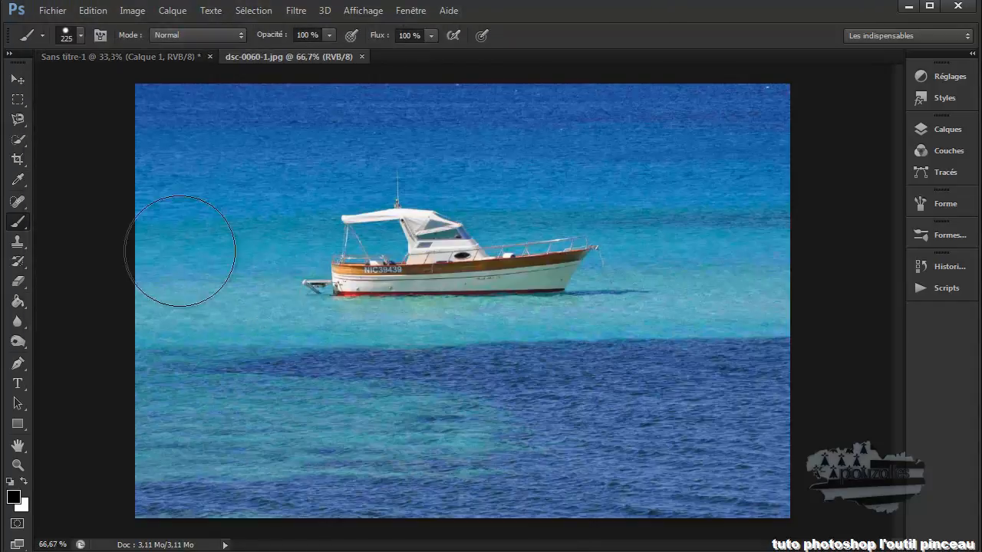
Paint a black stroke over the boat in Normal mode and undo it.
drag(310, 242, 596, 246)
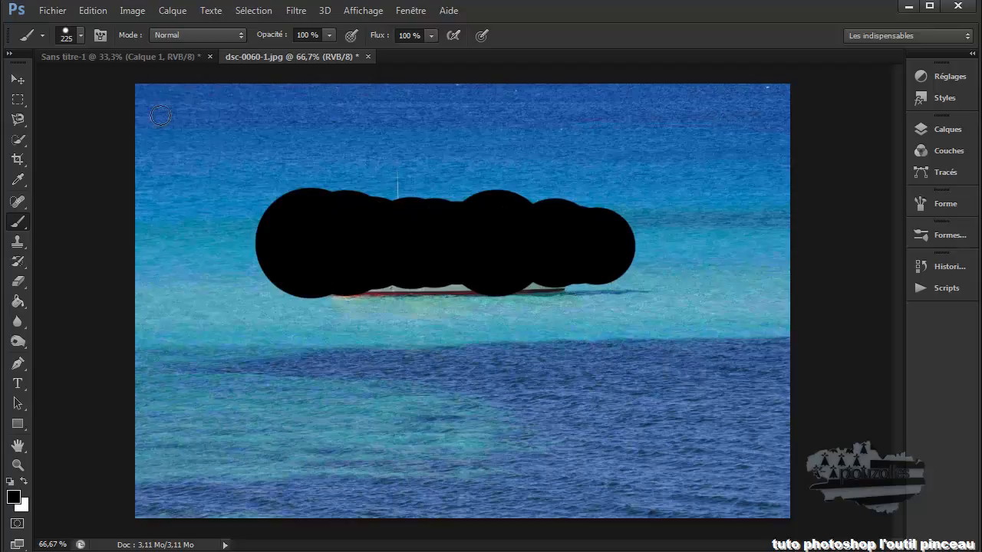
click(92, 11)
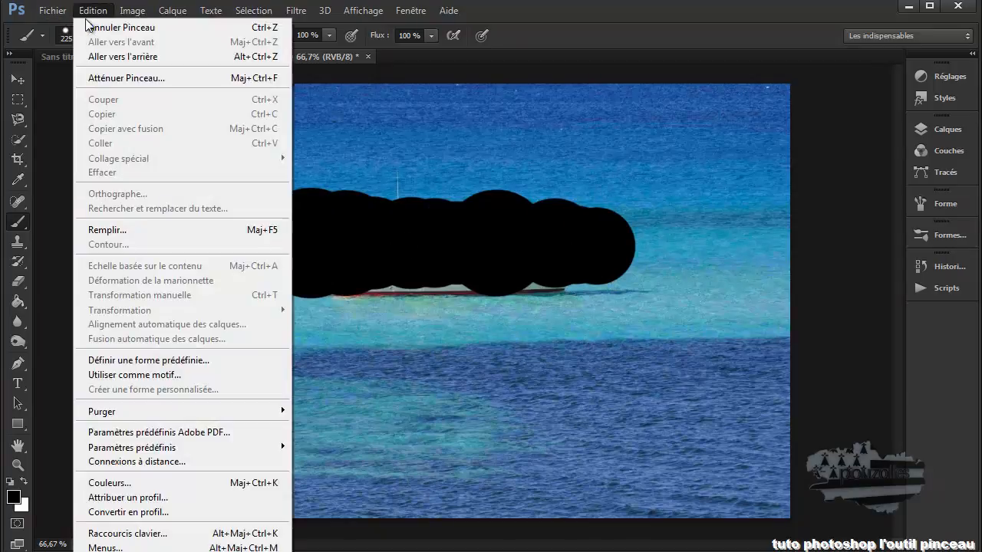
click(94, 27)
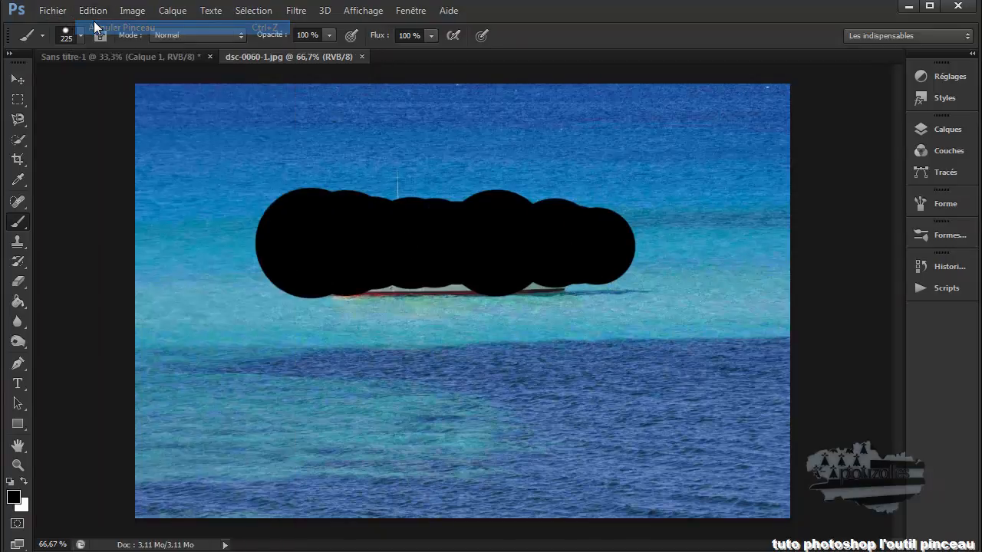
Set the brush mode to Fondu, paint a black stroke across the boat, undo it and keep Fondu selected.
click(239, 34)
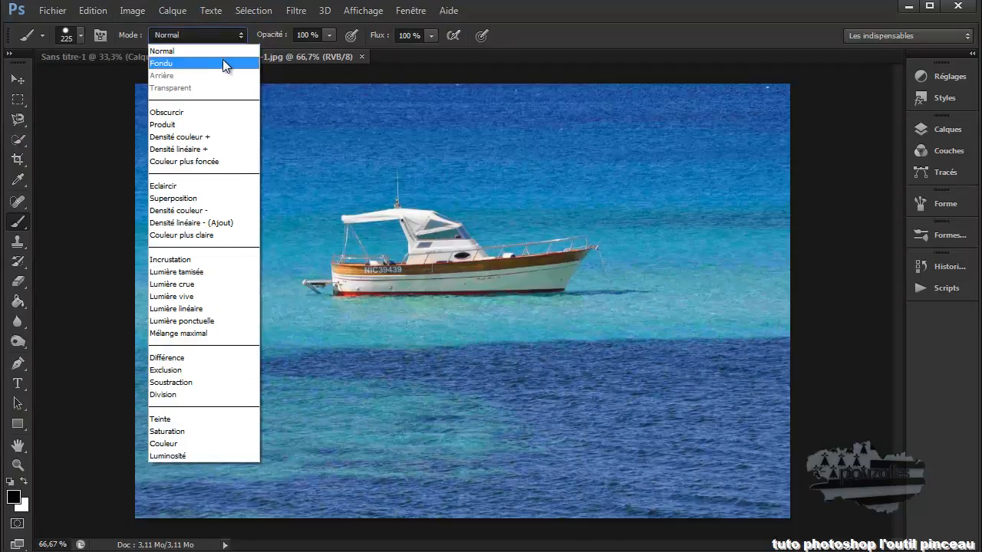
click(222, 62)
mouse_move(310, 273)
mouse_down()
mouse_move(462, 256)
mouse_move(703, 255)
mouse_up()
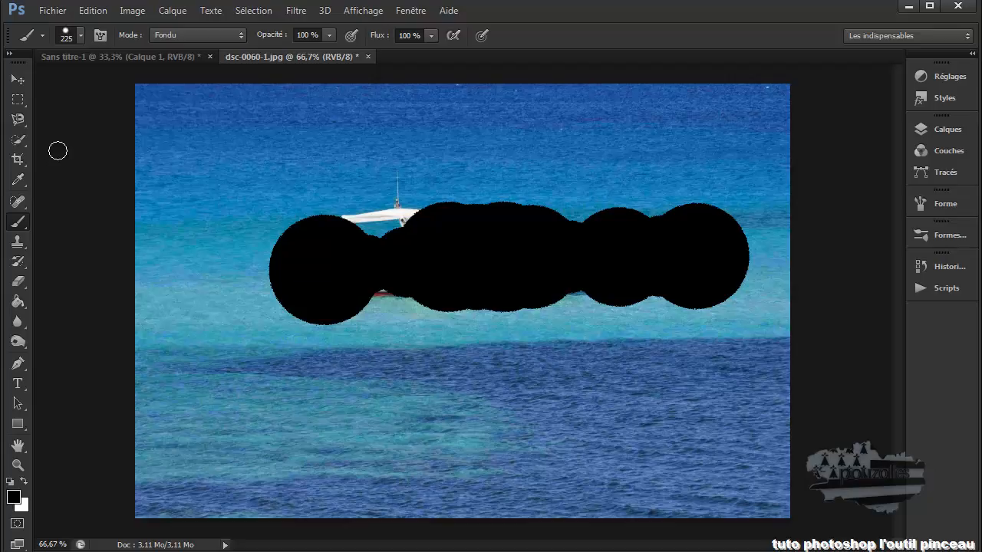
key(ctrl+z)
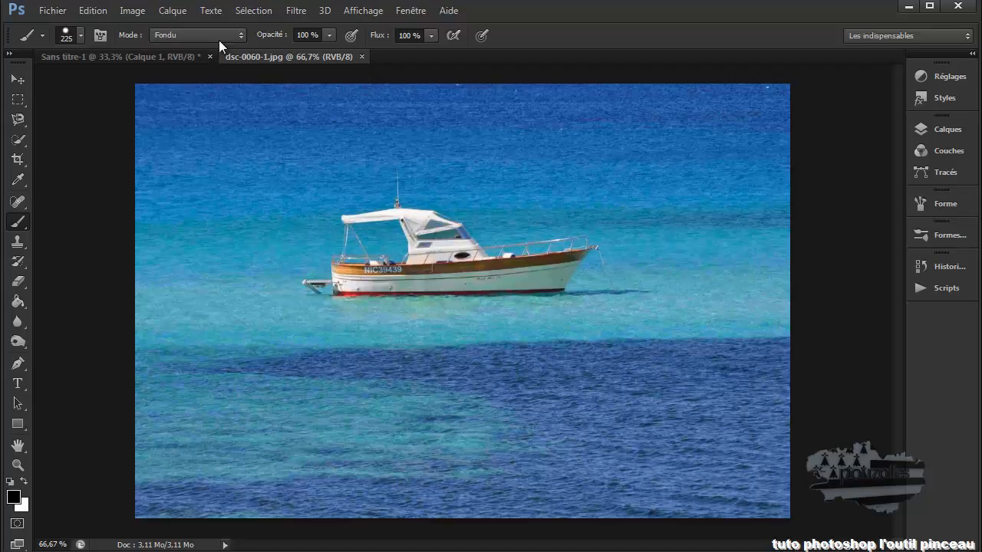
click(243, 38)
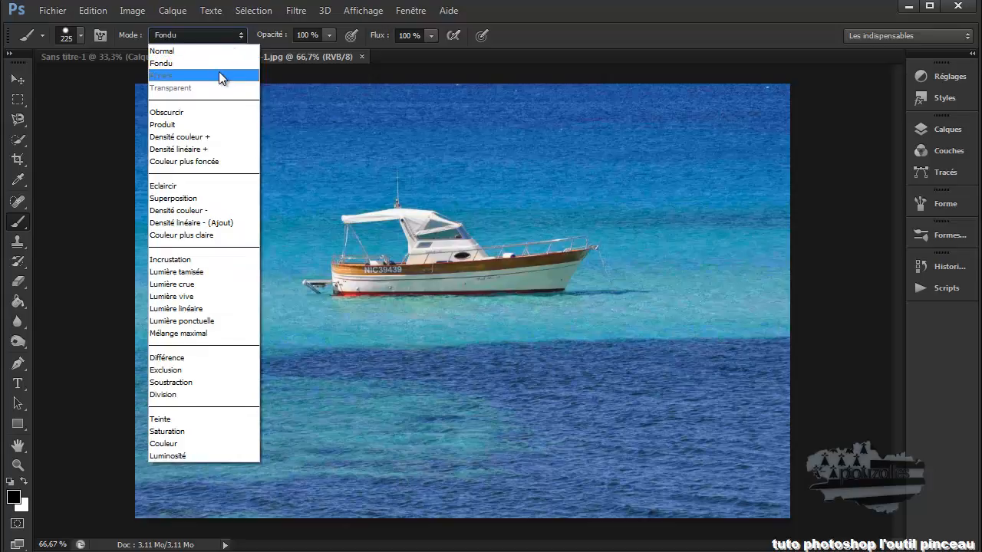
click(196, 67)
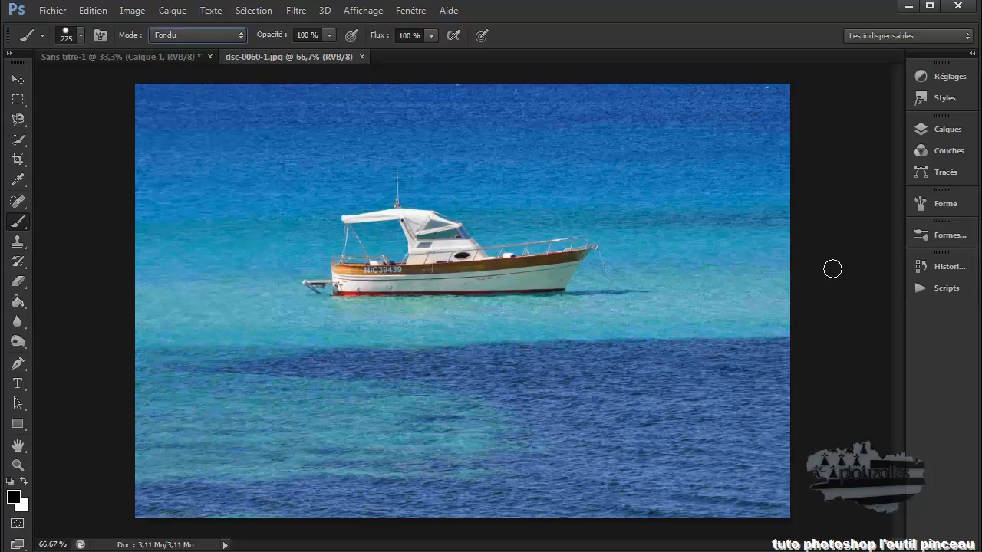
Add a new empty layer above the boat photo's background.
click(948, 130)
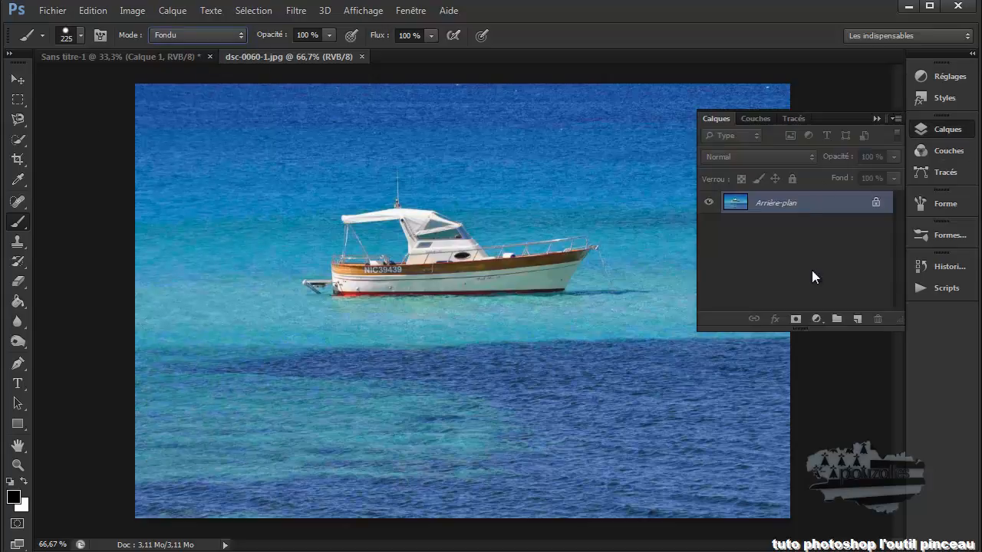
click(858, 319)
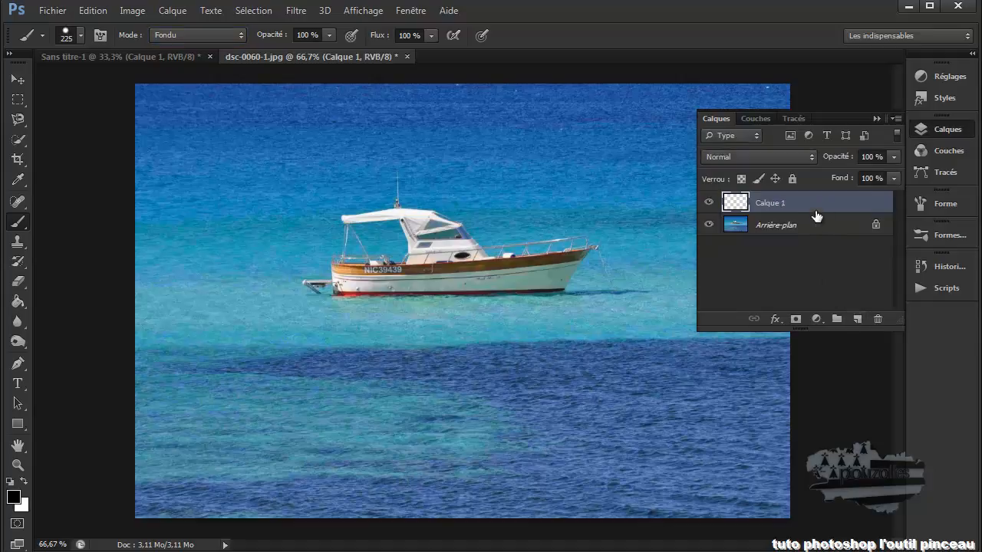
click(878, 118)
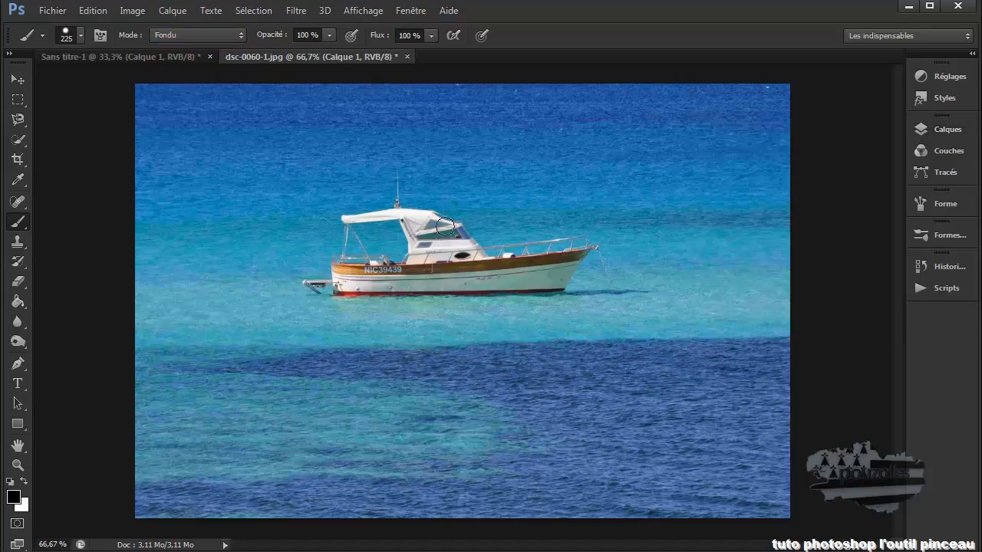
Keep the brush mode at Fondu and paint a wavy black stroke across the boat on the new layer.
click(177, 59)
click(265, 57)
click(214, 36)
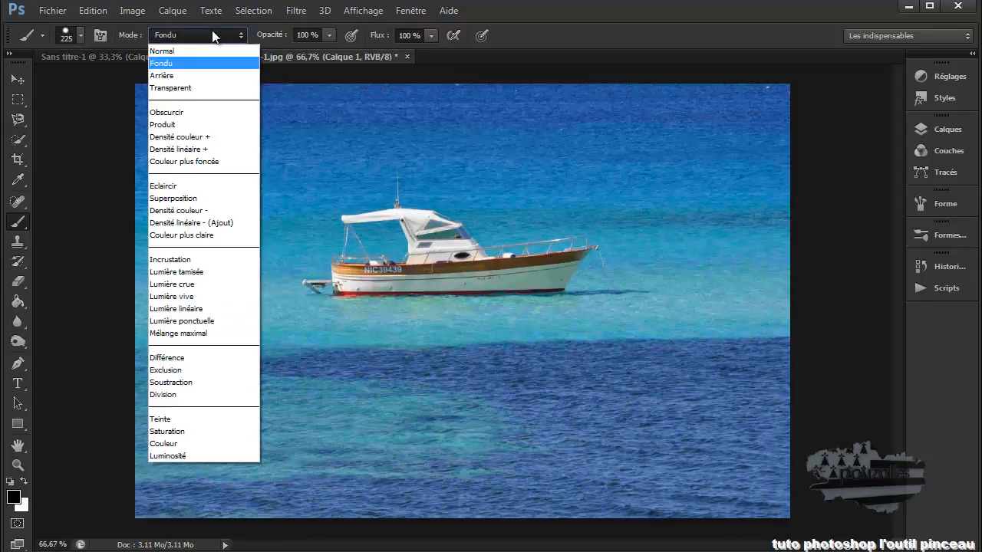
click(214, 36)
mouse_move(226, 217)
mouse_down()
mouse_move(268, 199)
mouse_move(313, 199)
mouse_move(467, 260)
mouse_move(535, 272)
mouse_move(579, 272)
mouse_move(673, 235)
mouse_up()
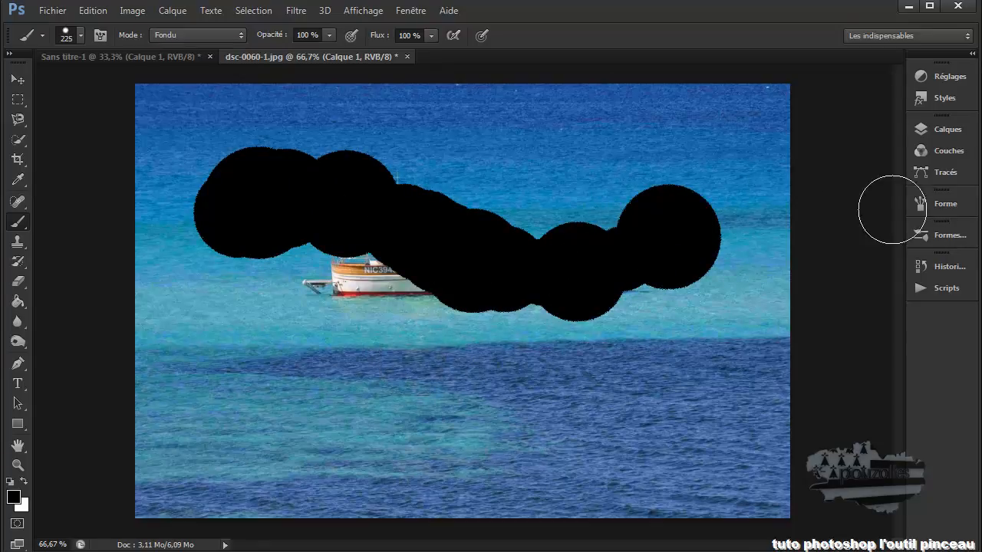
Set the brush tip's spacing (Pas) to 1 %, keeping Dynamique de forme on.
click(940, 232)
click(944, 205)
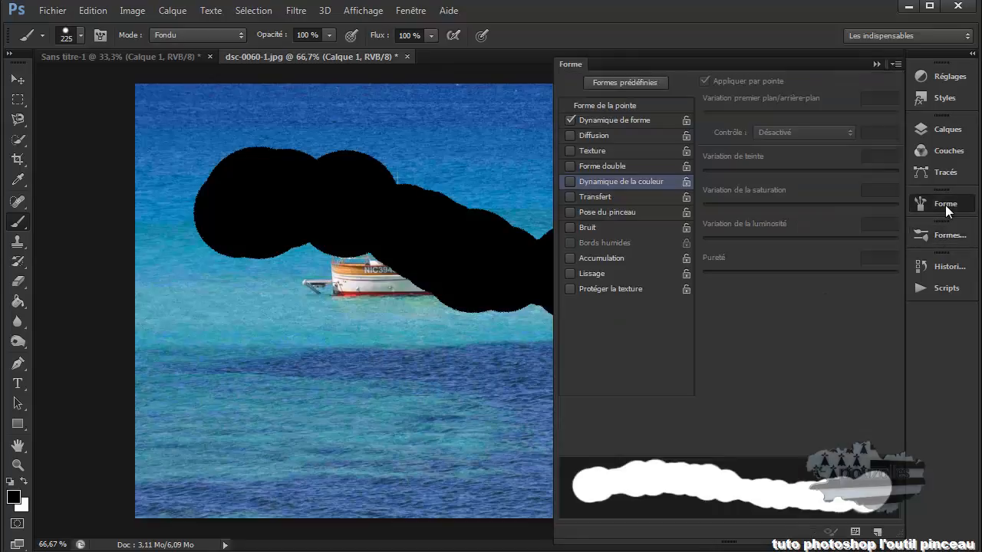
click(588, 118)
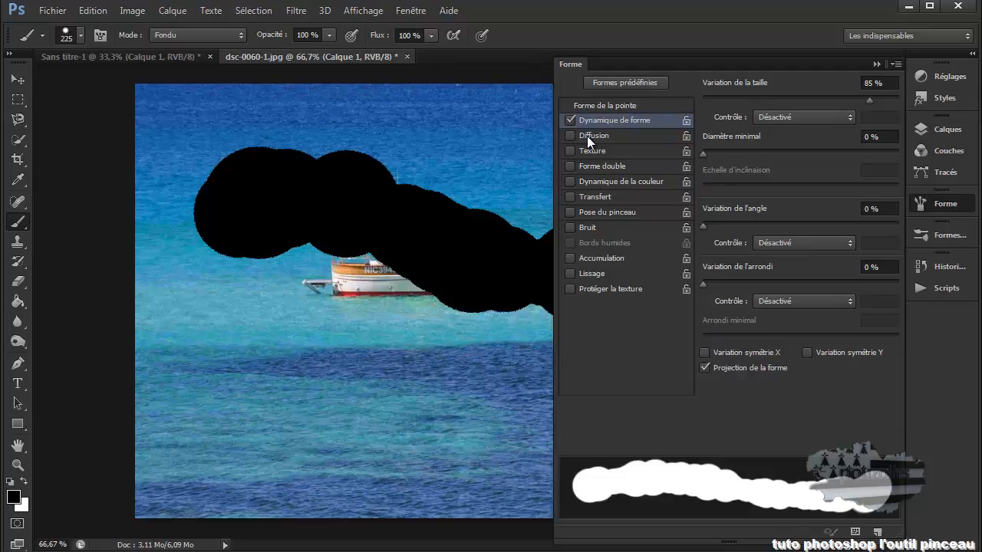
click(606, 105)
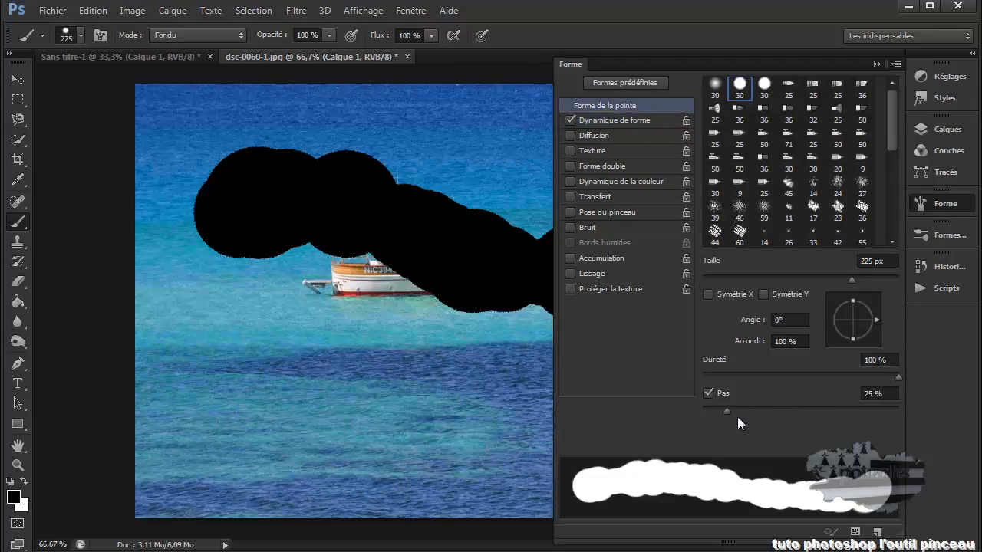
drag(726, 412, 689, 410)
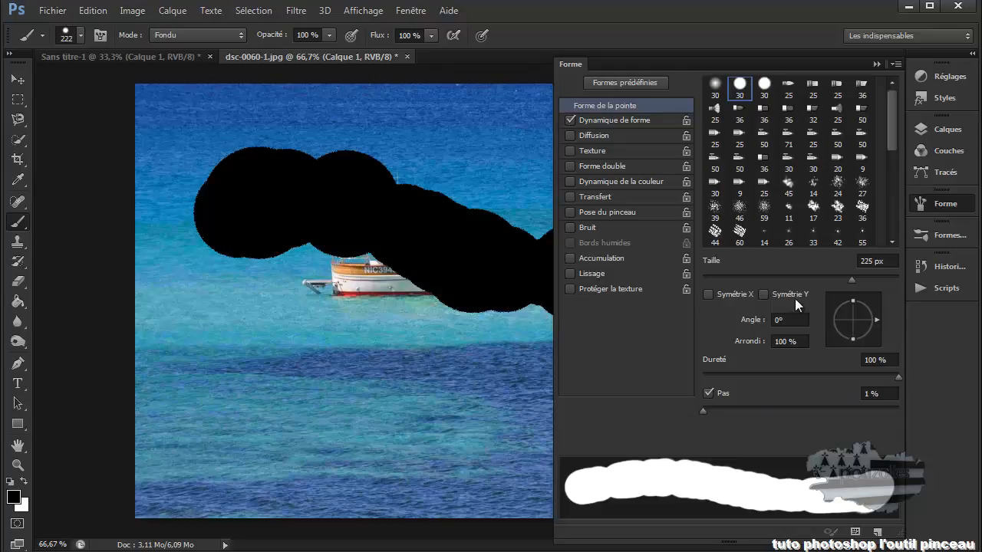
click(875, 61)
Paint a second black stroke above the boat in Fondu mode and undo both strokes on the layer.
mouse_move(460, 206)
mouse_down()
mouse_move(567, 188)
mouse_move(674, 153)
mouse_move(733, 197)
mouse_up()
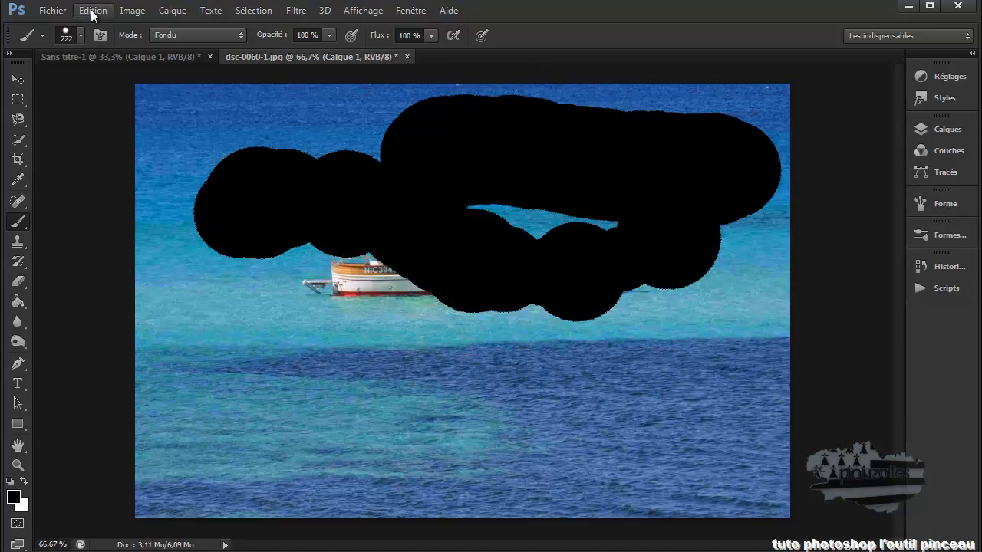
key(ctrl+z)
key(ctrl+z)
key(ctrl+z)
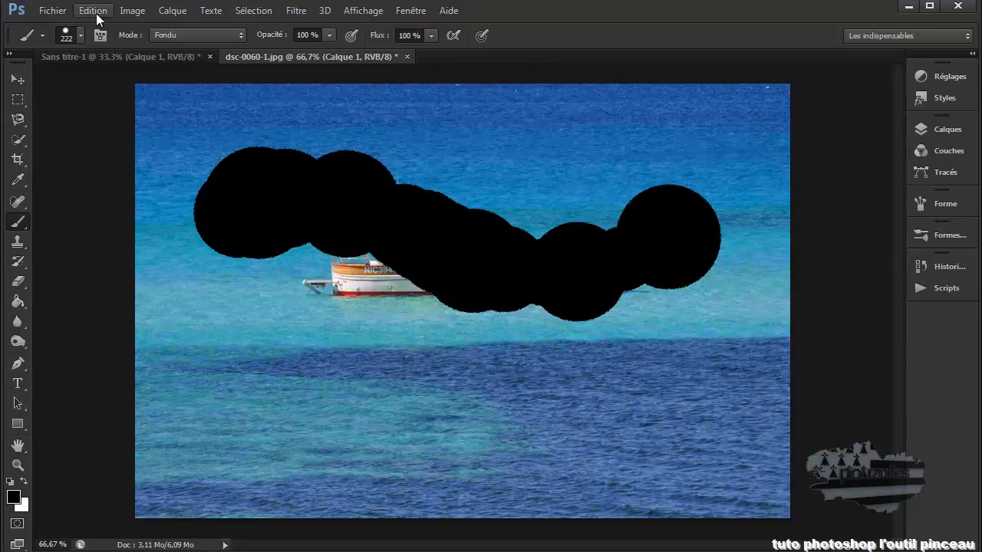
click(90, 11)
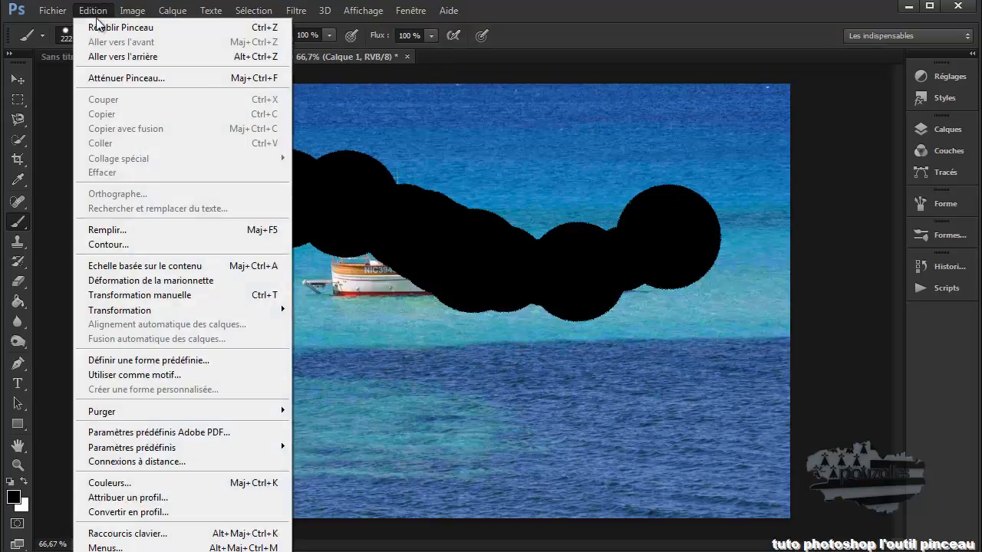
click(123, 57)
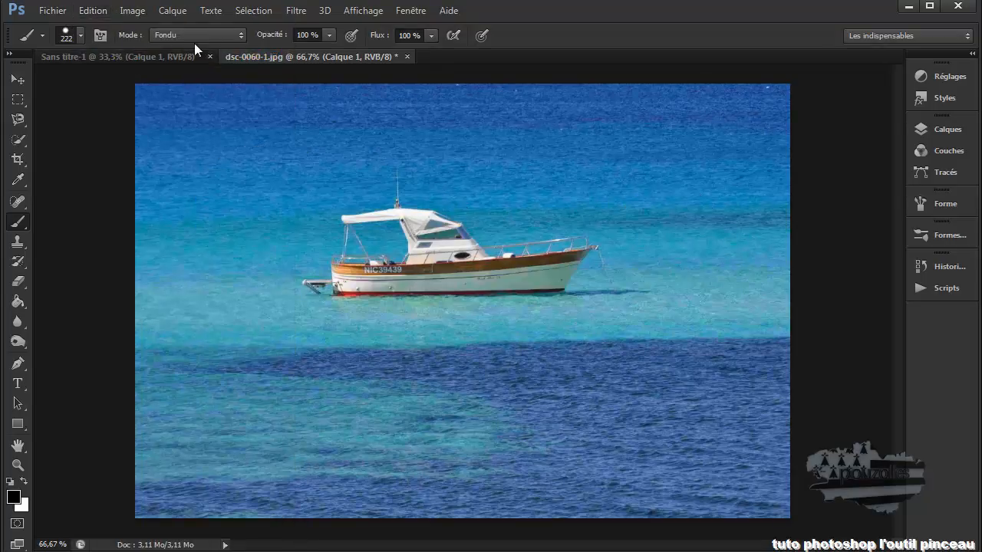
Set the brush mode to Superposition and paint a thick black stroke across the boat.
click(242, 35)
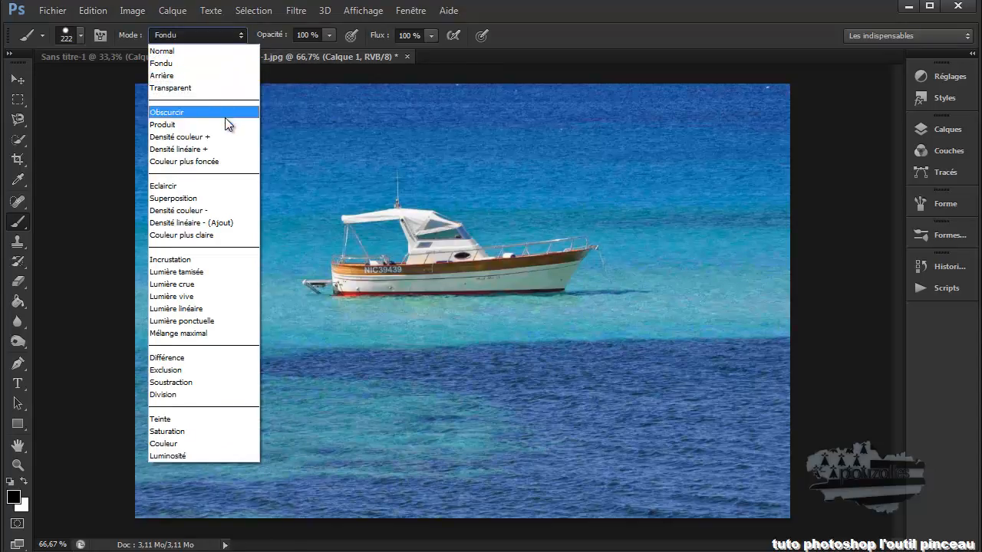
click(212, 198)
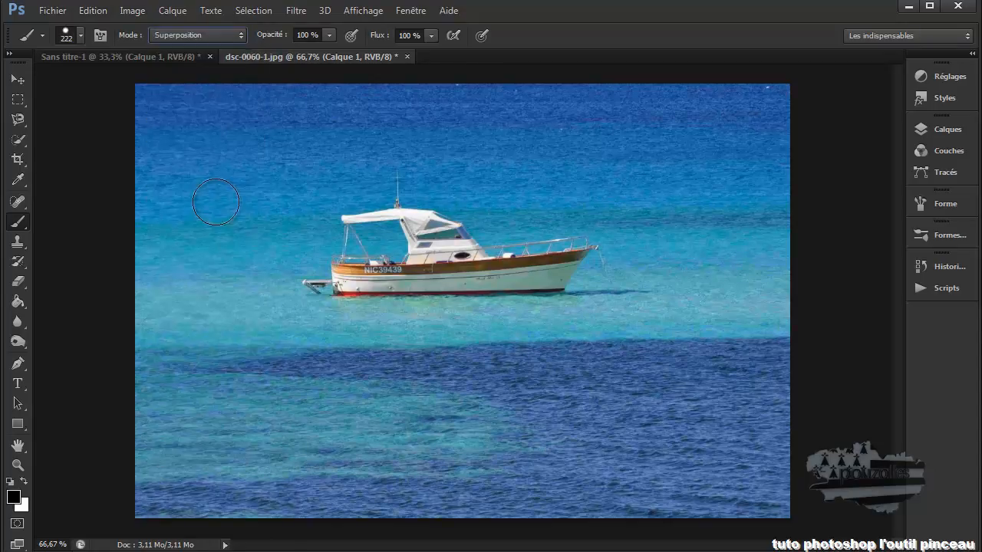
drag(240, 213, 258, 230)
mouse_move(319, 266)
mouse_down()
mouse_move(474, 265)
mouse_move(644, 234)
mouse_up()
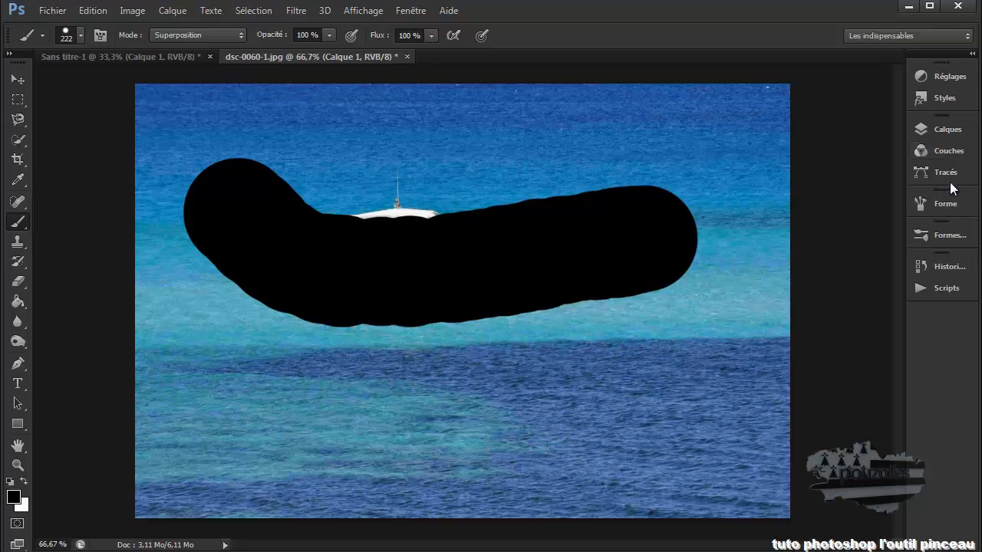
Show the document's layers and set the brush mode back to Normal.
click(955, 131)
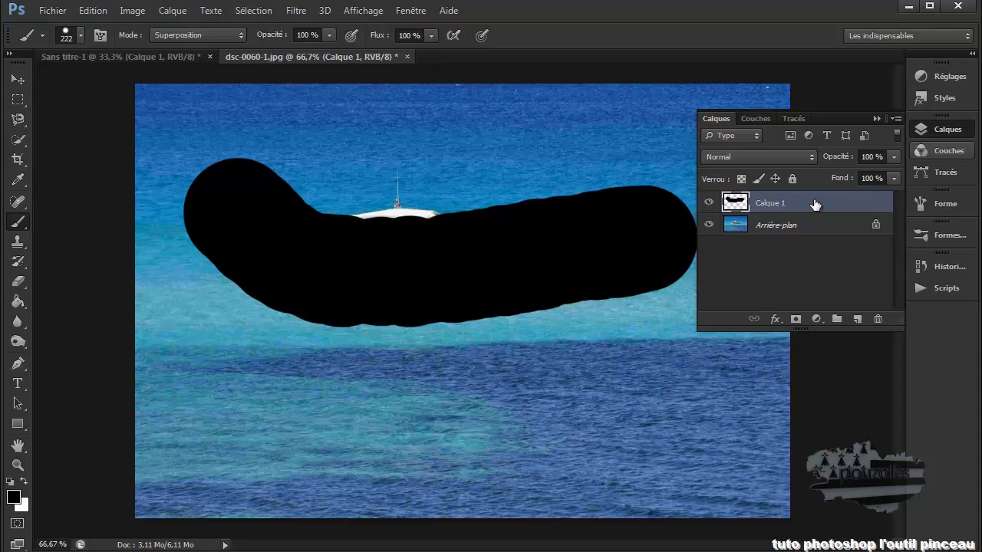
click(202, 34)
click(182, 52)
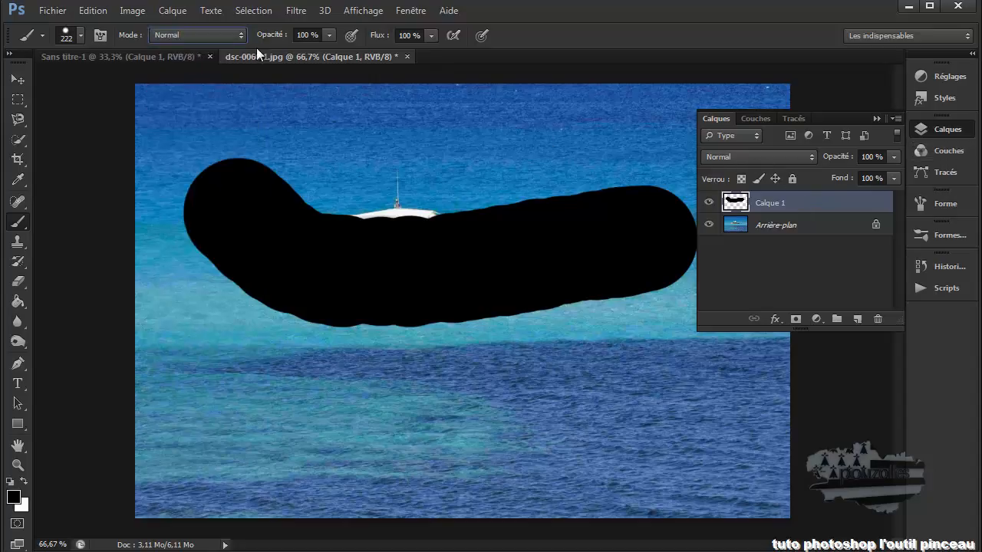
Try the blend modes Fondu, Superposition and Eclaircir on Calque 1, ending with Incrustation.
click(774, 156)
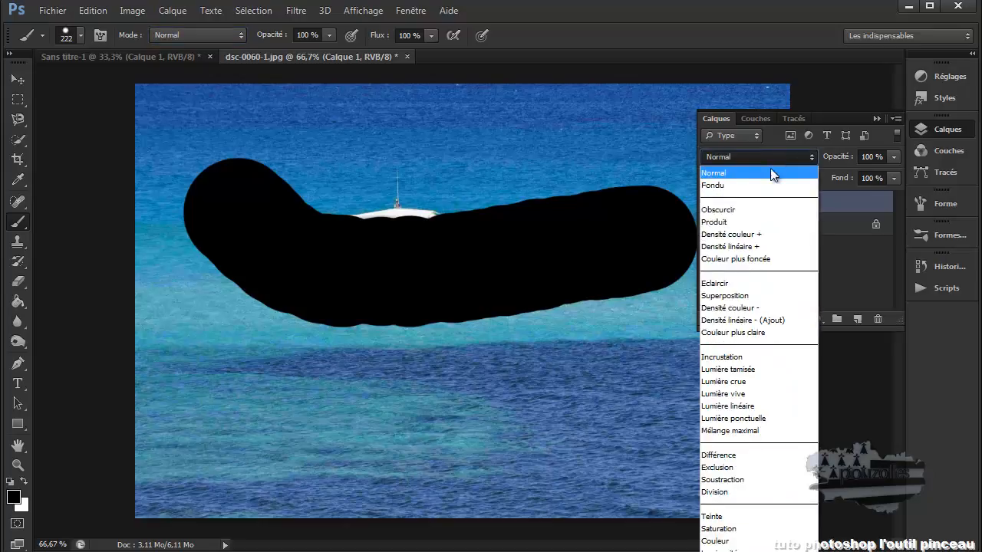
click(764, 185)
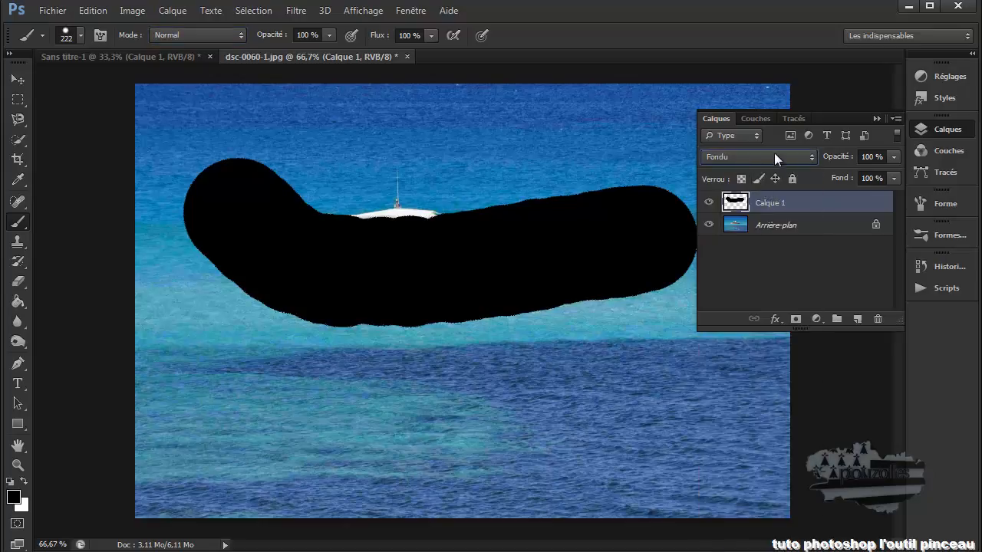
click(774, 155)
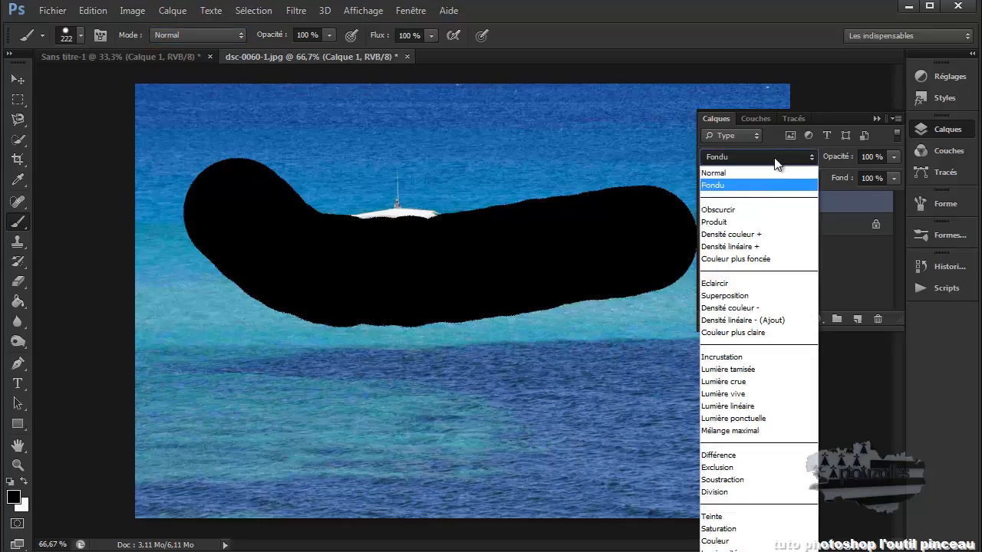
click(752, 294)
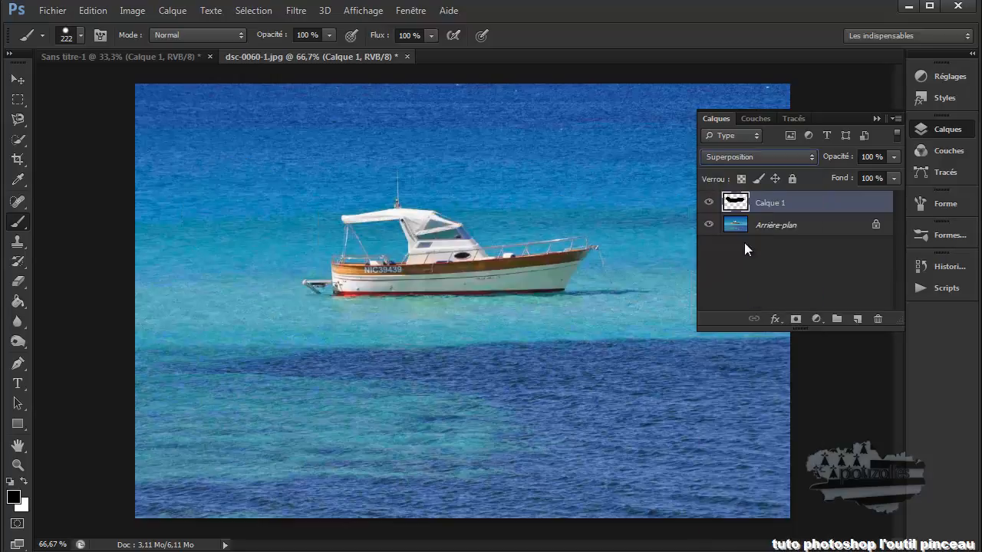
click(761, 158)
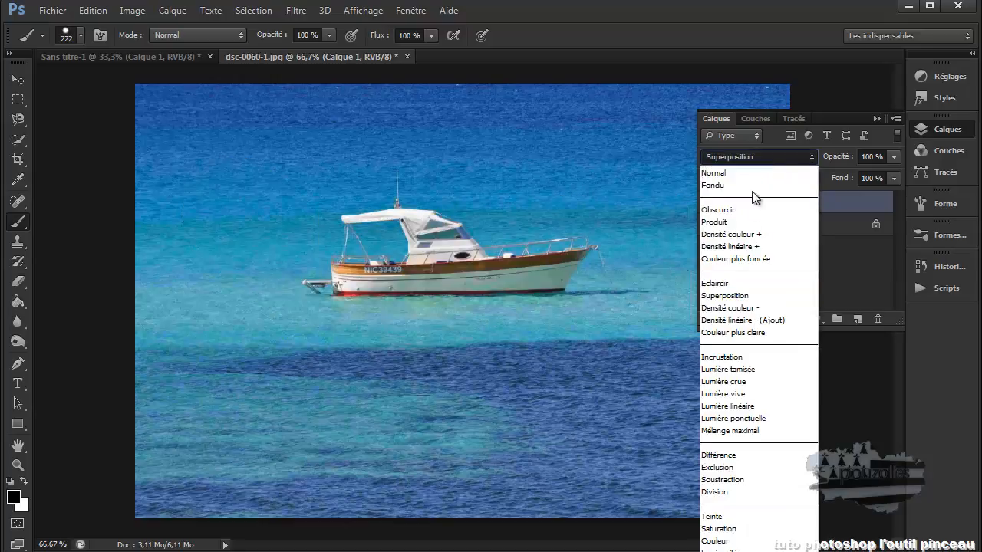
click(742, 284)
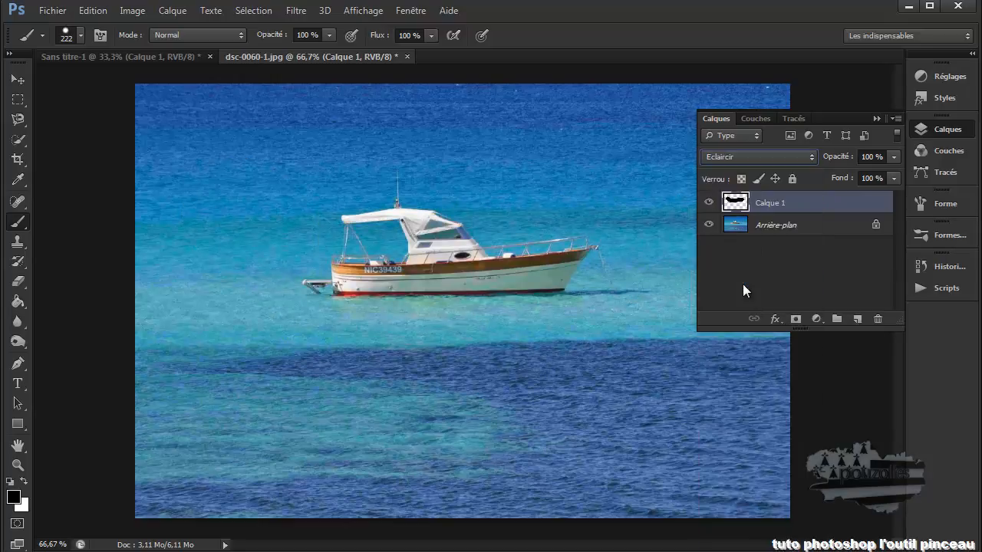
click(756, 156)
click(747, 357)
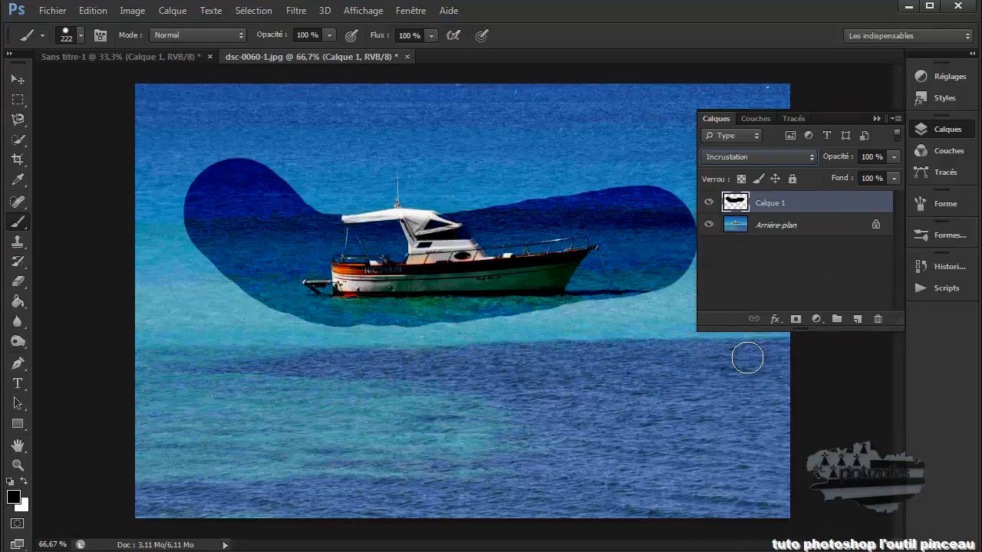
Set the brush mode to Incrustation and paint thick strokes above and below the boat on Calque 1.
click(768, 158)
click(767, 159)
click(240, 35)
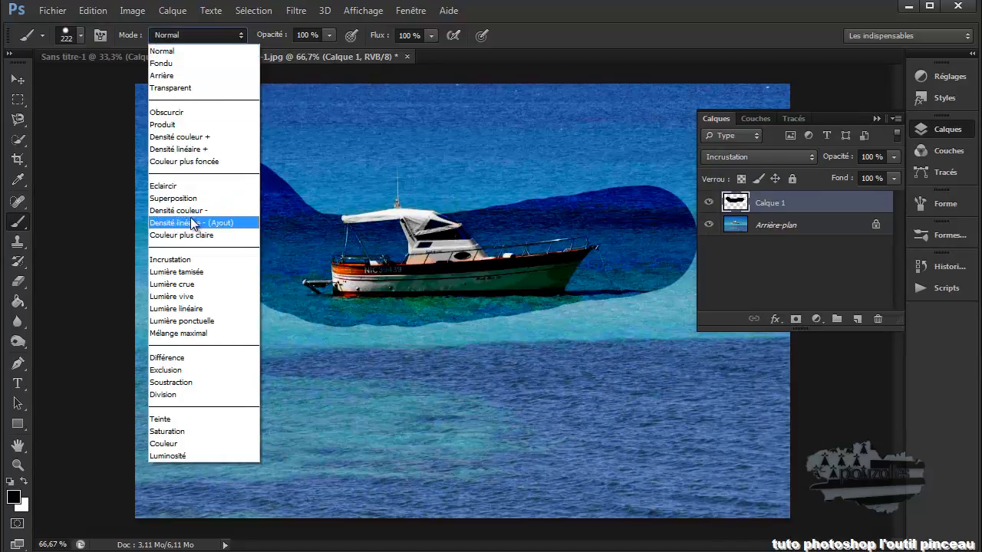
click(188, 260)
mouse_move(300, 158)
mouse_down()
mouse_move(319, 193)
mouse_move(380, 201)
mouse_move(598, 165)
mouse_move(596, 262)
mouse_move(572, 297)
mouse_move(265, 315)
mouse_move(268, 332)
mouse_move(375, 357)
mouse_move(589, 355)
mouse_up()
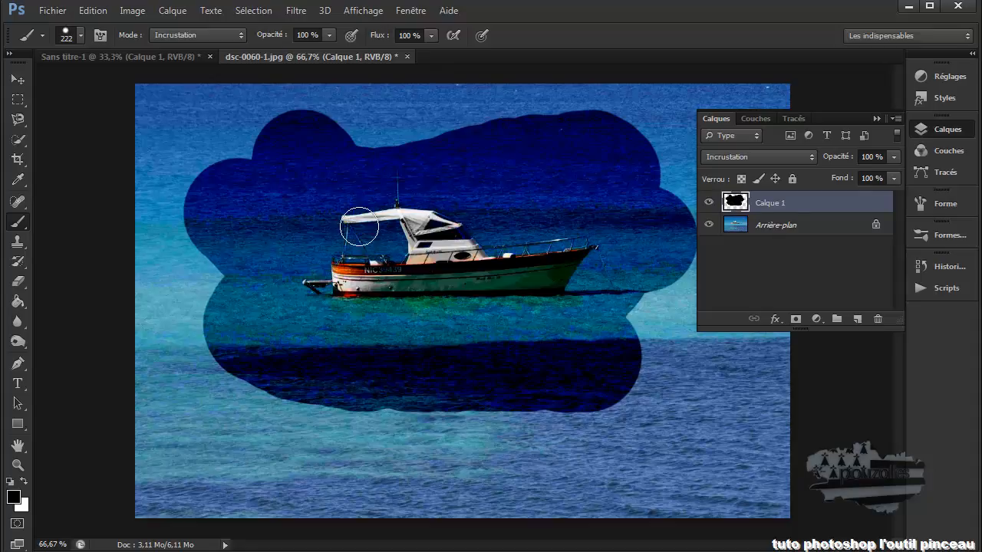
Set the blend mode of Calque 1 to Superposition and collapse the layer list.
click(760, 157)
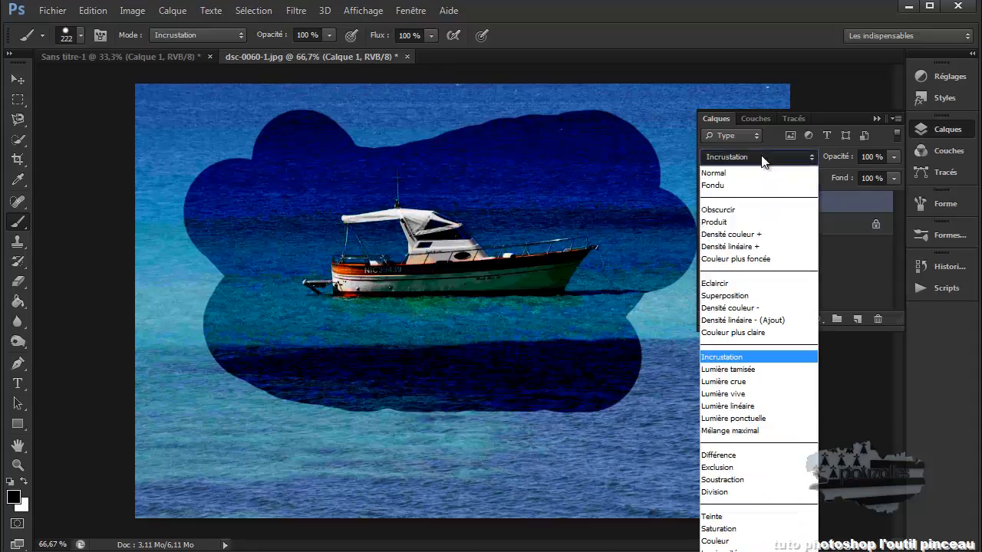
click(750, 295)
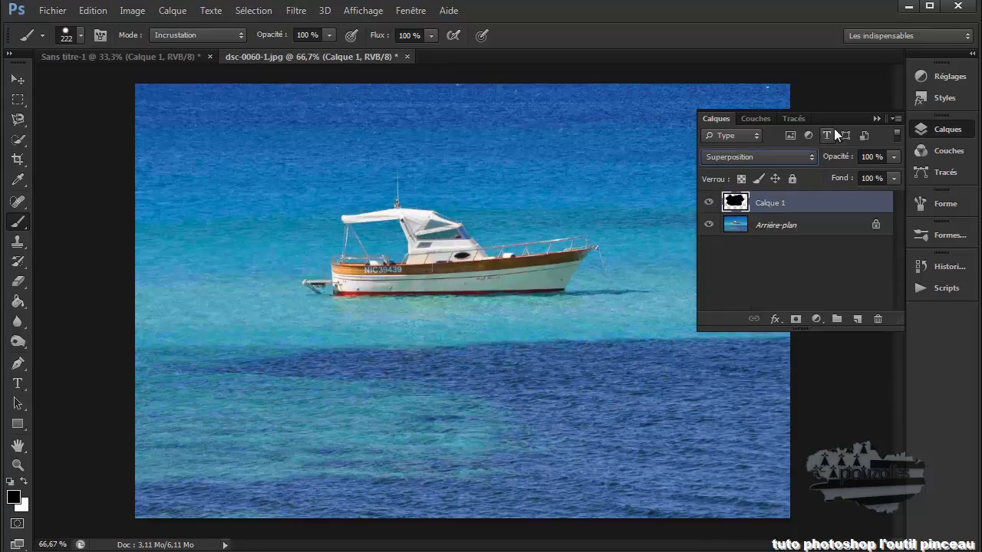
click(879, 115)
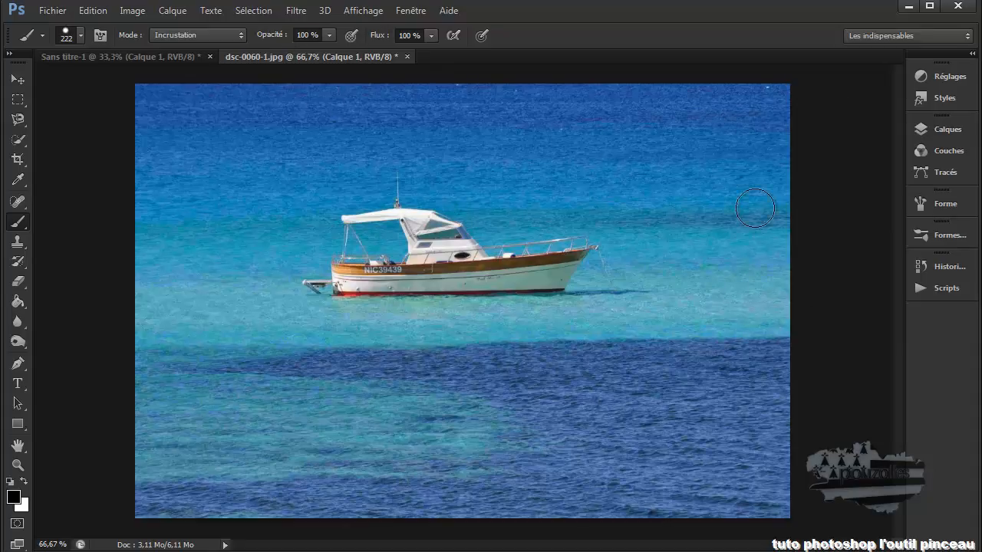
Delete the painted Calque 1 and create a new empty layer above Arrière-plan.
click(944, 152)
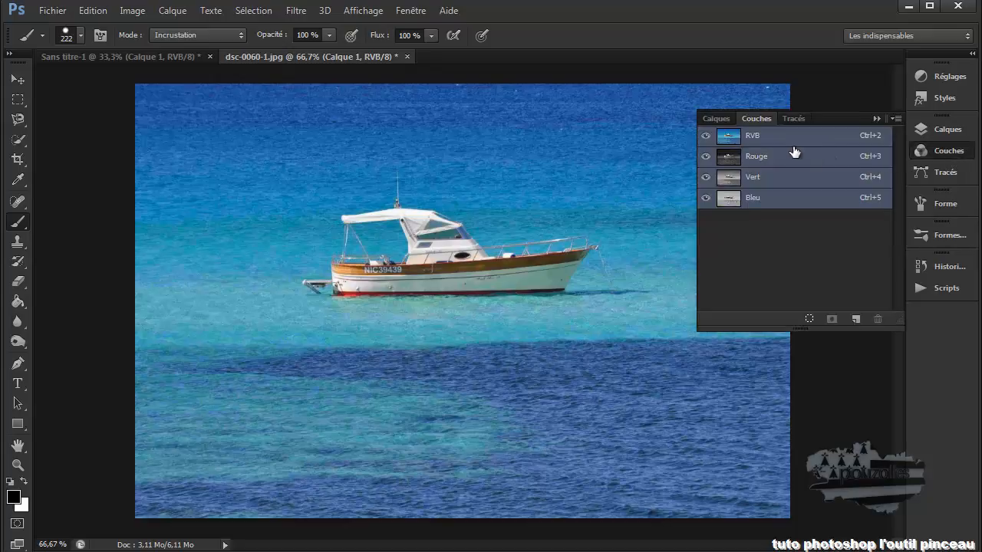
click(717, 120)
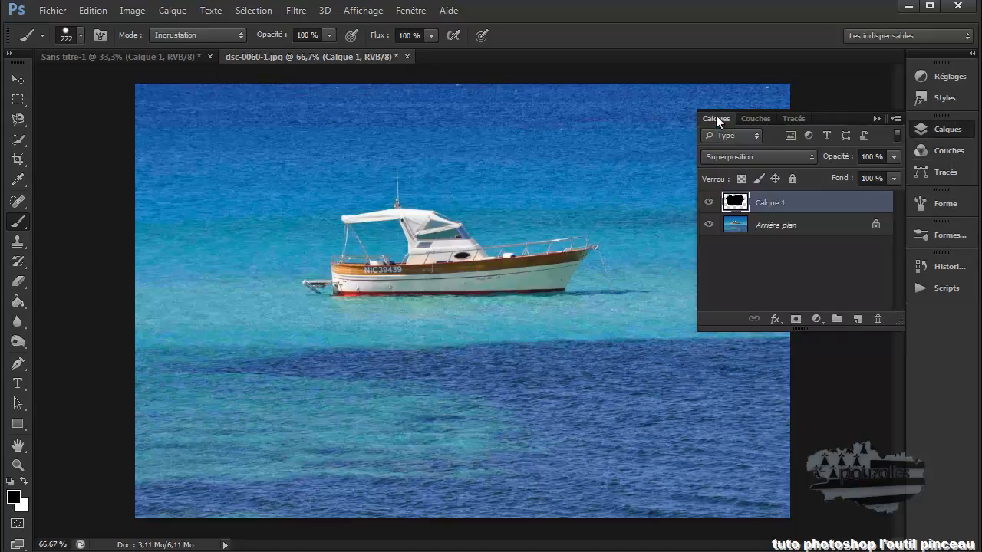
drag(795, 202, 880, 322)
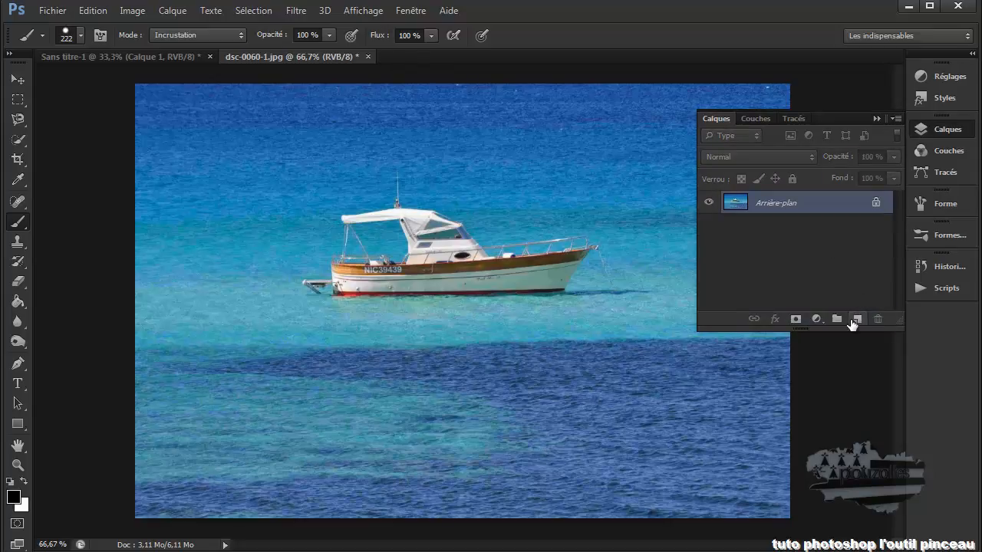
click(857, 319)
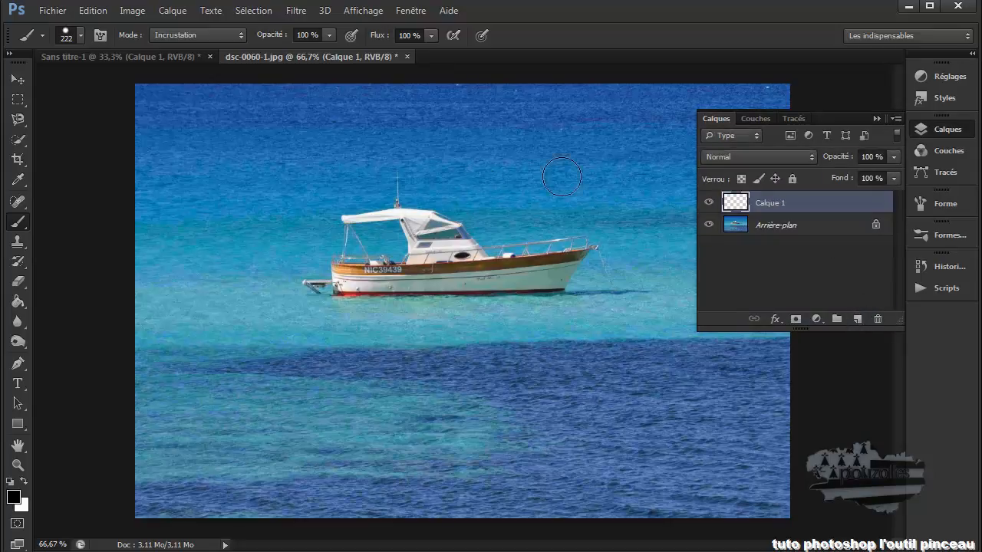
click(875, 119)
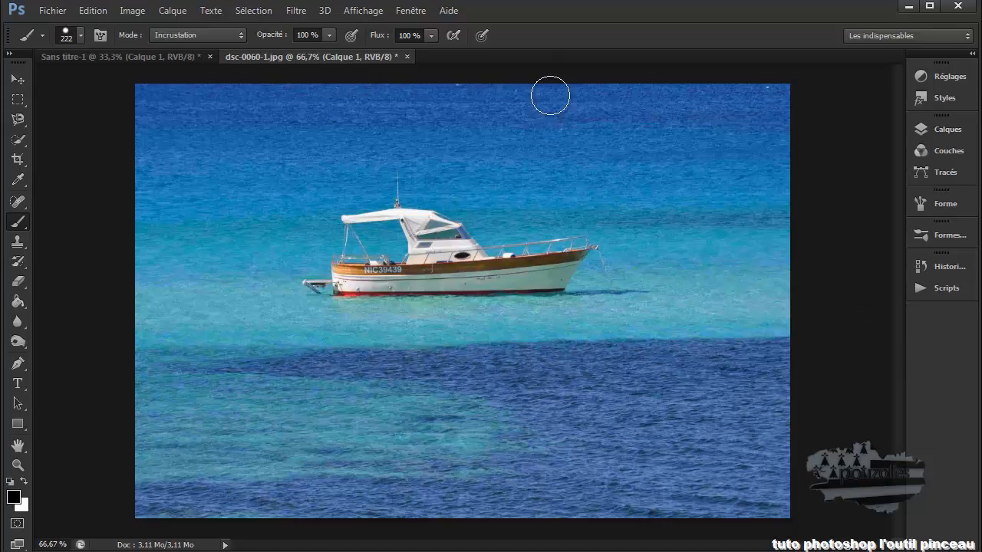
Set the brush mode to Normal and paint a thick opaque black stroke across the water above the boat.
click(224, 36)
click(223, 50)
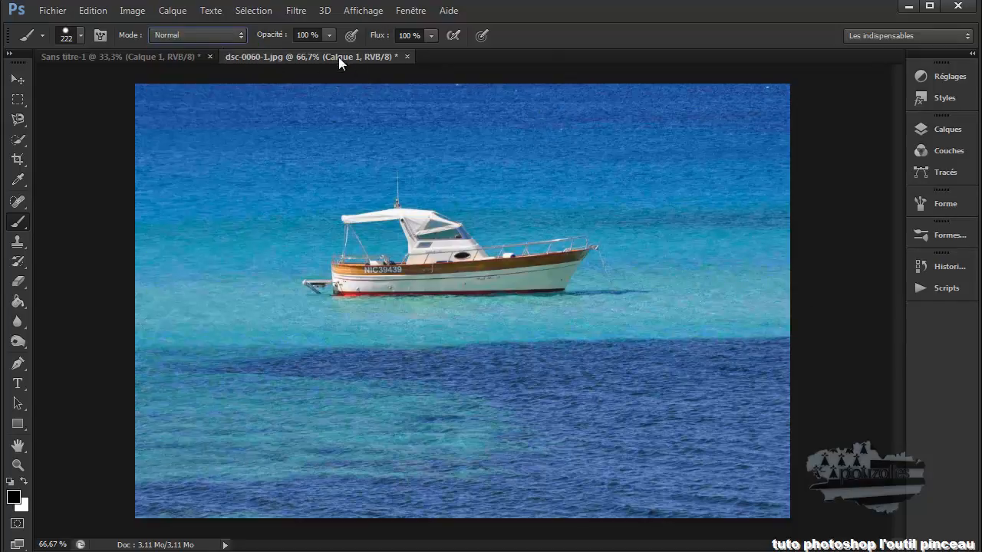
mouse_move(204, 157)
mouse_down()
mouse_move(438, 149)
mouse_move(665, 163)
mouse_up()
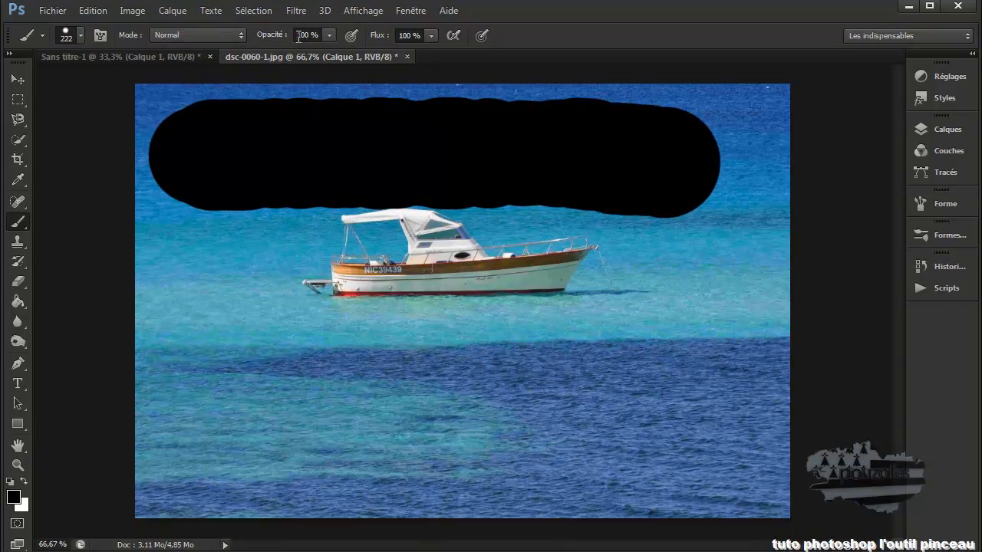
Set the brush opacity to 37 % and paint a wavy translucent black stroke below the boat.
click(327, 36)
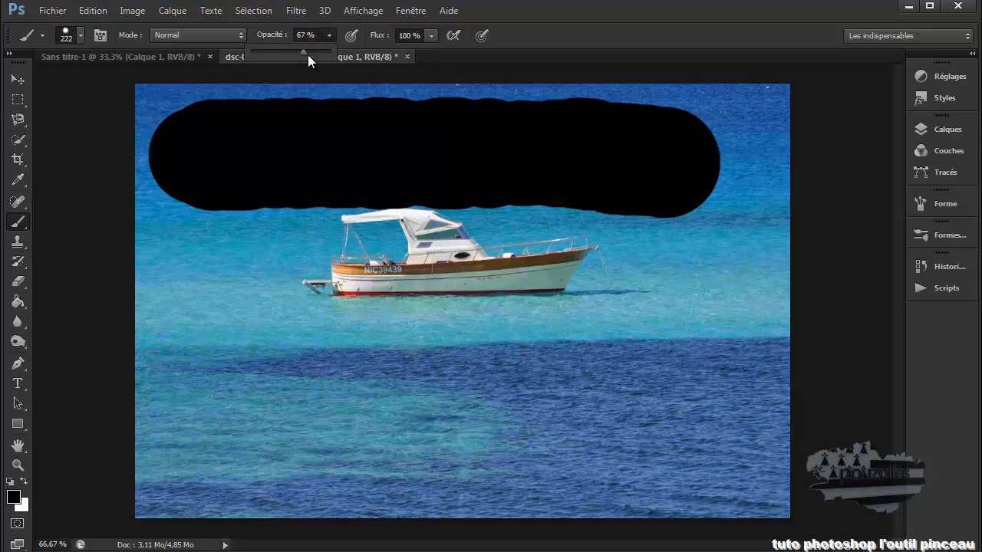
click(307, 31)
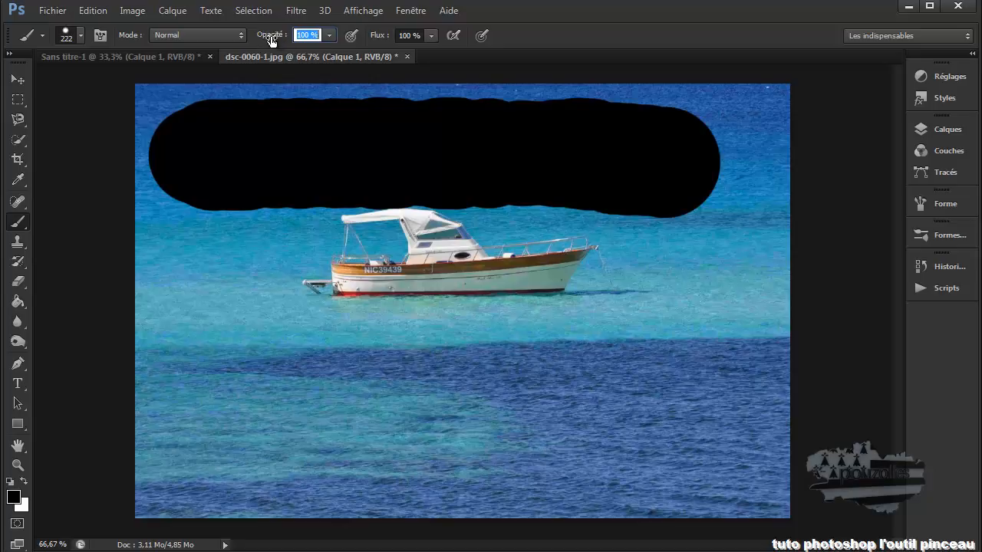
drag(272, 40, 220, 38)
mouse_move(253, 318)
mouse_down()
mouse_move(325, 369)
mouse_move(386, 376)
mouse_move(621, 332)
mouse_move(712, 339)
mouse_up()
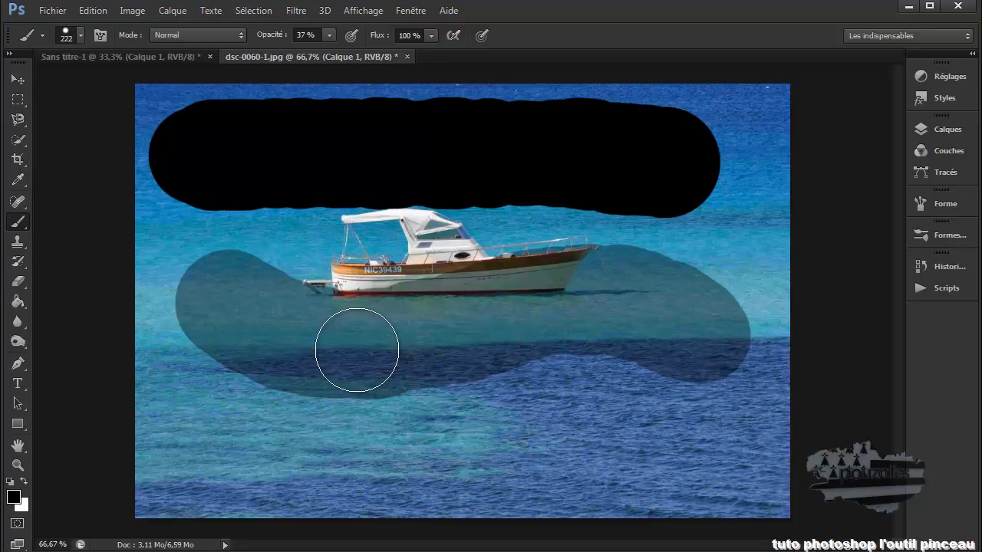
Set the brush to 117 px and 100 % opacity, with pen pressure controlling its opacity and size.
drag(357, 350, 286, 376)
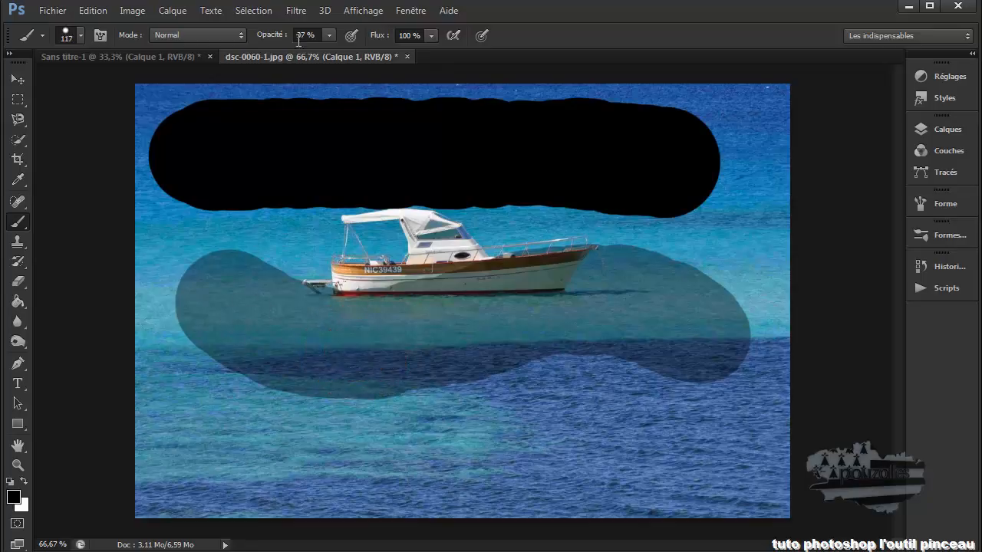
drag(288, 38, 537, 42)
click(352, 39)
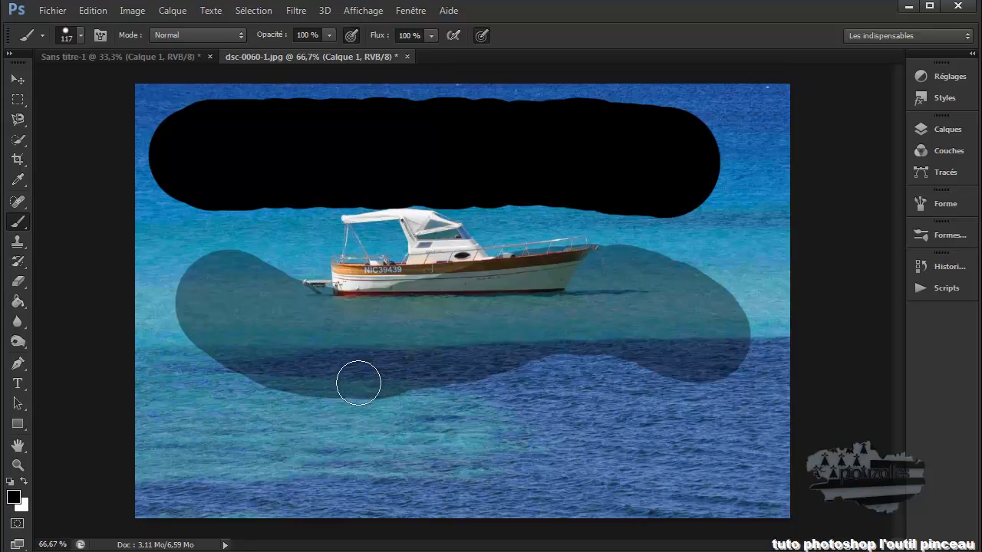
Paint pressure-sensitive black strokes and dots of varying size over the lower half of the photo.
mouse_move(361, 385)
mouse_down()
mouse_move(423, 396)
mouse_move(505, 350)
mouse_move(576, 361)
mouse_move(582, 343)
mouse_move(678, 338)
mouse_up()
mouse_move(701, 405)
mouse_down()
mouse_move(714, 432)
mouse_move(689, 434)
mouse_up()
click(608, 435)
click(549, 433)
mouse_move(553, 454)
mouse_down()
mouse_move(526, 440)
mouse_move(504, 462)
mouse_move(405, 470)
mouse_move(352, 464)
mouse_move(298, 435)
mouse_move(264, 270)
mouse_up()
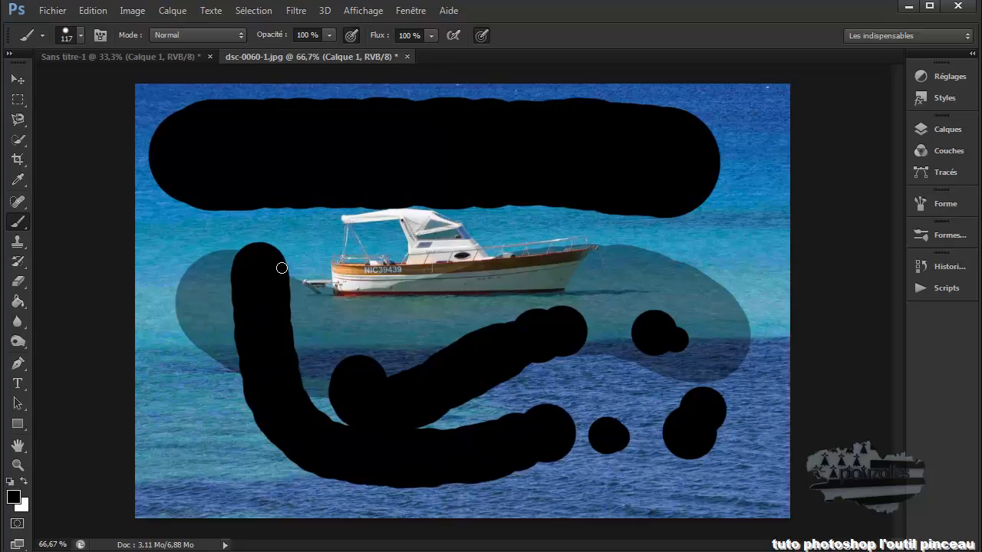
Set the brush flow (Flux) to 34 % and paint soft black strokes across the boat.
click(431, 35)
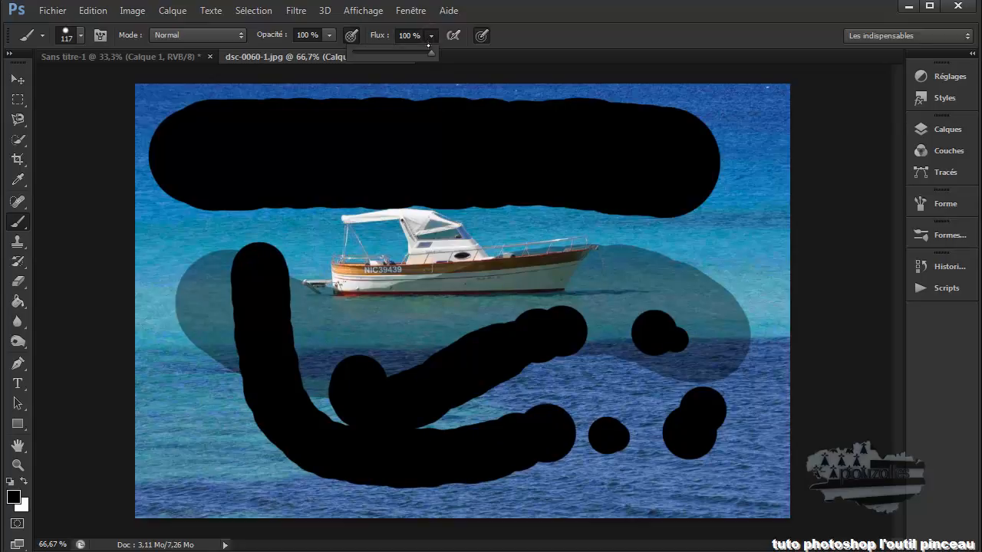
drag(424, 54, 409, 52)
click(310, 229)
mouse_move(313, 230)
mouse_down()
mouse_move(365, 217)
mouse_move(416, 246)
mouse_move(506, 232)
mouse_move(565, 248)
mouse_move(561, 235)
mouse_move(571, 235)
mouse_move(613, 253)
mouse_move(606, 303)
mouse_up()
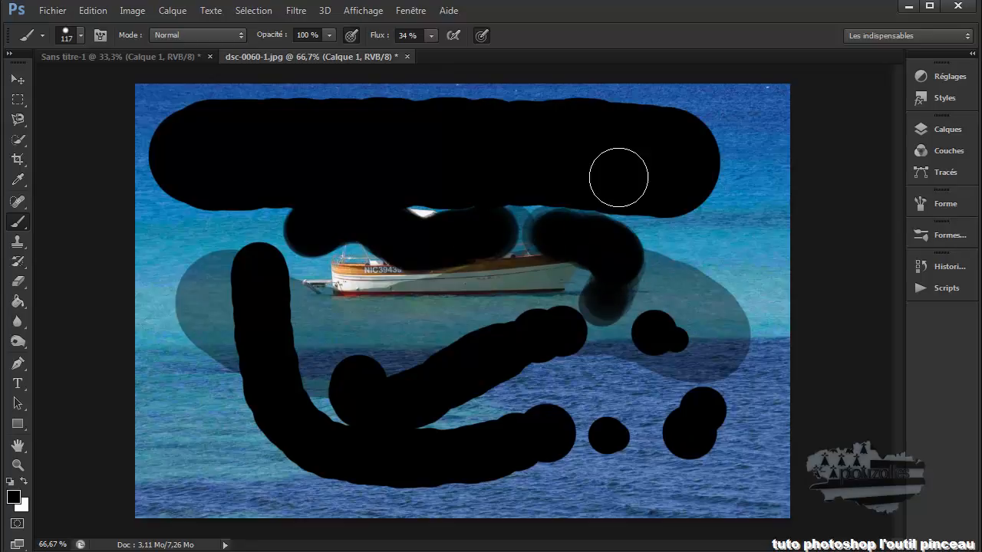
Discard the layer holding the opacity and flow strokes and add a fresh empty layer.
click(949, 130)
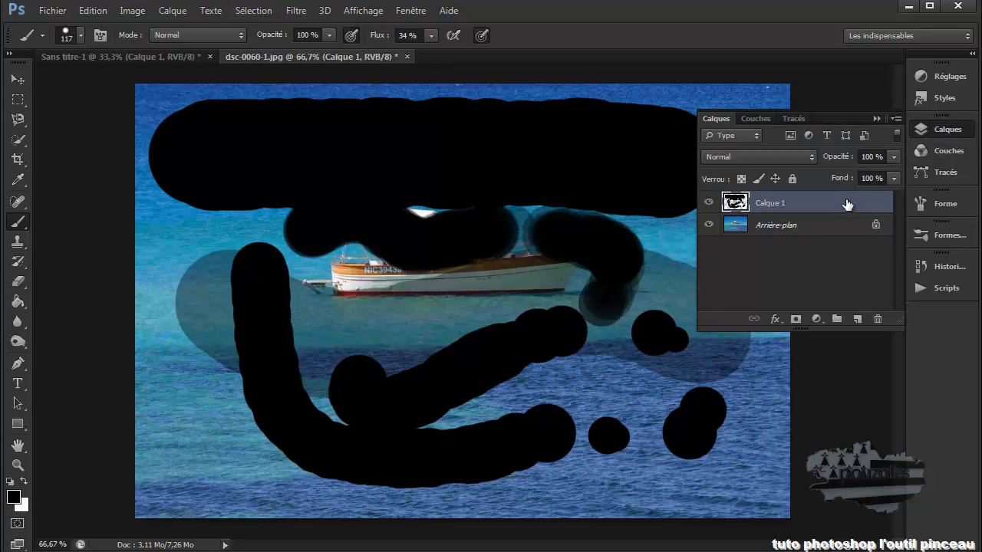
drag(836, 201, 880, 325)
drag(836, 203, 878, 319)
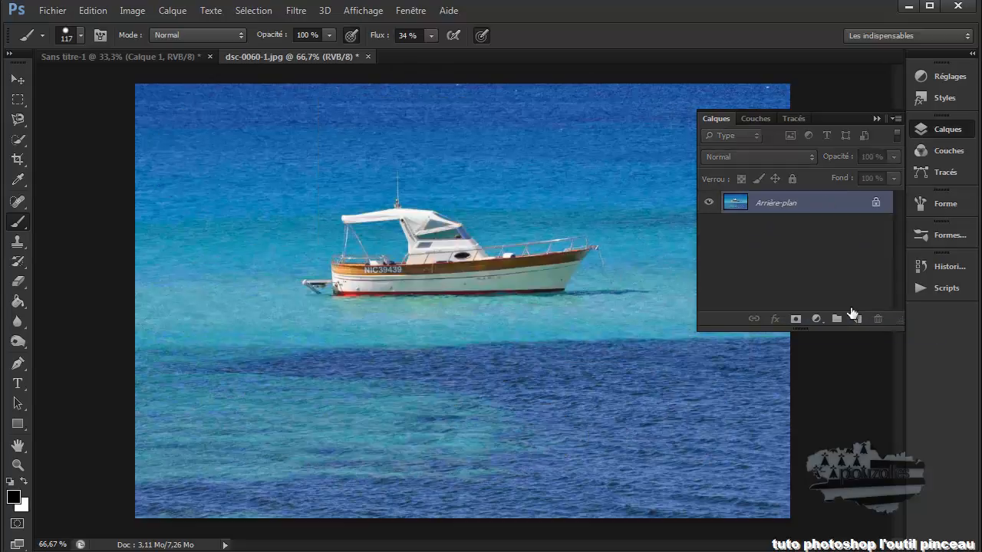
click(855, 320)
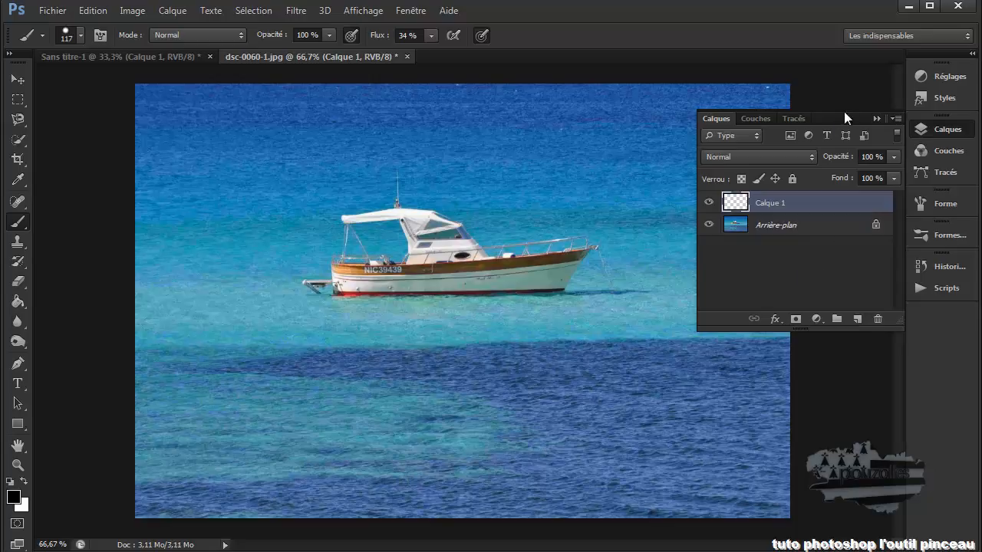
click(875, 118)
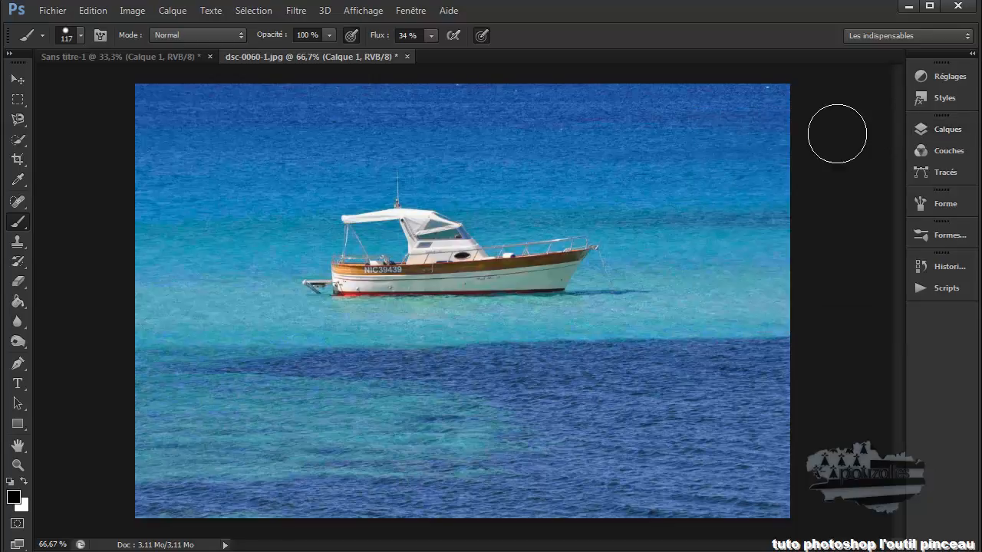
Reset the brush presets to the default set, replacing the current ones.
click(79, 35)
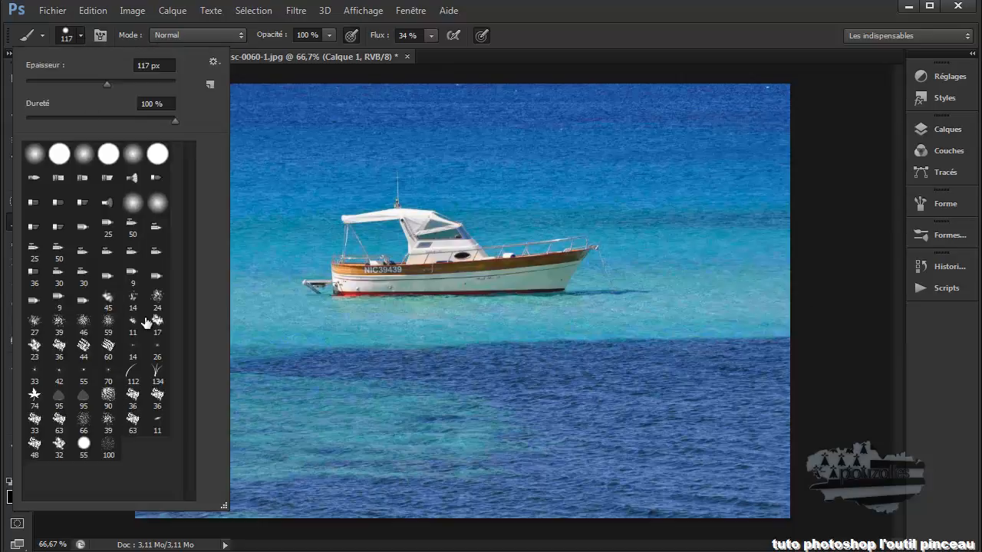
click(214, 64)
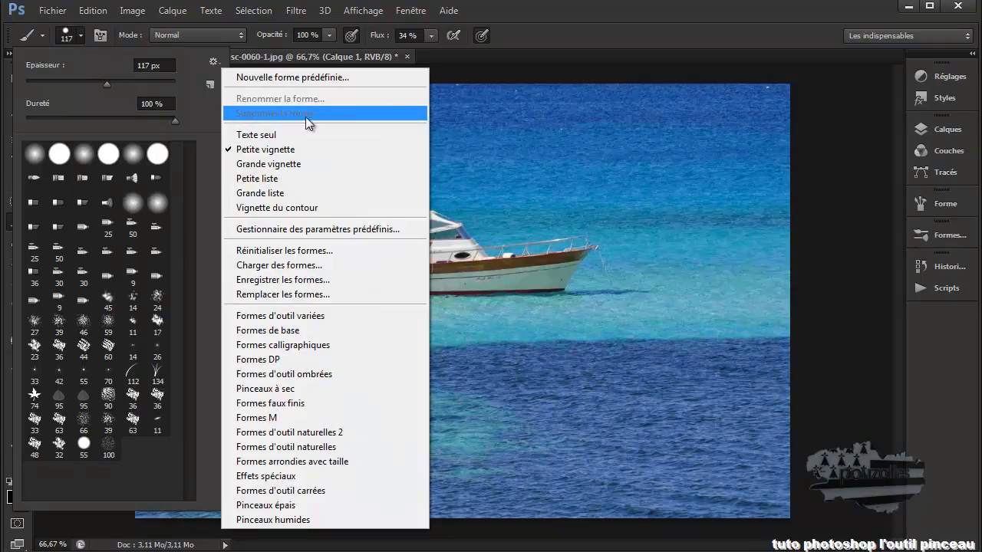
click(308, 256)
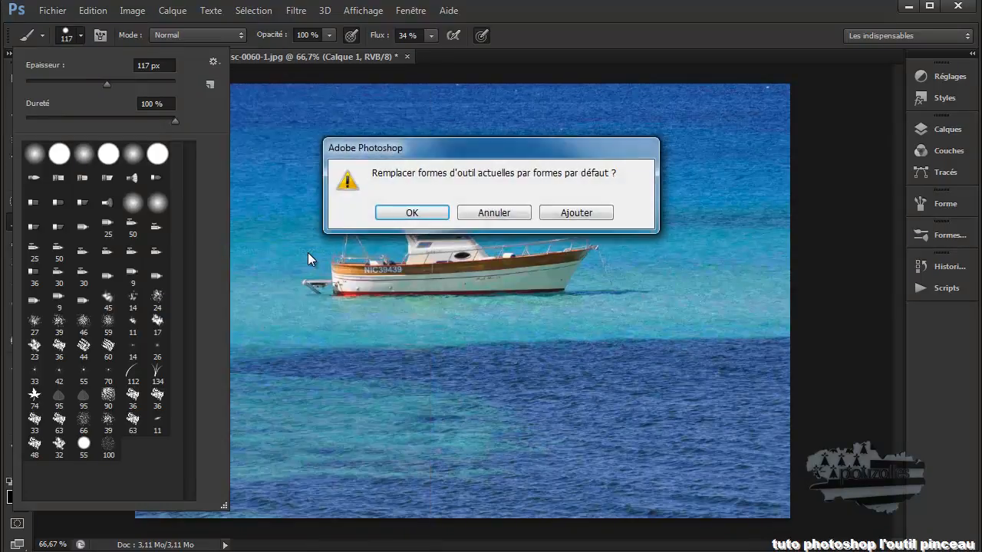
click(413, 213)
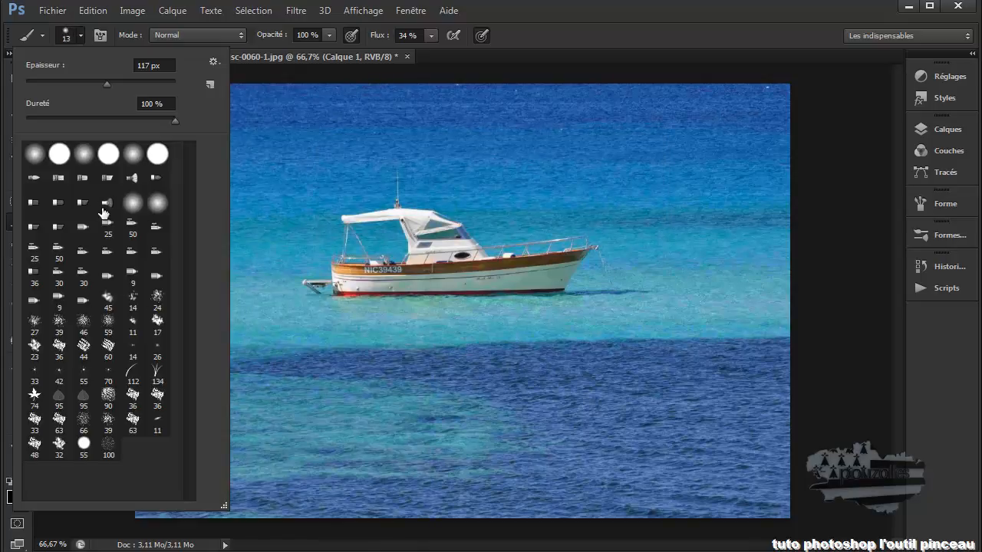
Append the Formes d'outil variées set to the current brush presets.
click(219, 66)
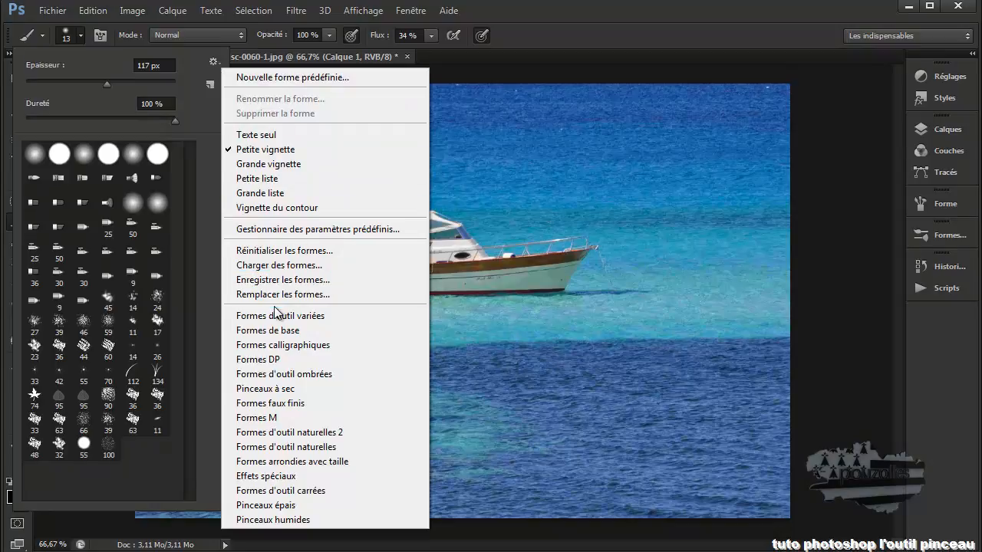
click(306, 316)
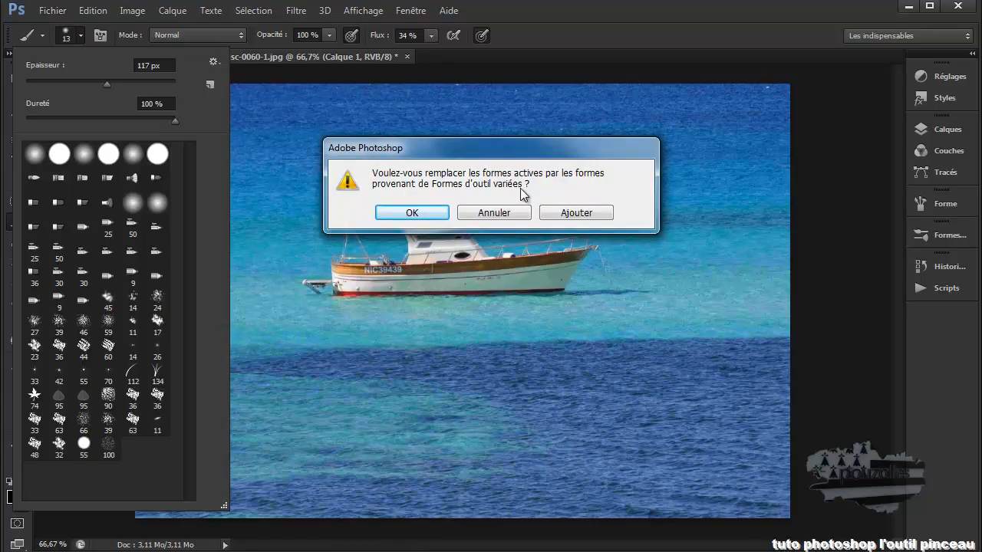
click(587, 213)
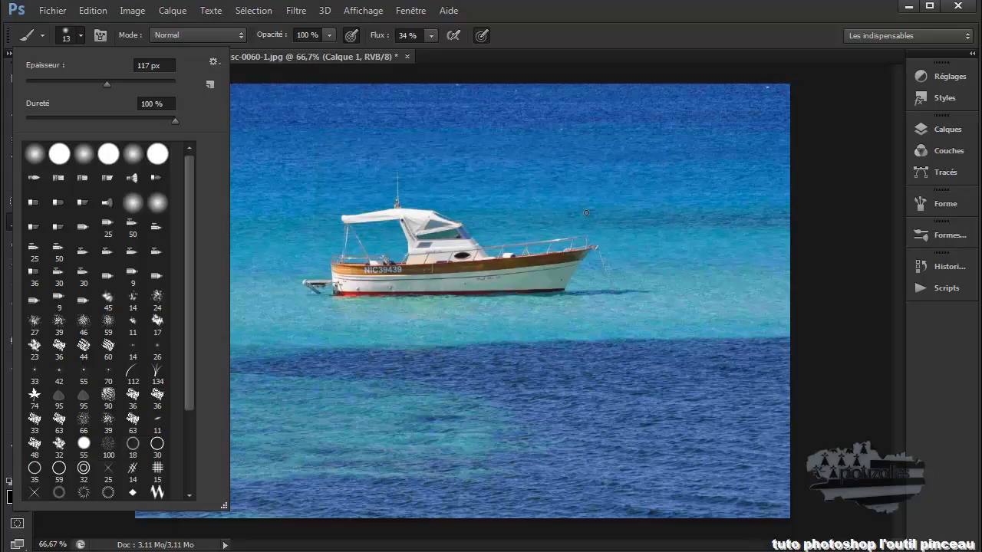
Paint textured black strokes around the boat with patterned tips from the added set, at 28 px and 136 px.
drag(187, 330, 176, 420)
click(109, 461)
click(347, 353)
mouse_move(483, 343)
mouse_down()
mouse_move(540, 290)
mouse_move(554, 231)
mouse_move(575, 205)
mouse_move(606, 198)
mouse_up()
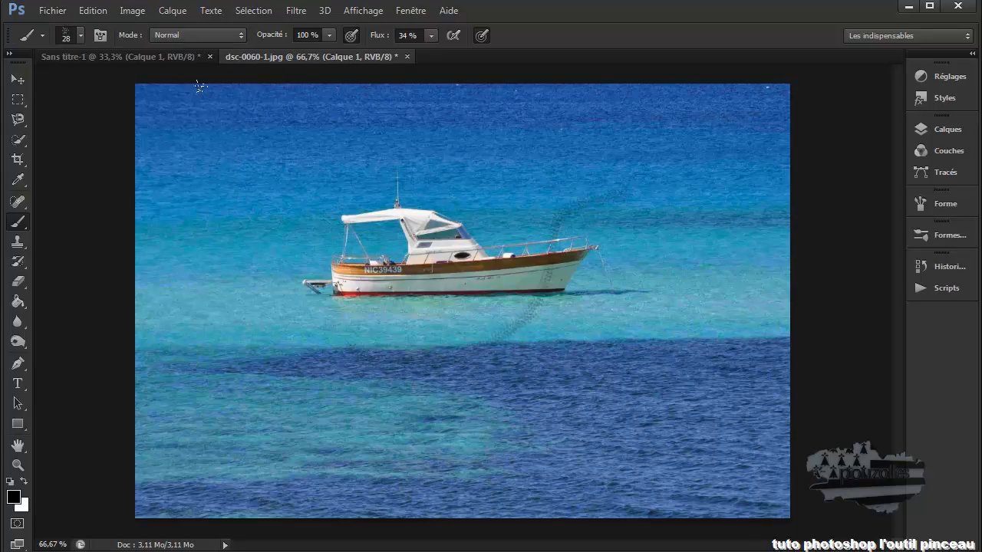
mouse_move(262, 189)
mouse_down()
mouse_move(283, 188)
mouse_move(270, 218)
mouse_up()
mouse_move(222, 273)
mouse_down()
mouse_move(308, 350)
mouse_move(428, 362)
mouse_move(695, 314)
mouse_move(718, 247)
mouse_move(699, 168)
mouse_move(647, 131)
mouse_move(556, 131)
mouse_move(408, 168)
mouse_move(299, 165)
mouse_up()
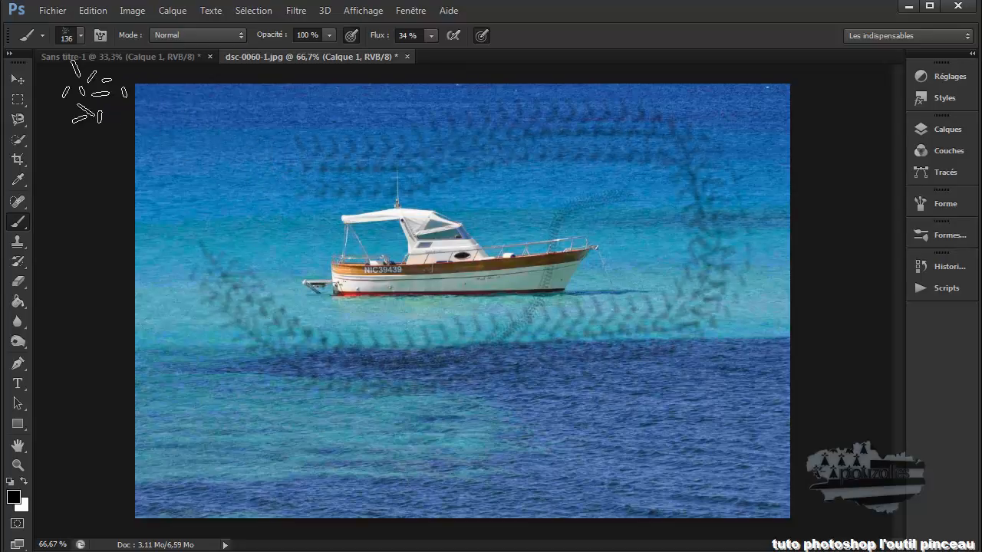
Restore the default brush presets, removing the appended Formes d'outil variées set.
click(80, 35)
scroll(176, 295, up, 5)
click(214, 65)
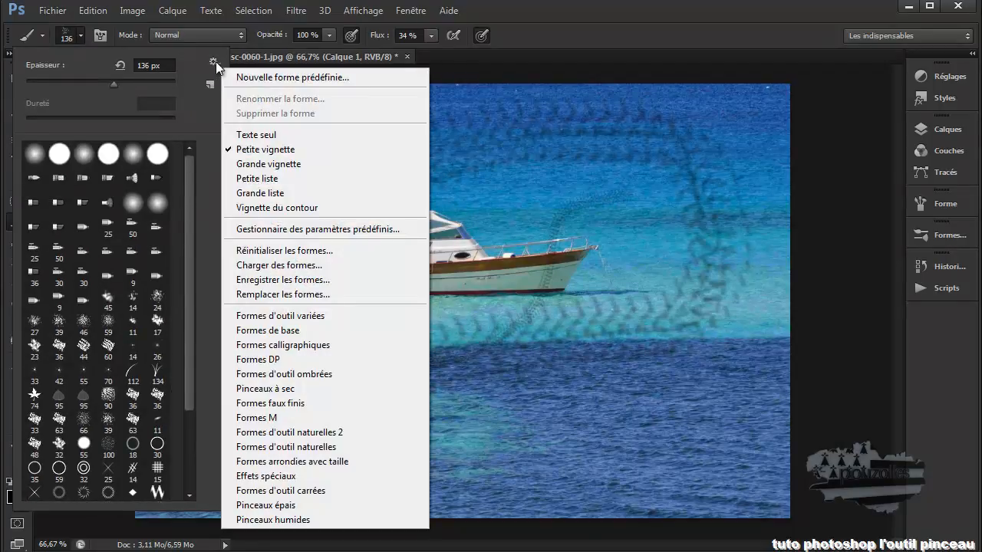
click(284, 251)
click(420, 215)
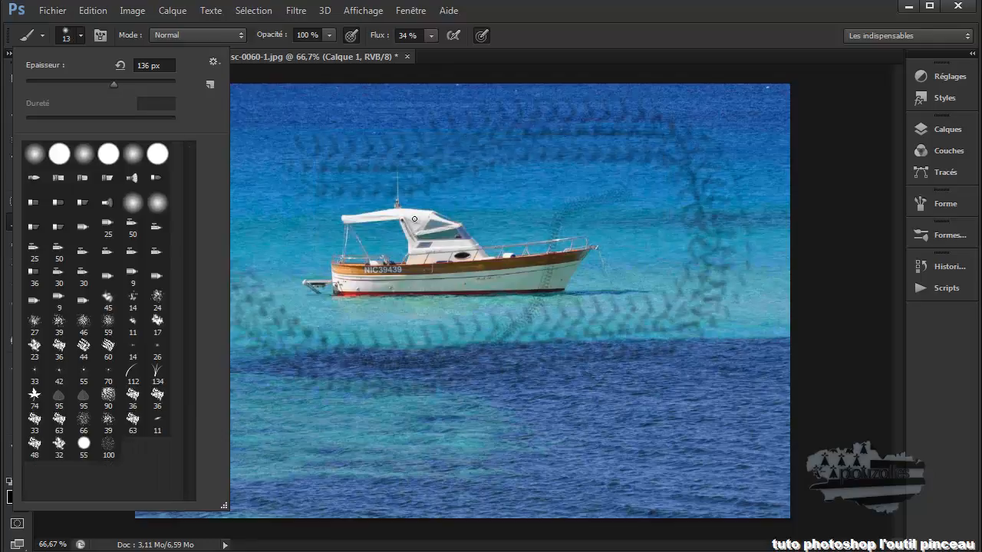
Replace the brush presets with the Formes calligraphiques set and display them as large thumbnails.
click(211, 62)
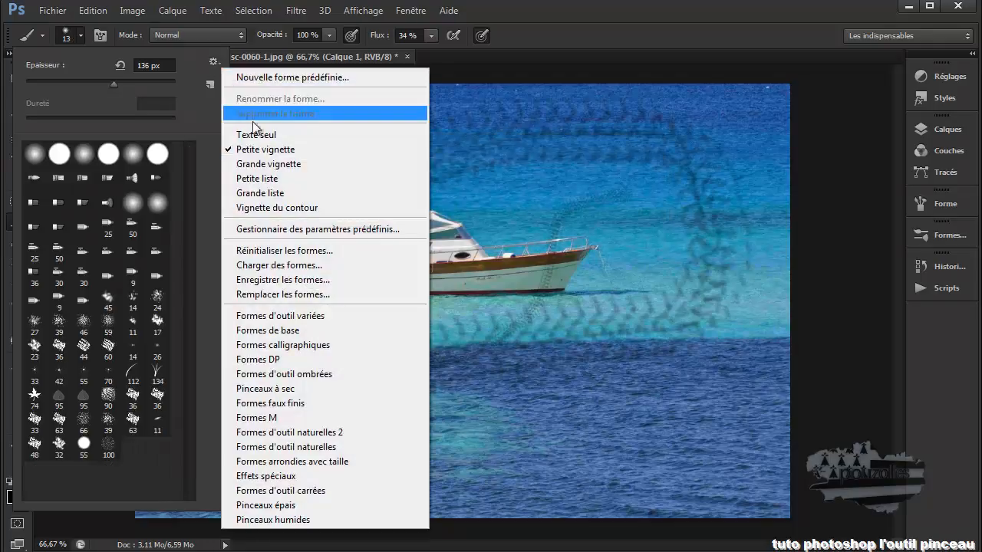
click(335, 348)
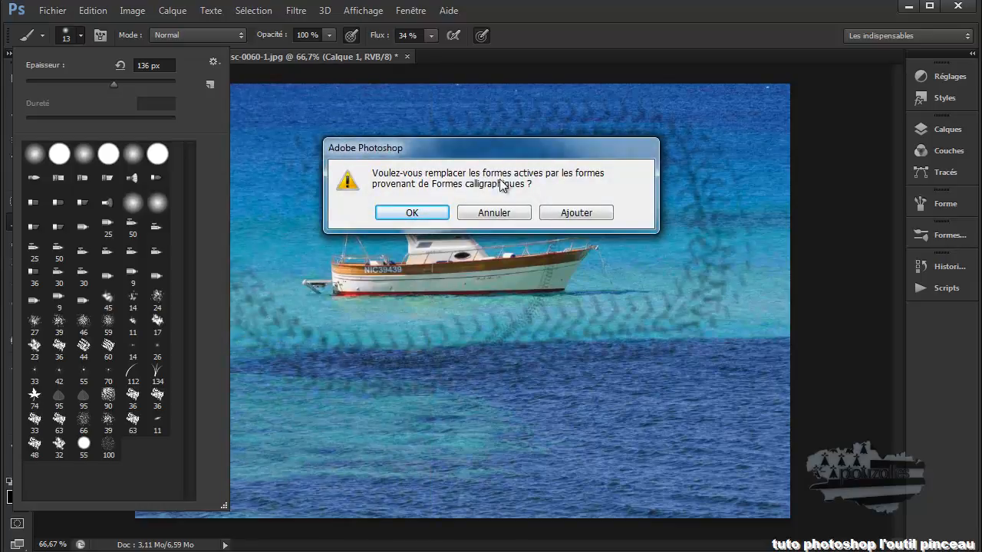
click(406, 212)
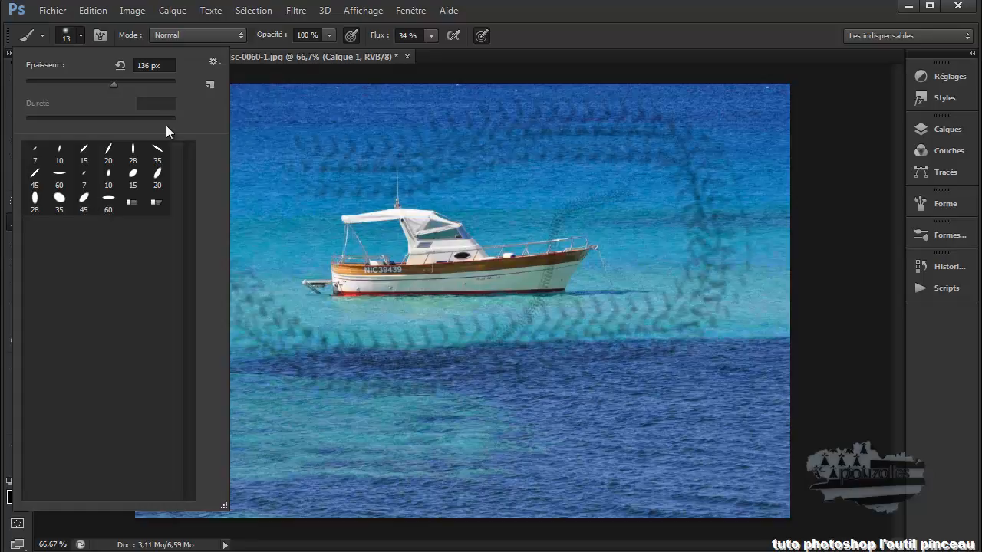
click(212, 63)
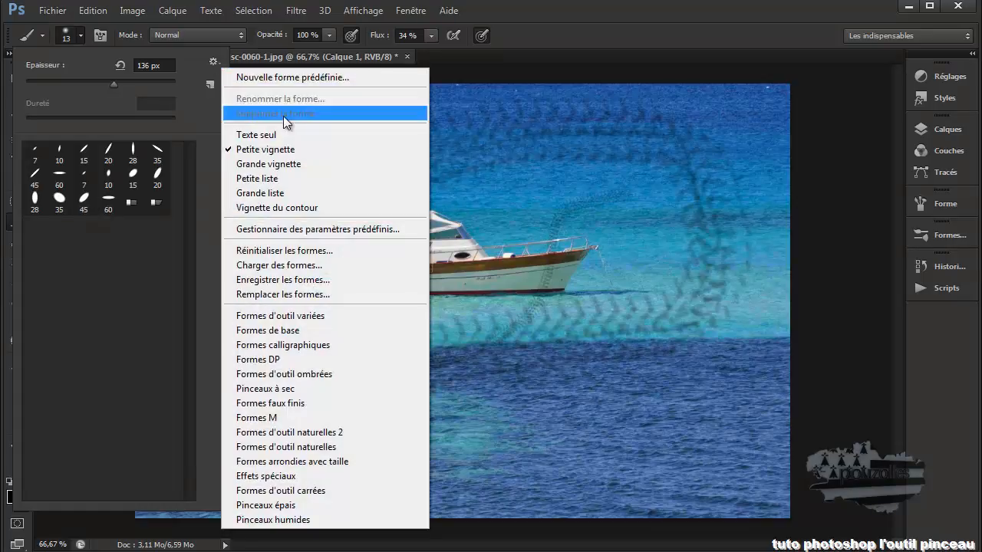
click(289, 164)
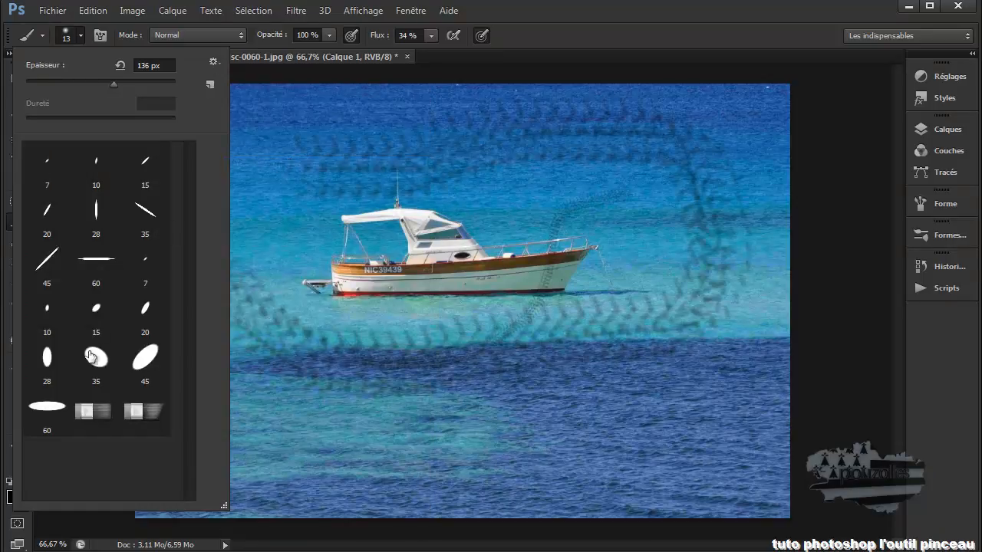
Paint thin black strokes across the boat and water with the 13 px flat blunt bristle brush, and close the bristle preview.
click(89, 413)
mouse_move(356, 325)
mouse_down()
mouse_move(397, 364)
mouse_move(508, 377)
mouse_move(611, 261)
mouse_move(646, 248)
mouse_up()
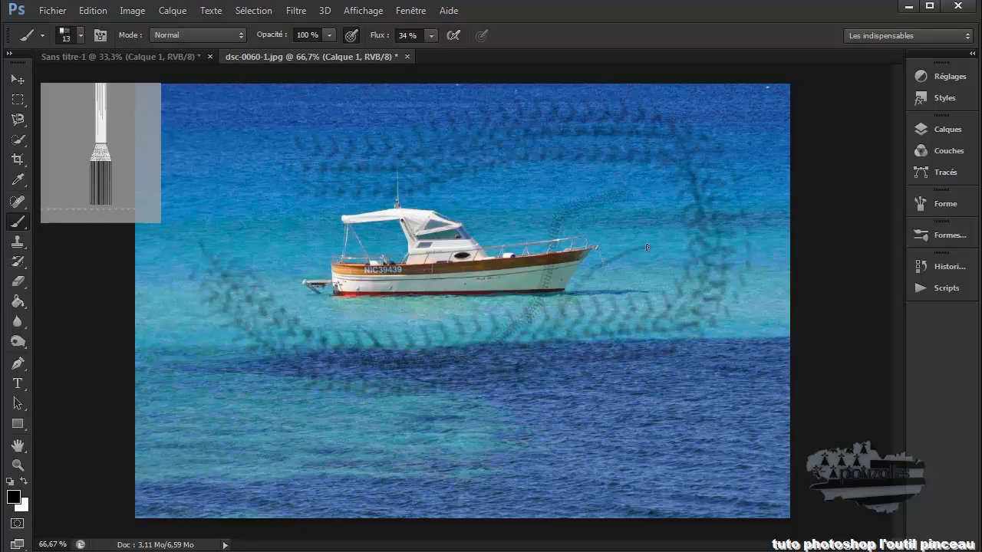
click(947, 131)
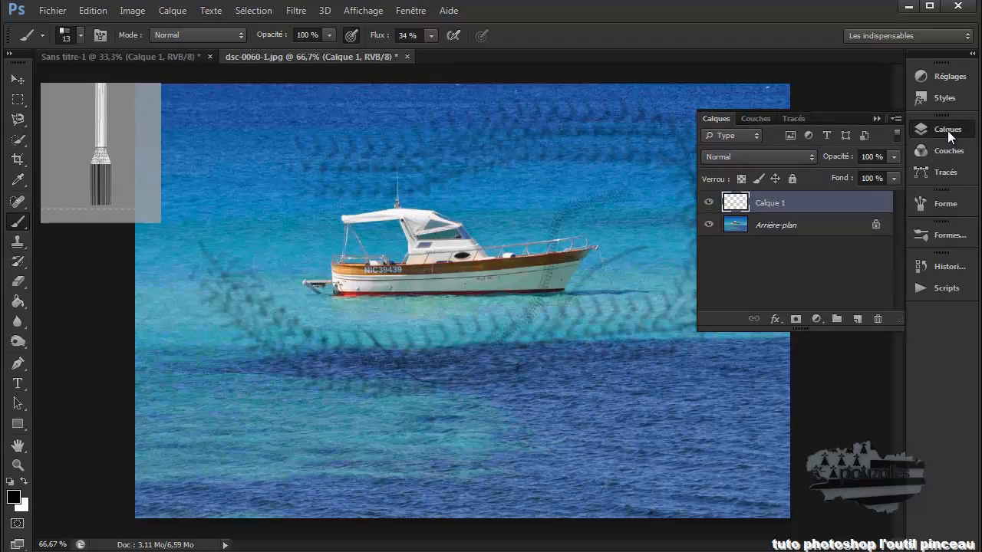
click(875, 119)
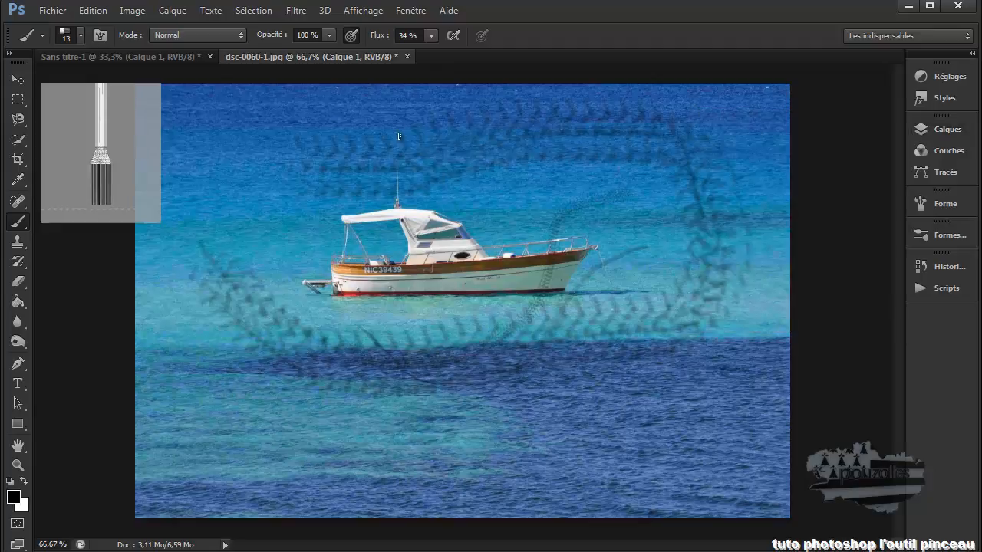
click(944, 207)
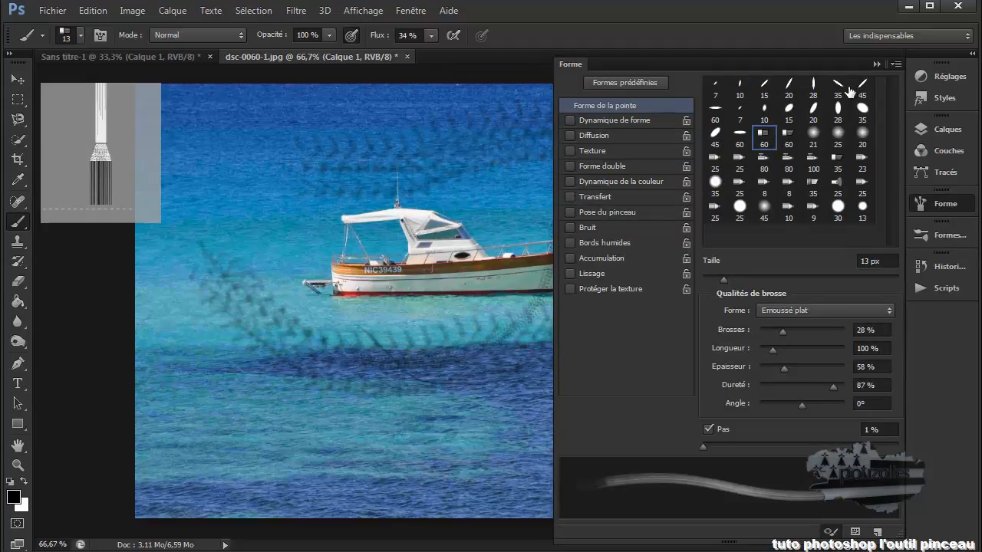
click(872, 59)
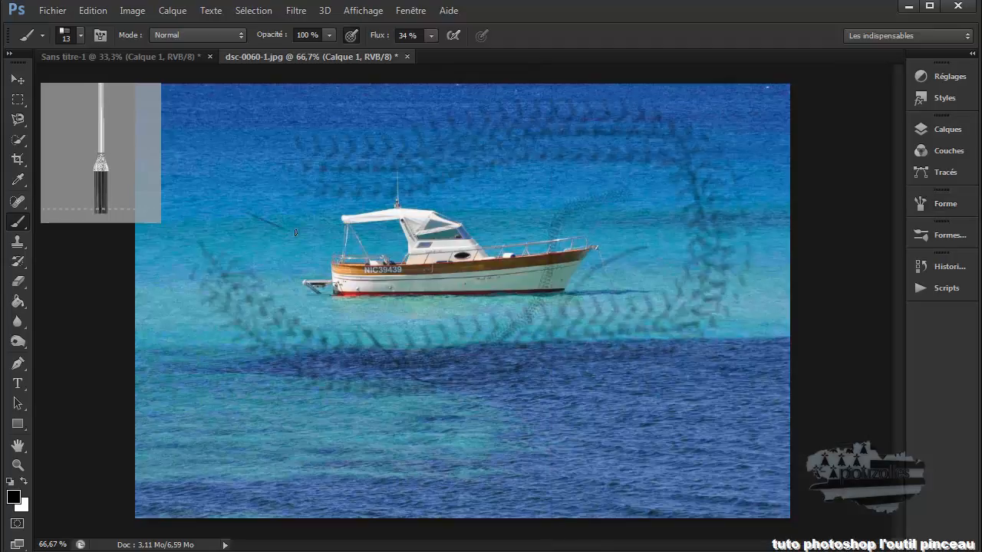
mouse_move(401, 207)
mouse_down()
mouse_move(516, 197)
mouse_move(617, 228)
mouse_move(643, 225)
mouse_move(684, 194)
mouse_up()
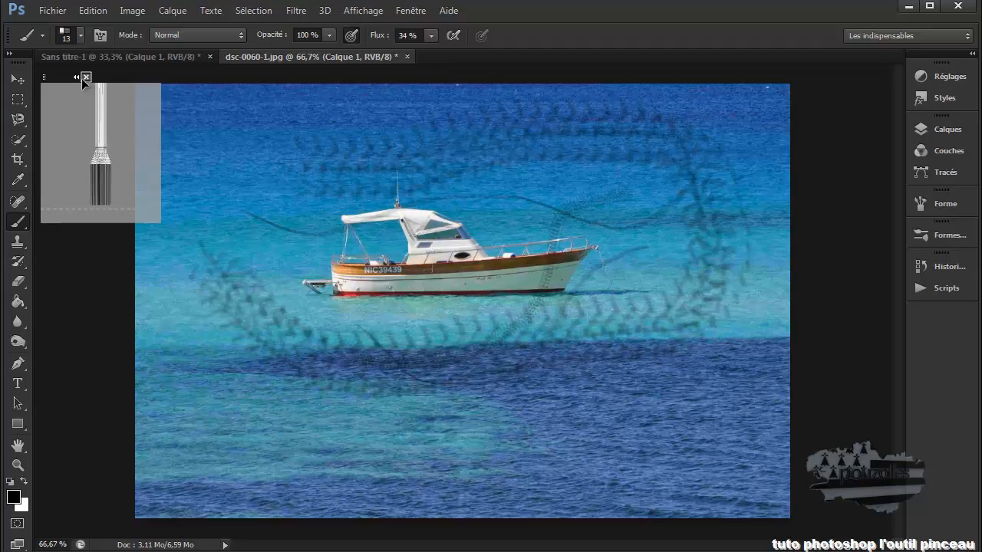
click(86, 77)
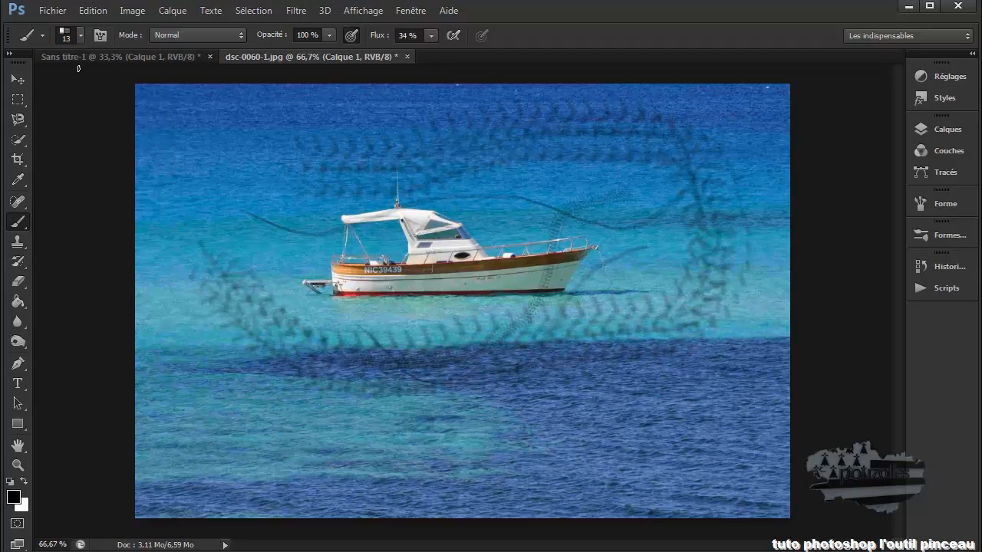
Replace the brush presets with the Pinceaux humides set and look through its tips.
click(80, 35)
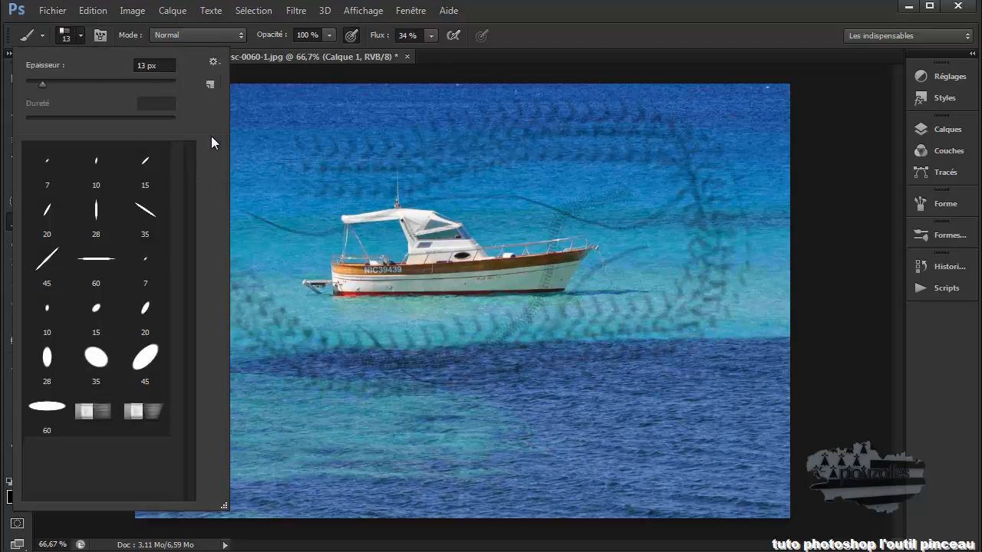
click(214, 62)
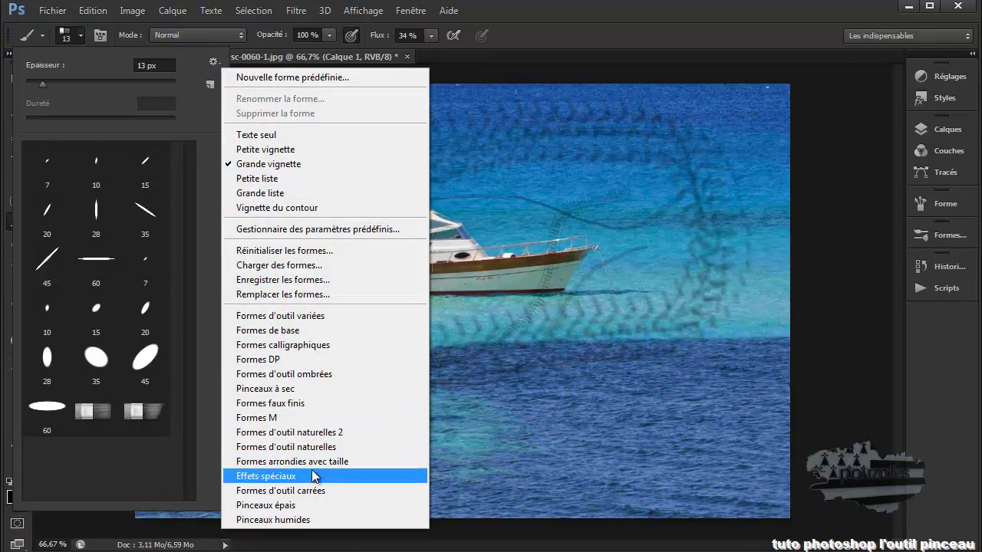
click(318, 520)
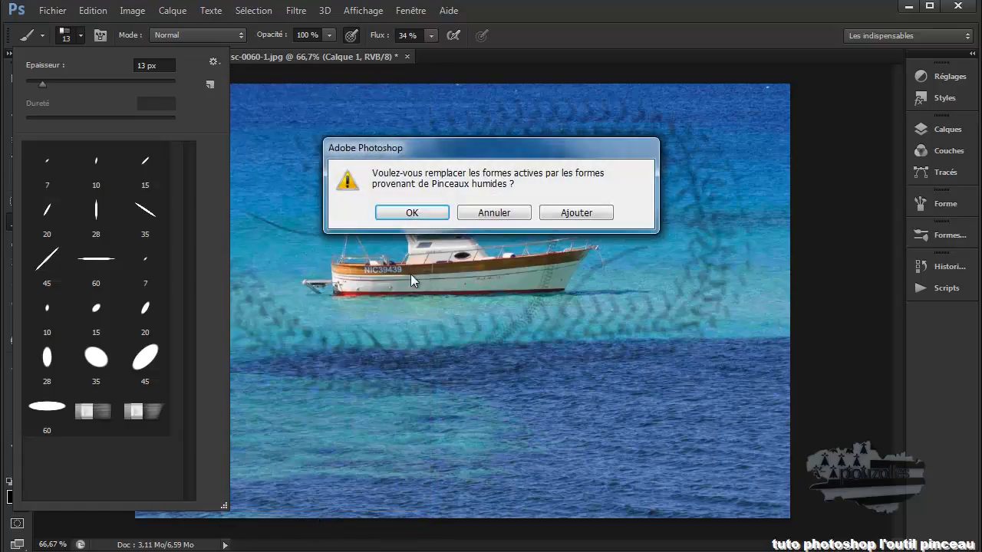
click(430, 215)
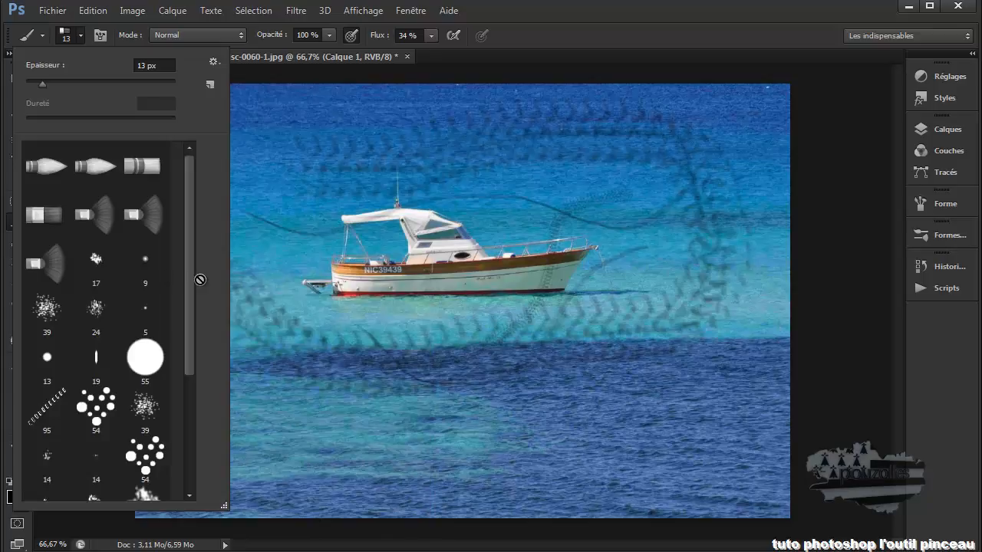
mouse_move(189, 224)
mouse_down()
mouse_move(186, 361)
mouse_move(186, 197)
mouse_up()
Reset the brush presets to the defaults and display them as small thumbnails.
click(212, 61)
click(273, 253)
click(395, 215)
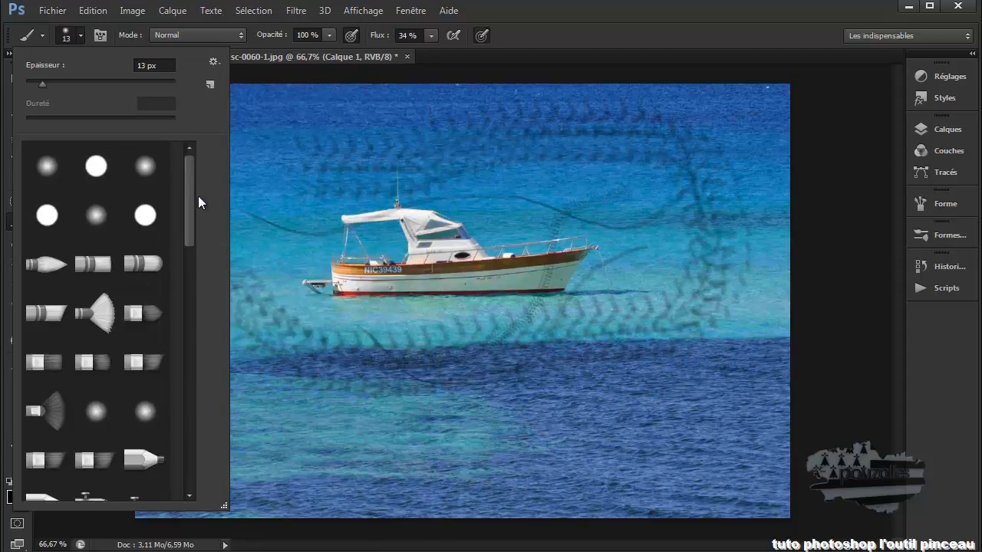
click(215, 63)
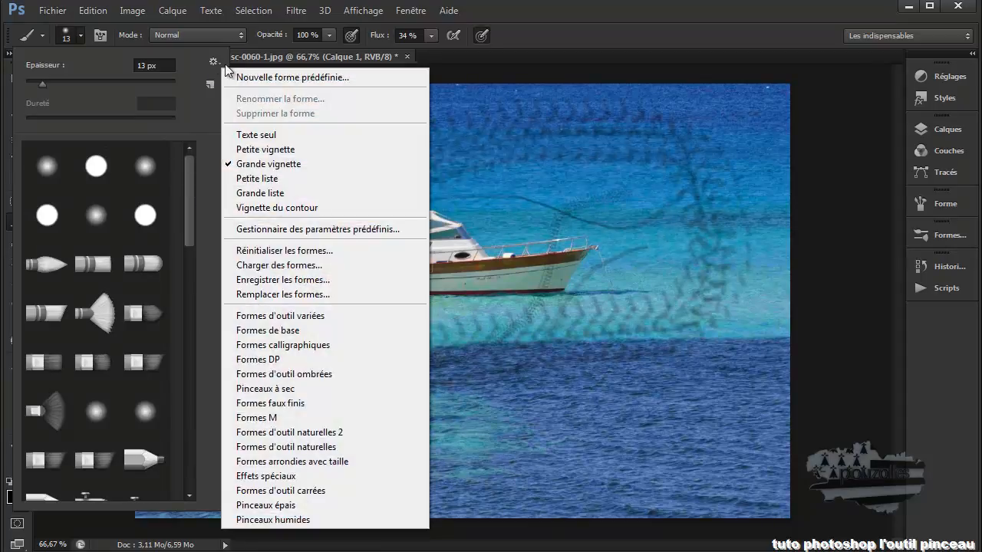
click(270, 149)
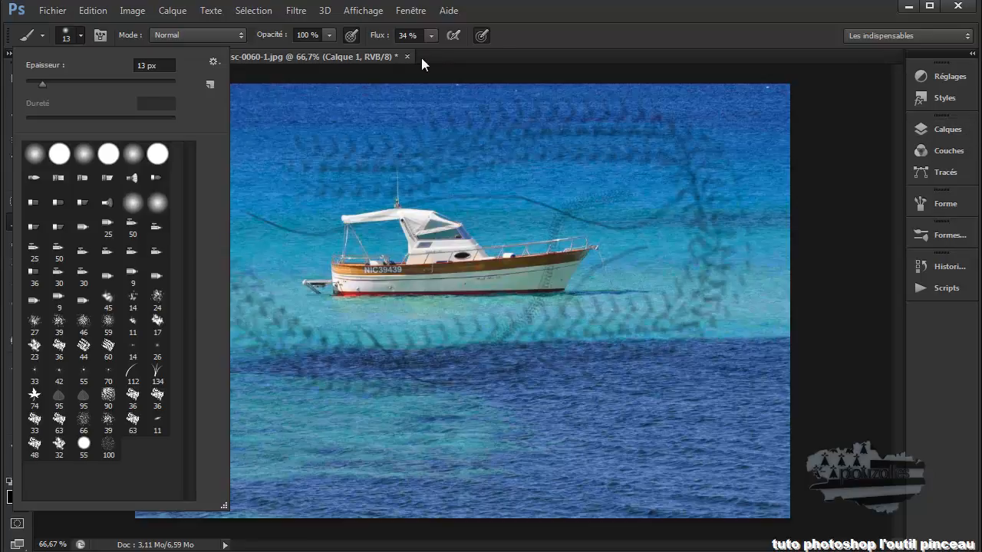
Open the logo image avatar pouzolles.png from the computer's drives for a closer view.
click(52, 10)
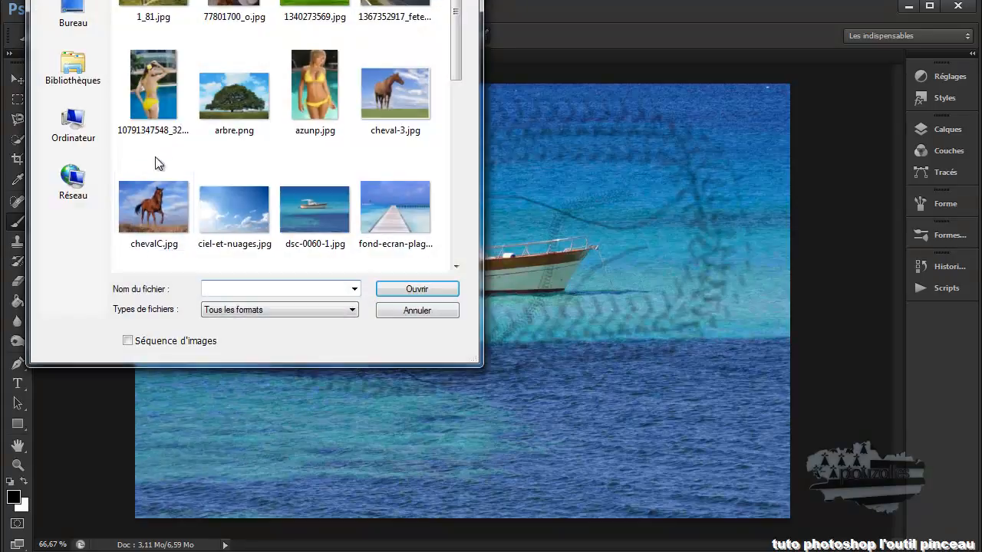
click(72, 121)
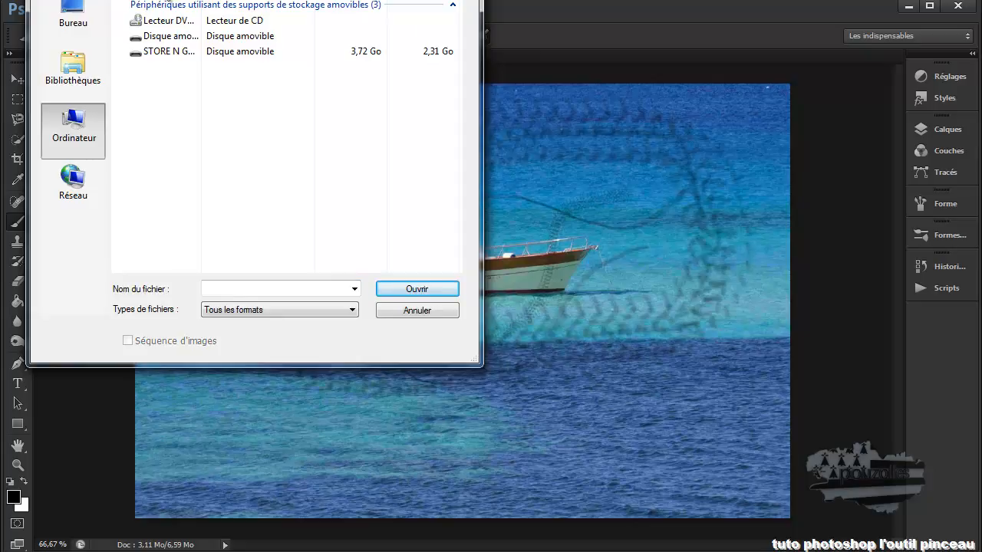
scroll(173, 123, down, 3)
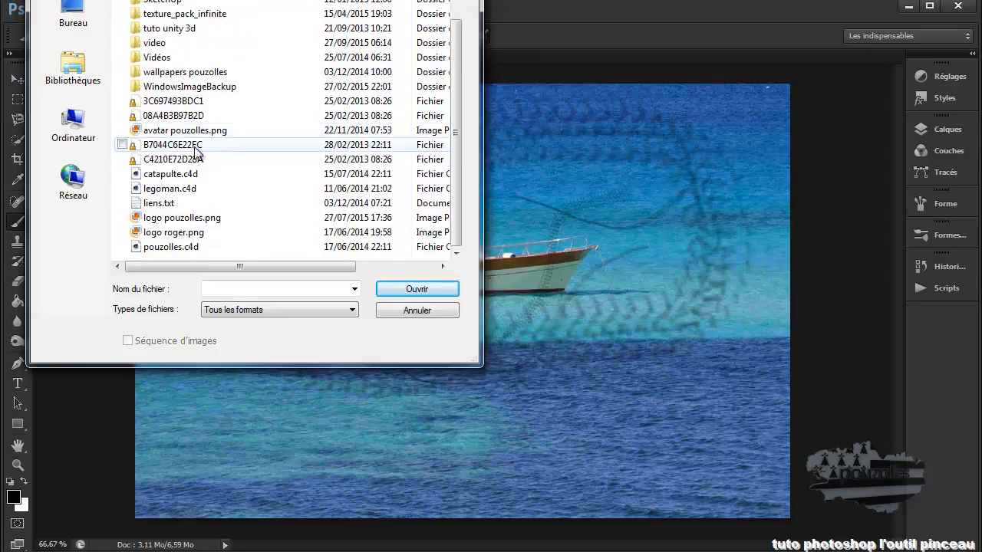
double_click(184, 130)
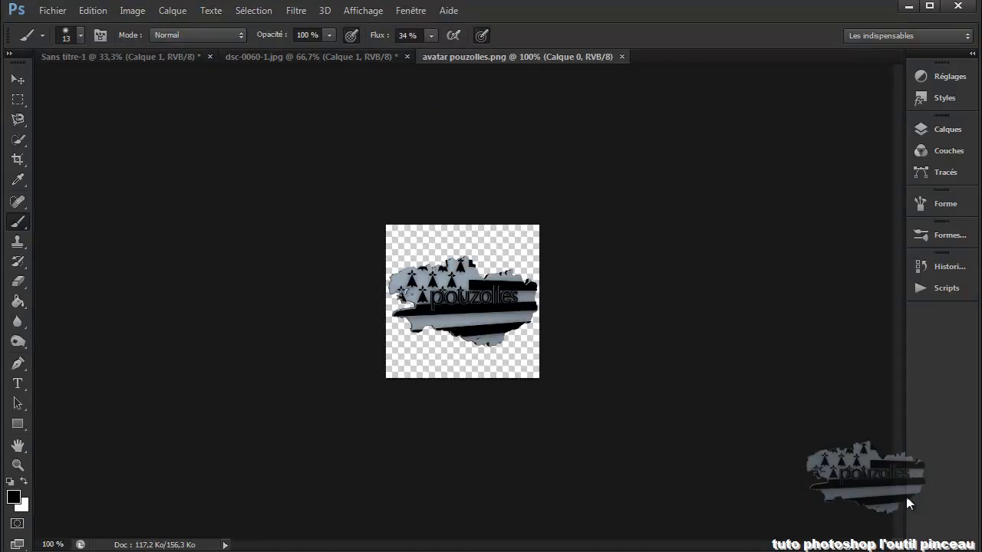
click(454, 314)
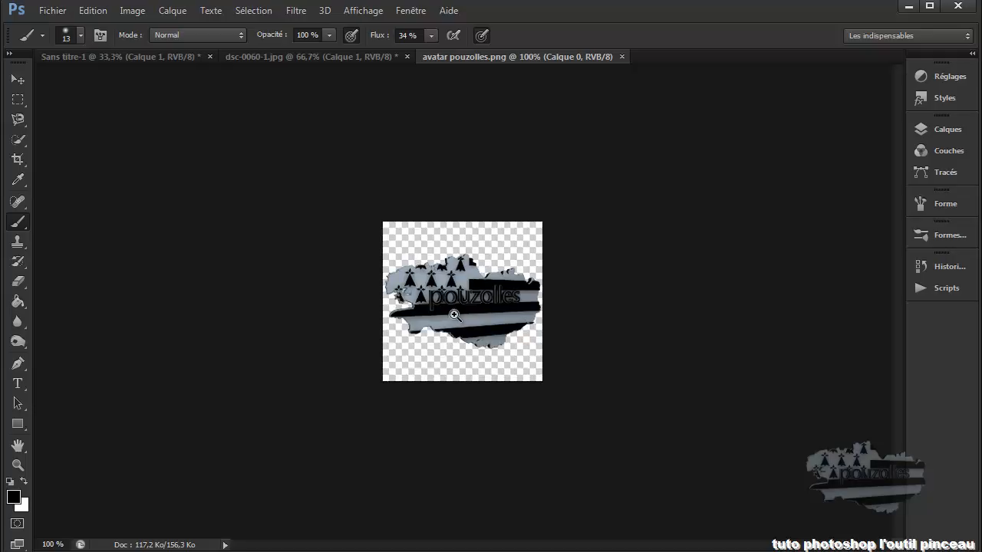
Magnify the logo image to 200 % to examine its transparent background and outline more closely.
click(454, 315)
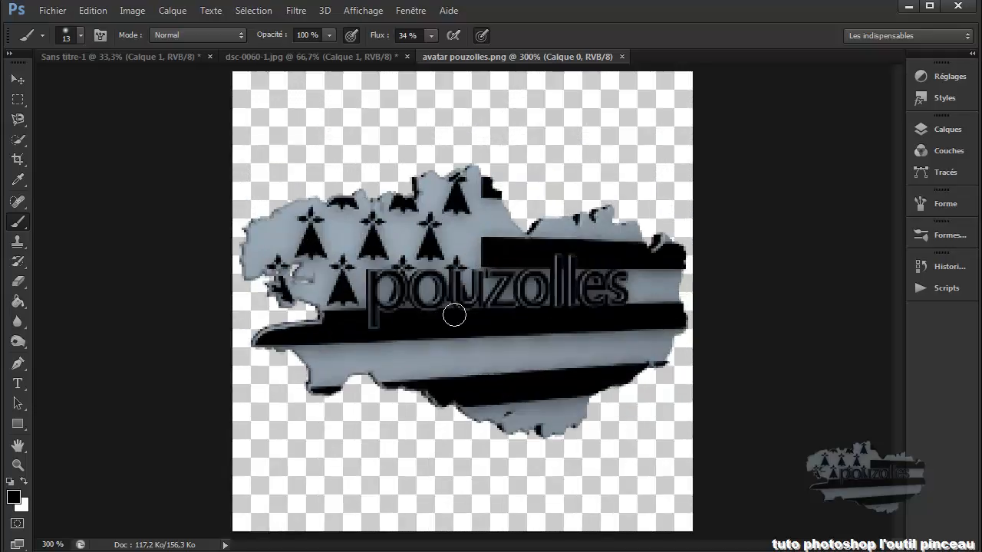
right_click(455, 316)
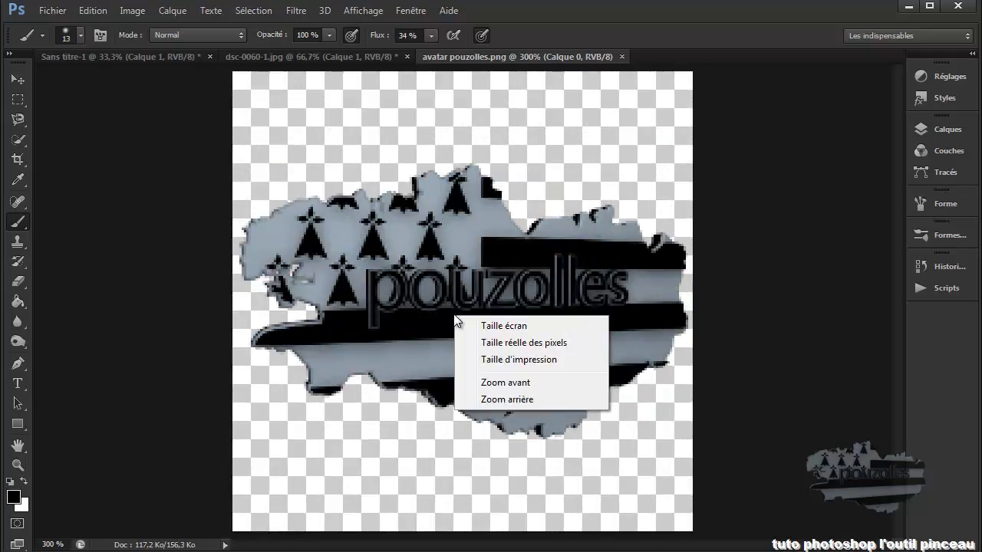
click(204, 316)
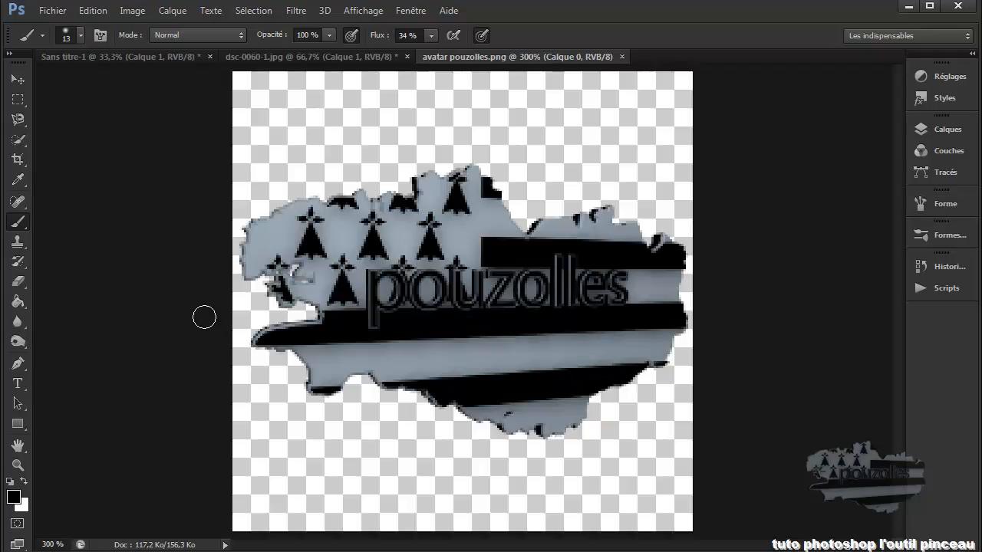
alt+click(391, 310)
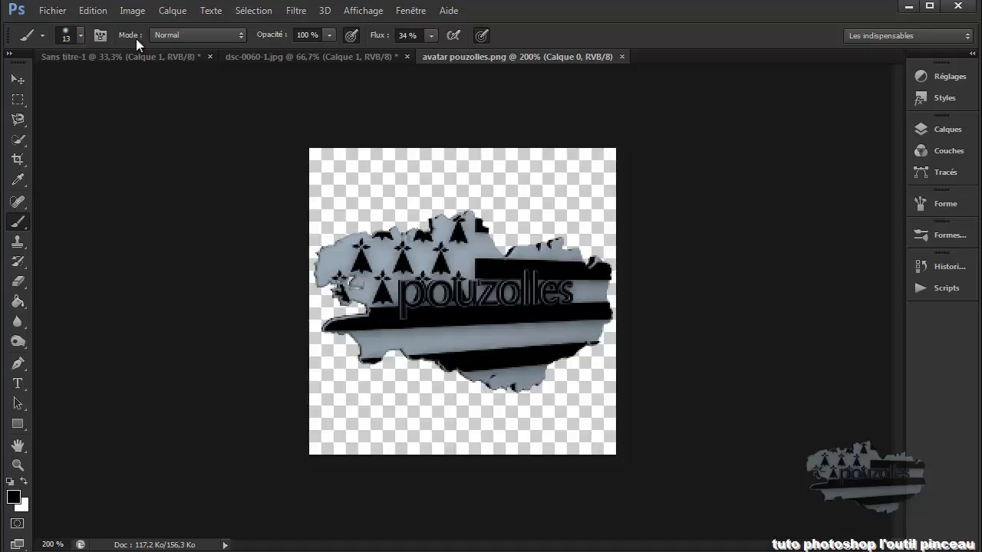
Open the brush preset picker and display its options for creating, managing and loading brush shapes.
click(82, 36)
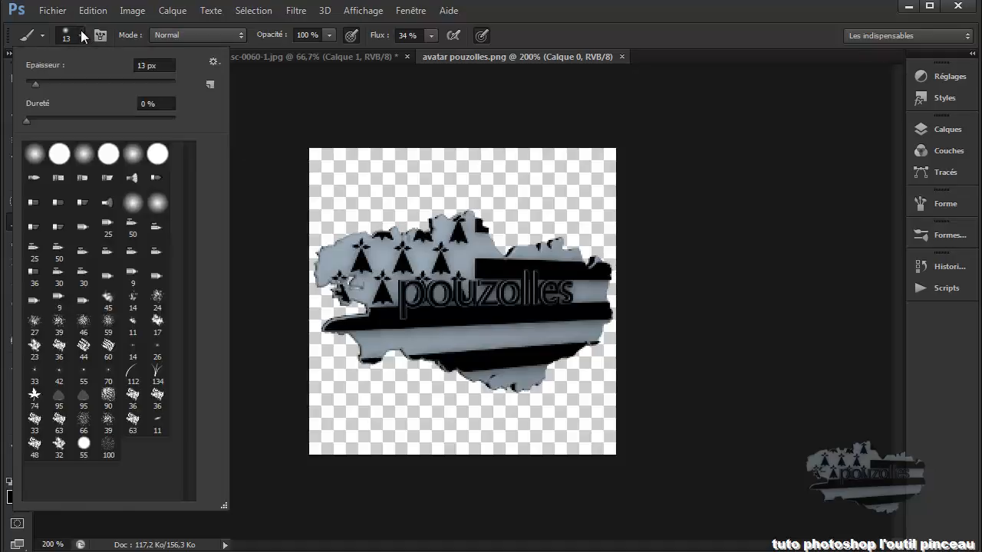
click(213, 61)
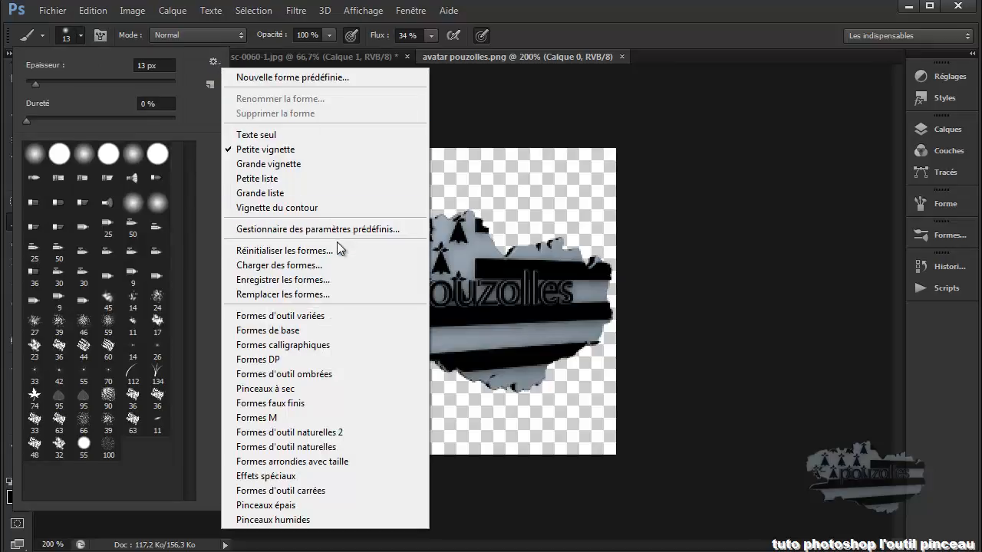
Define the logo image as a pattern named avatar pouzolles.png.
click(340, 282)
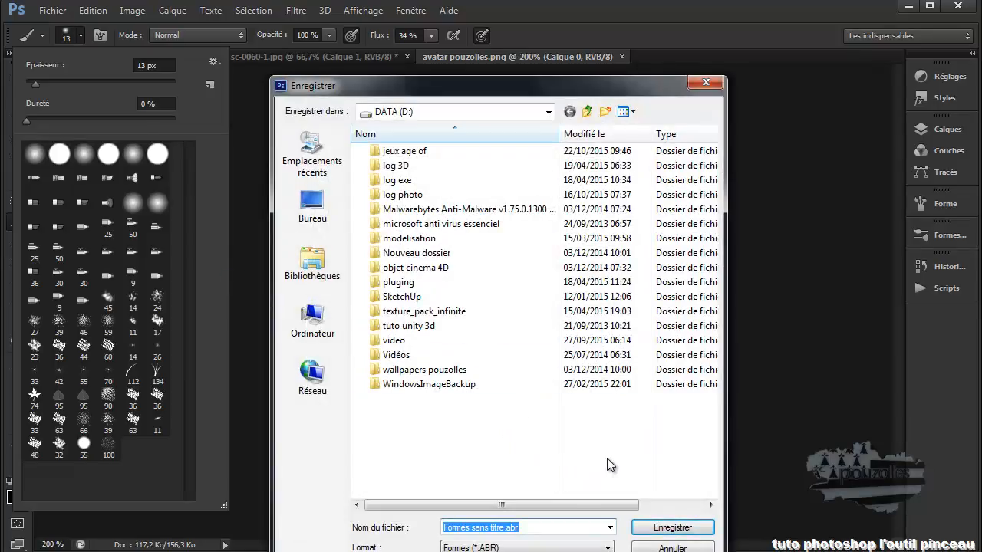
click(714, 82)
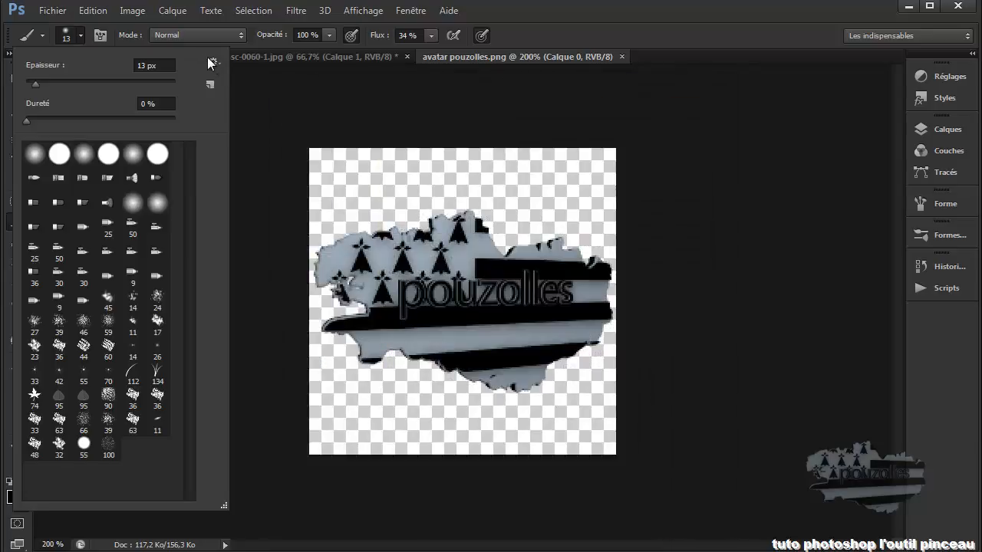
click(98, 11)
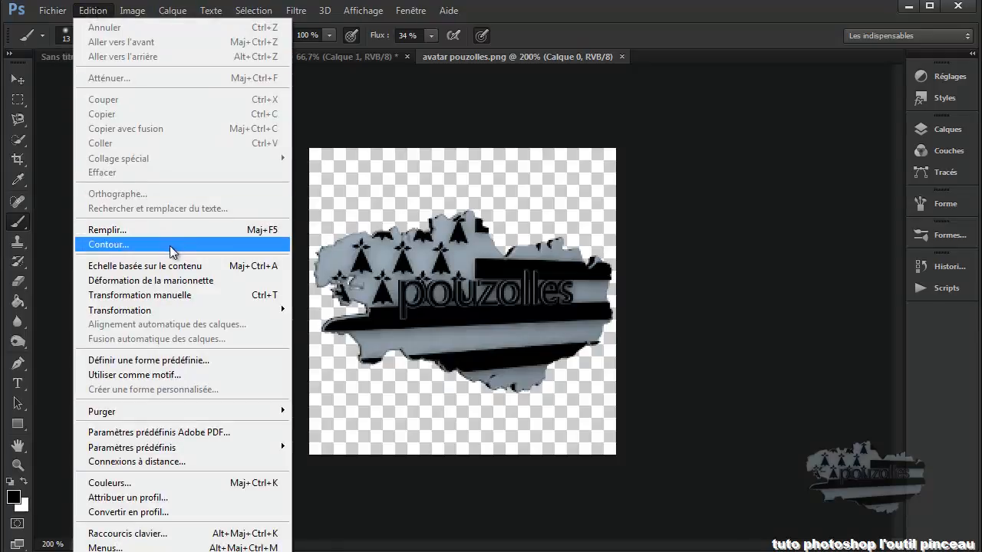
click(156, 377)
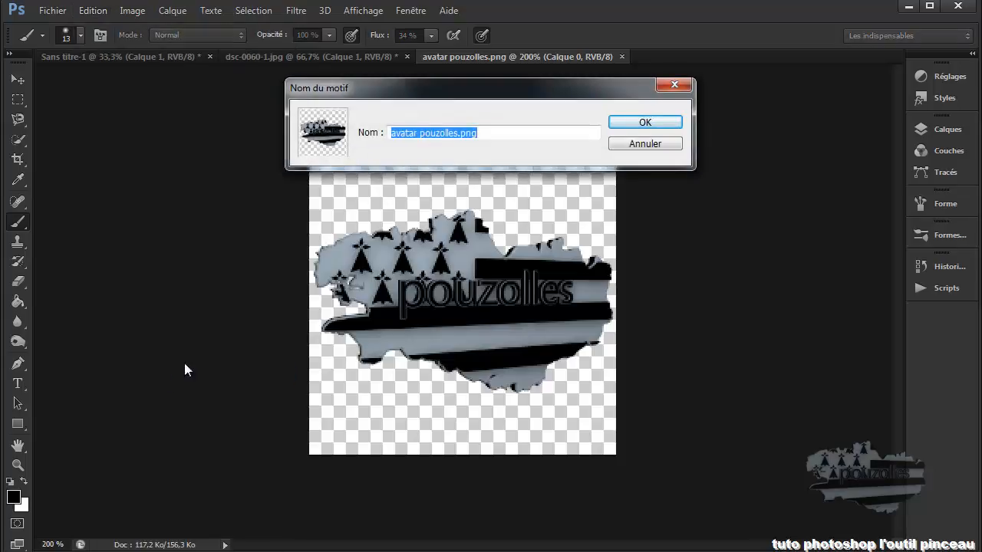
click(644, 122)
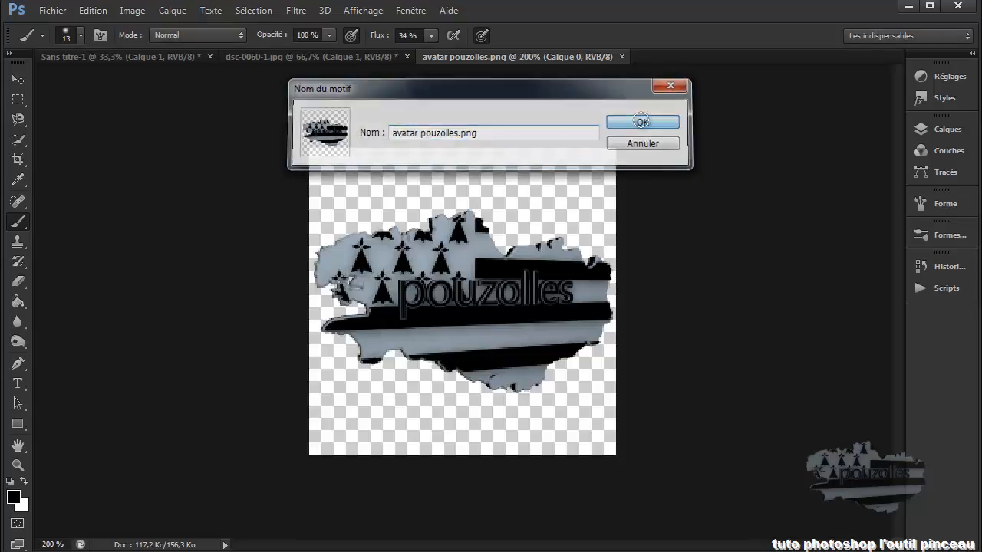
Define the logo image as a brush preset named avatar pouzolles.png.
click(80, 34)
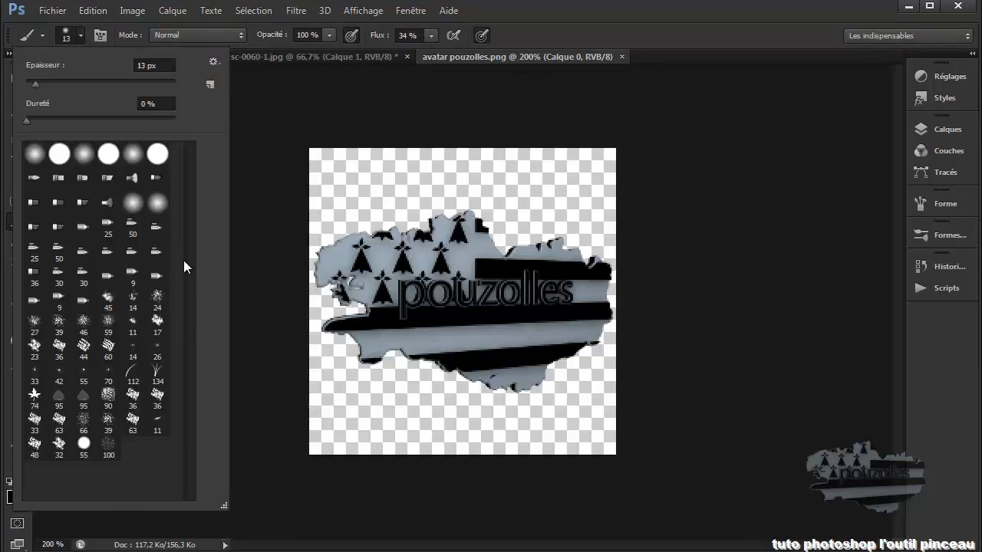
click(94, 12)
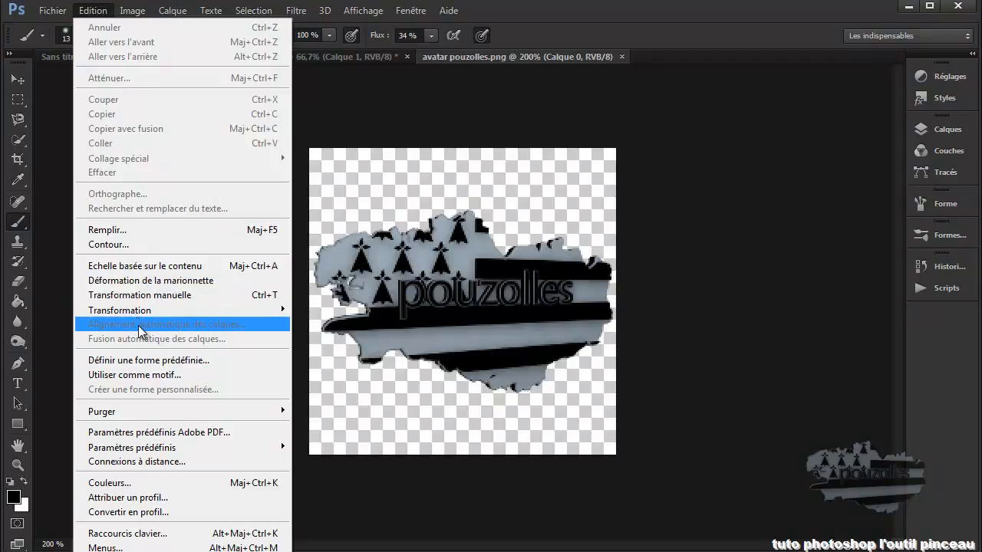
click(148, 360)
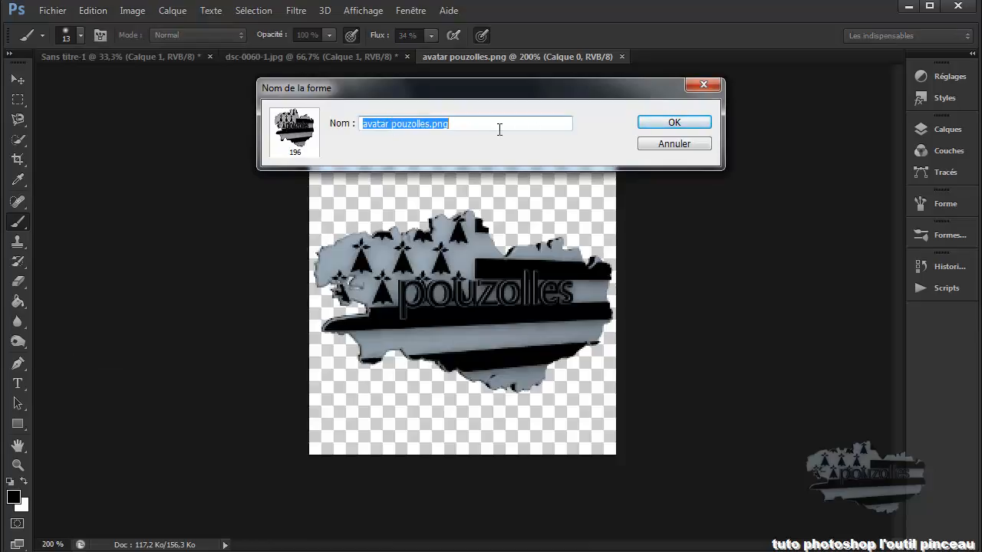
click(674, 124)
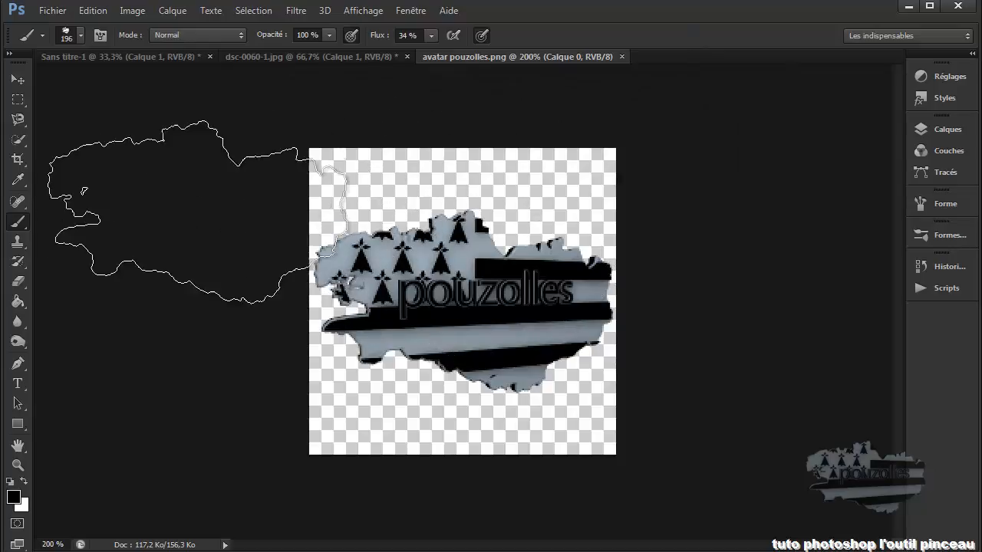
Create a new RGB document of 69,99 × 49,99 cm at 28,346 pixels/cm, filled with the background colour.
click(52, 11)
click(46, 24)
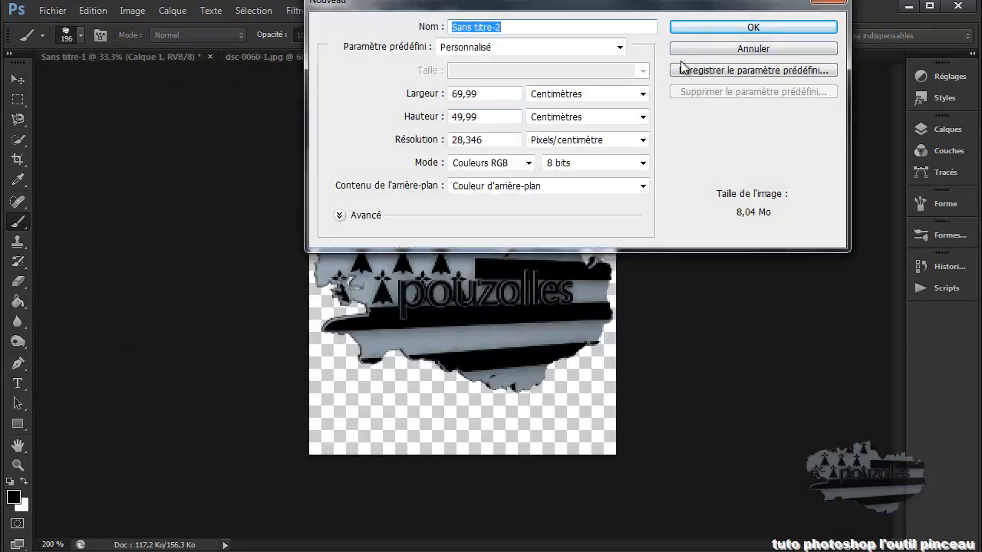
click(735, 29)
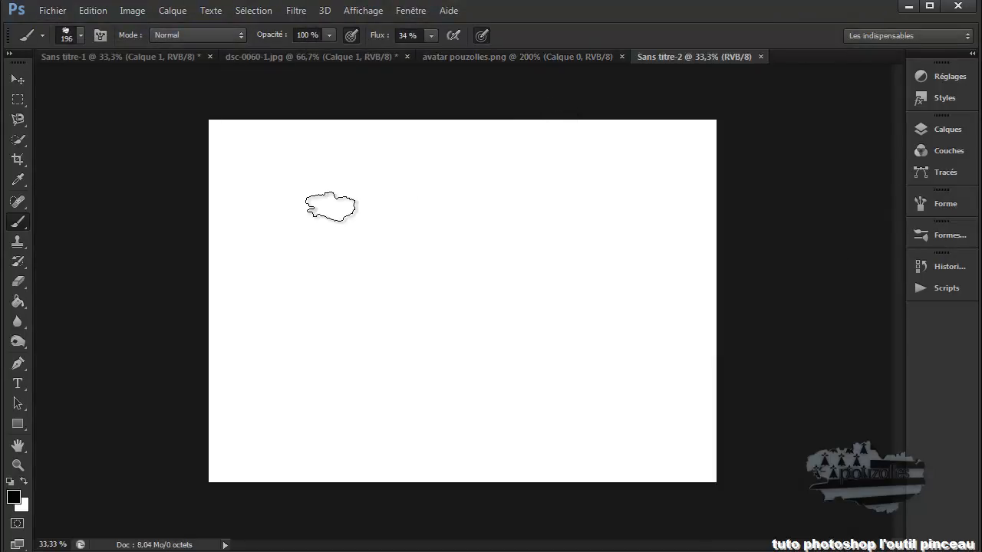
Stamp the logo brush once near the canvas's upper-left corner and paint a wavy black stroke across the upper part.
click(272, 170)
click(310, 219)
mouse_move(313, 221)
mouse_down()
mouse_move(341, 228)
mouse_move(478, 177)
mouse_move(572, 174)
mouse_move(617, 185)
mouse_up()
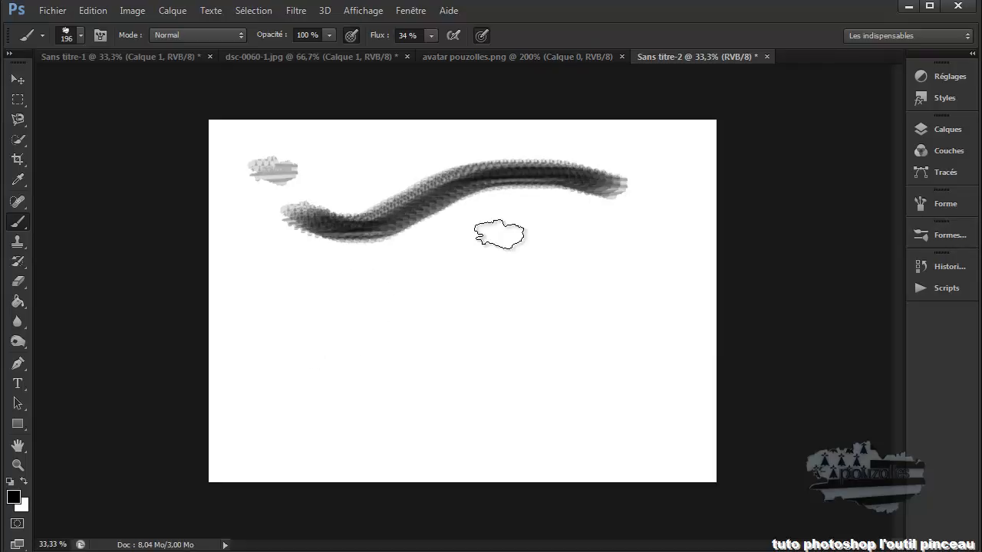
Set the brush flow to 100 %, stamp three separate logos mid-canvas and paint a curved stroke beside them.
click(416, 35)
text(100)
click(288, 290)
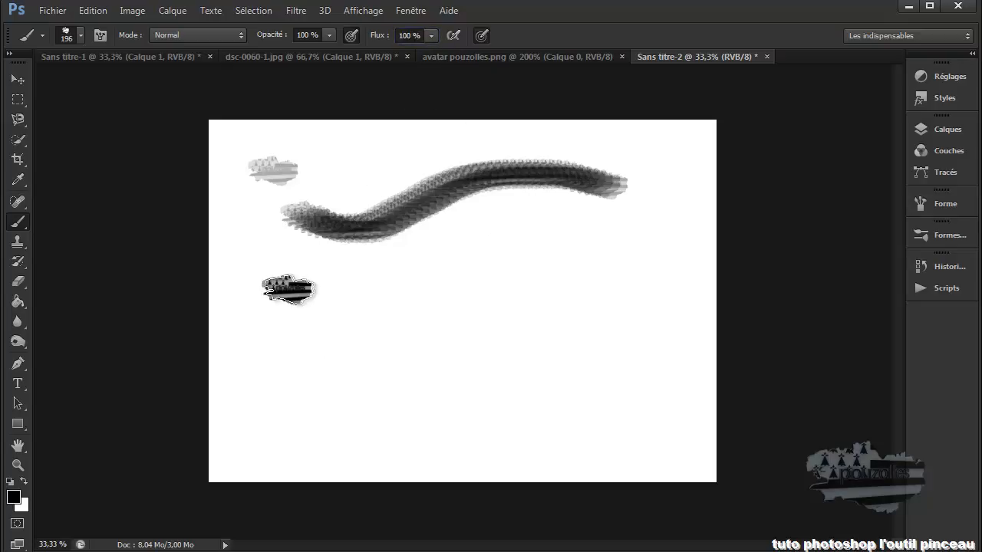
click(371, 289)
click(470, 259)
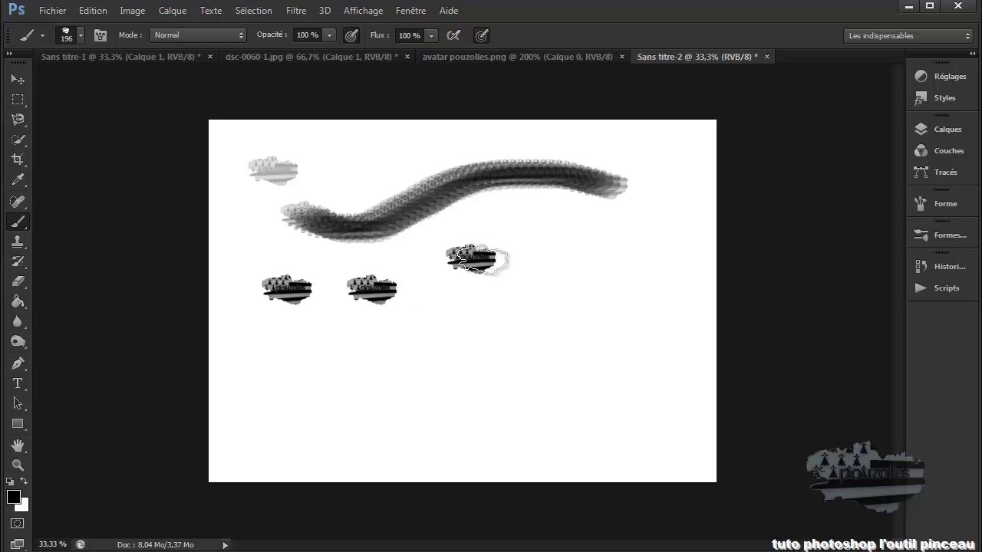
mouse_move(528, 282)
mouse_down()
mouse_move(563, 339)
mouse_move(597, 360)
mouse_move(629, 353)
mouse_move(645, 325)
mouse_move(650, 259)
mouse_up()
Examine the end of the brush presets list for the new logo brush.
click(945, 236)
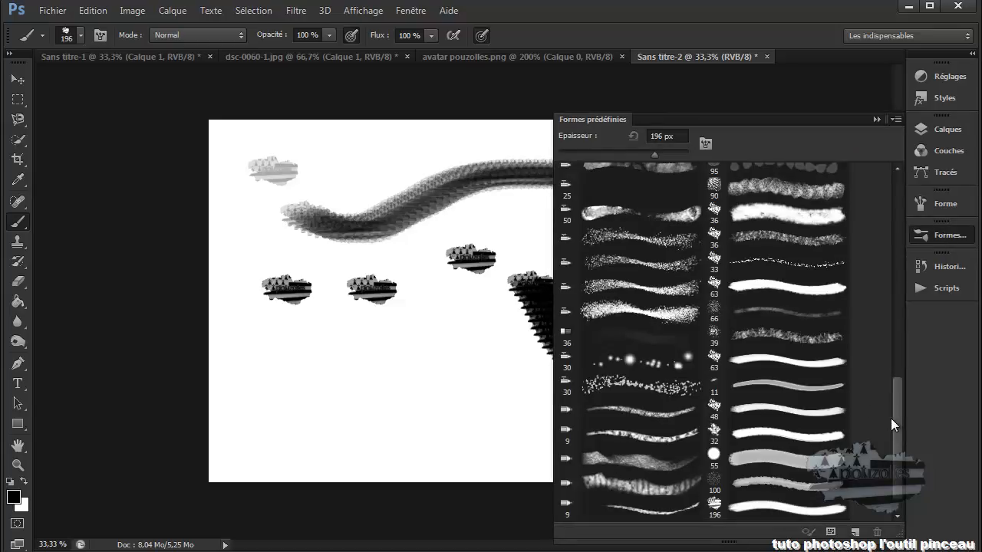
scroll(895, 425, down, 1)
mouse_move(903, 439)
mouse_down()
mouse_move(889, 272)
mouse_move(897, 435)
mouse_up()
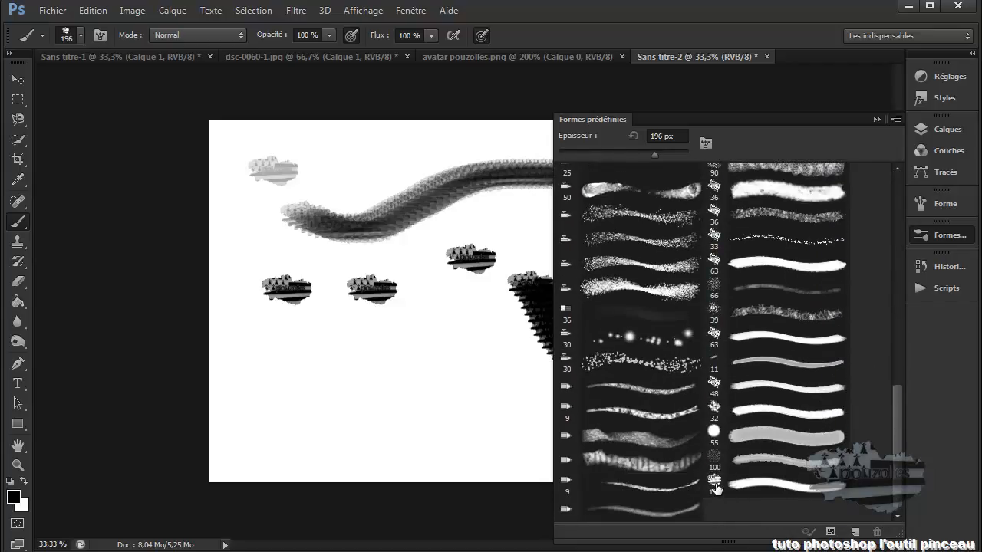
Set the angle of the logo brush tip to 61°.
click(946, 205)
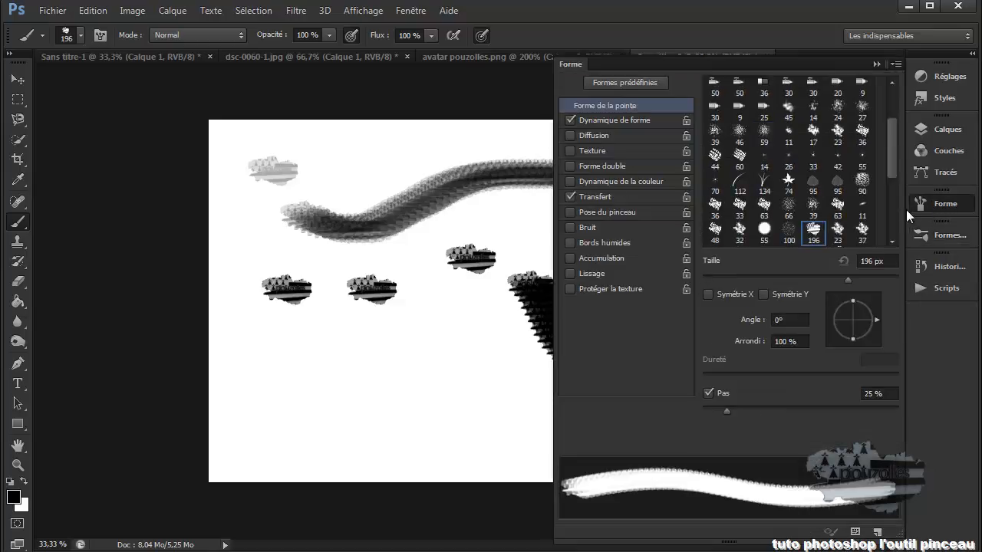
mouse_move(889, 161)
mouse_down()
mouse_move(883, 230)
mouse_move(884, 190)
mouse_up()
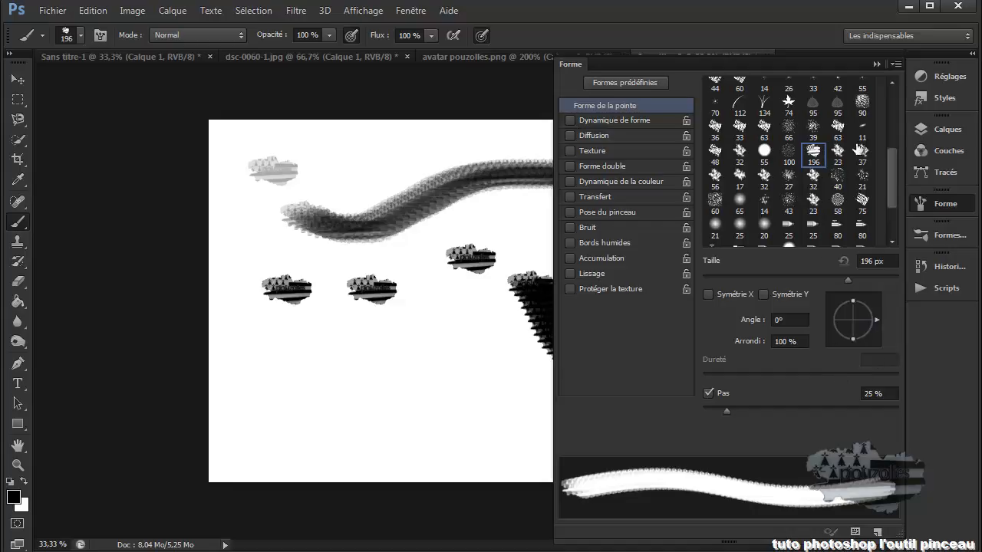
drag(878, 316, 866, 296)
Paint a short stroke and stamp three separate tilted logos in the lower part of the canvas.
mouse_move(319, 359)
mouse_down()
mouse_move(306, 359)
mouse_move(336, 360)
mouse_up()
click(417, 365)
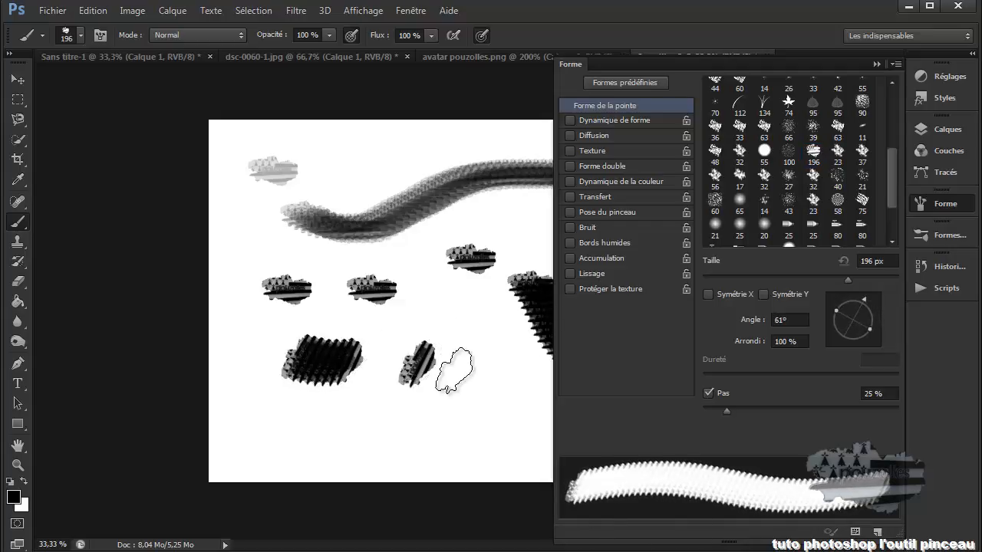
click(463, 406)
click(342, 433)
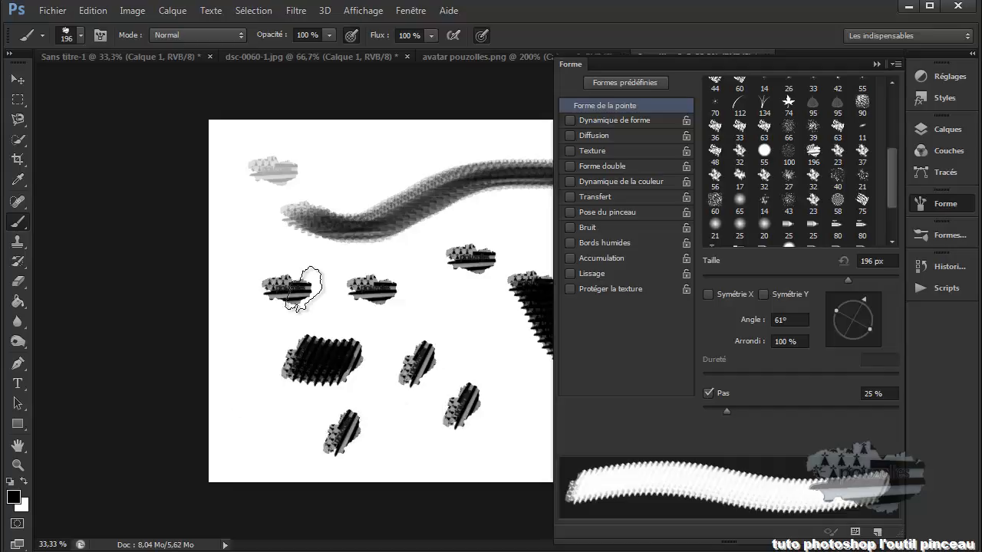
Stamp two large red logos at the canvas's upper left and lower left, using a 526 px brush and RGB 239, 10, 10.
drag(236, 269, 283, 271)
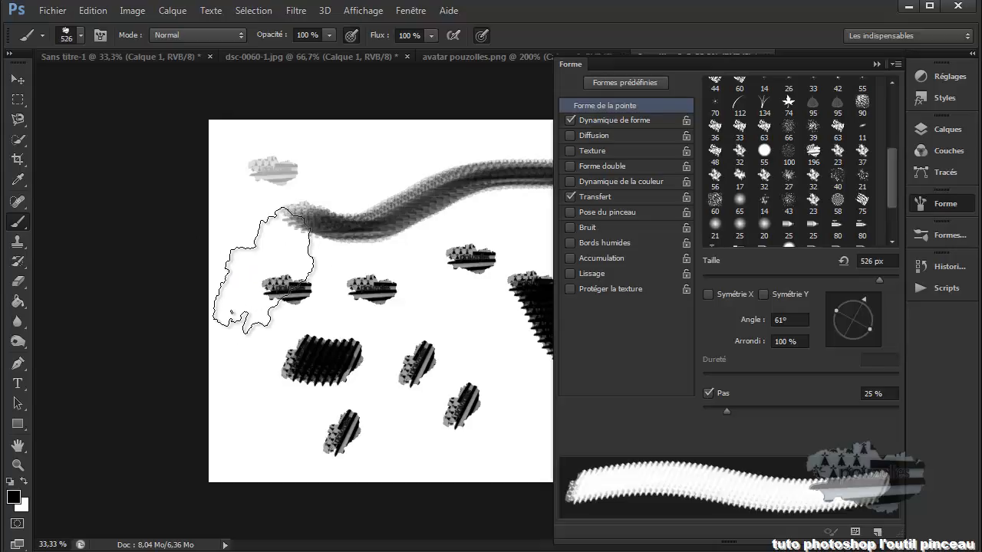
click(15, 500)
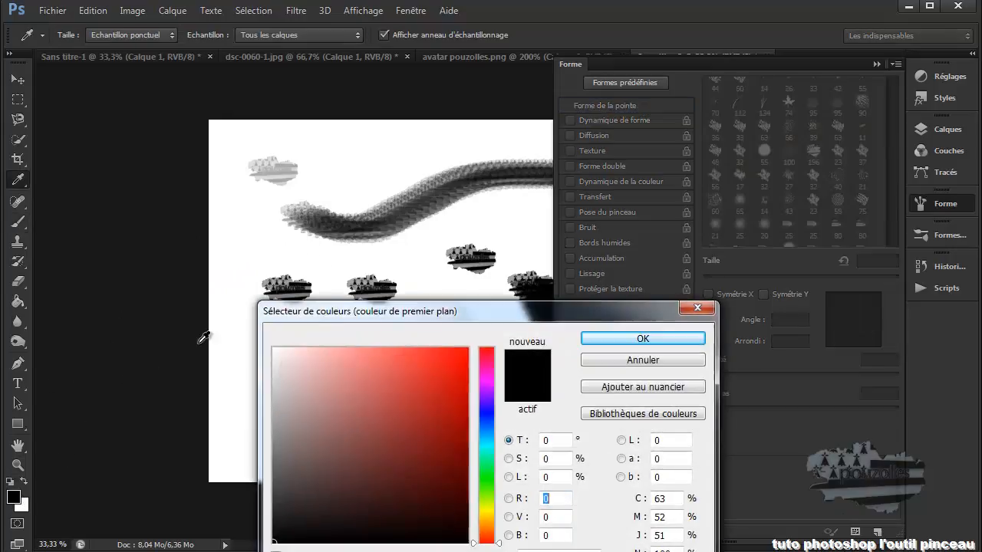
click(461, 370)
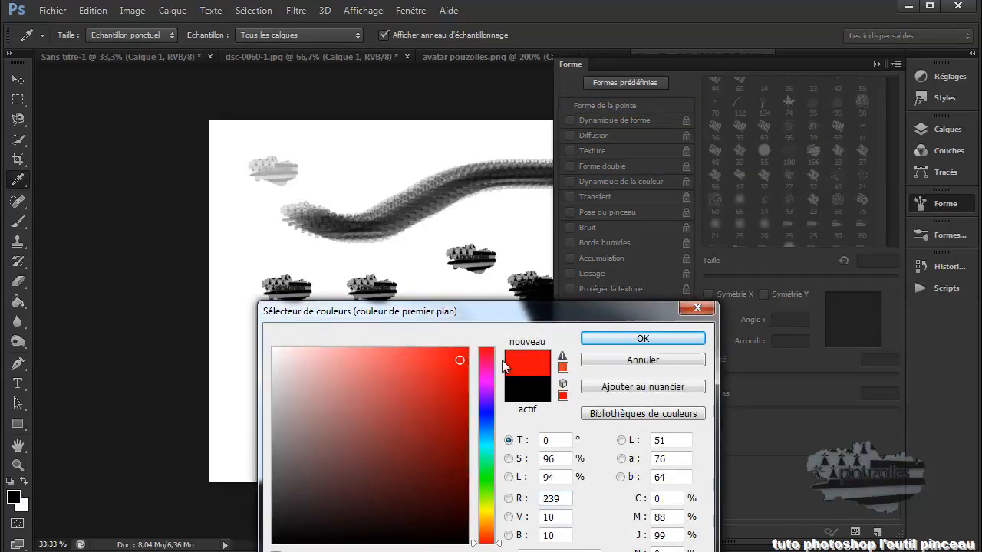
click(610, 339)
click(334, 216)
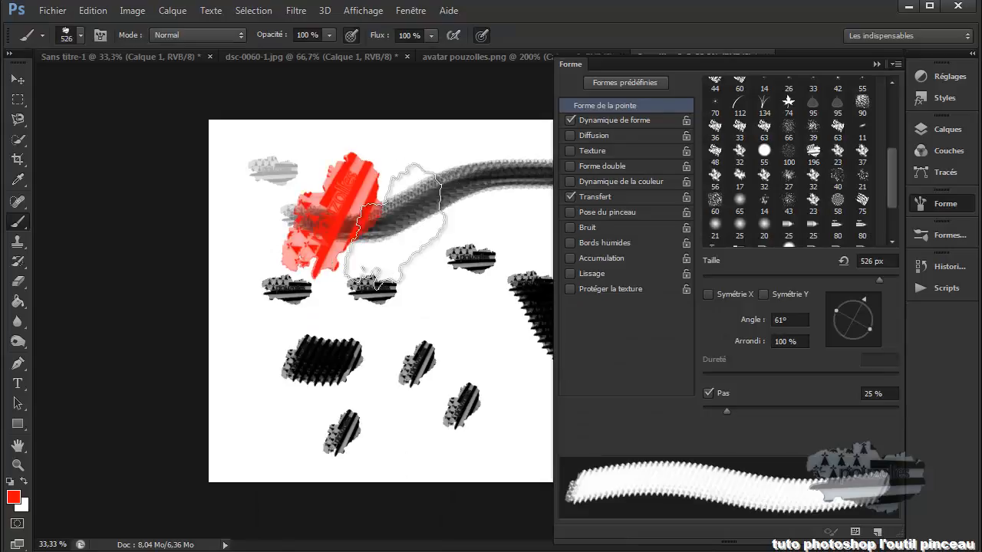
click(276, 420)
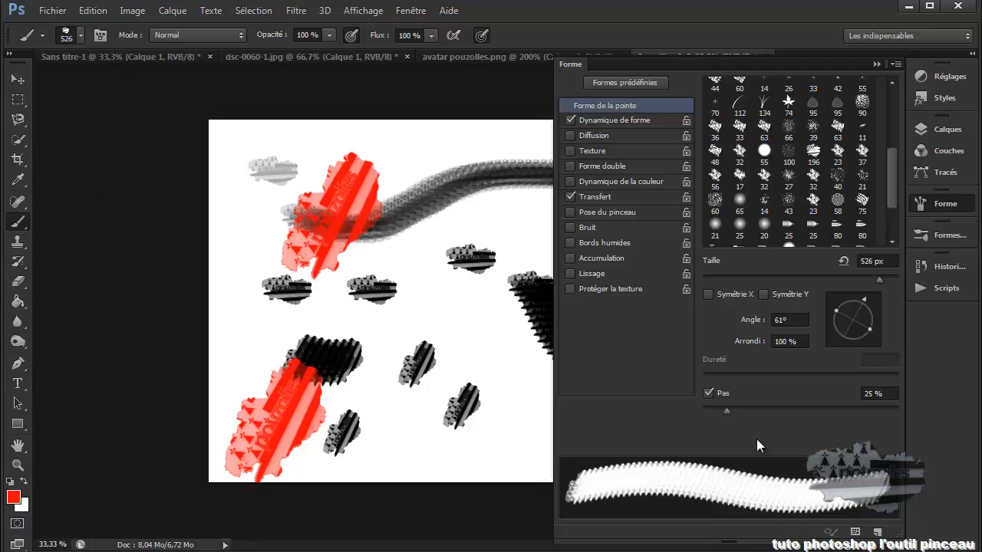
Set the brush spacing to 112 % and paint a downward stroke of separate red logos through the middle of the canvas.
drag(731, 410, 805, 411)
mouse_move(404, 173)
mouse_down()
mouse_move(479, 329)
mouse_move(501, 445)
mouse_move(460, 461)
mouse_up()
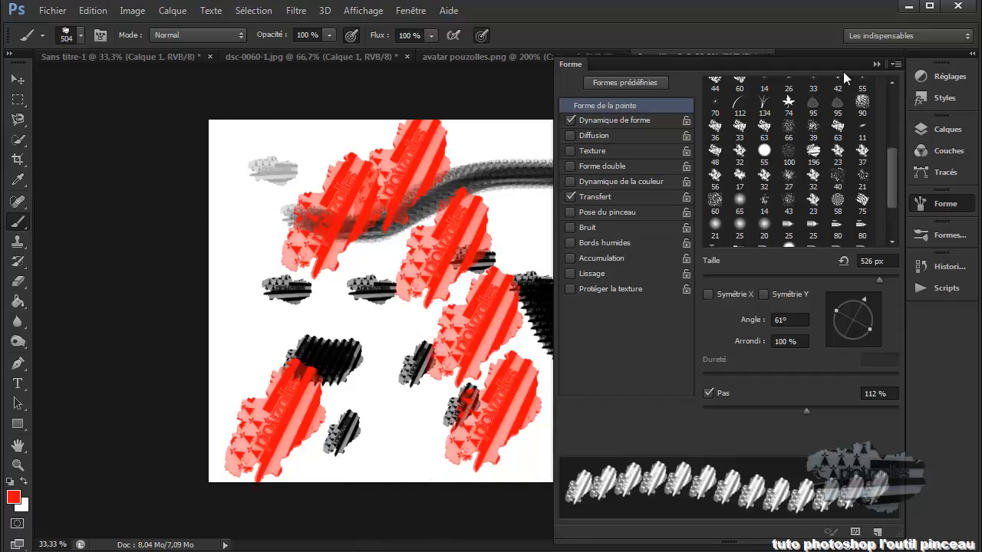
click(876, 64)
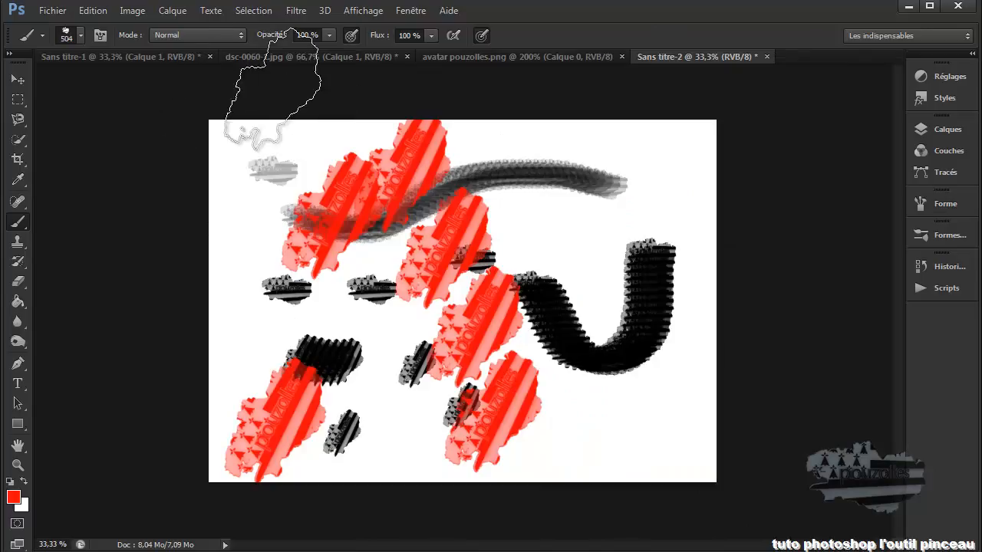
Close the test painting Sans titre-2 without saving and close avatar pouzolles.png.
click(766, 56)
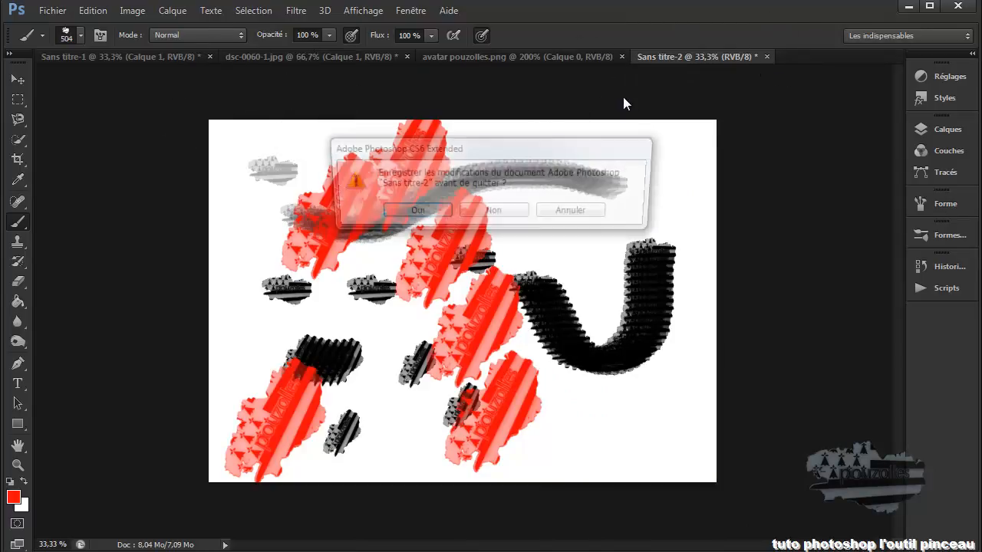
click(506, 218)
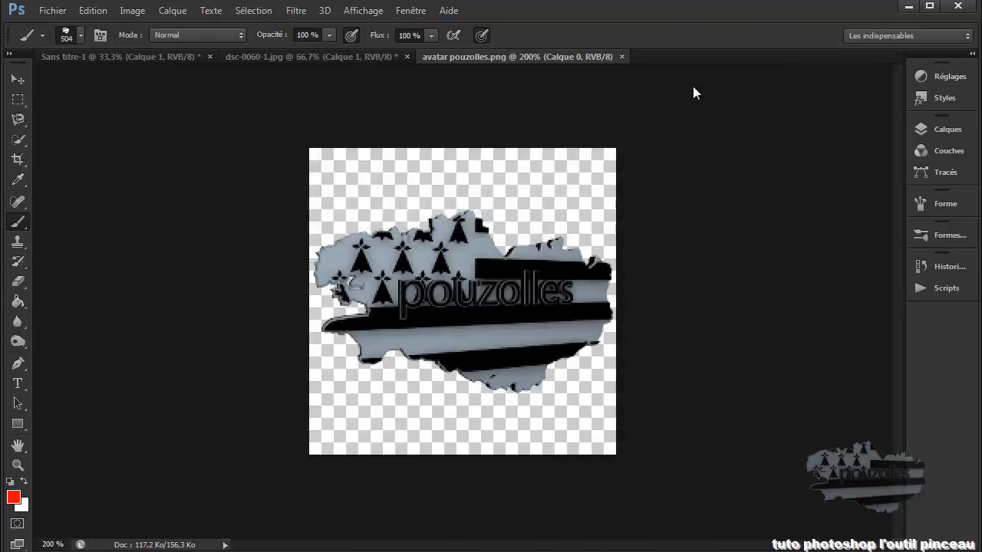
click(622, 57)
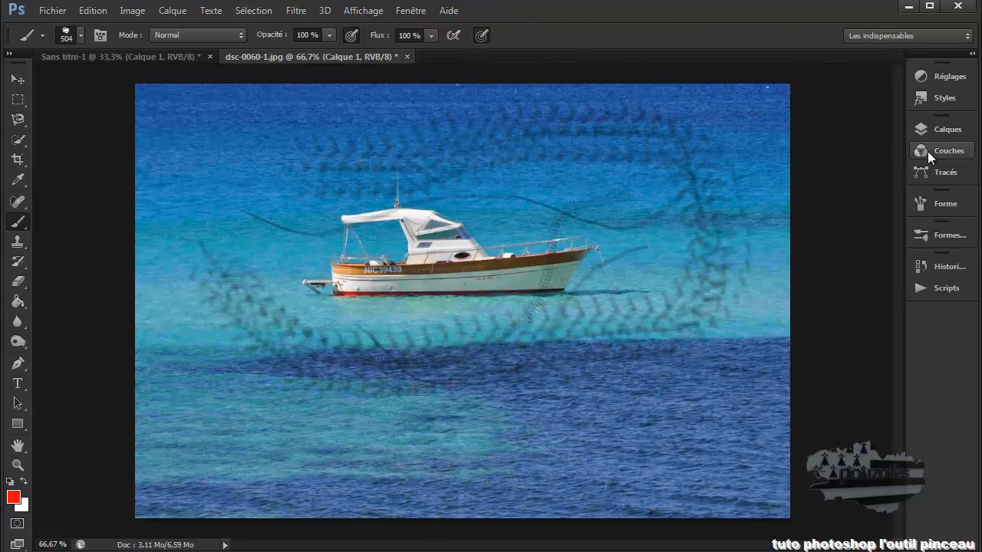
Hide the painted layer Calque 1 in the boat photo and add a new empty layer above it.
click(937, 130)
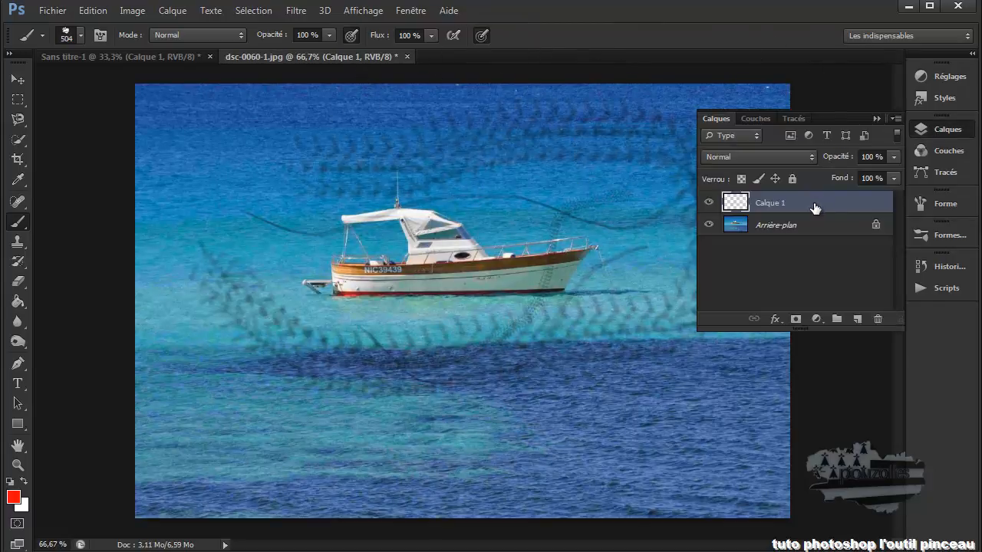
click(709, 203)
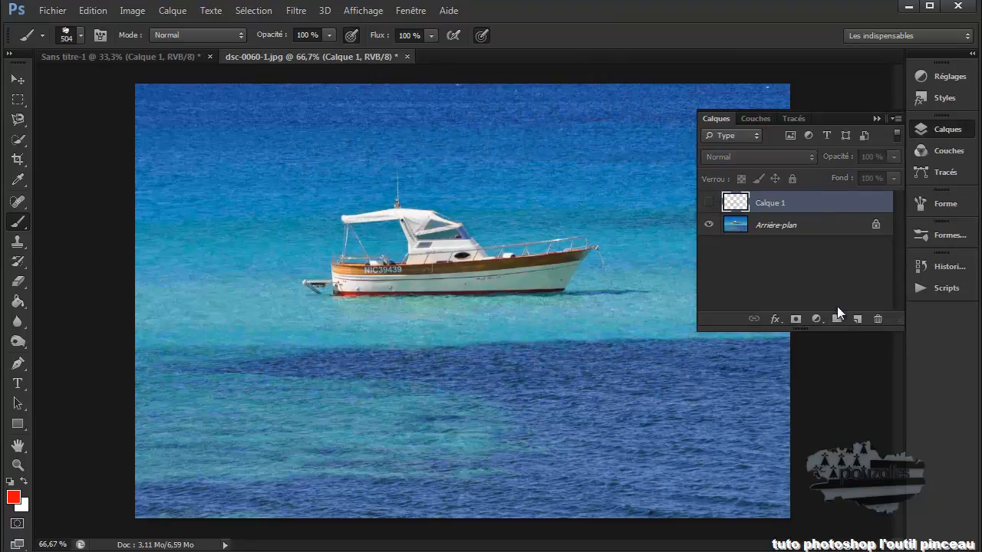
click(857, 319)
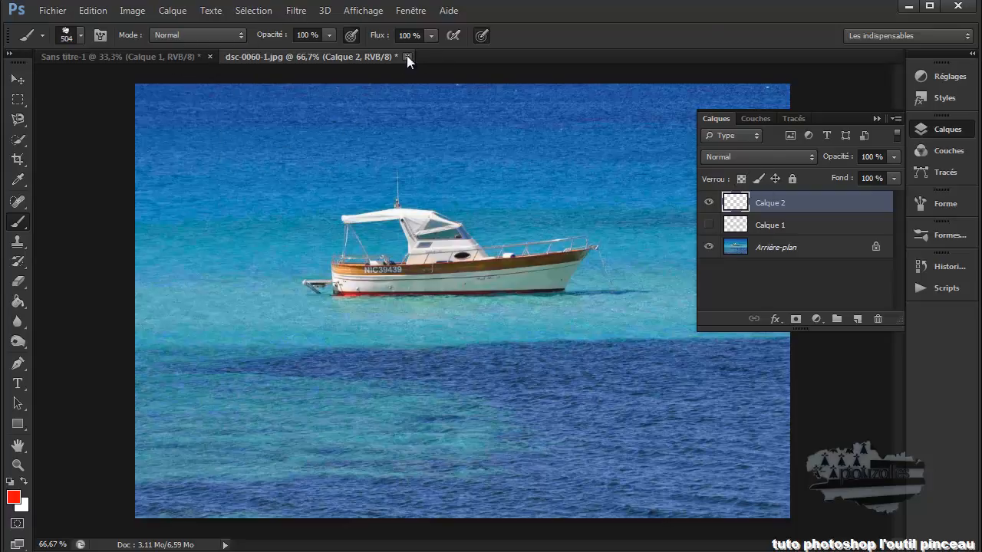
Create a blank RGB document of 69,99 × 49,99 cm at 28,346 pixels/cm.
click(52, 10)
click(73, 28)
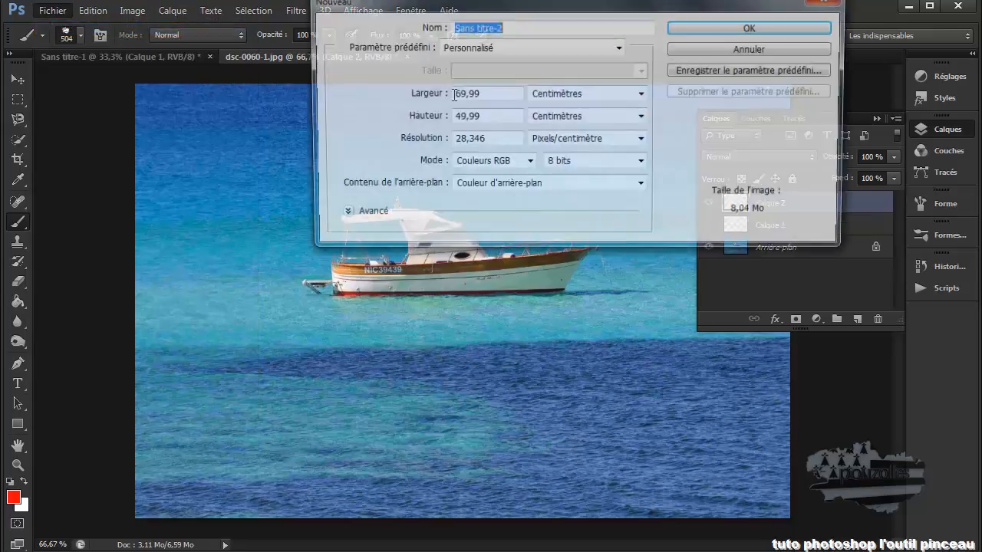
click(735, 29)
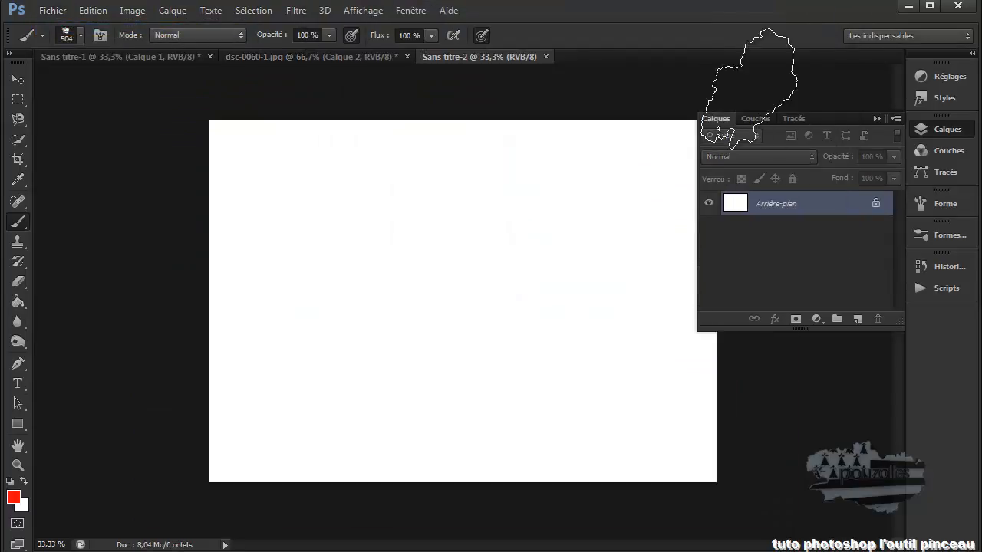
Choose the hard round brush at 504 px, set the foreground colour to black and stamp a solid disc in the canvas centre.
click(875, 118)
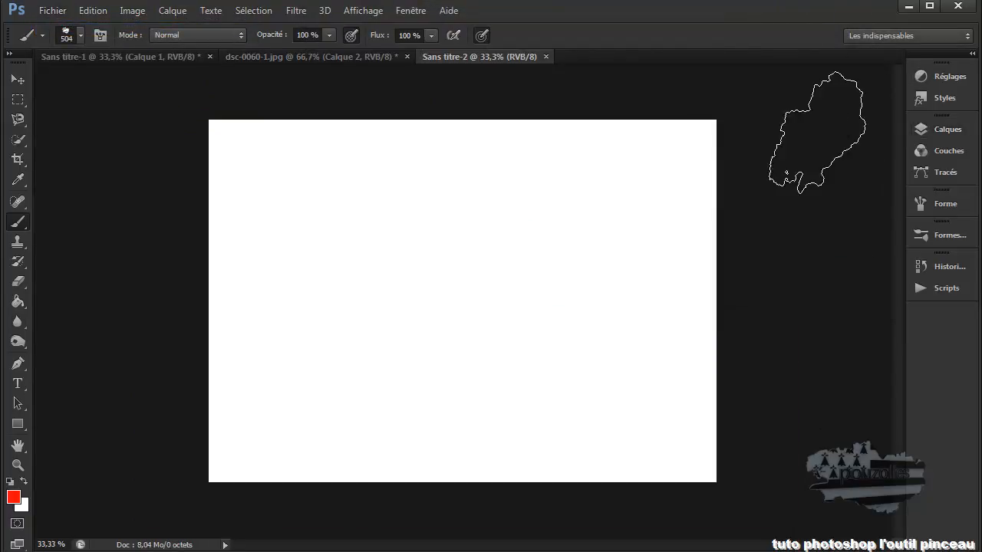
click(80, 34)
click(60, 154)
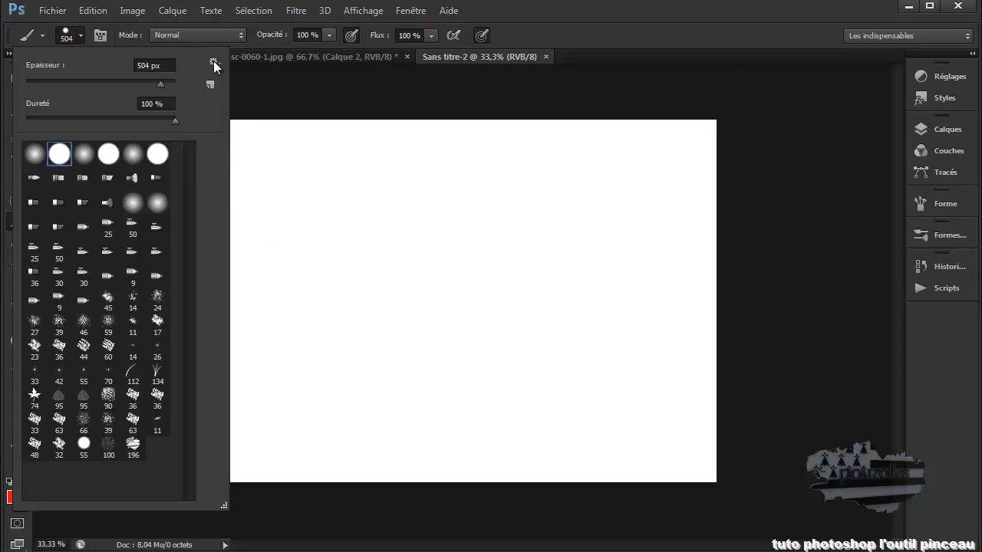
click(78, 30)
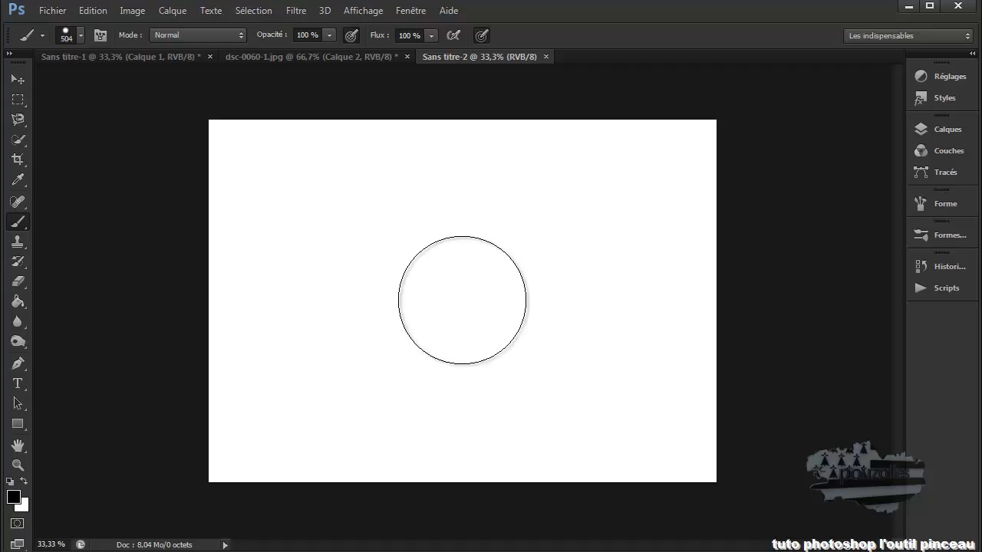
click(462, 302)
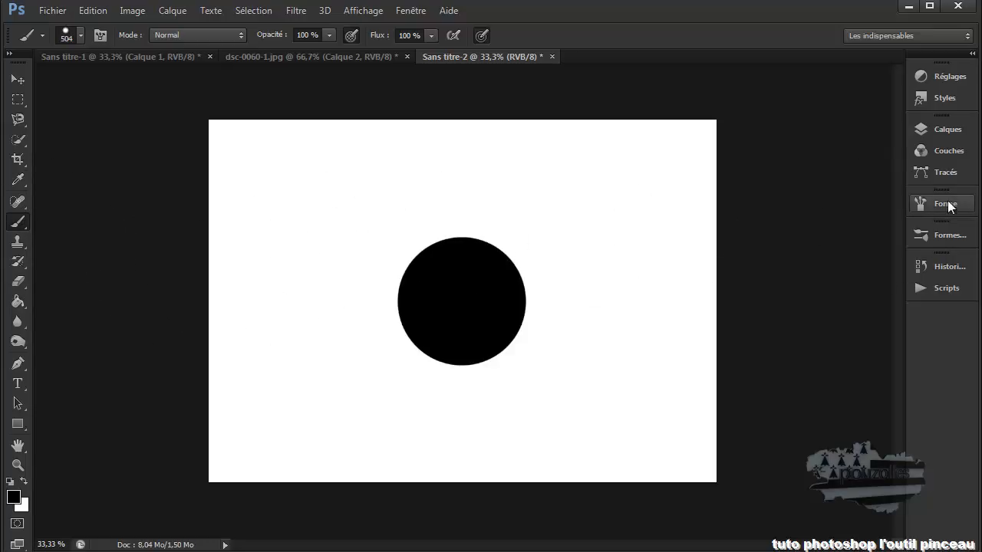
Flatten the brush tip to 24 % roundness and stamp two ears above the disc, one at about 59° and one at 117°.
click(951, 235)
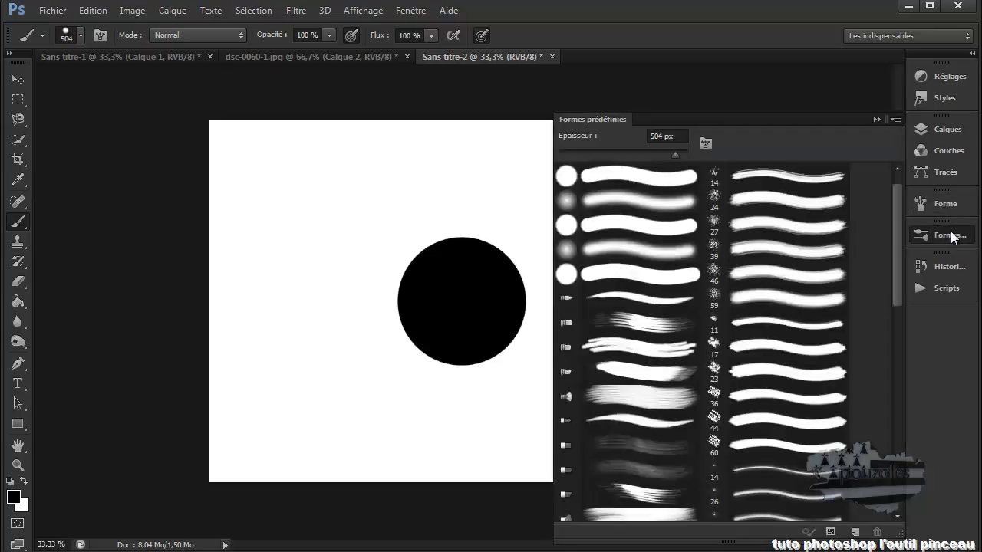
mouse_move(900, 257)
mouse_down()
mouse_move(891, 371)
mouse_move(874, 192)
mouse_up()
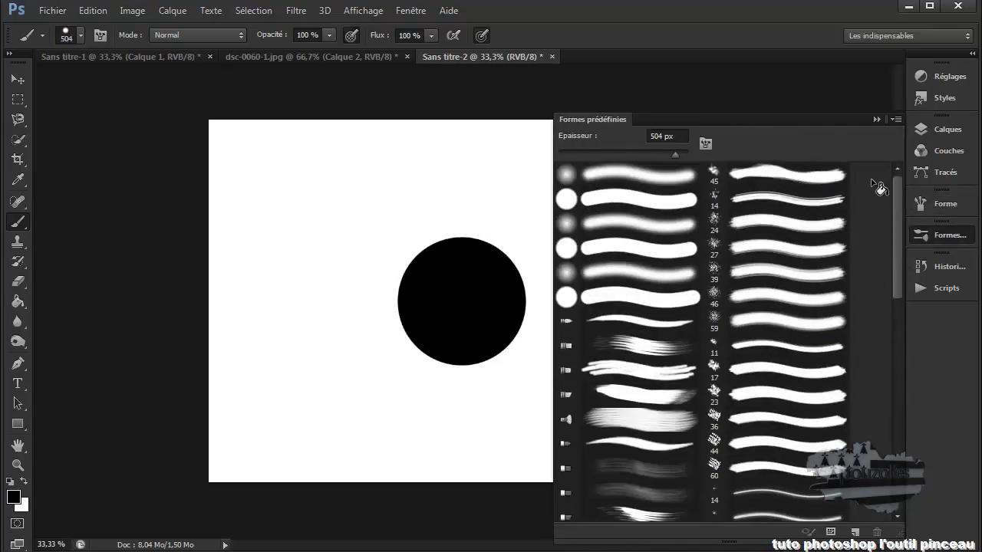
click(940, 206)
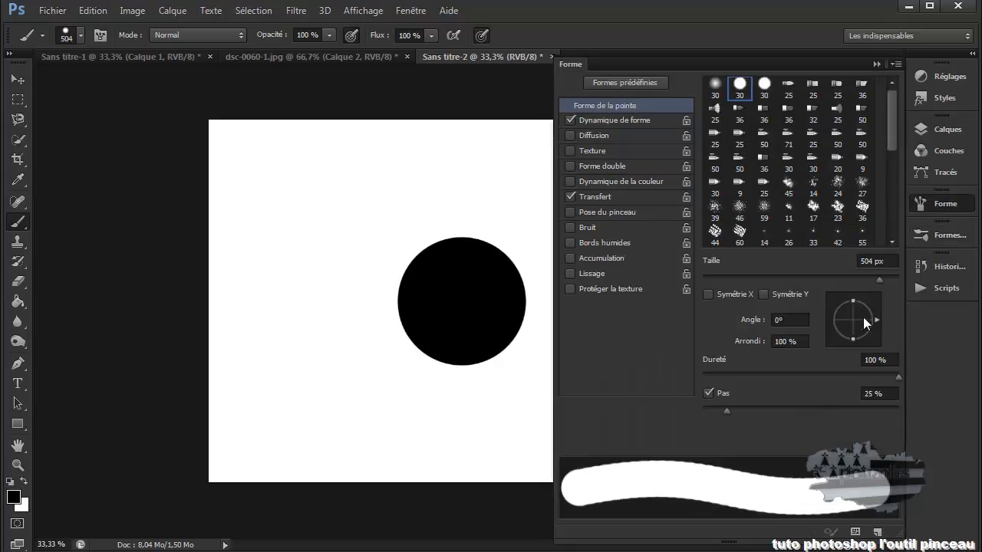
drag(875, 318, 865, 301)
mouse_move(871, 330)
mouse_down()
mouse_move(854, 325)
mouse_move(865, 300)
mouse_up()
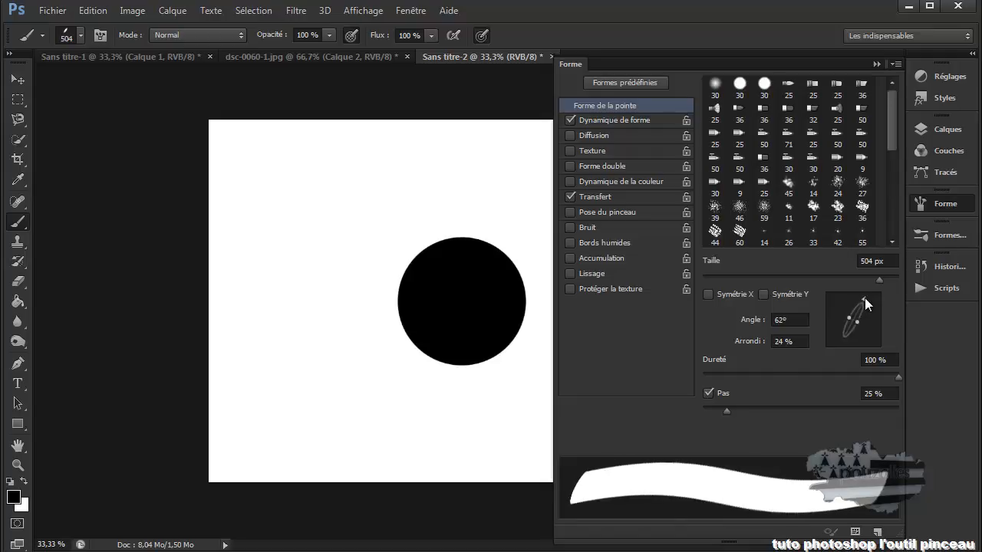
click(514, 257)
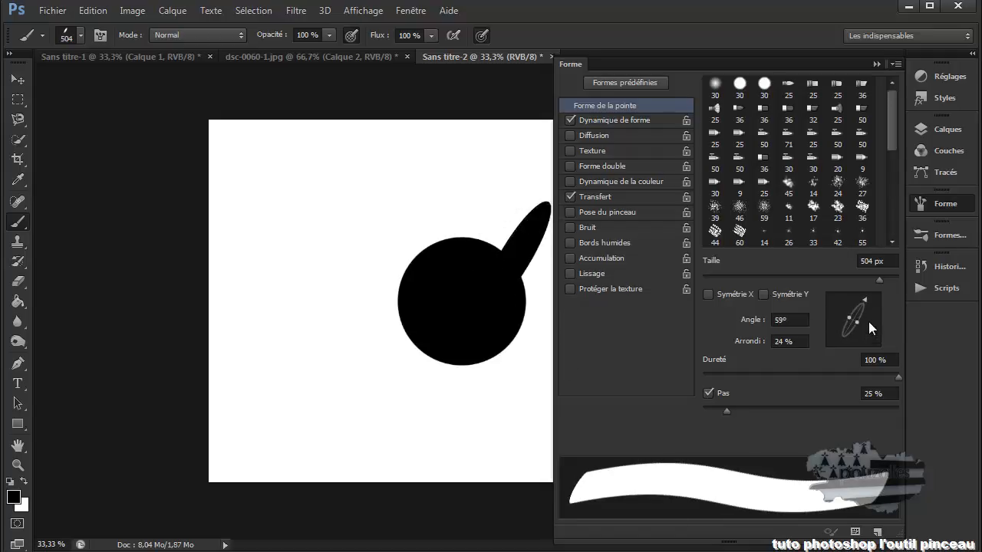
drag(865, 301, 841, 299)
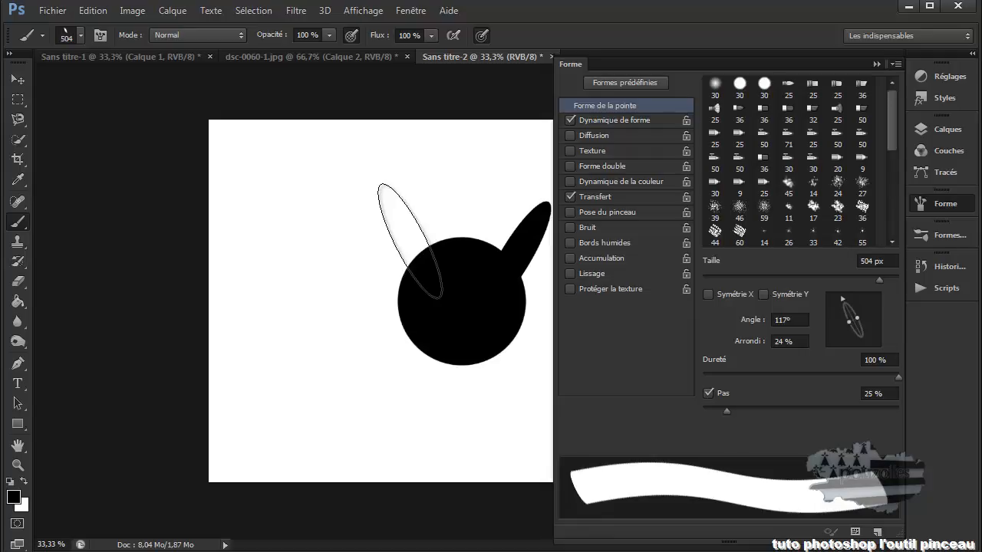
click(414, 243)
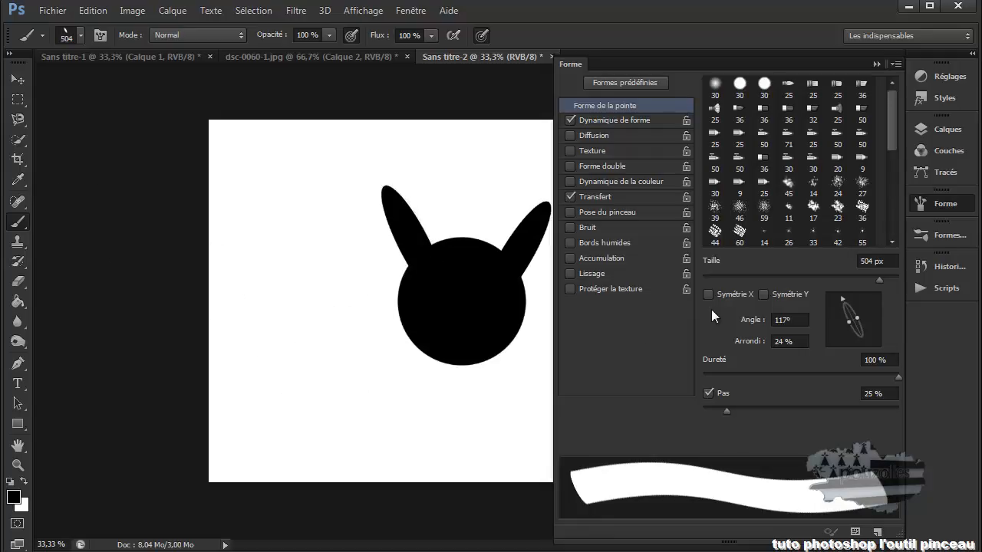
Paint two white eyes and a smiling mouth on the disc with the 30 px hard round brush.
drag(859, 317, 866, 312)
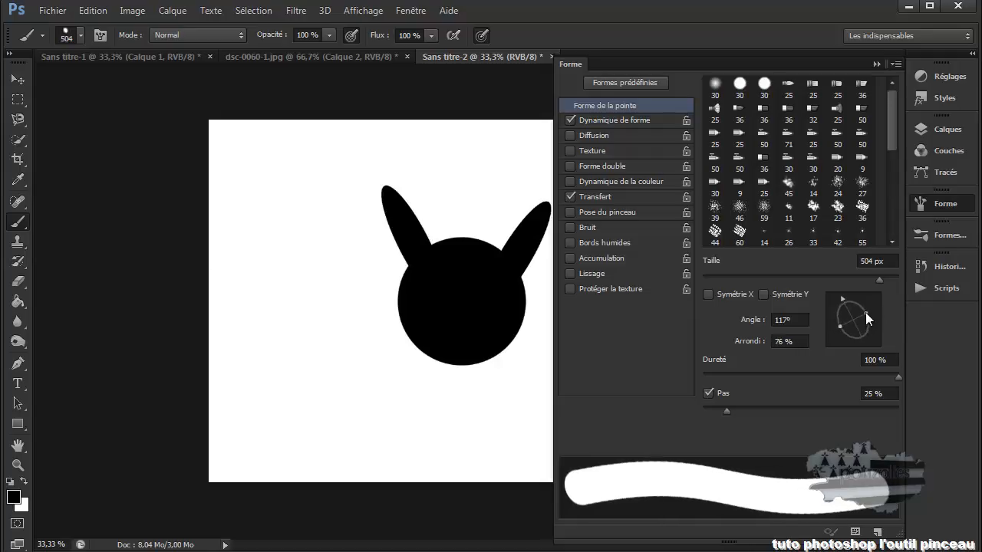
click(739, 84)
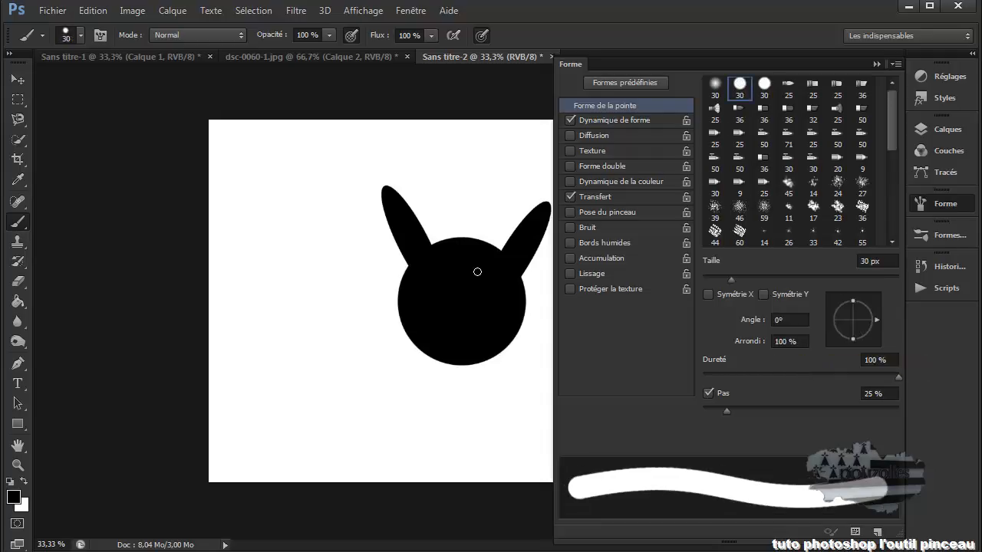
click(25, 481)
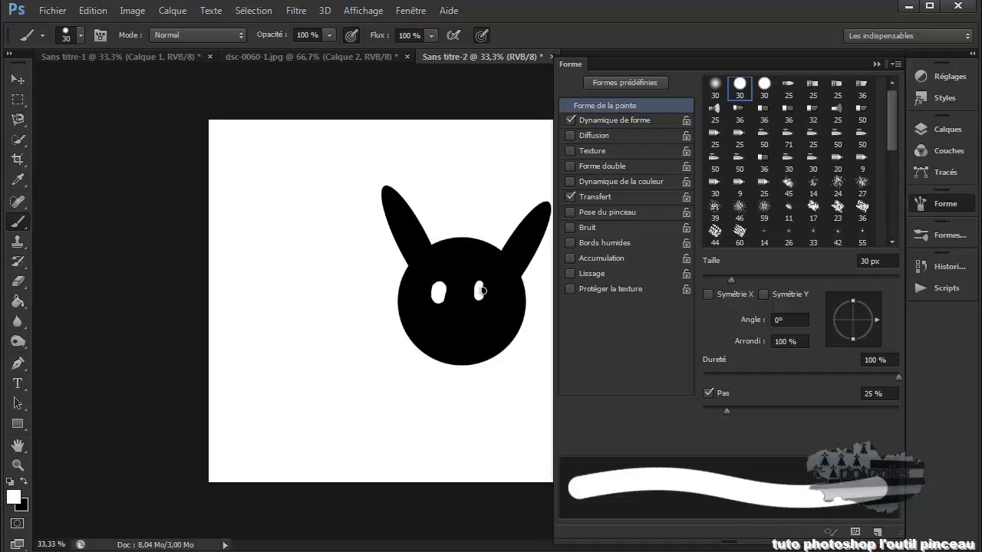
drag(436, 325, 494, 325)
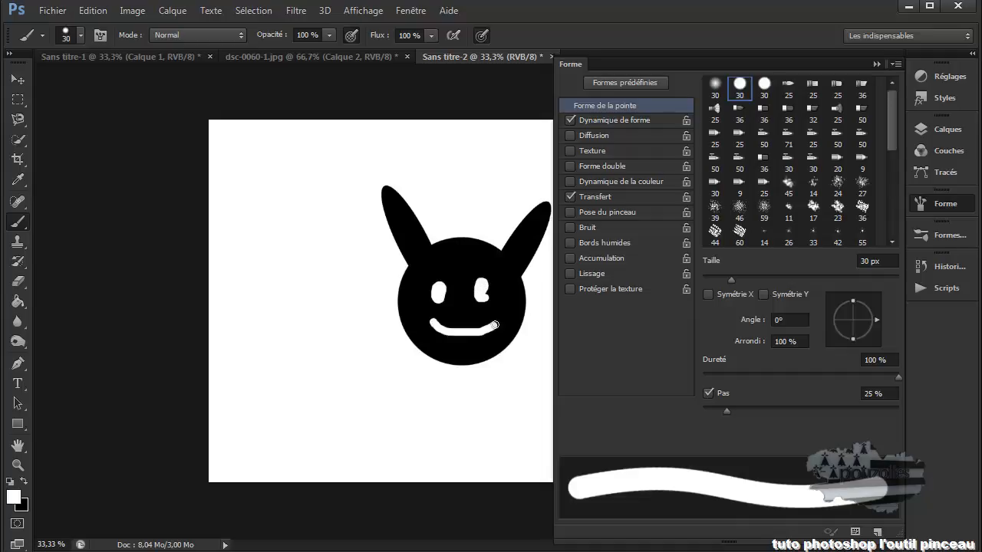
click(876, 64)
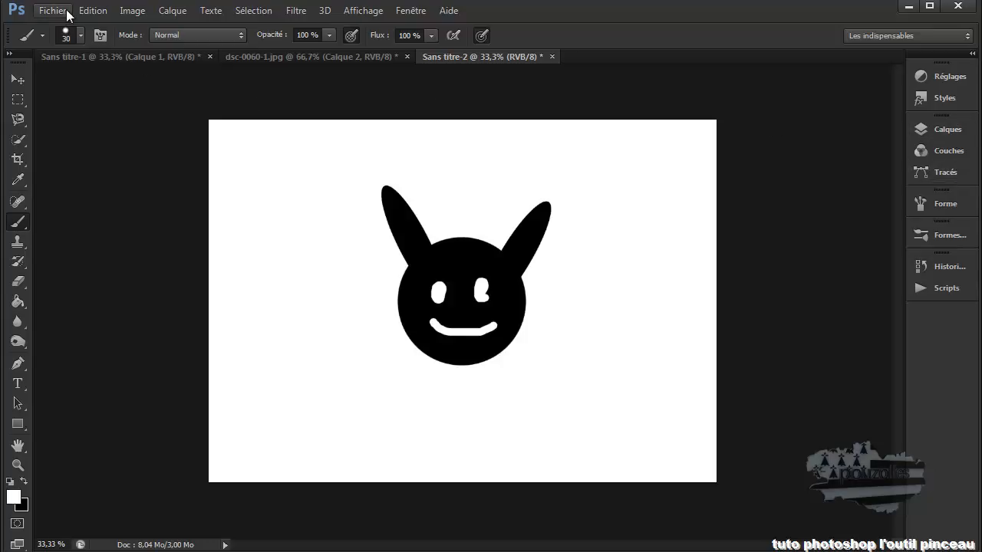
Define the eared face as a new brush preset named Forme échantillonnée 1.
click(90, 12)
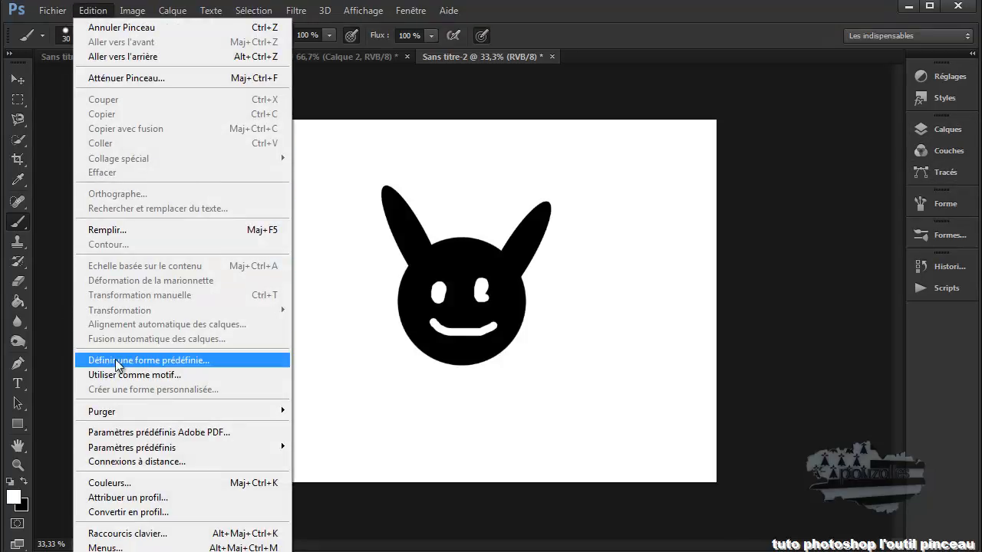
click(140, 361)
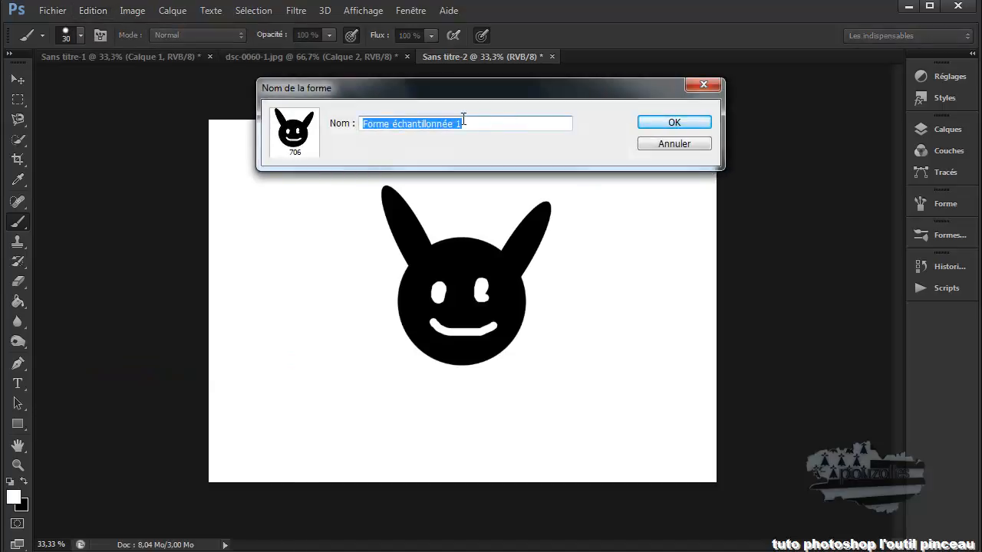
click(674, 125)
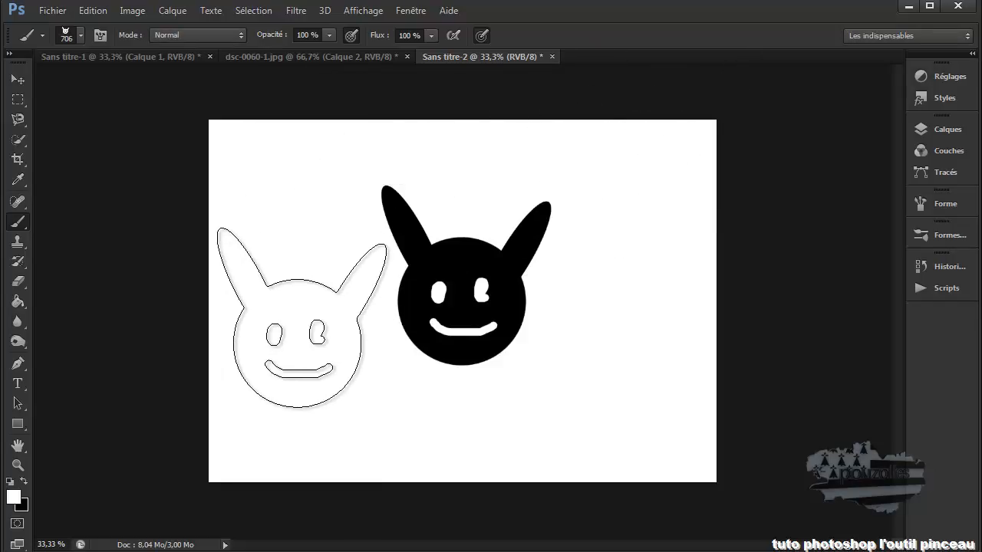
Set black as the foreground colour and stamp three more faces around the original with the new 706 px face brush.
click(23, 480)
click(298, 353)
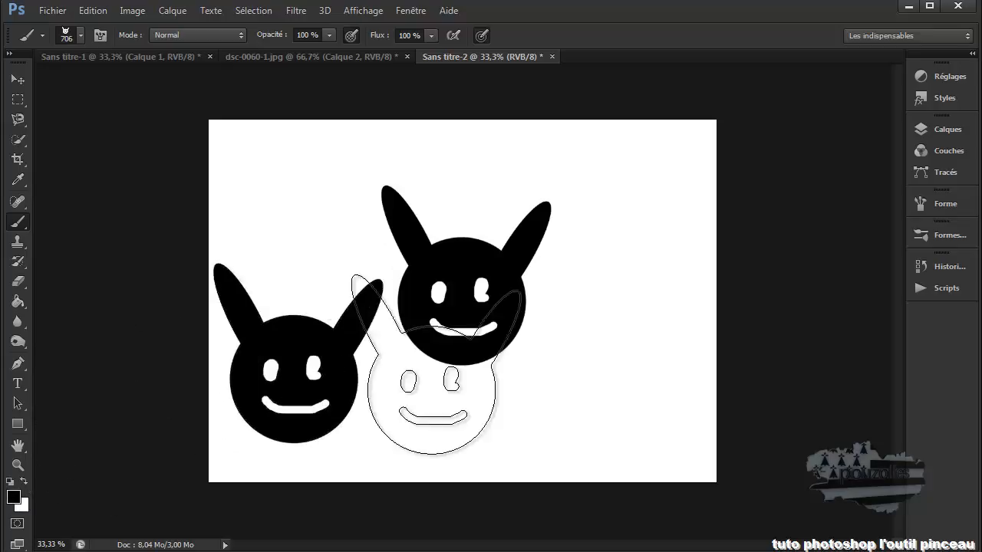
click(625, 264)
click(550, 416)
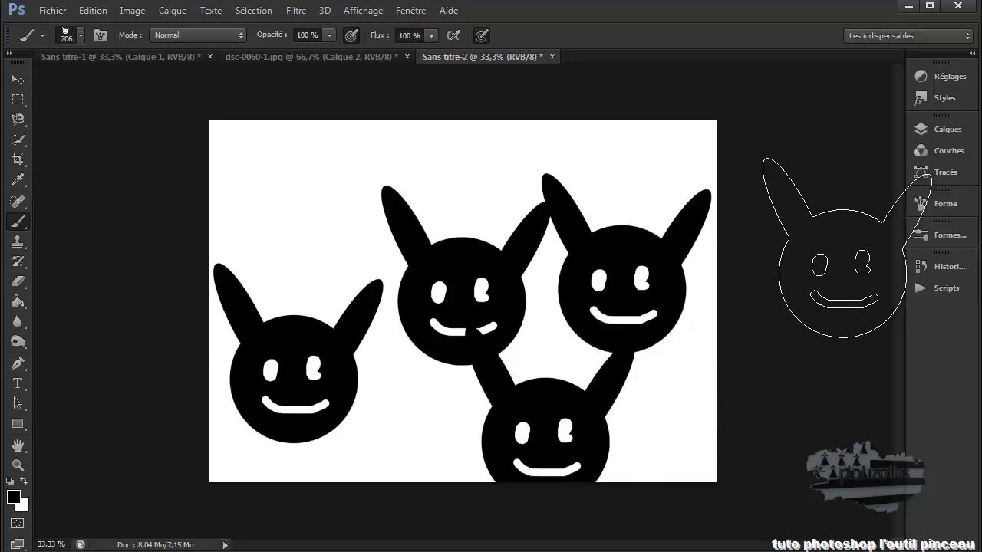
Set the face brush to a 4° angle and 44 % roundness, and stamp a flattened face in the canvas's upper-left area.
click(946, 236)
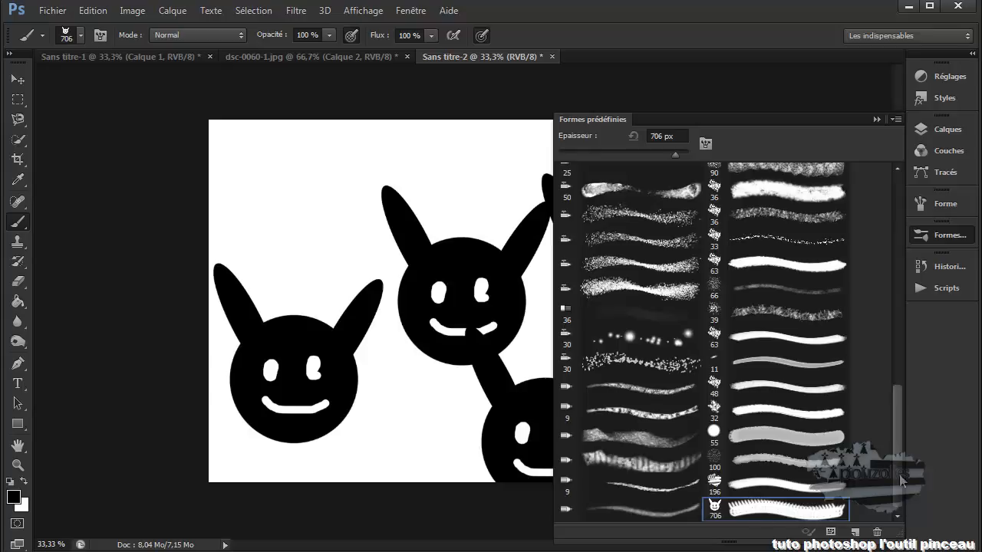
drag(845, 509, 807, 533)
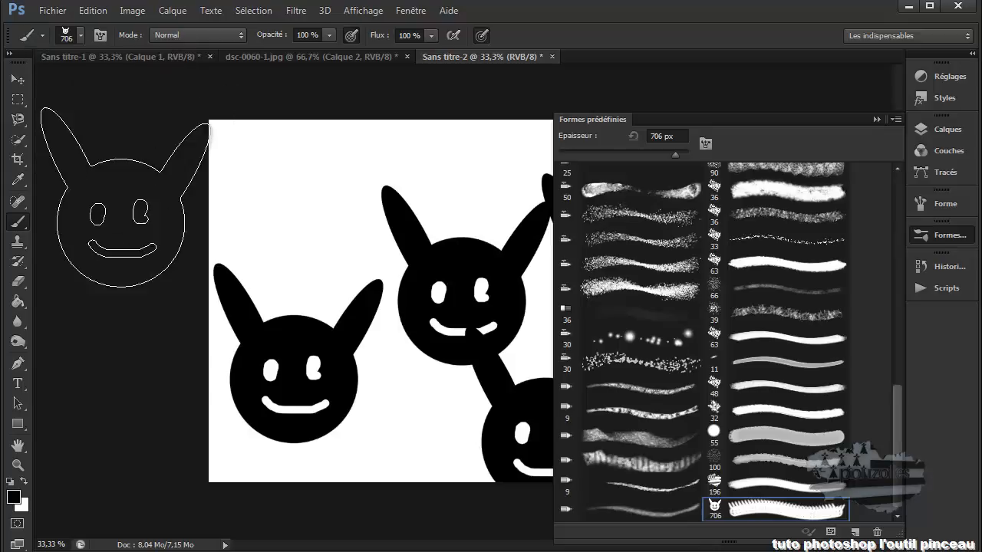
click(948, 204)
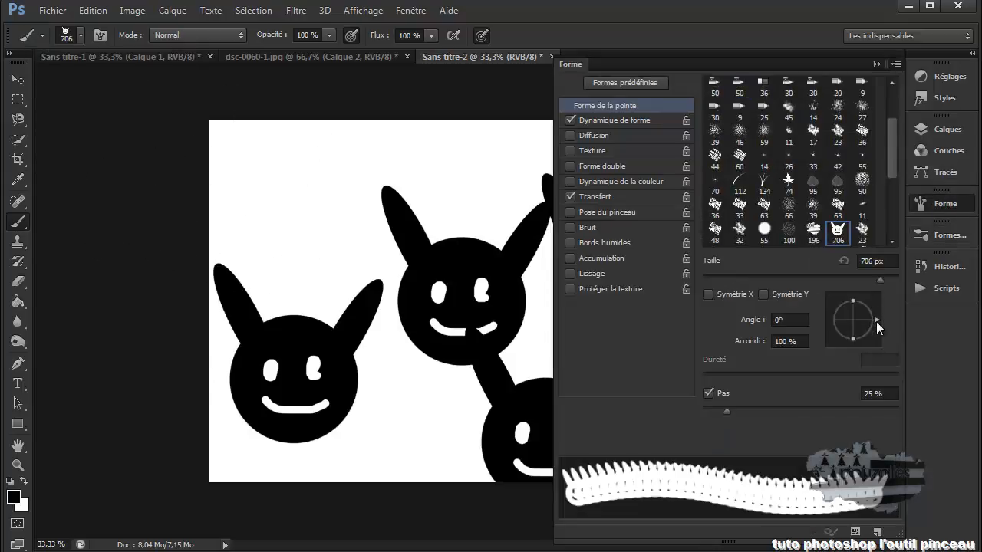
mouse_move(875, 322)
mouse_down()
mouse_move(854, 352)
mouse_move(875, 317)
mouse_move(854, 311)
mouse_up()
click(298, 186)
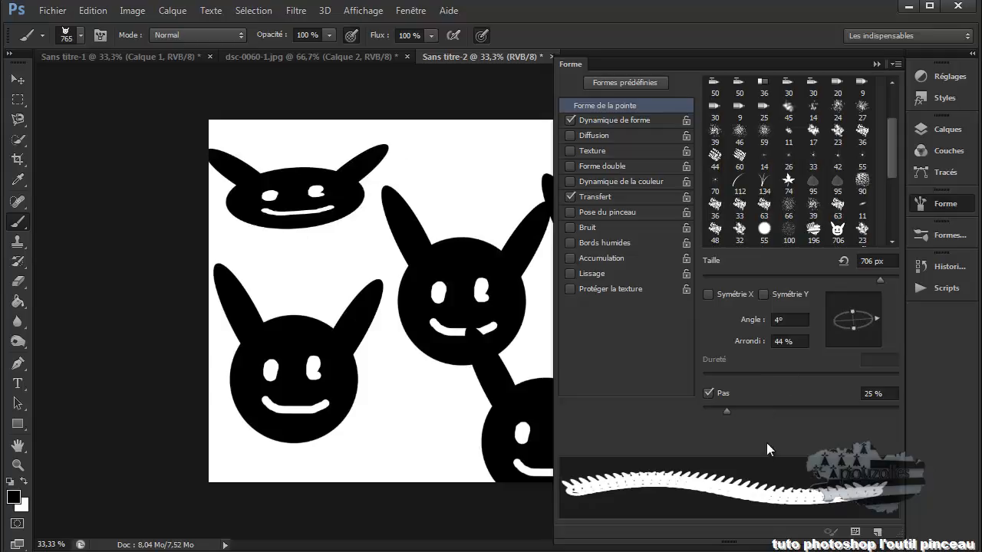
Set the face brush spacing to 149 % and create another blank document.
drag(727, 409, 824, 407)
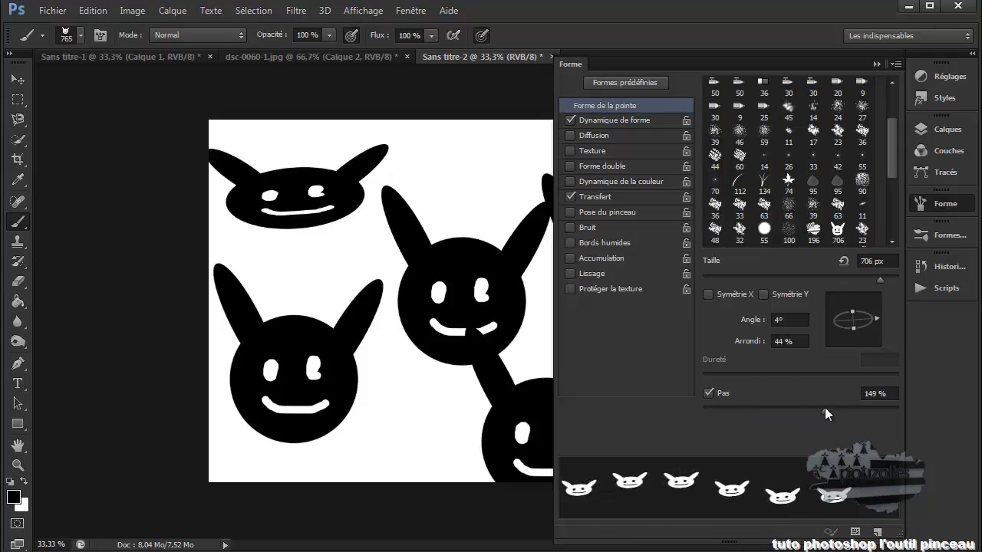
click(876, 64)
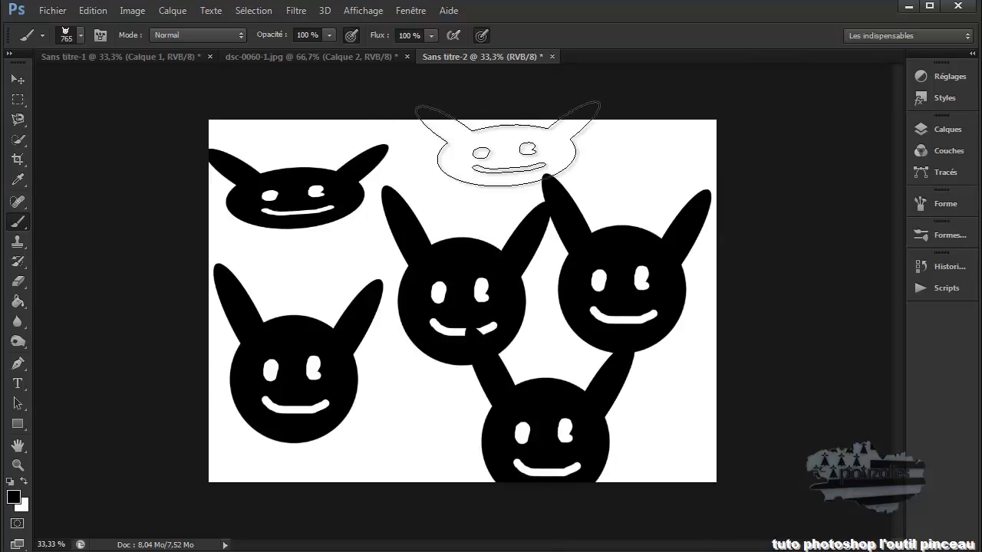
click(52, 12)
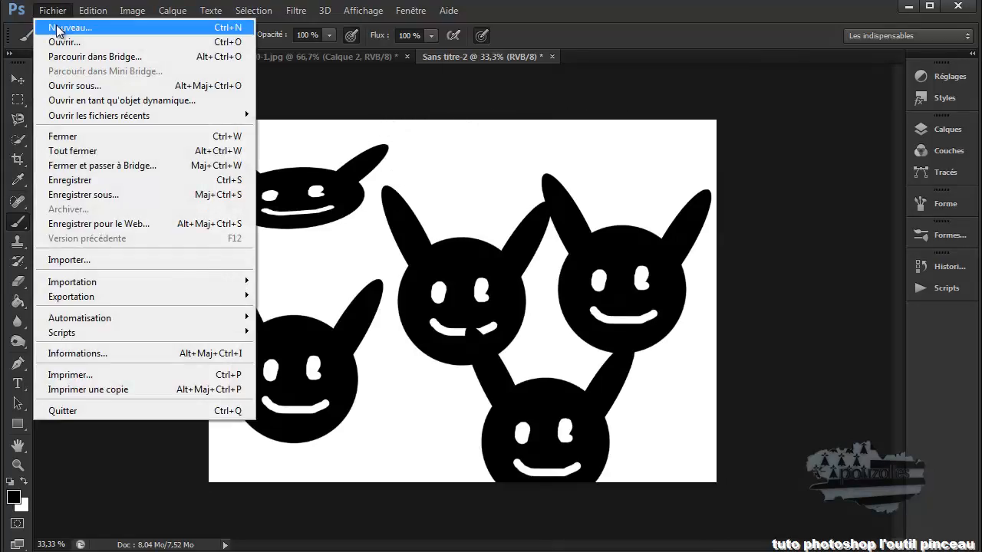
click(58, 29)
click(767, 24)
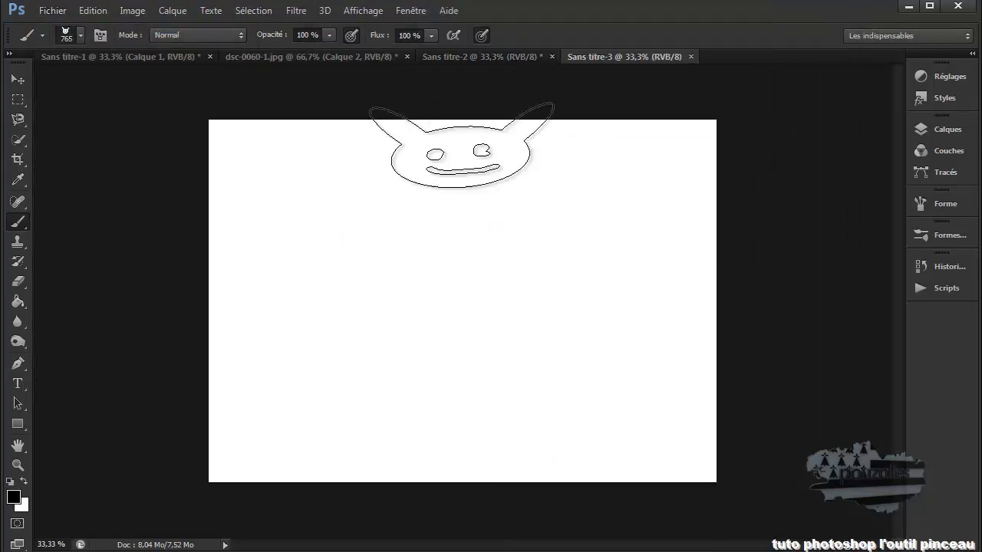
Reduce the face brush to 183 px and paint a winding trail of separate black faces across the canvas.
drag(323, 233, 232, 275)
click(258, 175)
mouse_move(276, 185)
mouse_down()
mouse_move(319, 217)
mouse_move(380, 233)
mouse_move(446, 191)
mouse_move(500, 176)
mouse_move(553, 248)
mouse_move(543, 380)
mouse_move(457, 434)
mouse_move(367, 408)
mouse_move(517, 288)
mouse_move(545, 236)
mouse_move(638, 193)
mouse_up()
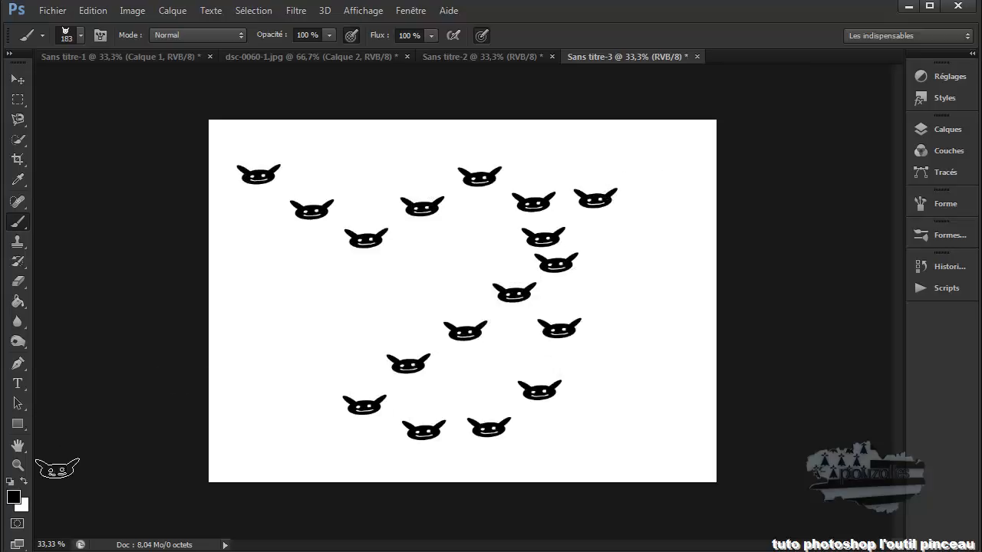
Change the foreground colour to a light red and paint a winding trail of red faces over the black ones.
click(14, 496)
click(401, 376)
click(414, 372)
key(Return)
mouse_move(372, 284)
mouse_down()
mouse_move(380, 321)
mouse_move(569, 221)
mouse_move(625, 367)
mouse_move(445, 421)
mouse_move(335, 299)
mouse_move(400, 349)
mouse_move(498, 308)
mouse_move(518, 285)
mouse_move(677, 314)
mouse_up()
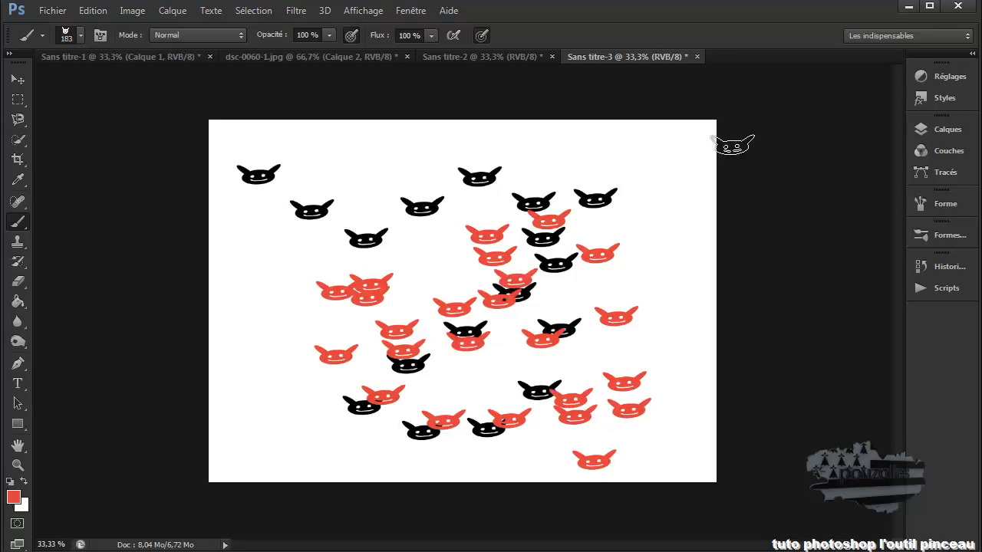
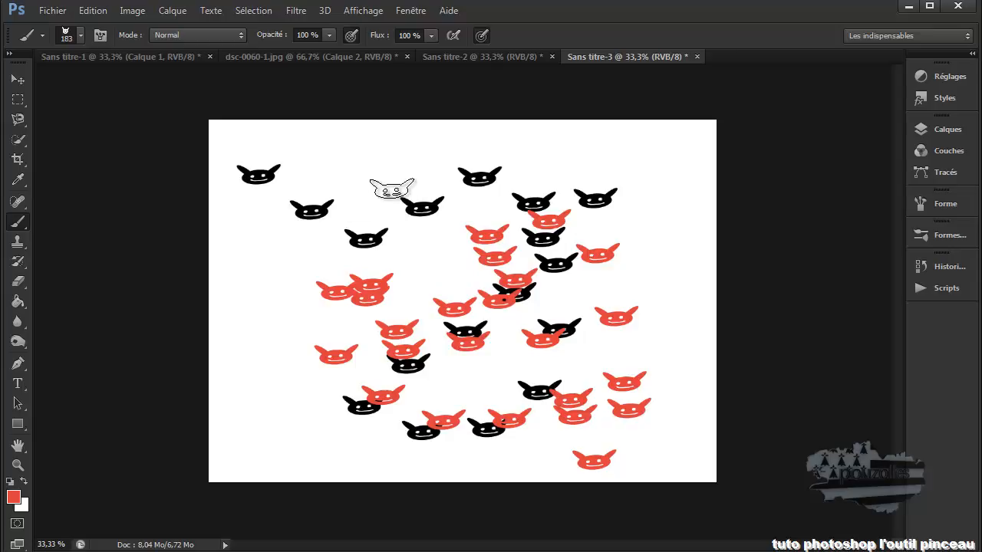
Close the documents Sans titre-3 and Sans titre-2 without saving.
click(696, 56)
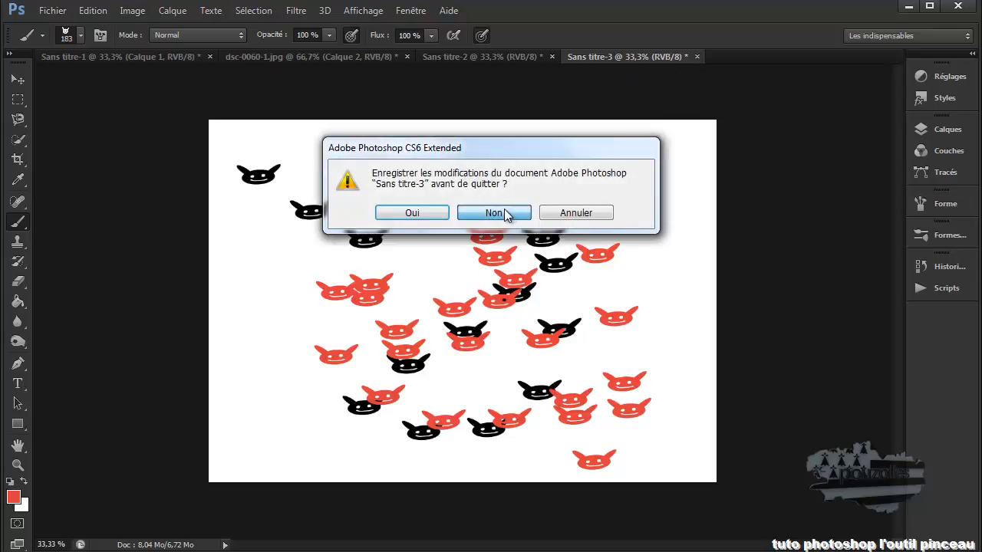
click(503, 213)
click(551, 57)
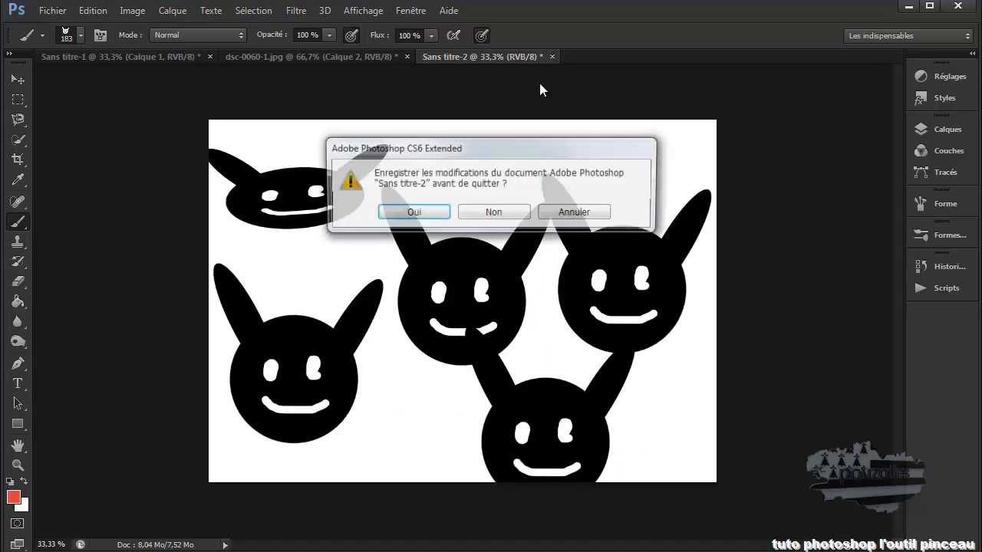
click(493, 212)
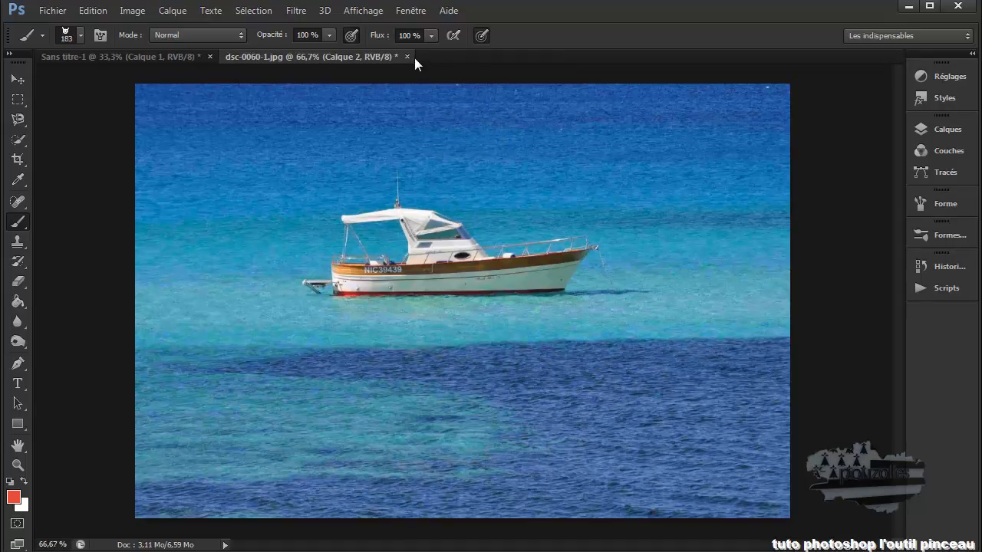
Select a hard round brush and delete the 706 px face brush from the brush presets.
click(81, 34)
click(60, 154)
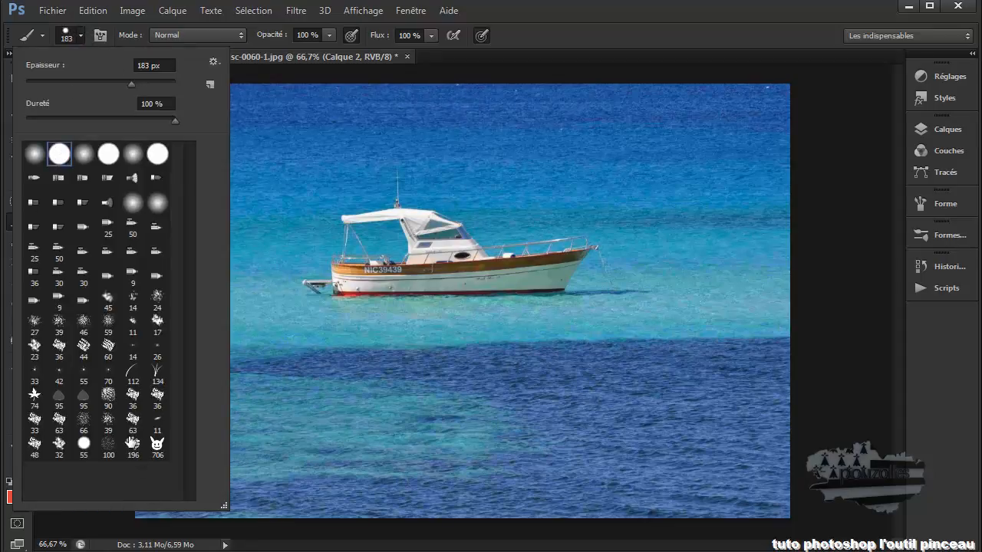
right_click(157, 446)
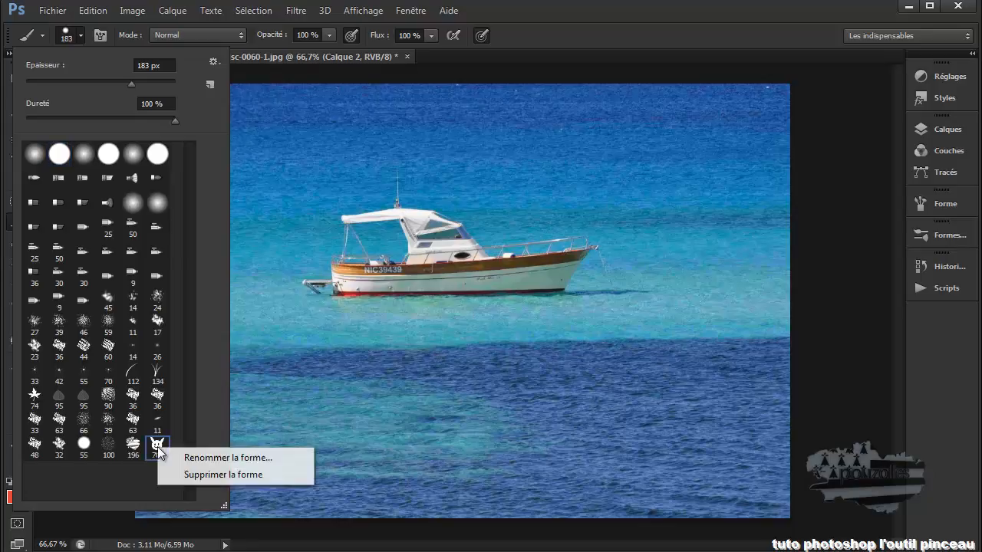
click(240, 475)
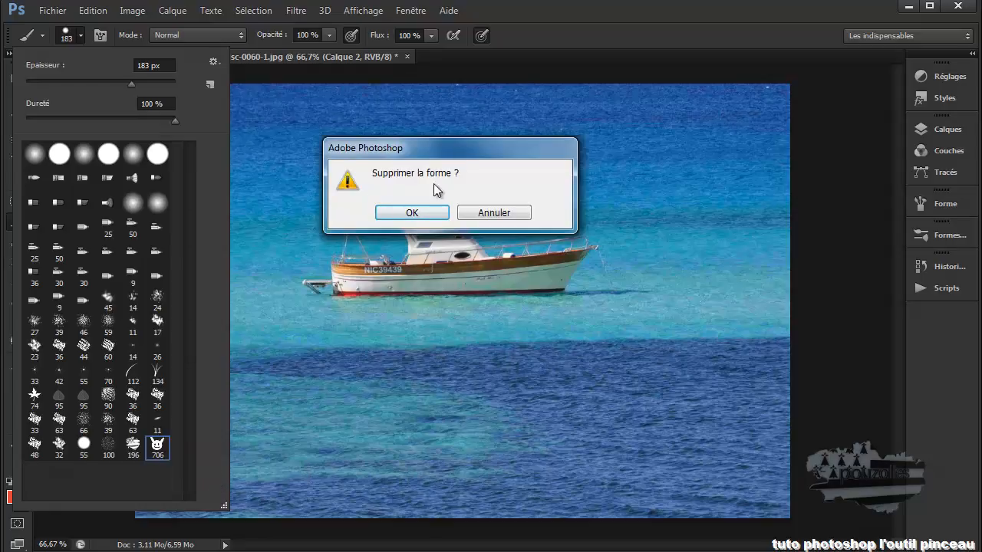
click(414, 213)
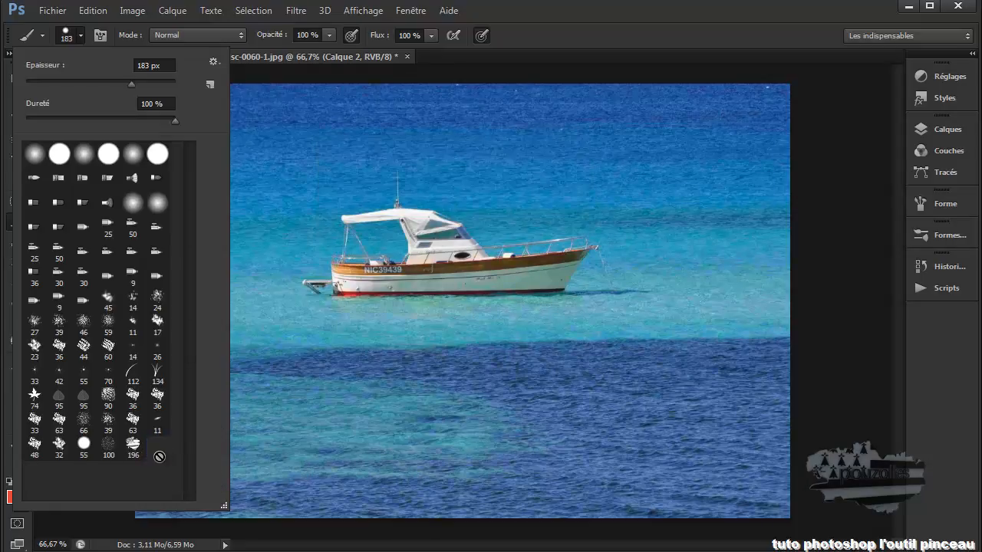
Try a broad red stroke across the boat with the 183 px hard round brush and undo it.
mouse_move(403, 203)
mouse_down()
mouse_move(439, 267)
mouse_move(529, 259)
mouse_up()
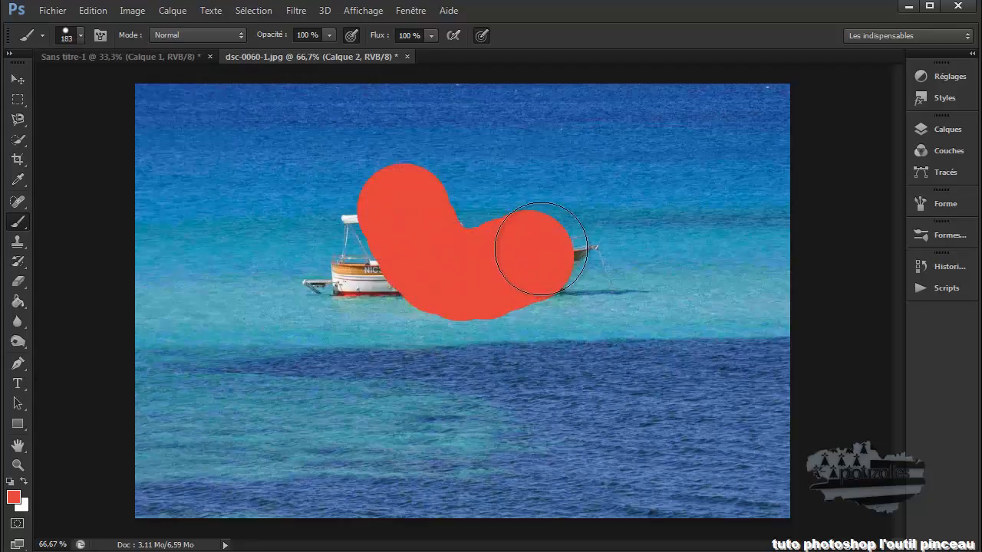
click(93, 11)
click(106, 26)
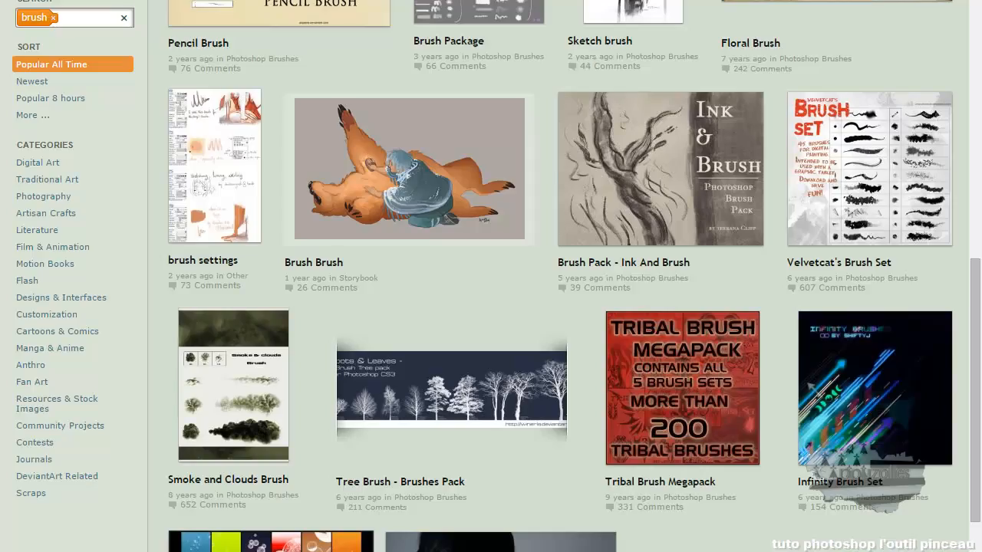
Browse the DeviantArt results for "brush" in the web browser and view the Smoke and Clouds Brush page.
scroll(442, 259, up, 10)
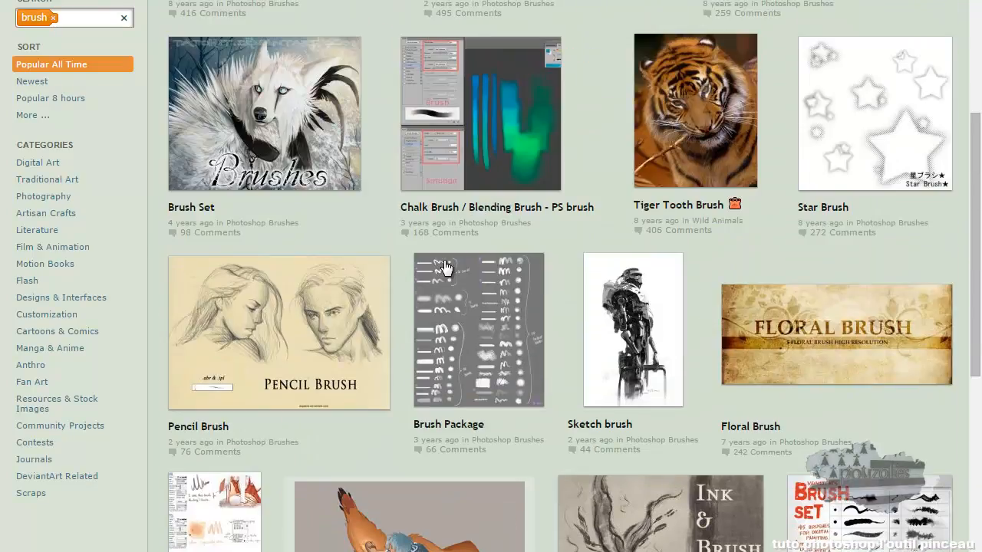
scroll(444, 270, up, 1)
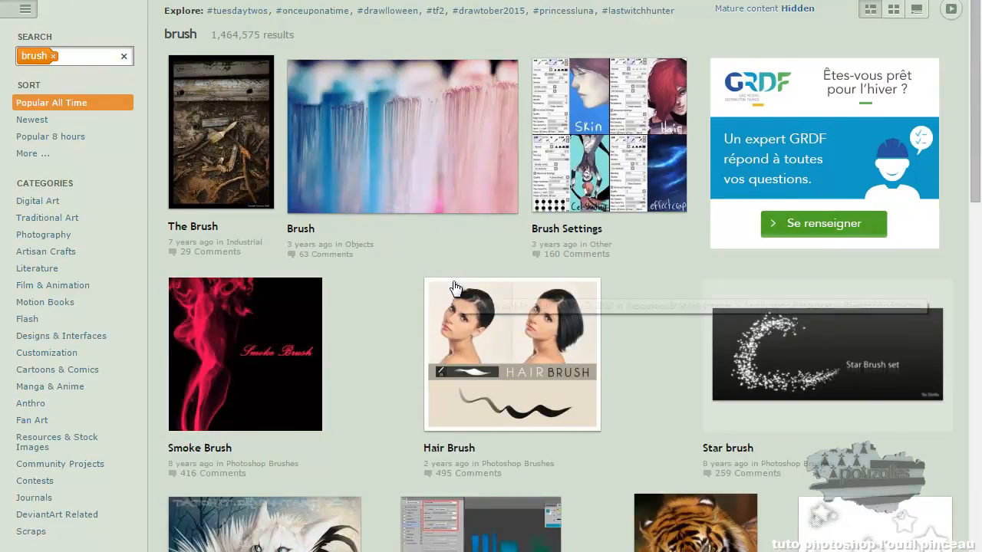
scroll(452, 287, down, 3)
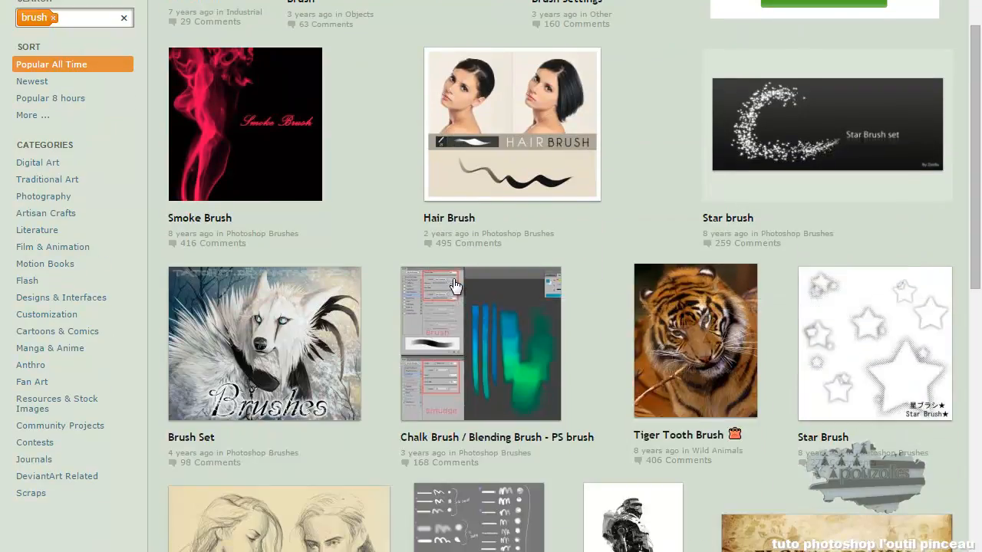
scroll(452, 287, down, 3)
scroll(452, 287, down, 2)
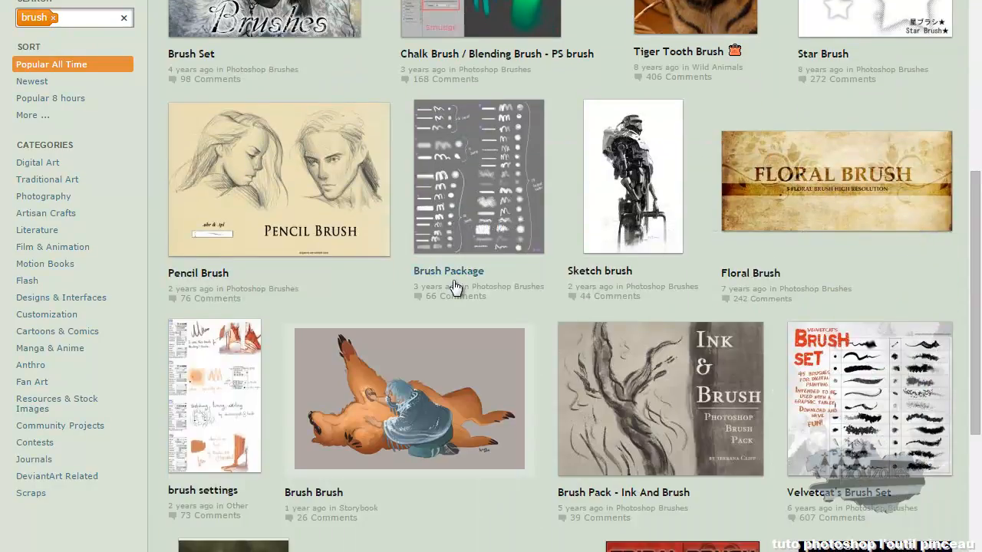
scroll(455, 285, down, 2)
scroll(456, 283, up, 4)
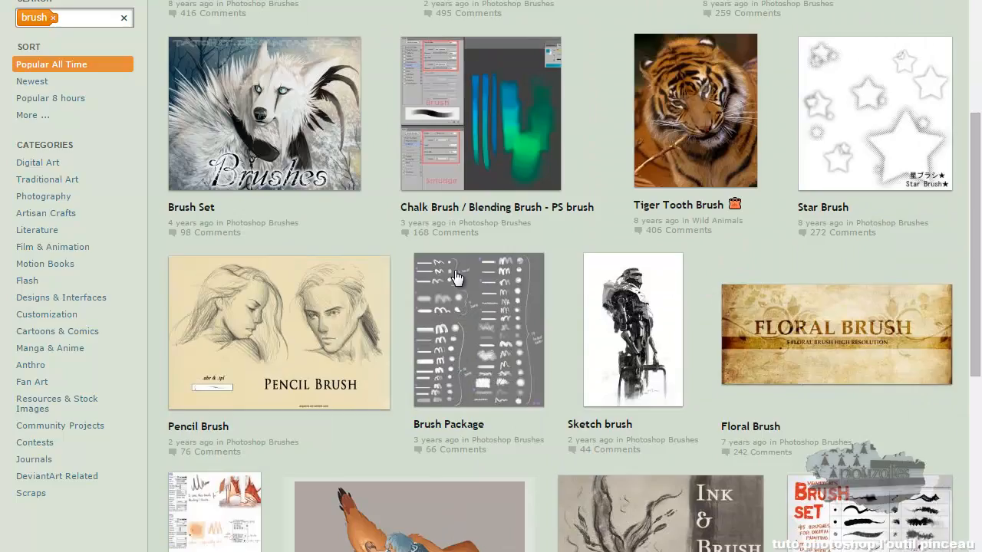
scroll(455, 277, up, 4)
scroll(457, 278, down, 4)
scroll(460, 279, down, 8)
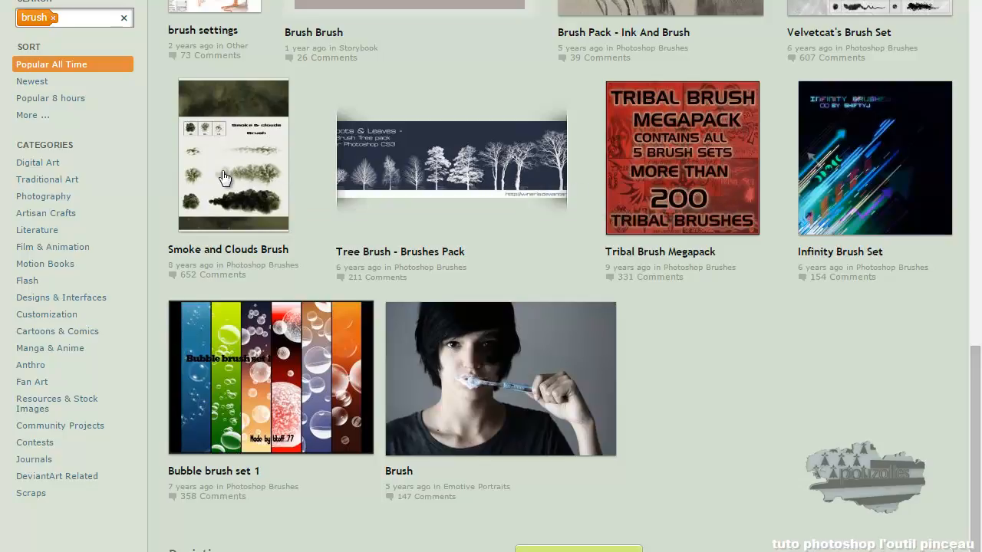
click(236, 147)
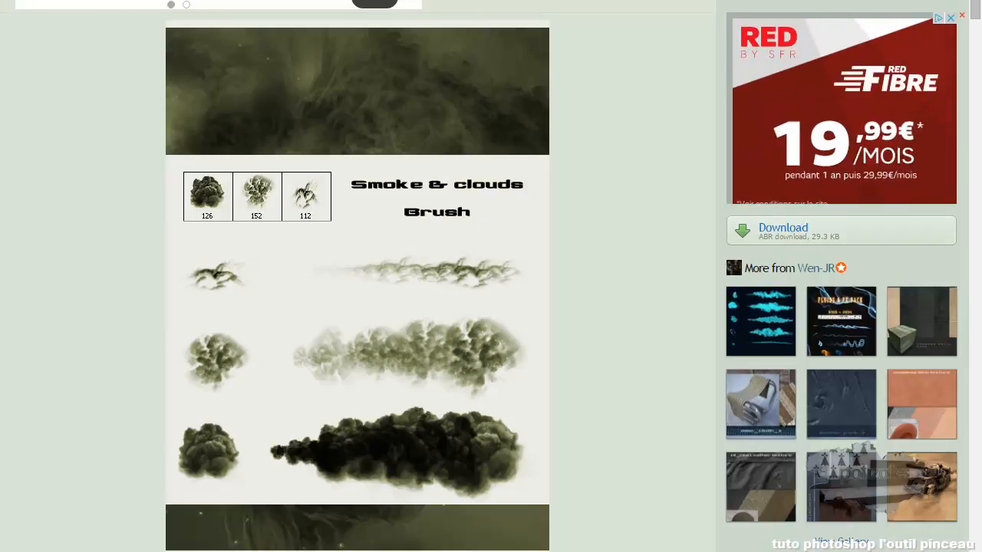
key(alt+Left)
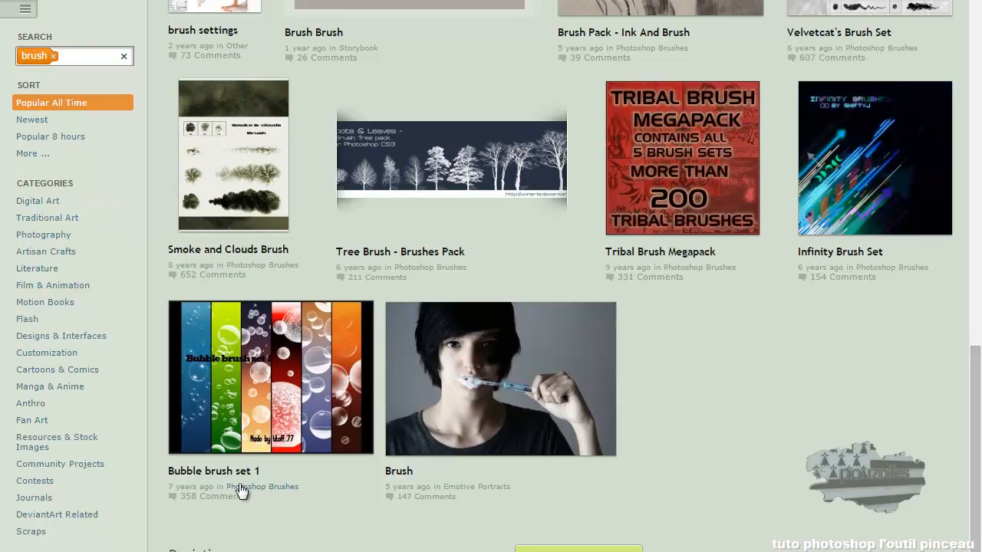
View the downloaded ABR brush files in the Bureau folder in Windows Explorer and return to Photoshop.
mouse_move(99, 551)
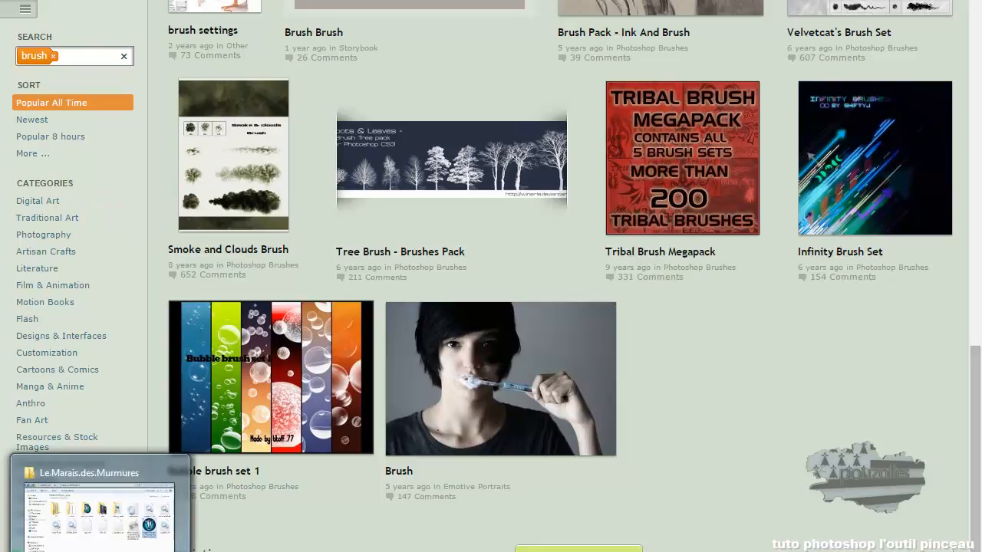
click(100, 551)
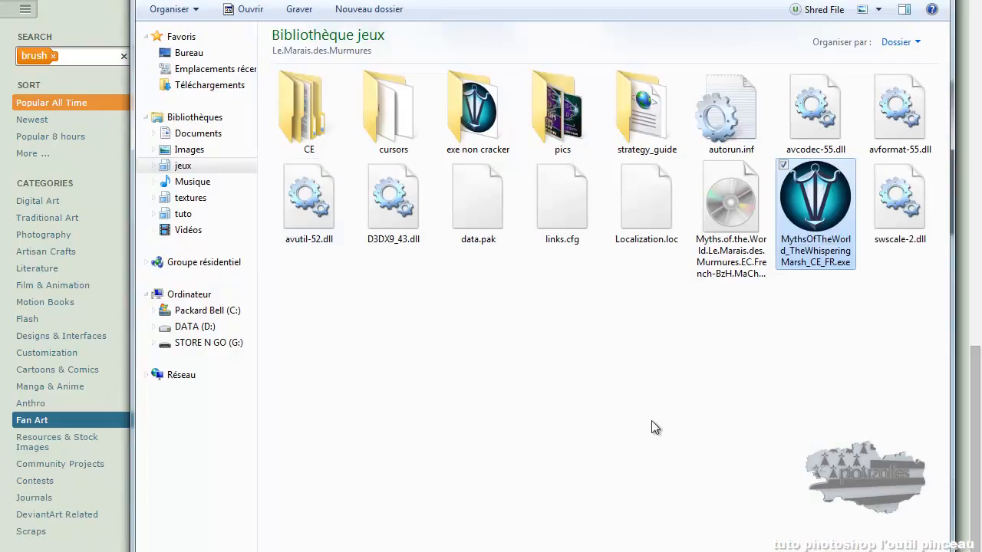
click(190, 55)
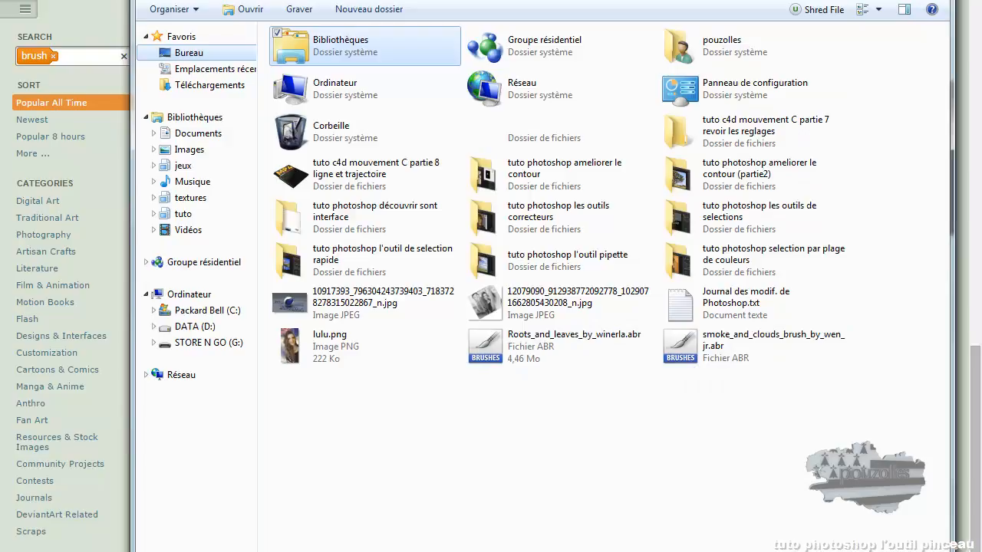
key(alt+Tab)
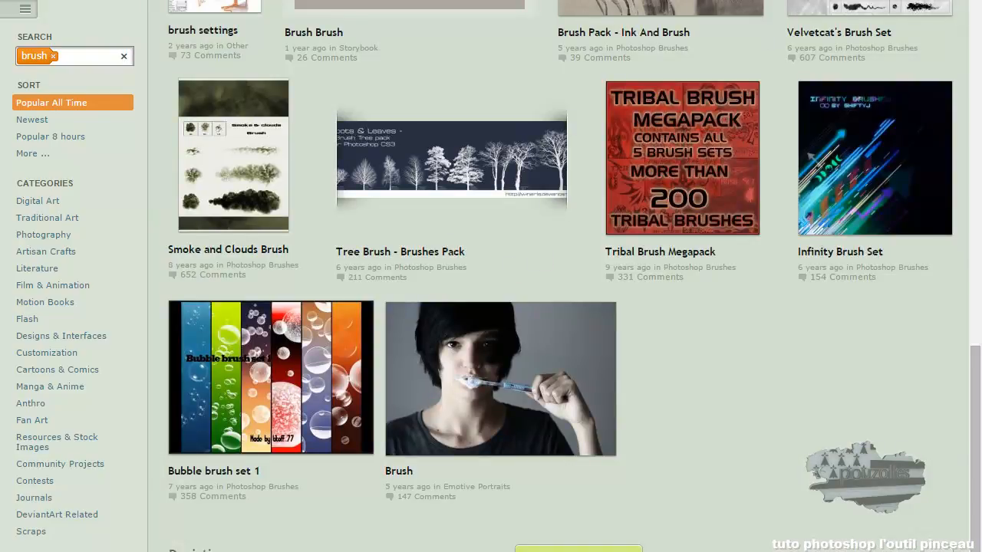
key(alt+Tab)
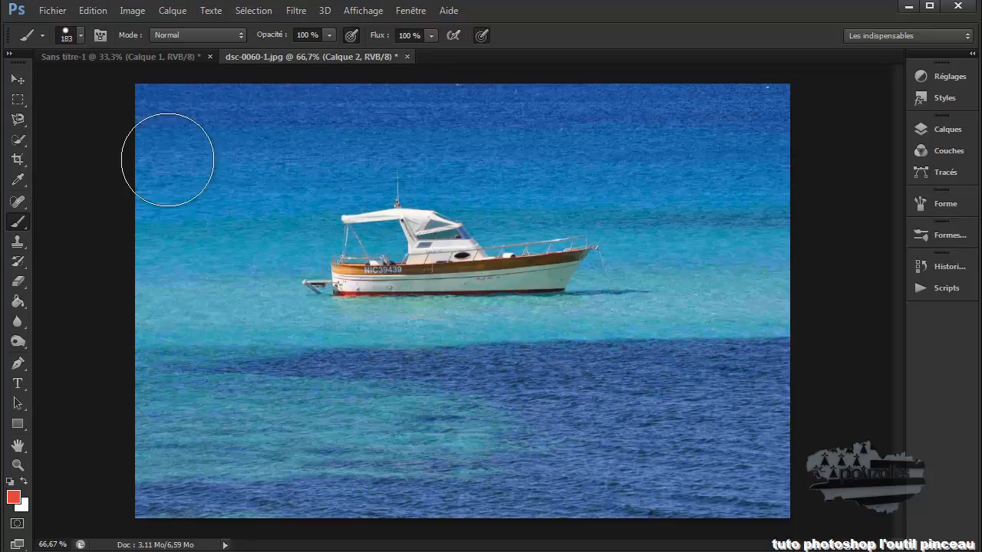
click(59, 14)
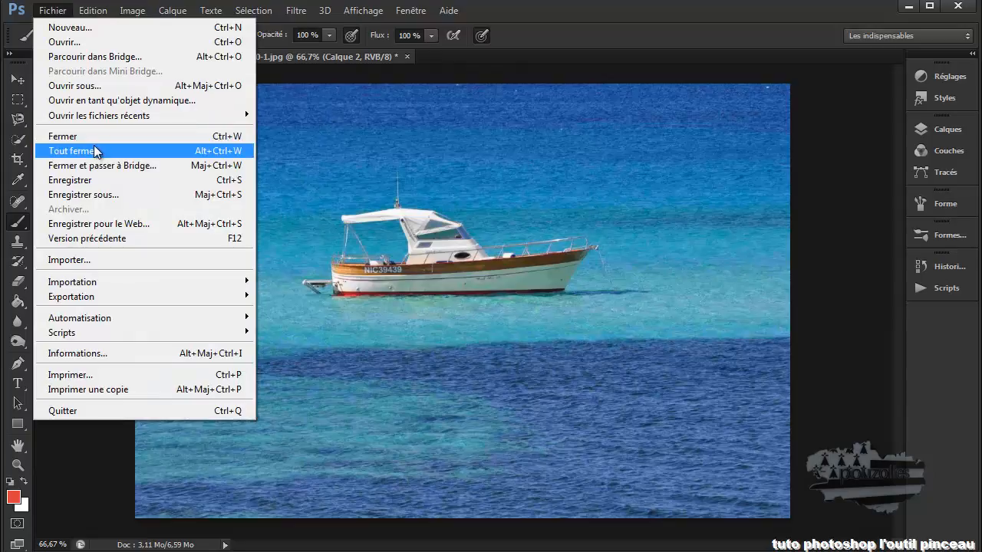
click(102, 431)
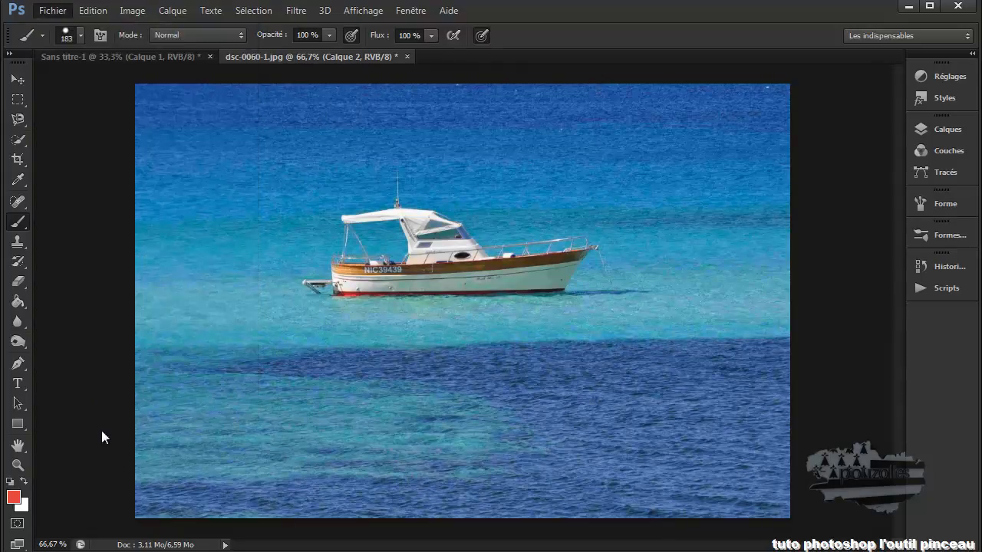
Load the brush file smoke_and_clouds_brush_by_wen_jr.abr from the Bureau folder into the brush presets.
click(80, 34)
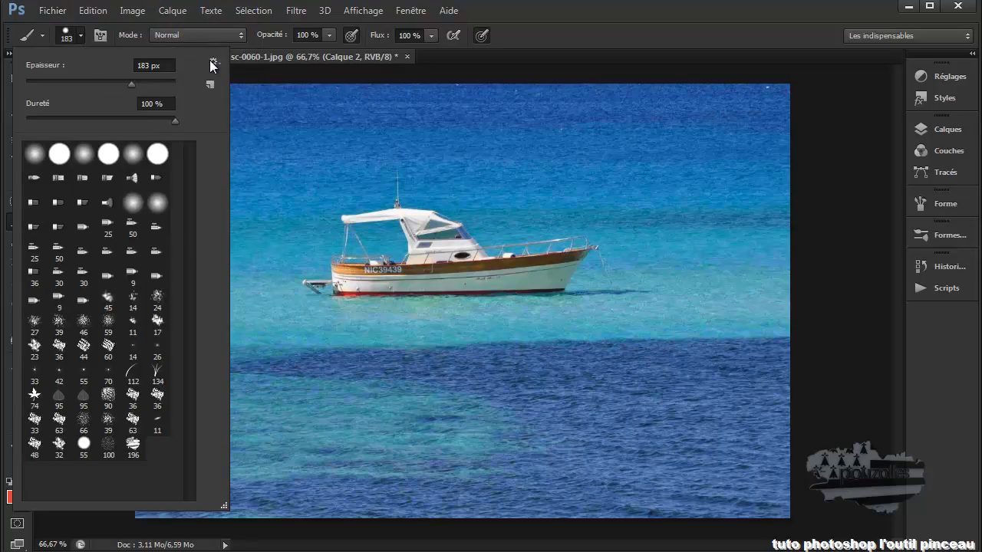
click(214, 63)
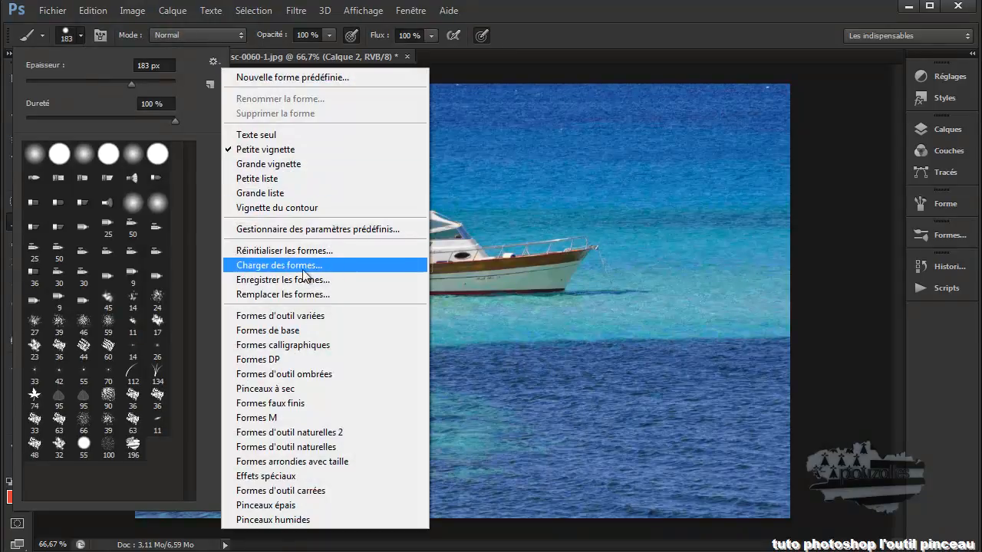
click(280, 269)
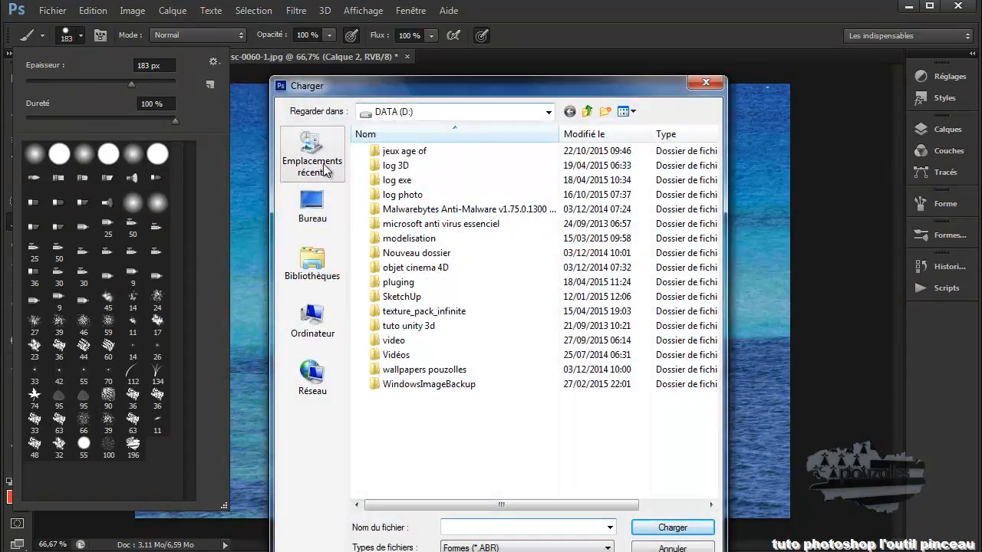
click(318, 201)
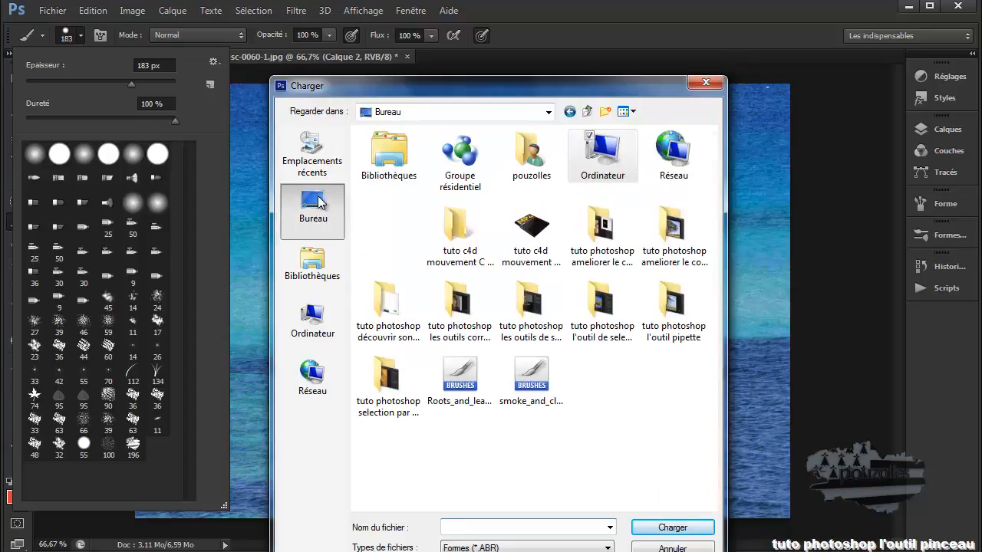
click(462, 383)
click(554, 382)
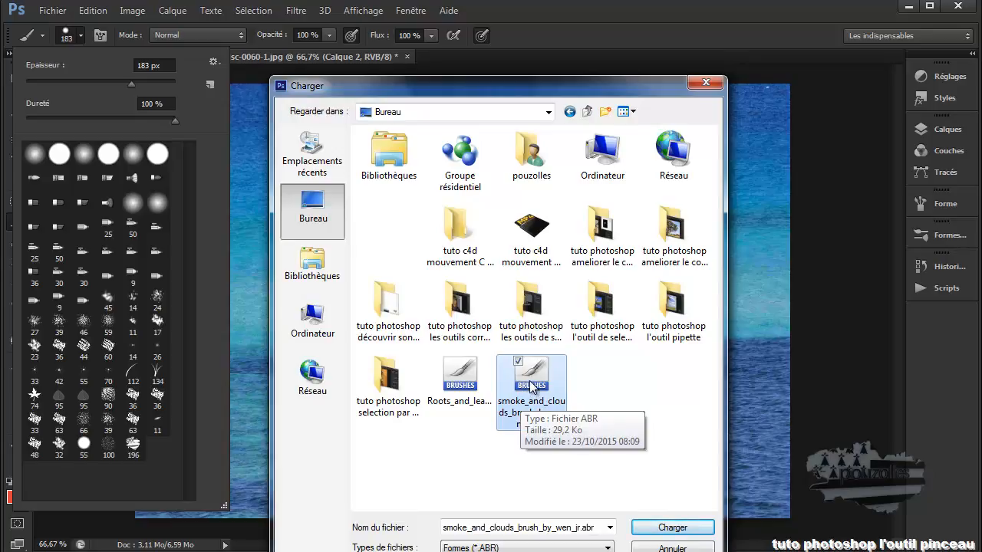
click(690, 529)
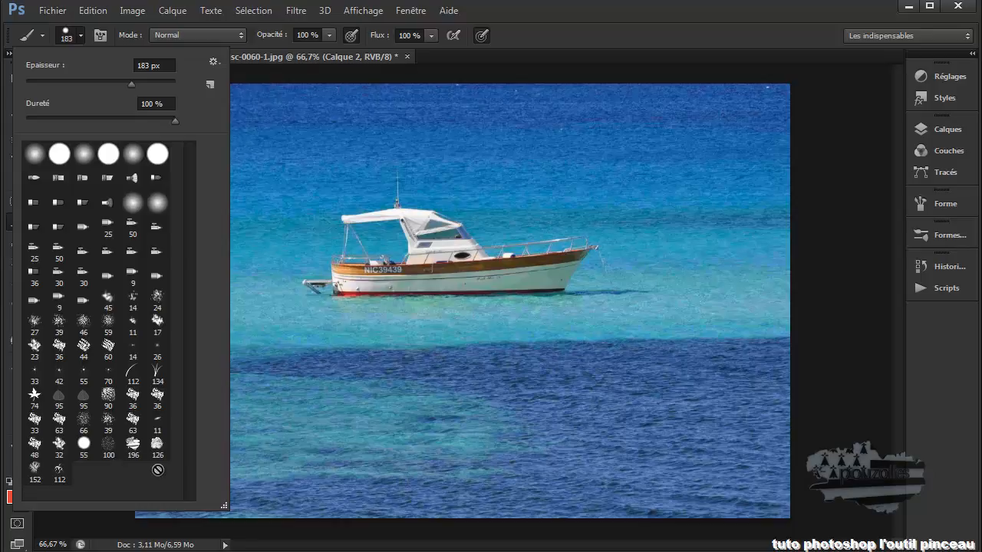
Undo a red trial stamp of the 196 px logo brush and stamp the logo in black on the water left of the boat.
click(132, 449)
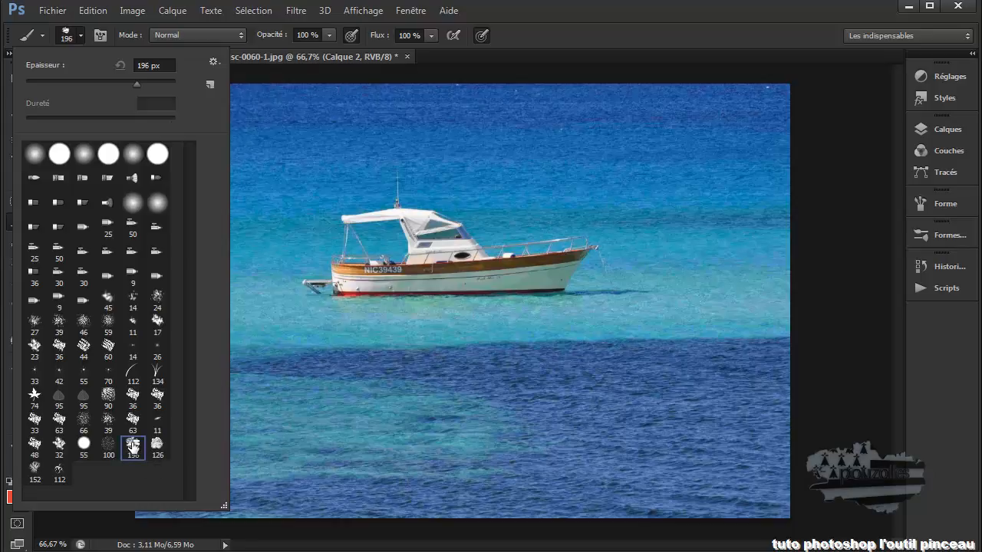
click(332, 374)
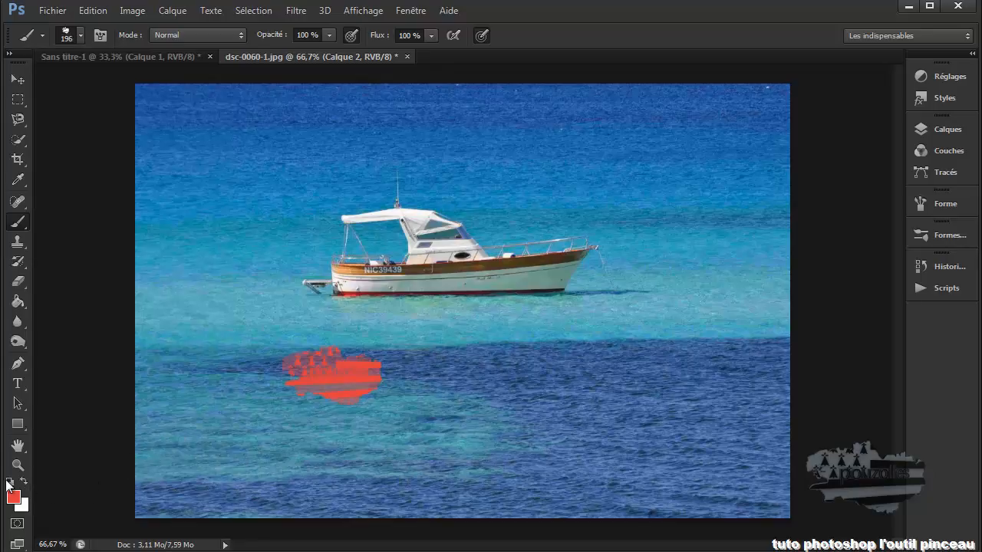
click(92, 11)
click(92, 27)
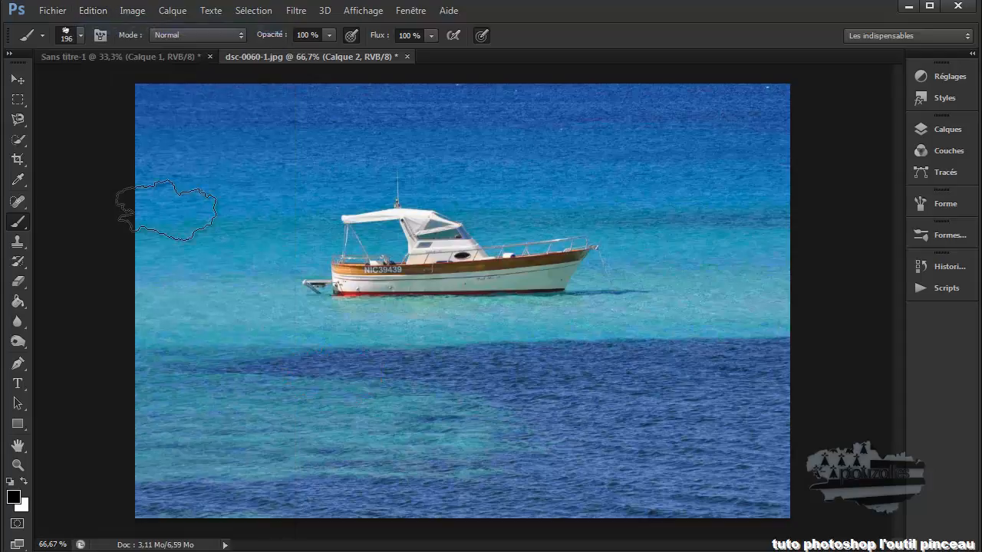
click(223, 204)
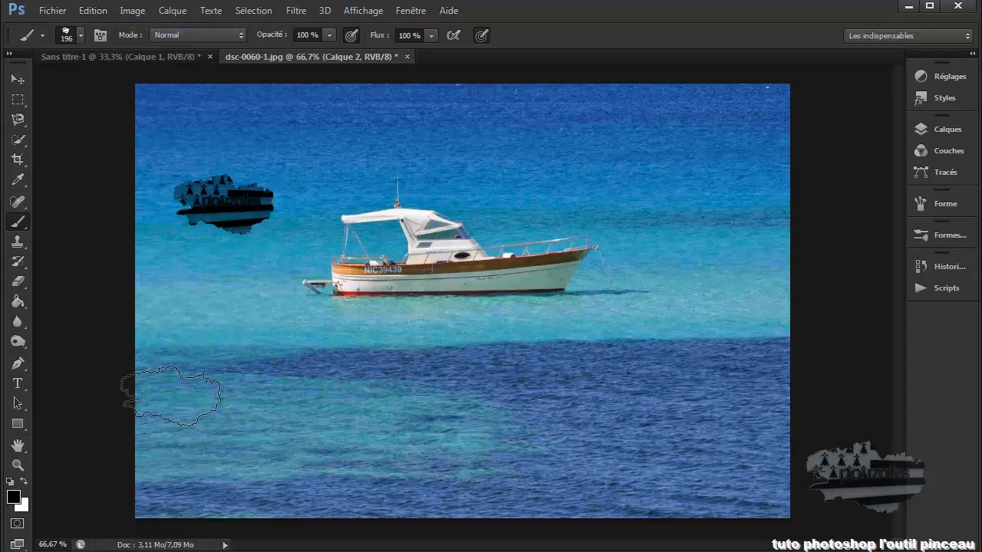
Choose the 126 px smoke brush, try a single black puff below the boat and undo it.
click(80, 35)
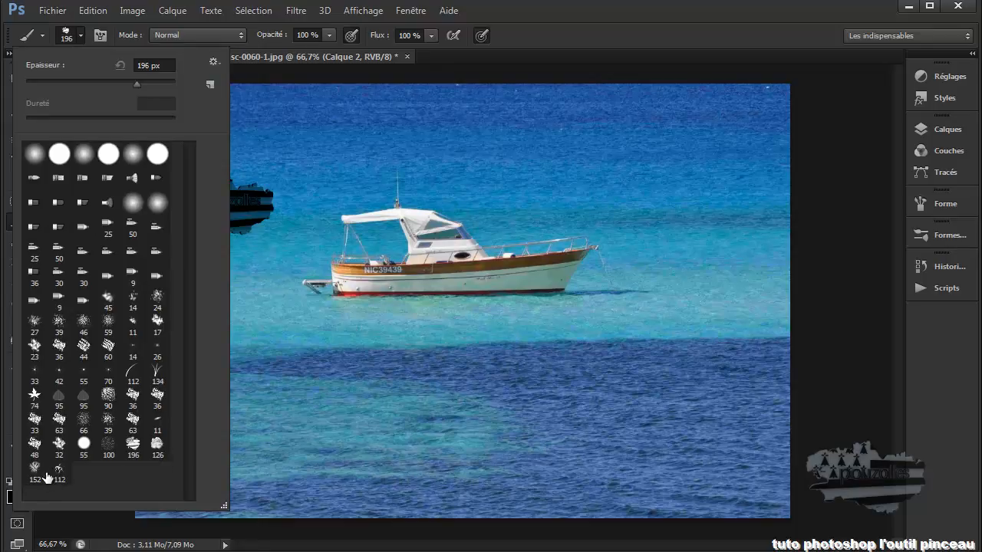
click(156, 444)
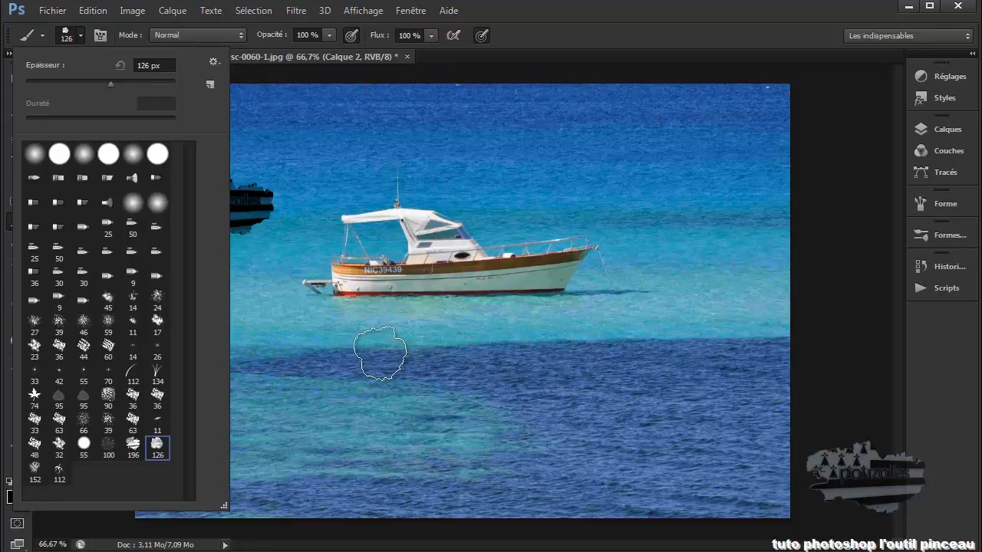
click(377, 349)
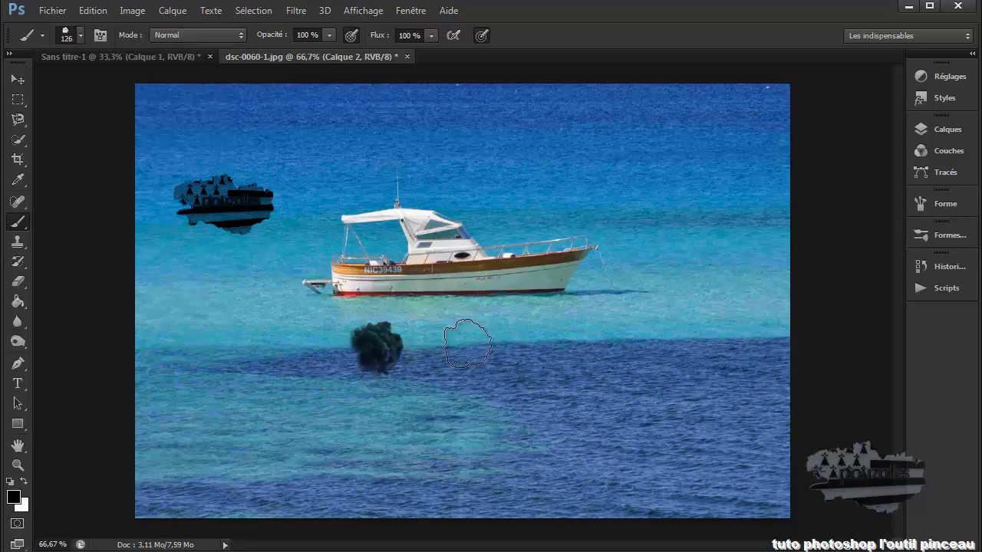
click(95, 11)
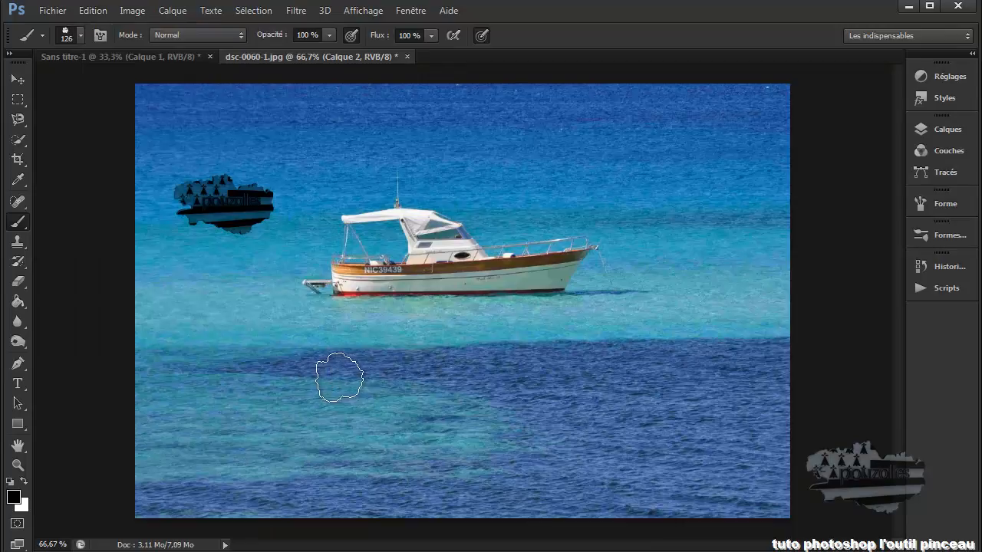
Enlarge the smoke brush to 426 px, set the foreground to light grey RGB 215, 212, 212, and stamp a cloud above the boat's bow.
drag(337, 377, 440, 387)
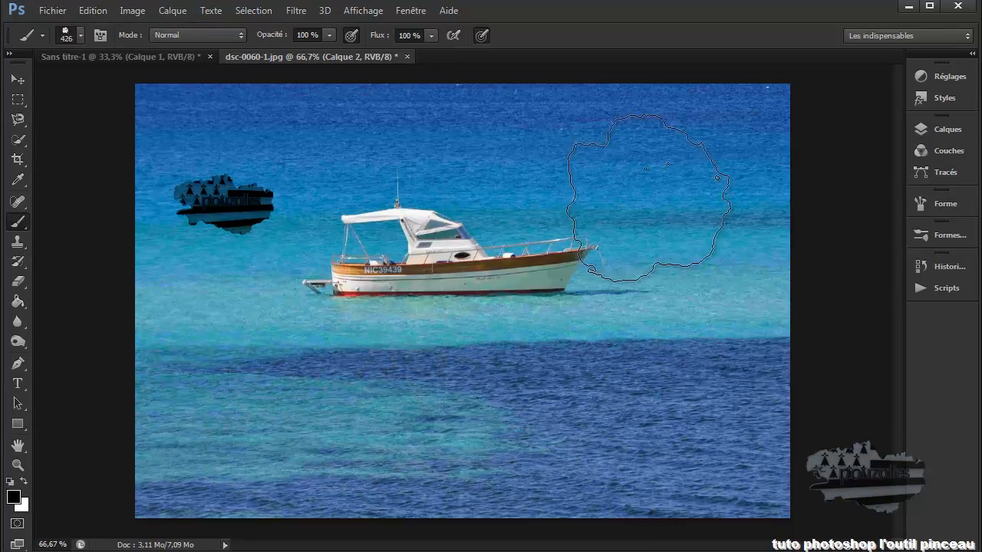
click(15, 497)
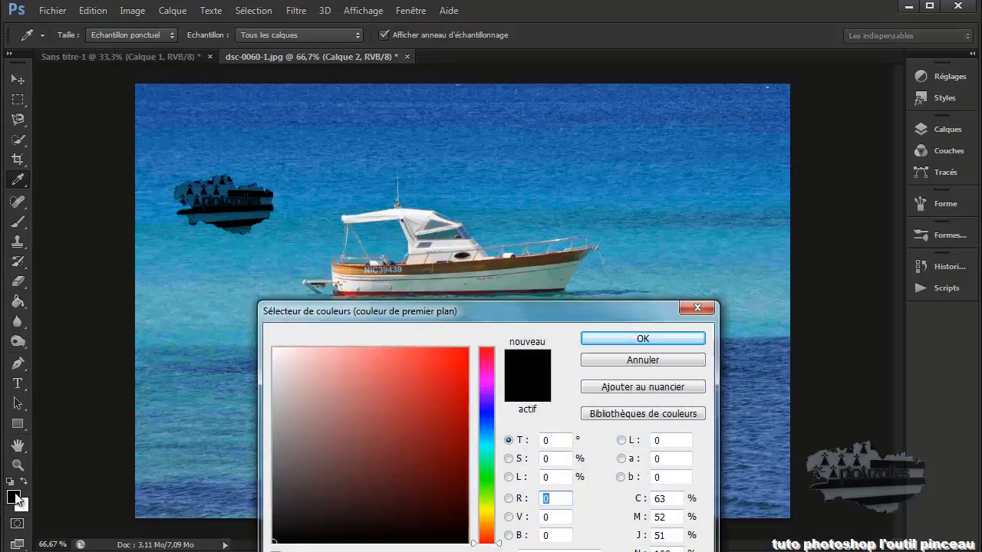
click(275, 378)
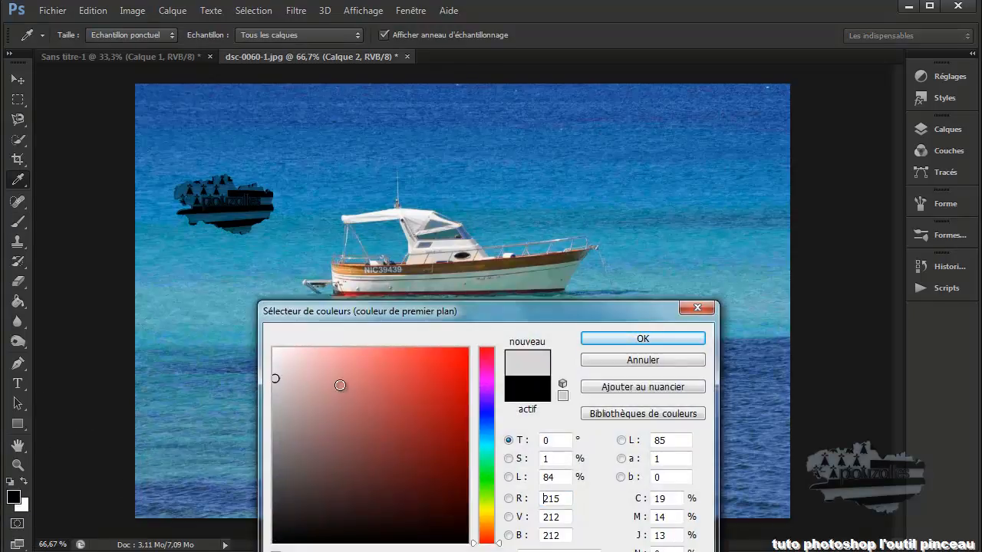
click(642, 338)
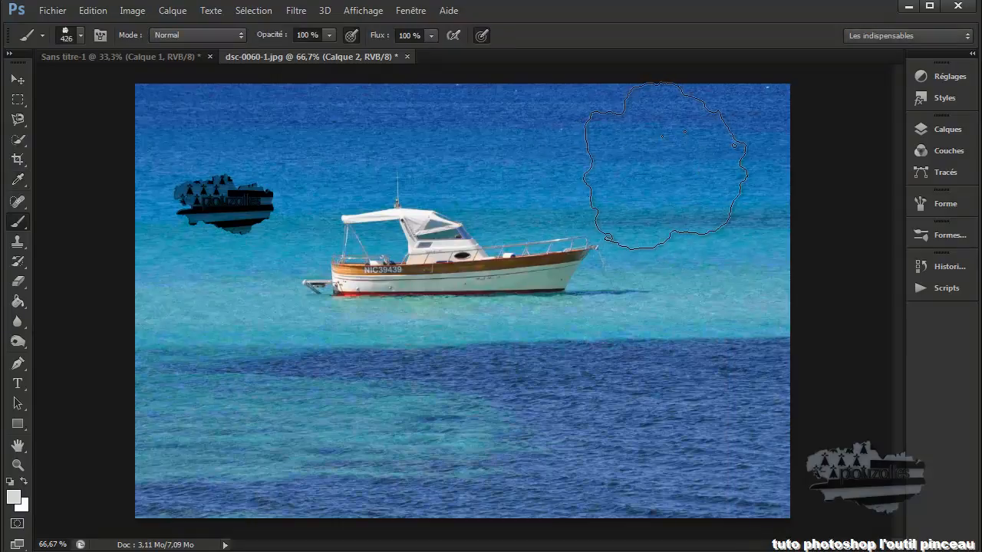
click(665, 166)
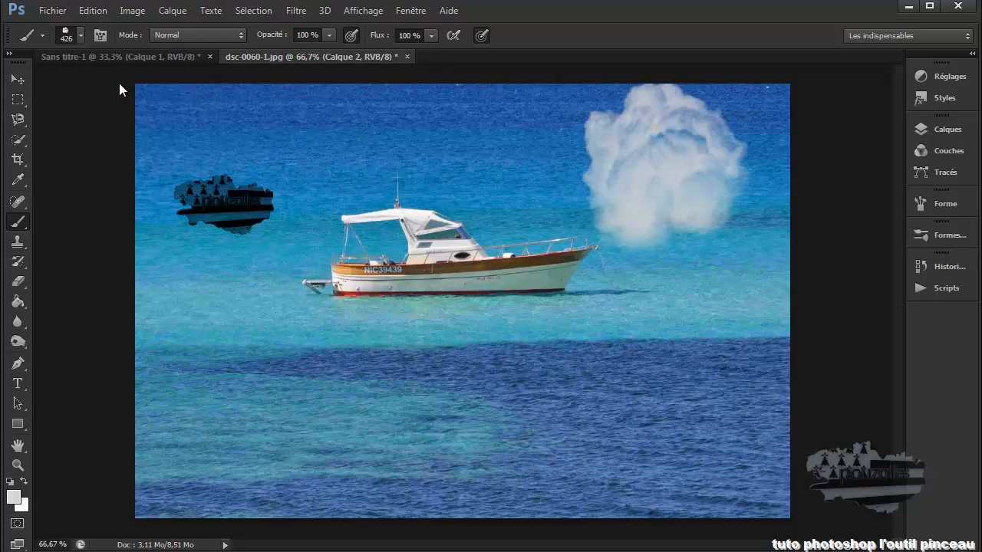
Choose the 152 px smoke brush, enlarge it to 458 px, and stamp puffs on the water below the bow and over the boat's stern.
click(80, 35)
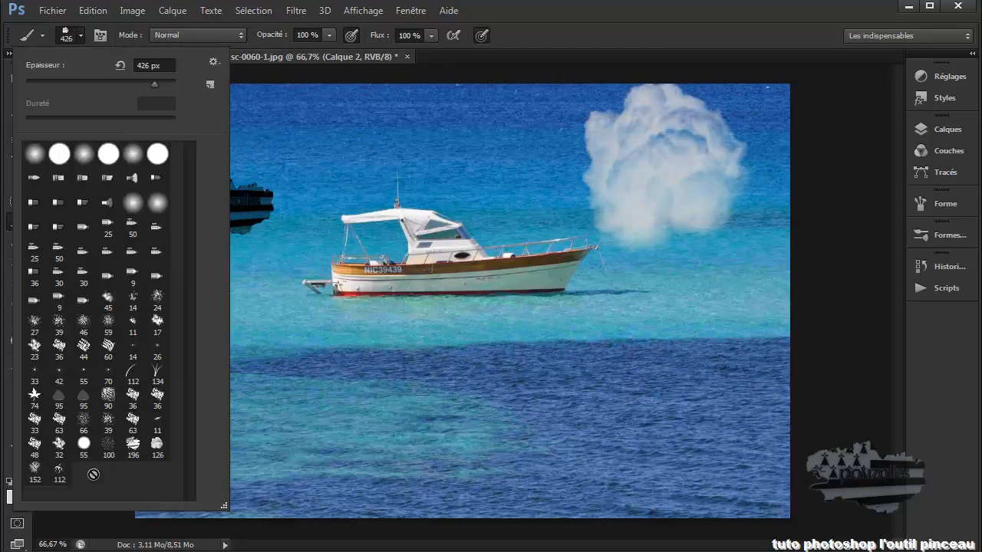
click(34, 475)
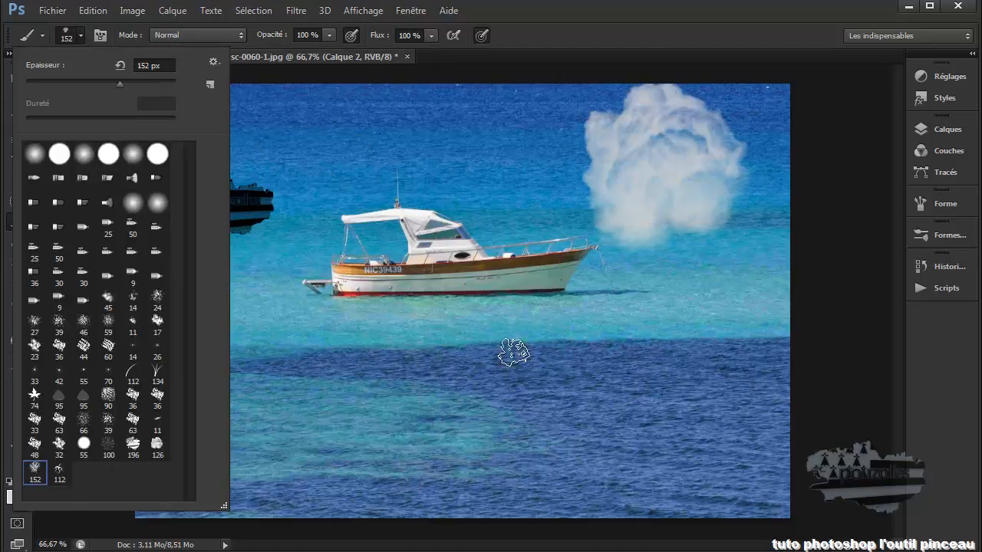
drag(529, 350, 610, 355)
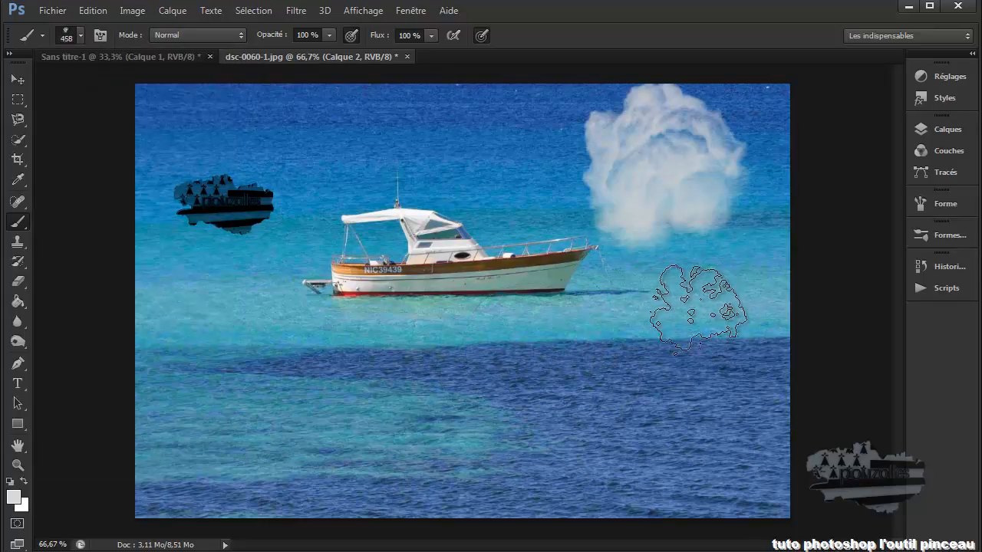
click(678, 338)
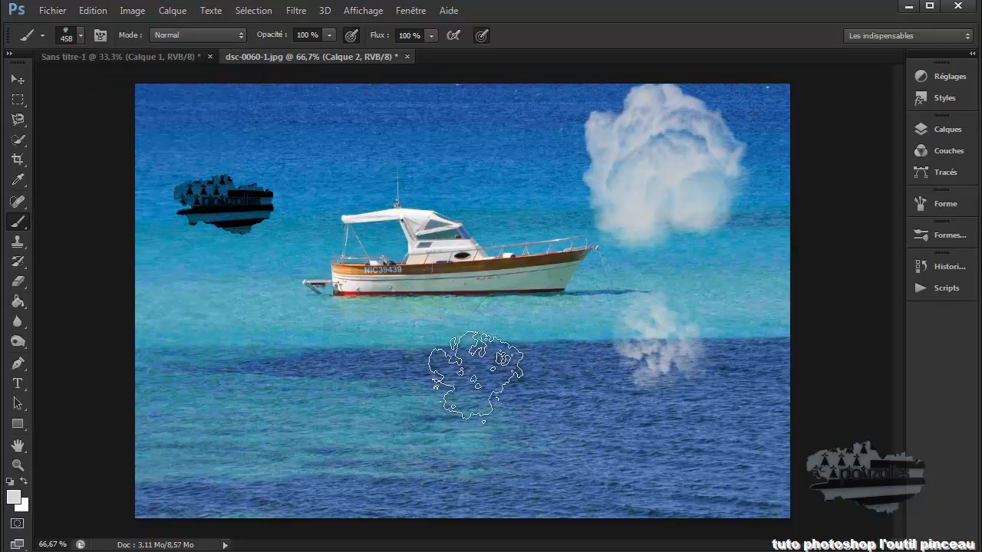
drag(404, 261, 284, 257)
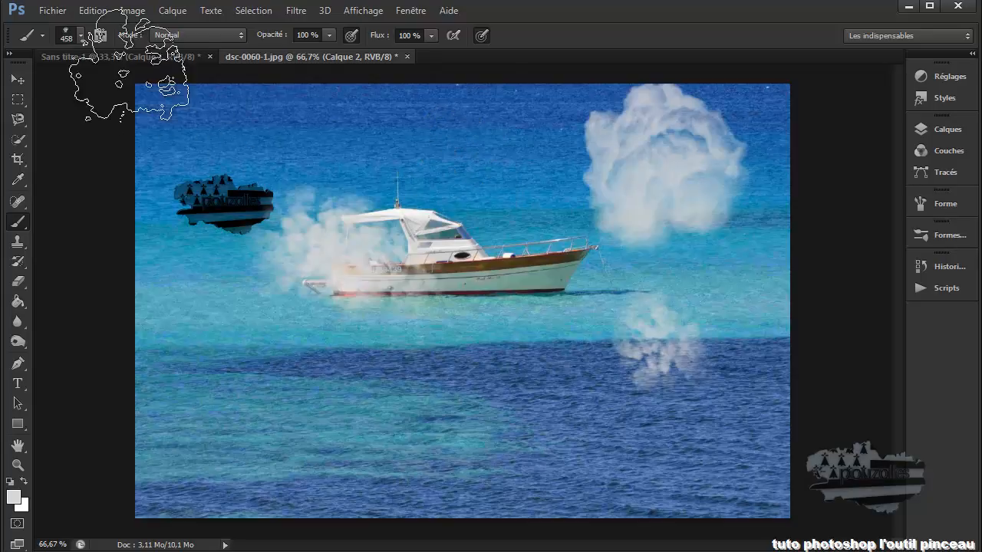
Choose the 112 px smoke brush, enlarge it to 556 px, and stamp light grey wisps on the water below and above the boat.
click(79, 36)
click(60, 471)
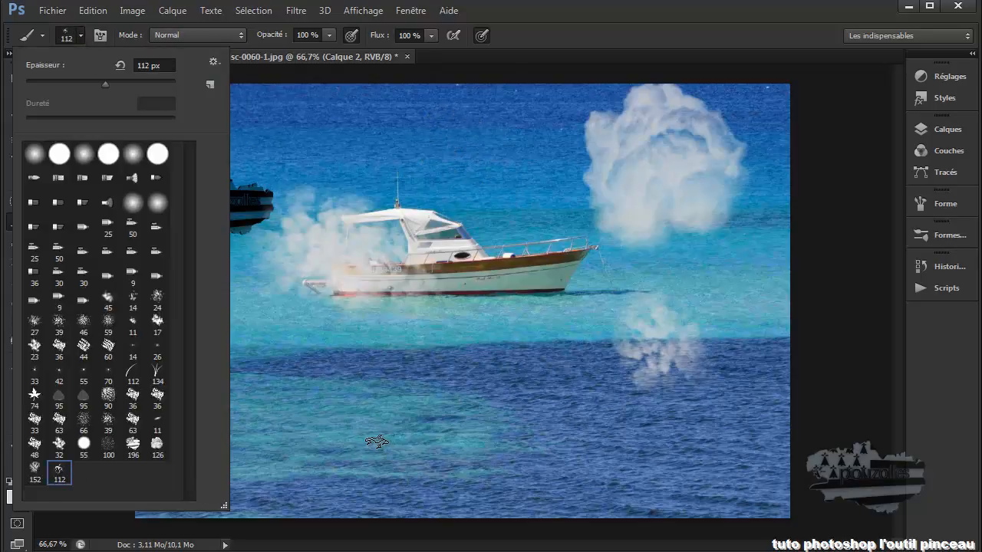
drag(375, 439, 497, 444)
click(420, 380)
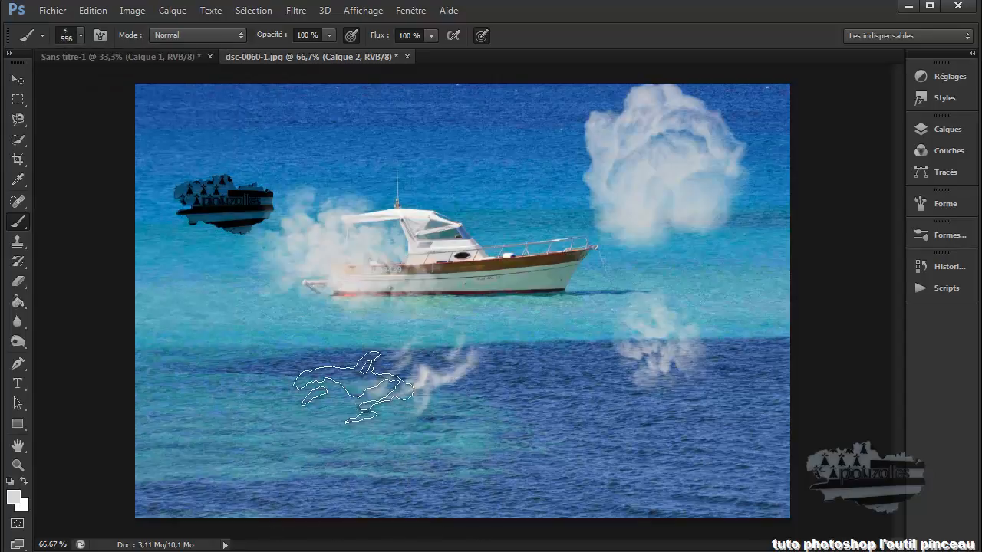
click(313, 338)
click(227, 338)
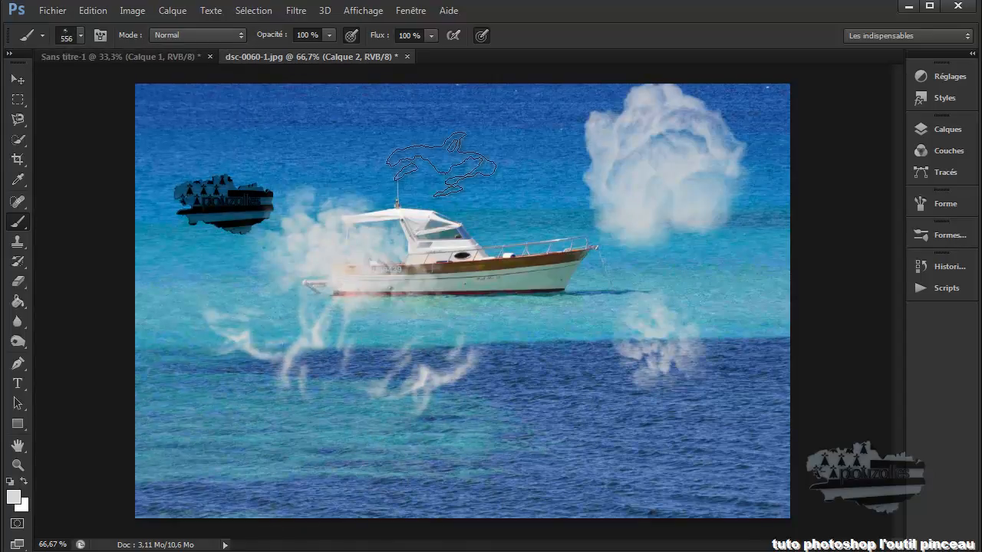
click(453, 165)
click(510, 211)
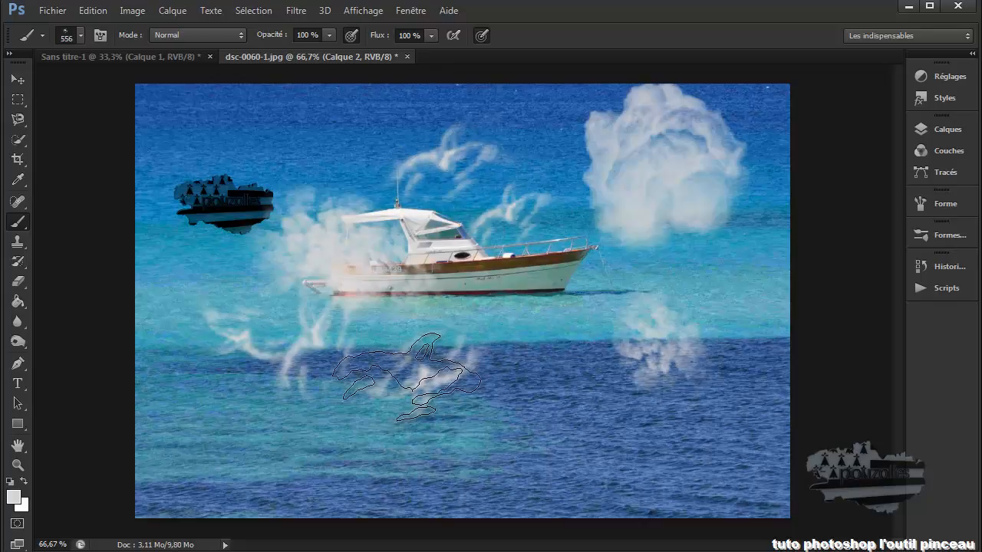
click(407, 376)
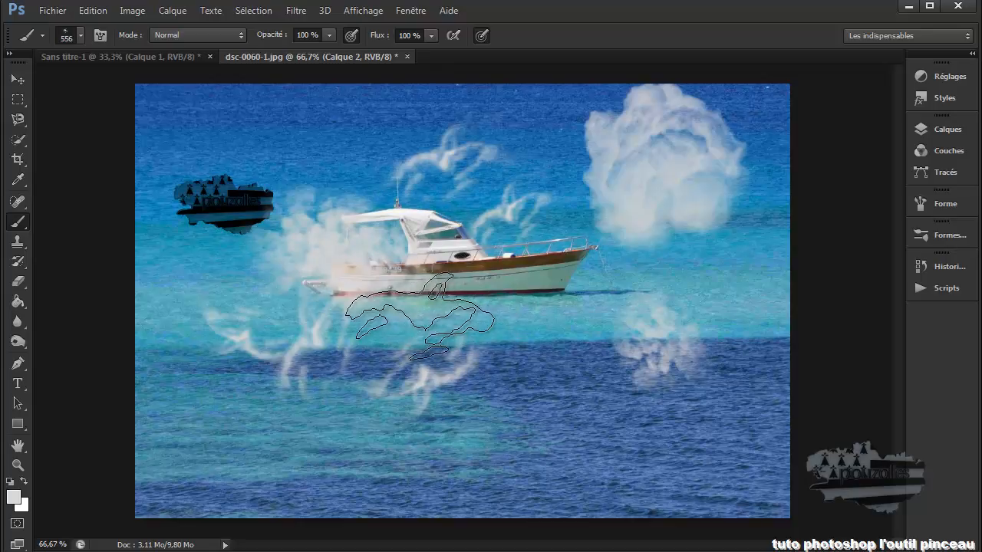
Load the downloaded Roots_and_lea... ABR brush file from the Bureau folder into the brush presets.
click(78, 35)
click(214, 62)
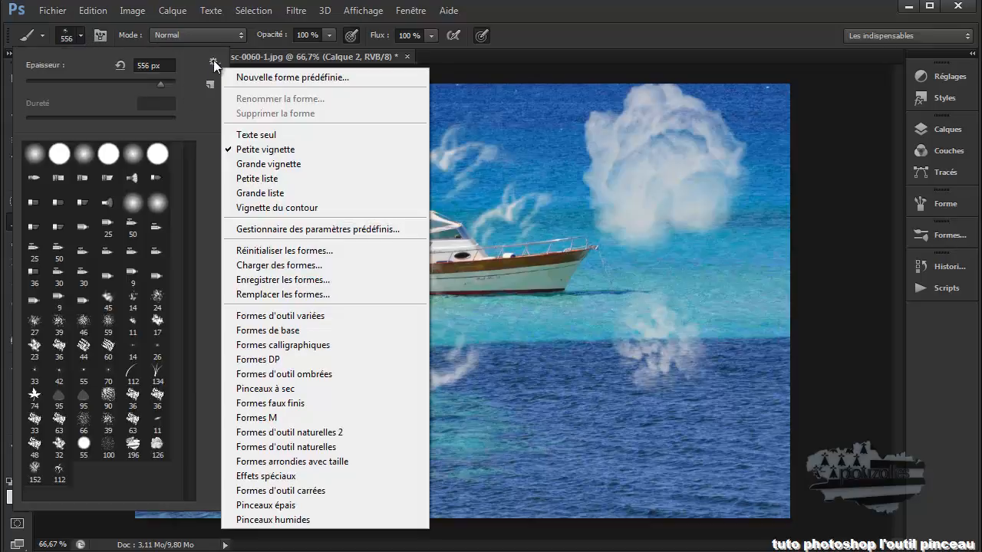
click(321, 267)
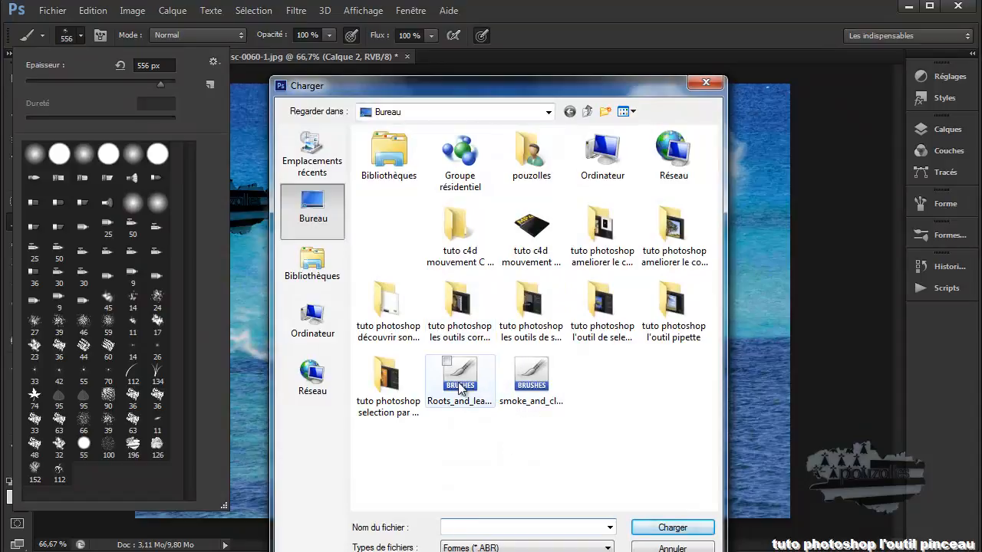
double_click(459, 383)
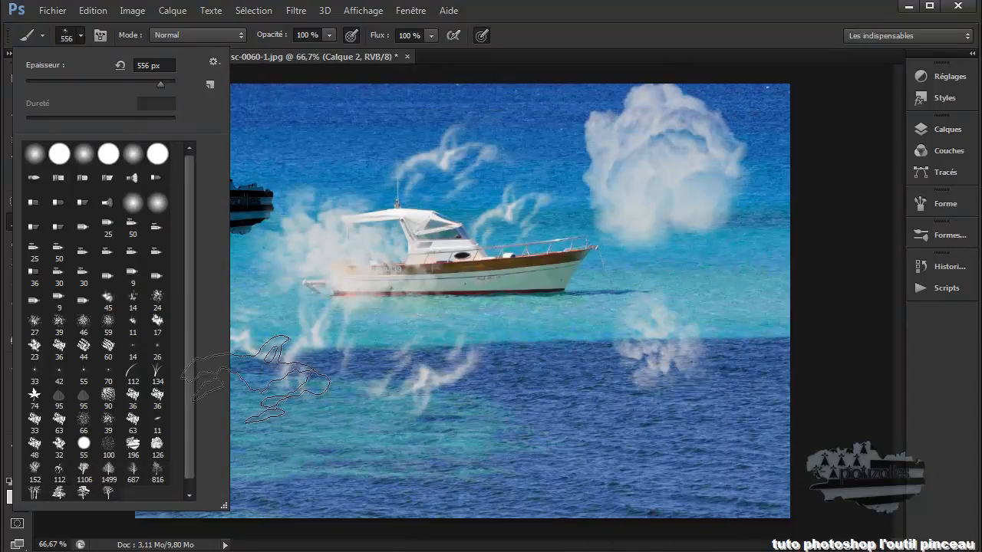
Choose the 1106 px tree brush from the loaded set and stamp a full-size light grey tree over the boat.
scroll(185, 343, down, 1)
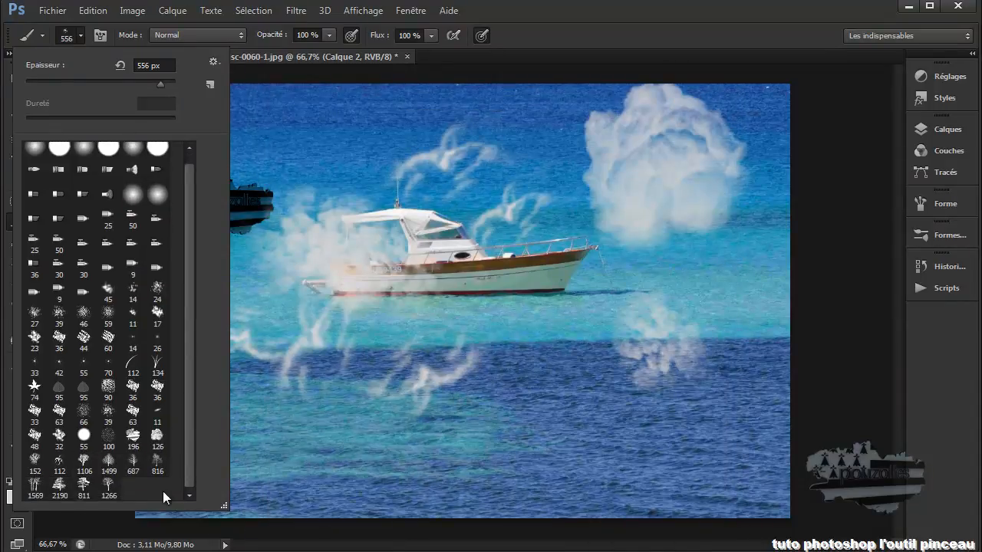
click(84, 462)
click(505, 233)
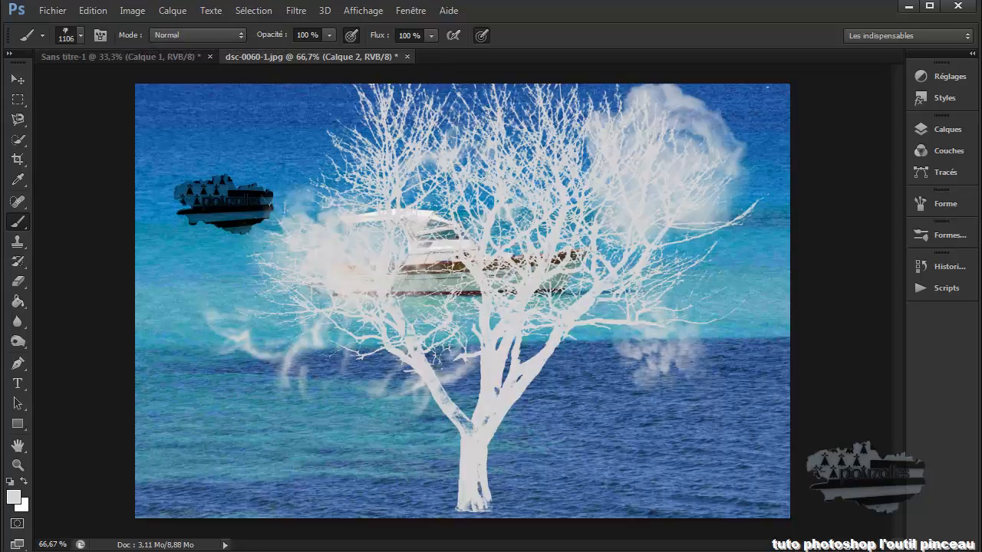
Delete the painted layer Calque 2 and create a new blank layer above Calque 1.
click(954, 135)
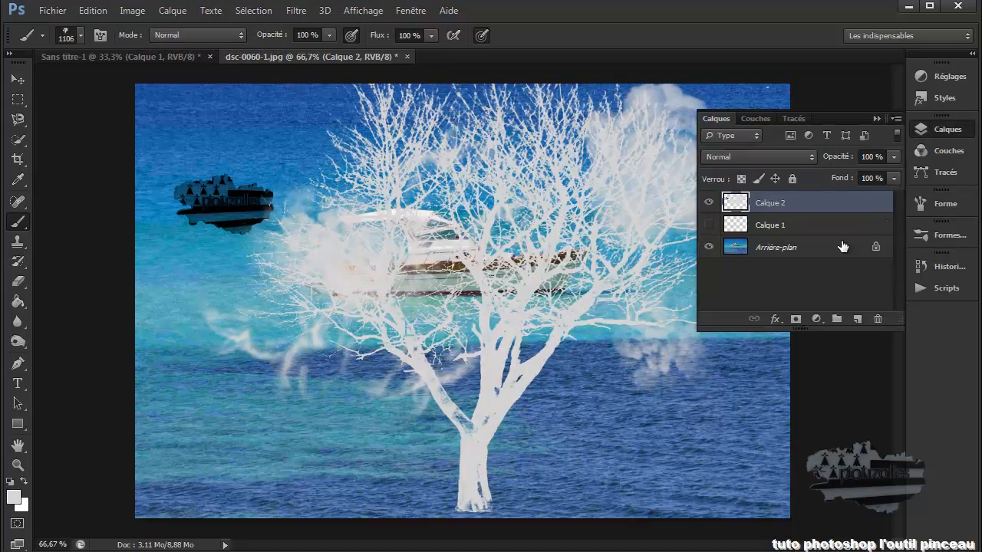
drag(803, 204, 877, 319)
click(858, 319)
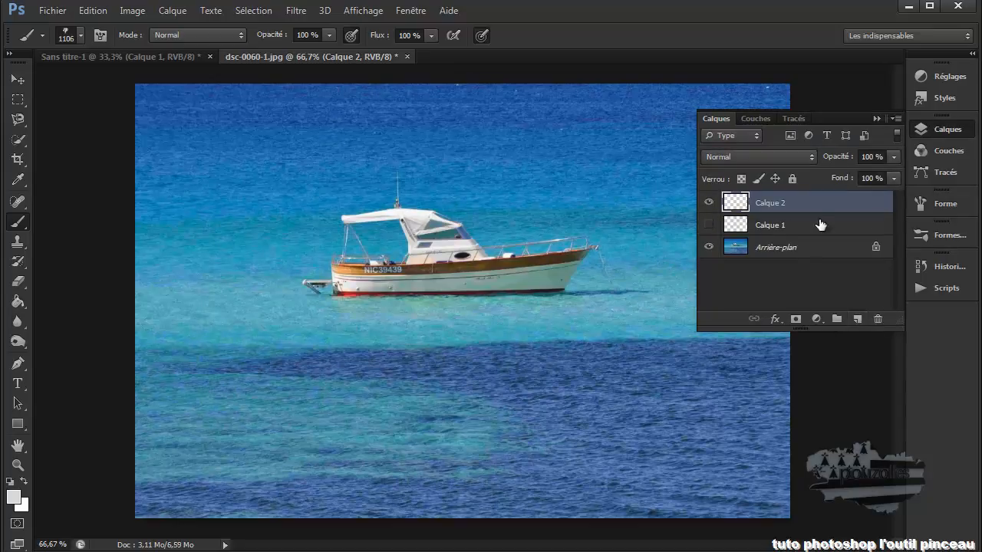
click(875, 119)
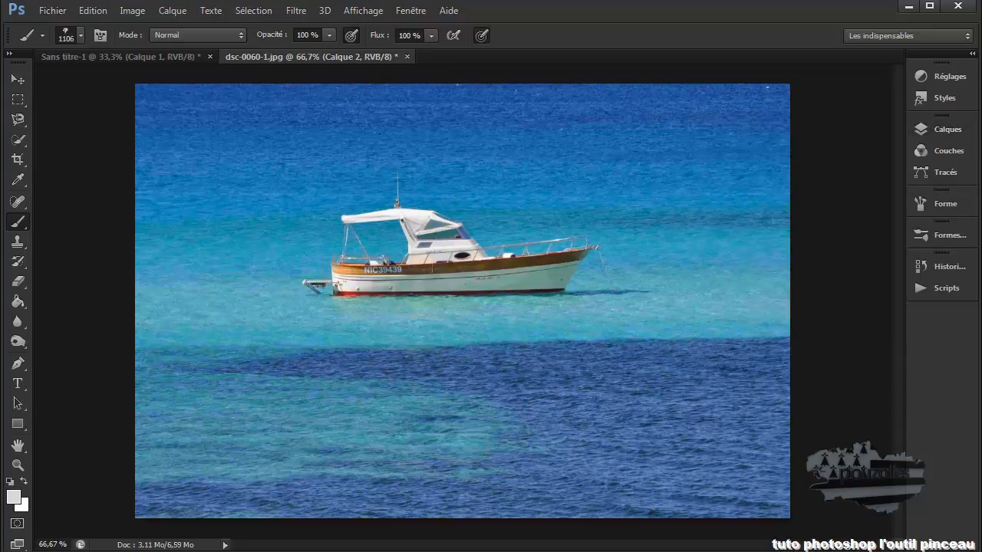
Reduce the tree brush to 794 px and stamp a light grey tree overlapping the boat's stern.
drag(461, 268, 425, 266)
drag(513, 267, 433, 292)
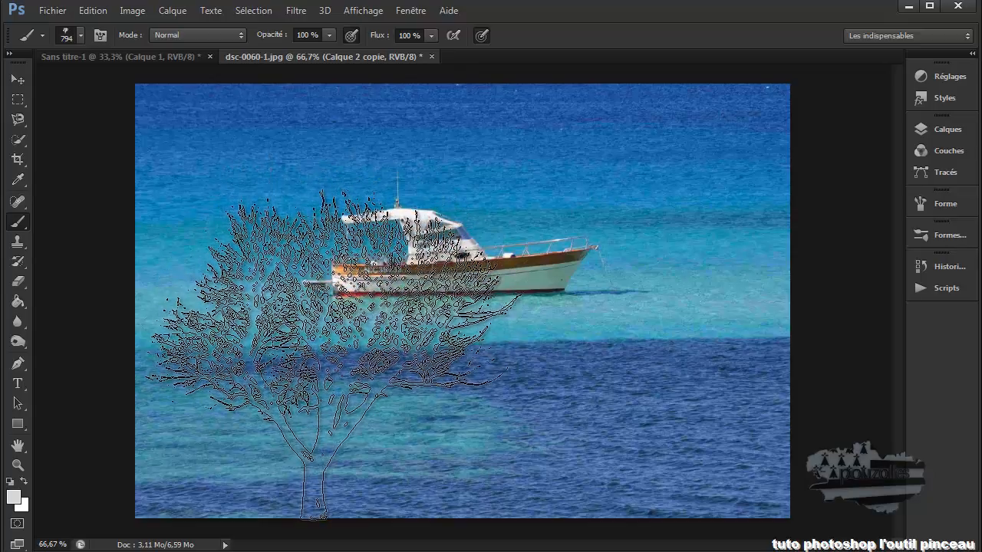
click(326, 354)
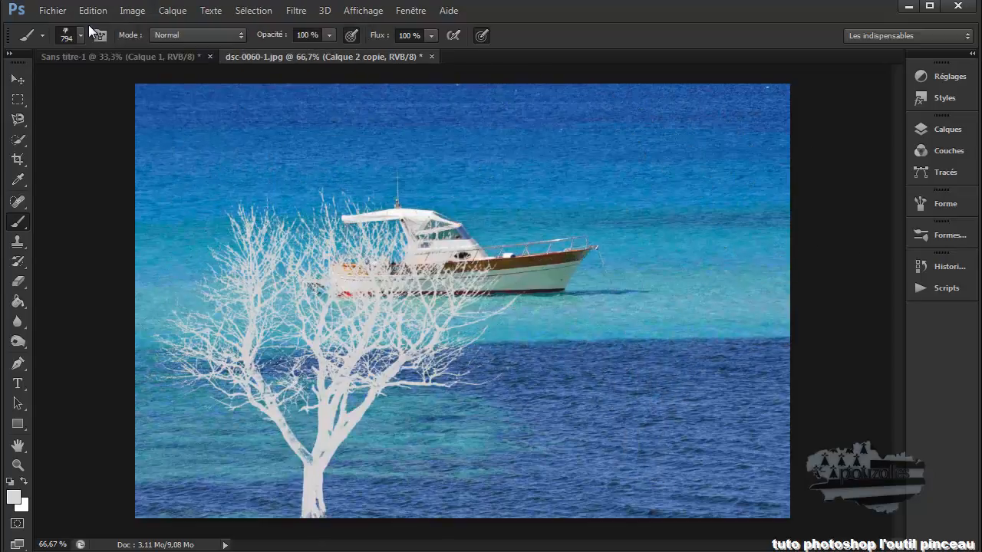
Undo the light grey tree and stamp the same tree in black, slightly farther left beside the boat's stern.
click(89, 11)
click(107, 26)
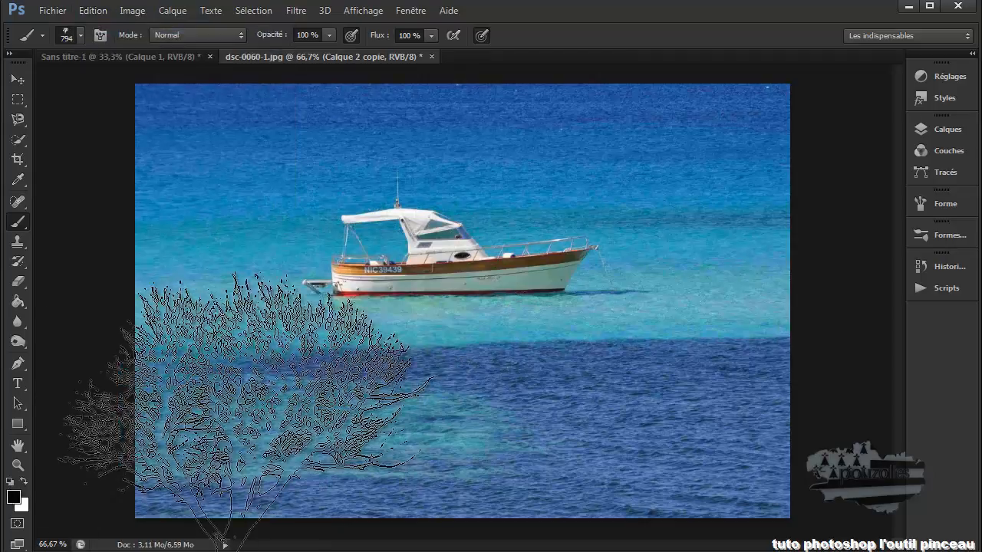
click(280, 354)
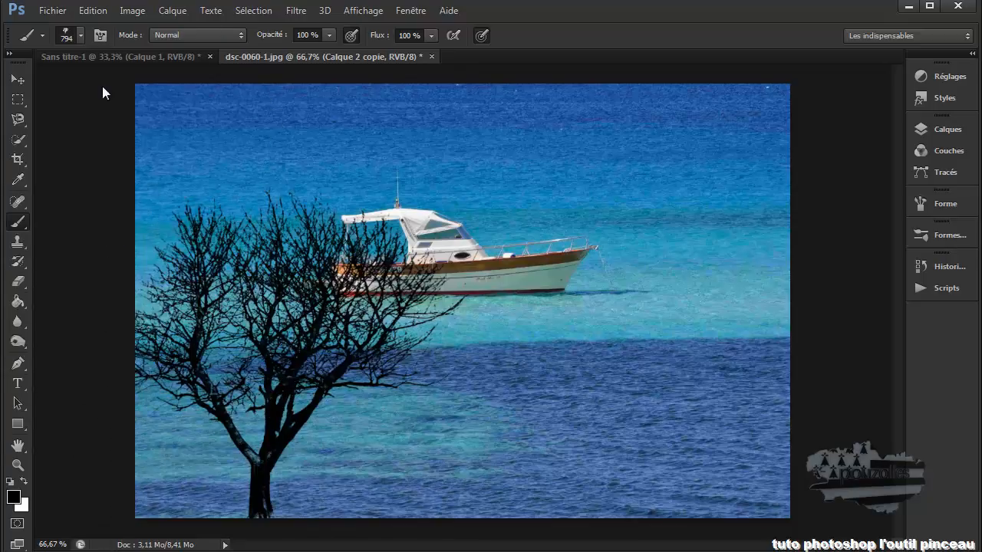
Choose the 1569 px tree-group brush, reduce it to 762 px, and stamp three black trees in front of the boat's bow.
click(80, 36)
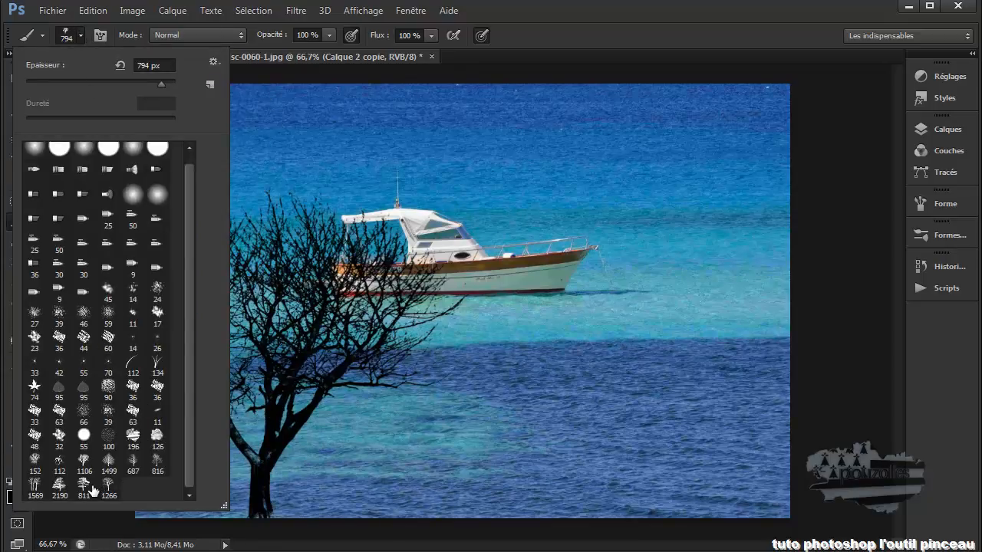
click(35, 486)
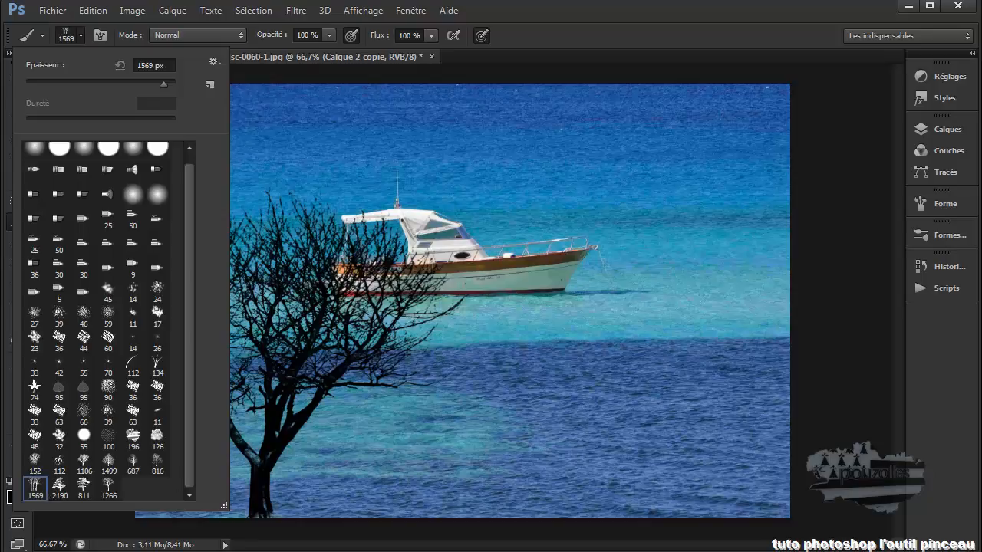
mouse_move(517, 349)
mouse_down()
mouse_move(525, 347)
mouse_move(300, 375)
mouse_up()
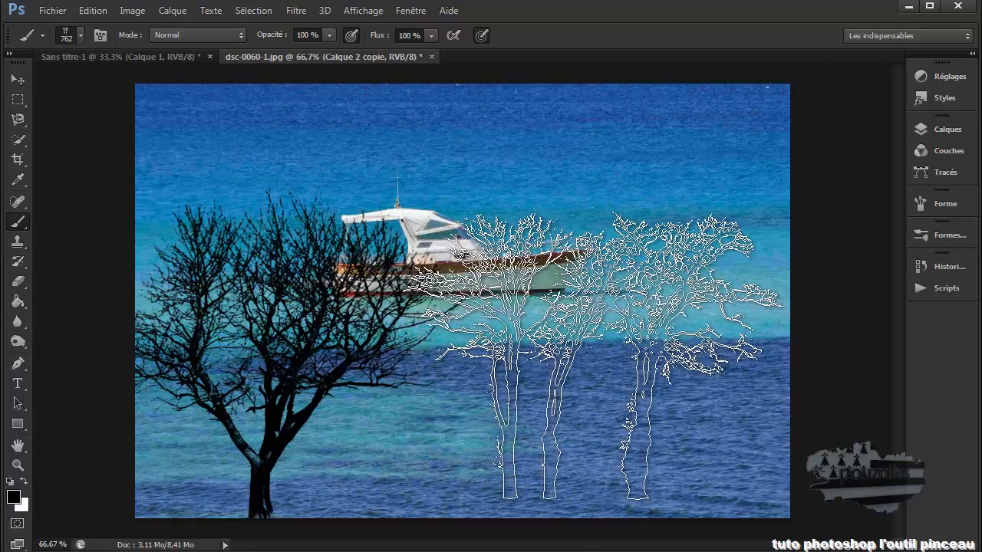
click(601, 372)
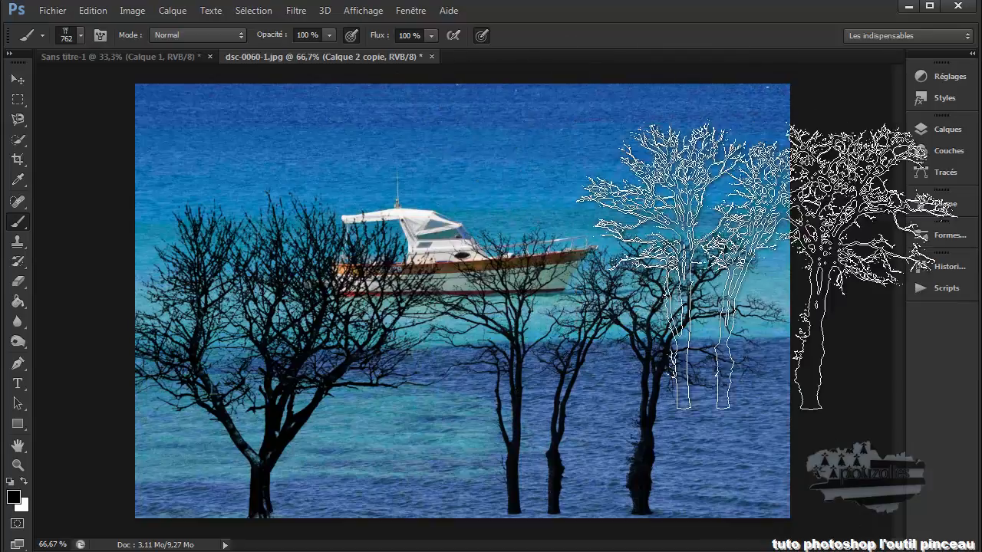
Review the loaded brushes among the presets and set the tree-group brush tip's spacing (Pas) to 1 %.
click(943, 235)
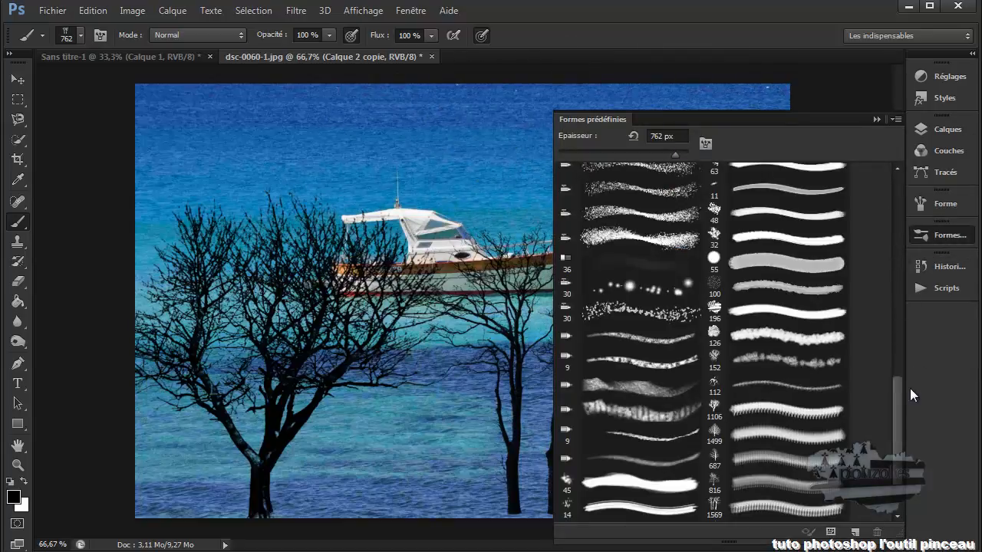
scroll(899, 403, down, 3)
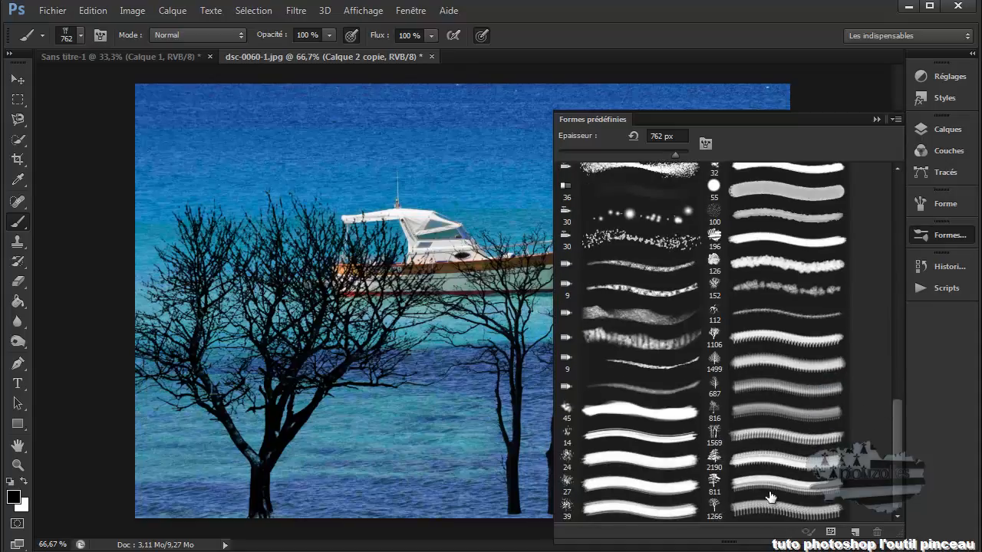
click(944, 203)
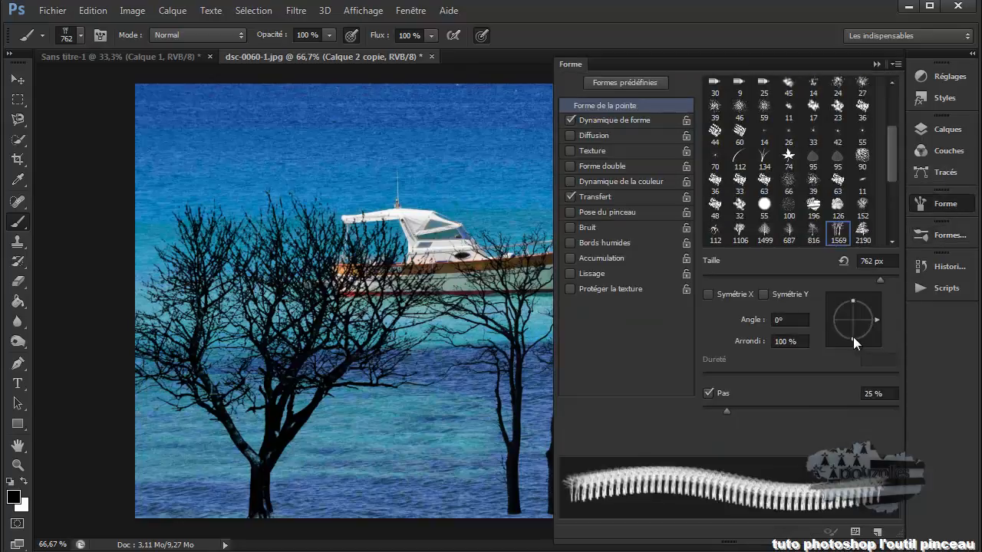
mouse_move(728, 413)
mouse_down()
mouse_move(690, 408)
mouse_move(818, 411)
mouse_move(684, 412)
mouse_up()
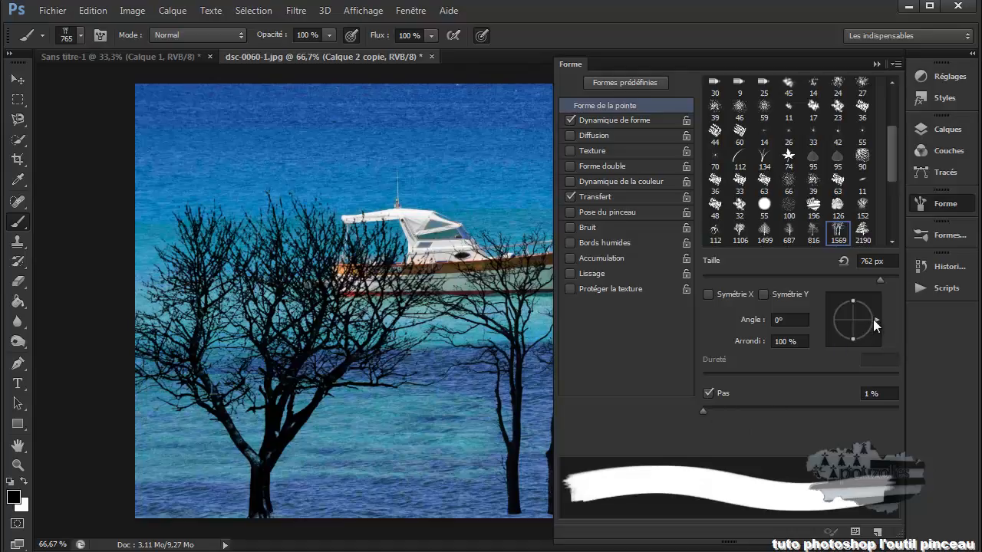
Rotate the tree-group brush tip to 108° and stamp tilted black trees over the boat's stern.
drag(875, 319, 850, 310)
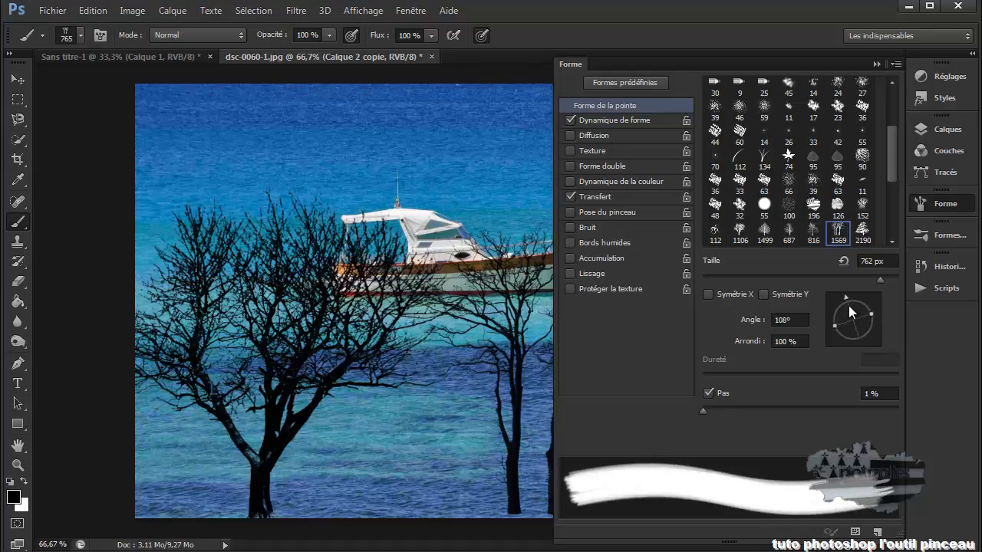
click(330, 260)
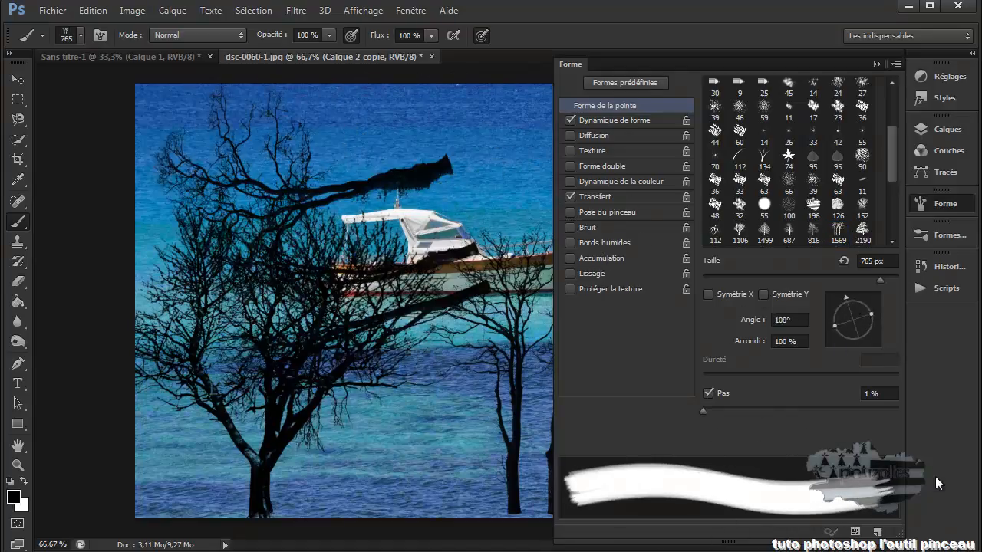
Reset the brush tip angle to 0°, enable Symétrie X, and stamp horizontally mirrored trees in front of the boat.
mouse_move(848, 298)
mouse_down()
mouse_move(882, 328)
mouse_move(875, 319)
mouse_up()
click(806, 322)
text(0)
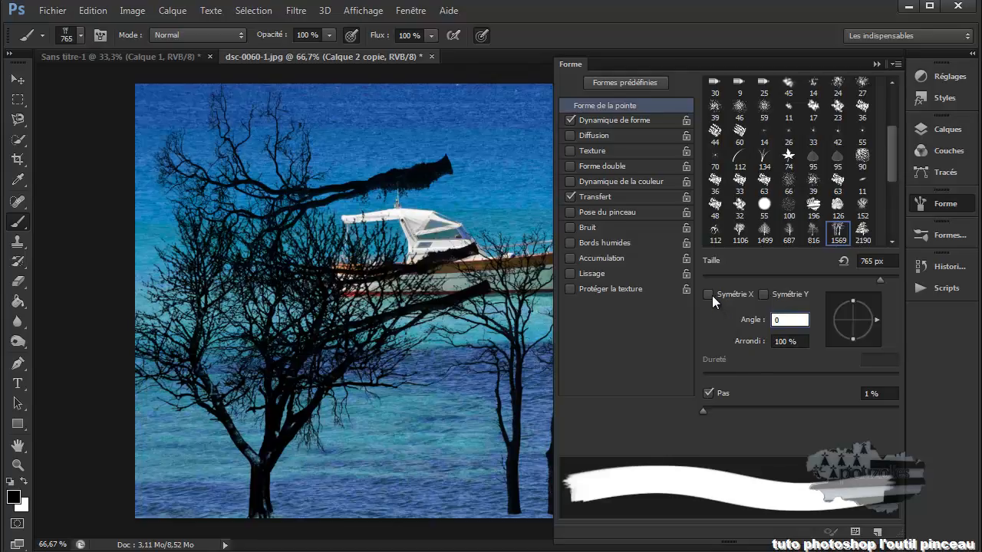
click(706, 292)
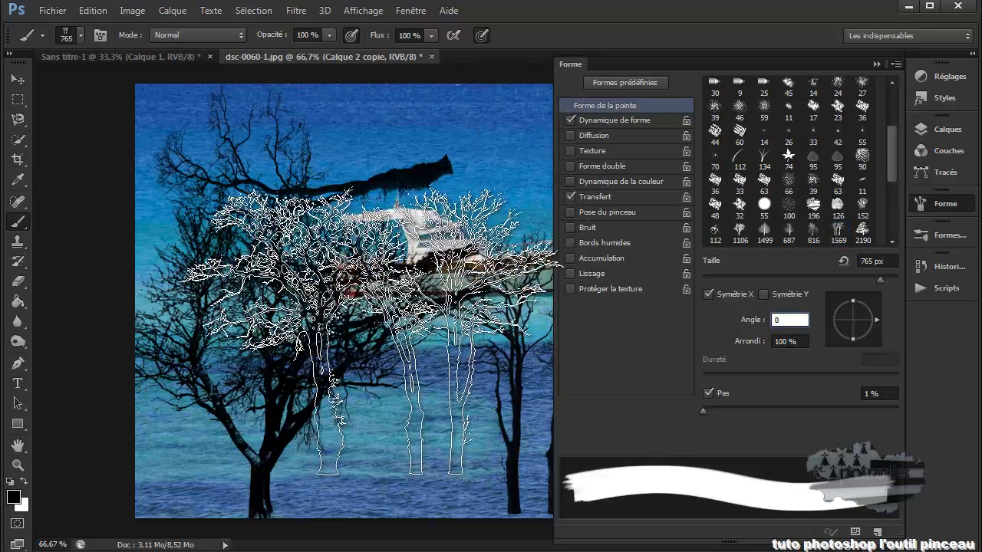
key(Return)
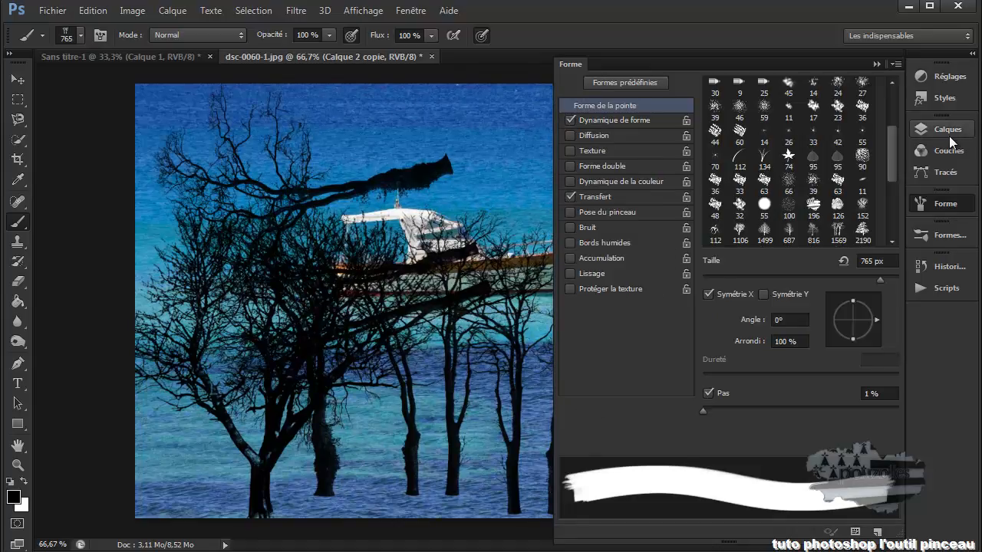
Delete the layer holding the tree stamps and add a new empty layer above Calque 2.
click(926, 130)
drag(803, 211, 877, 318)
click(857, 319)
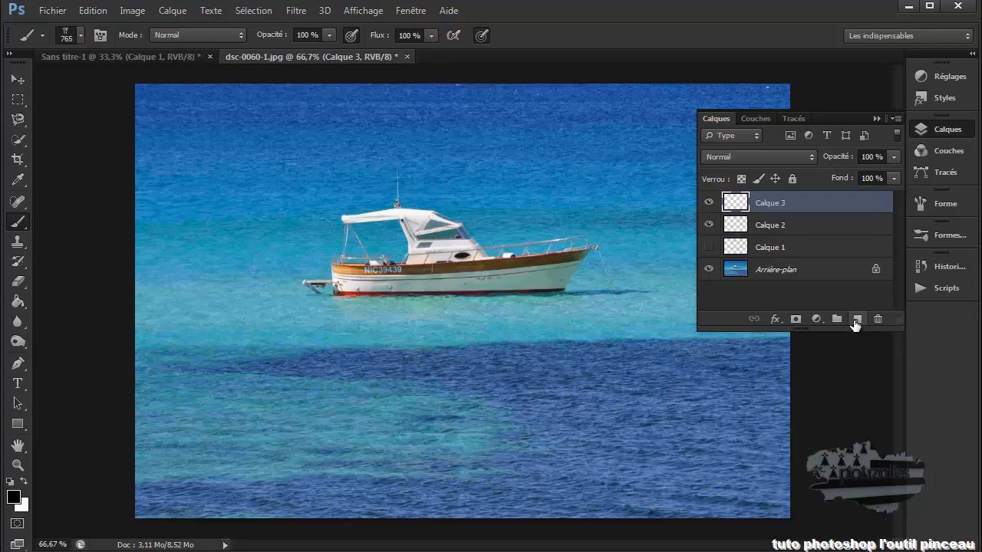
Reduce the mirrored tree-group brush to 378 px and stamp it in black below the boat's stern.
drag(369, 299, 263, 313)
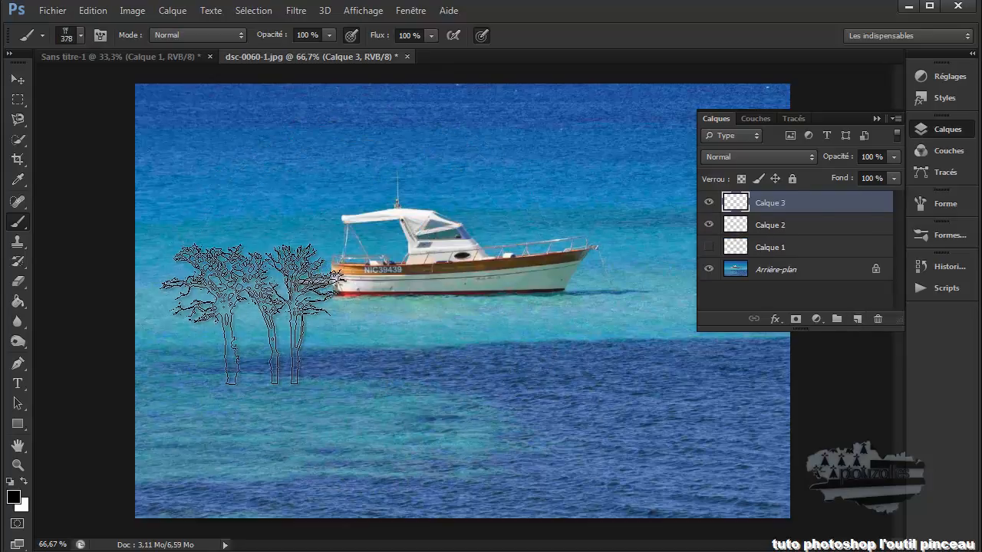
click(246, 338)
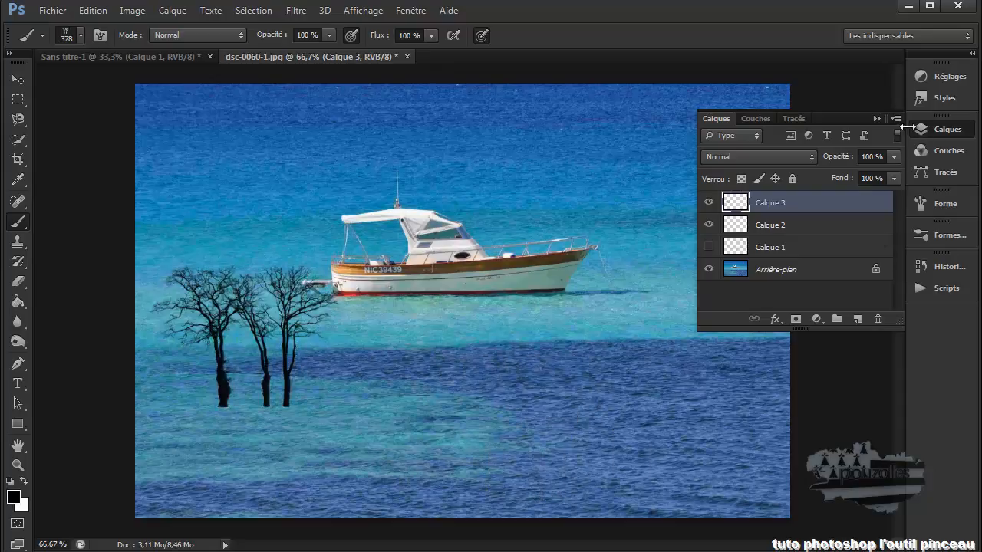
click(876, 118)
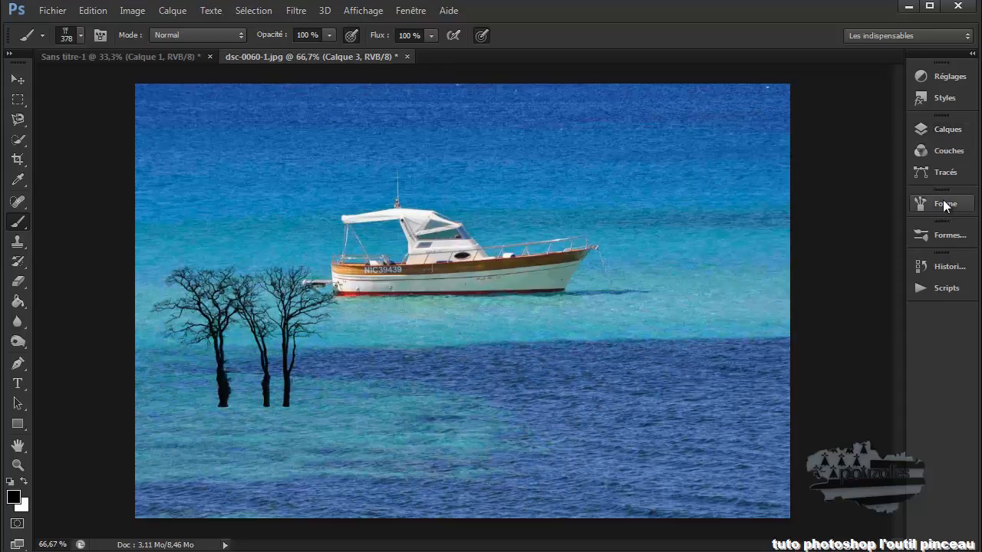
Disable Symétrie X for the brush tip and stamp the unmirrored tree group below the middle of the boat.
click(943, 204)
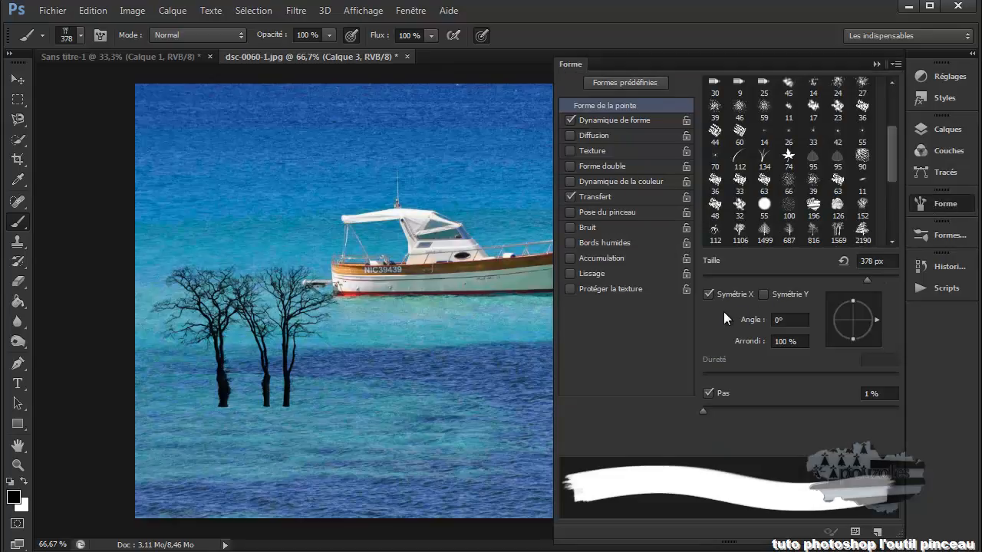
click(707, 294)
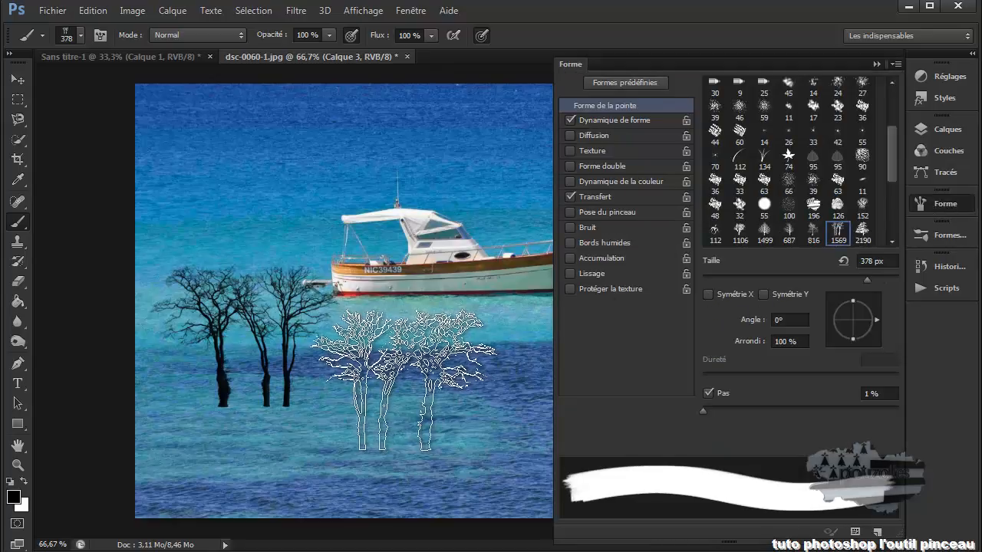
click(414, 380)
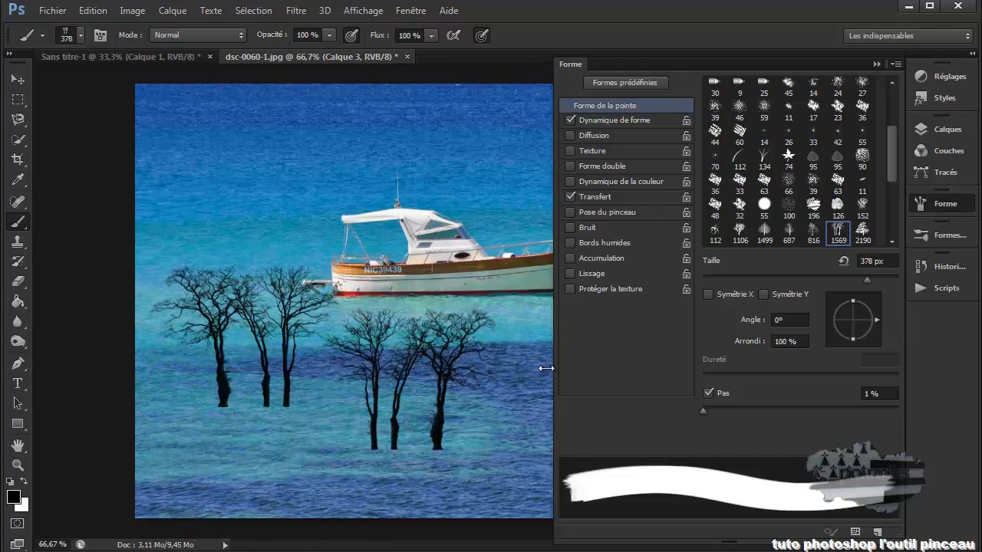
Stamp upside-down trees above the boat's stern with Symétrie Y, and a second group over the cabin with Symétrie X also enabled.
click(762, 294)
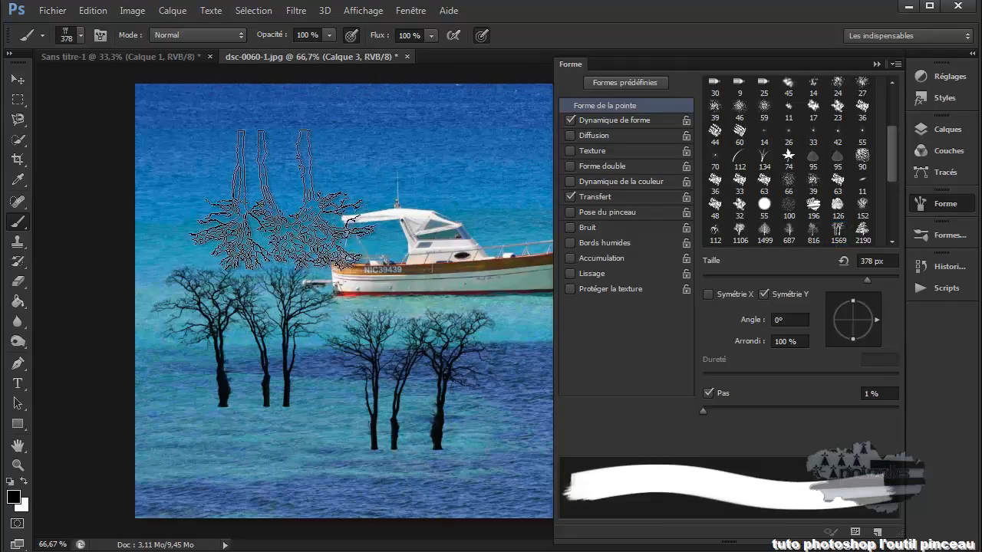
click(260, 179)
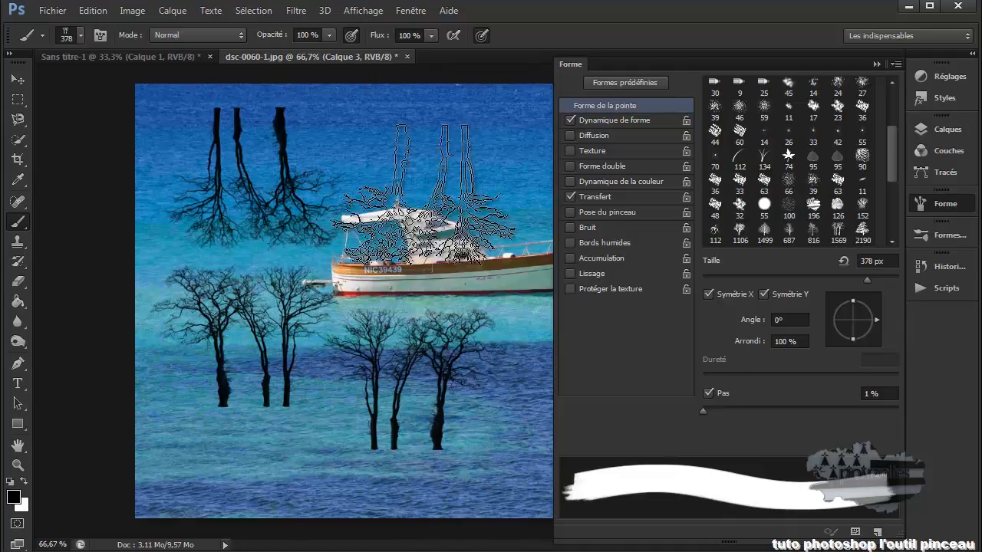
click(448, 172)
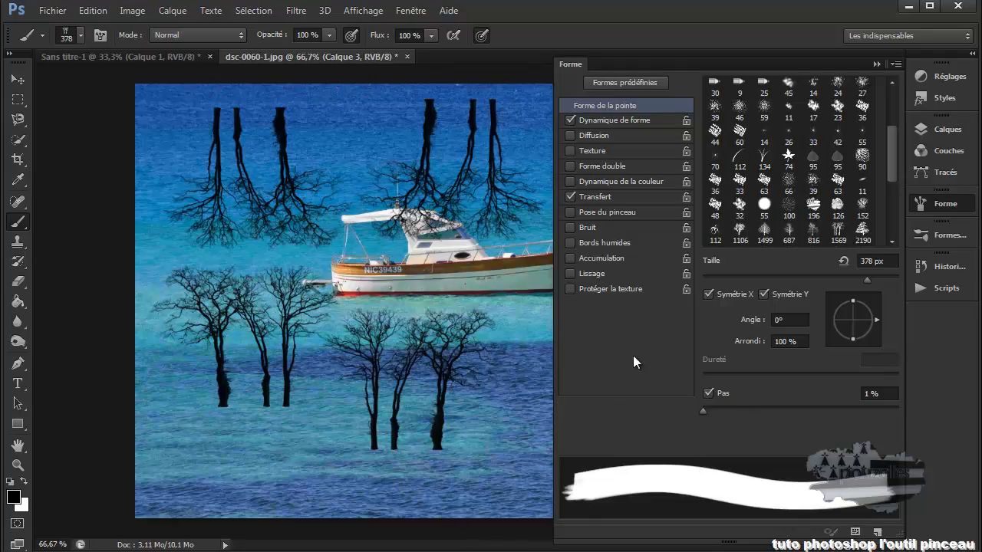
click(876, 63)
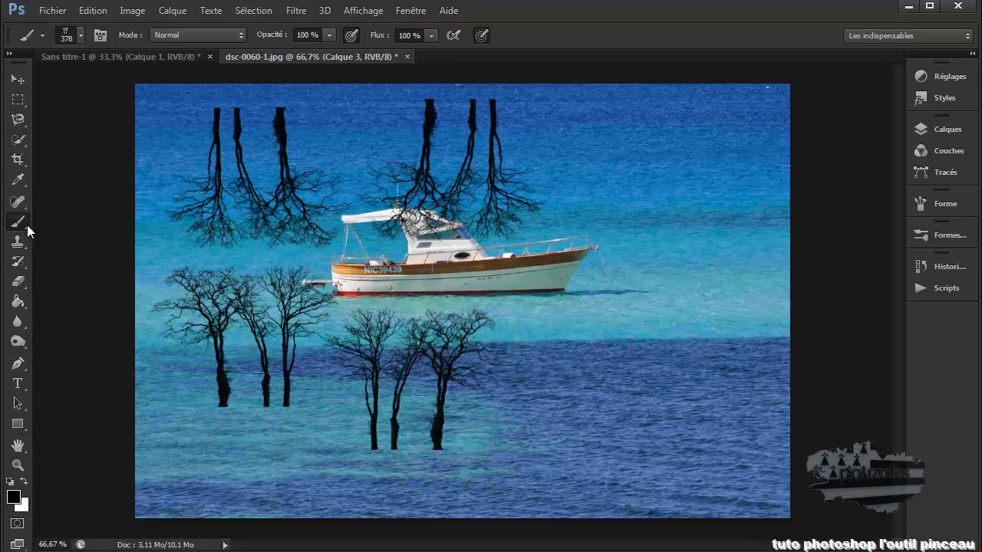
Switch to the Eraser with the 1569 px tree-group brush and reduce its size to 594 px.
click(19, 280)
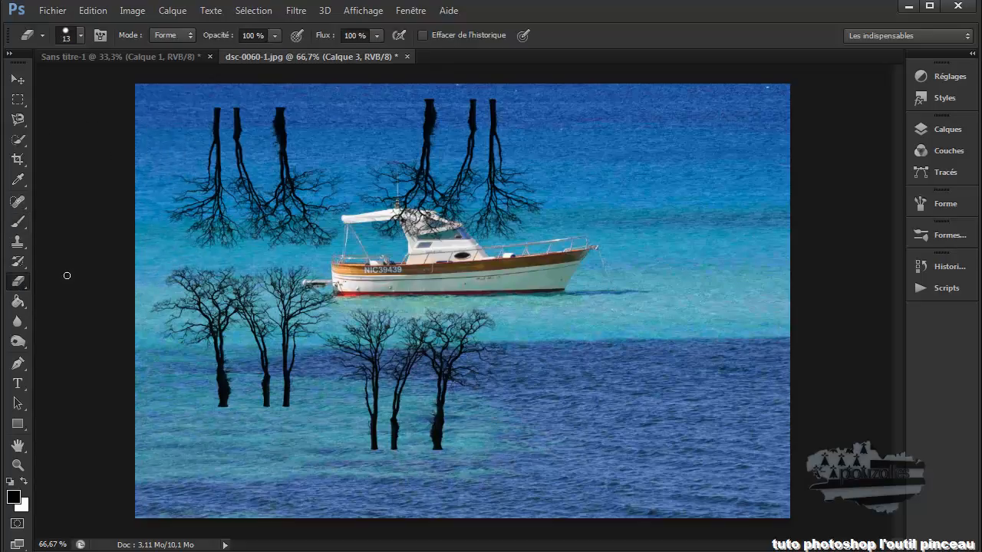
click(81, 34)
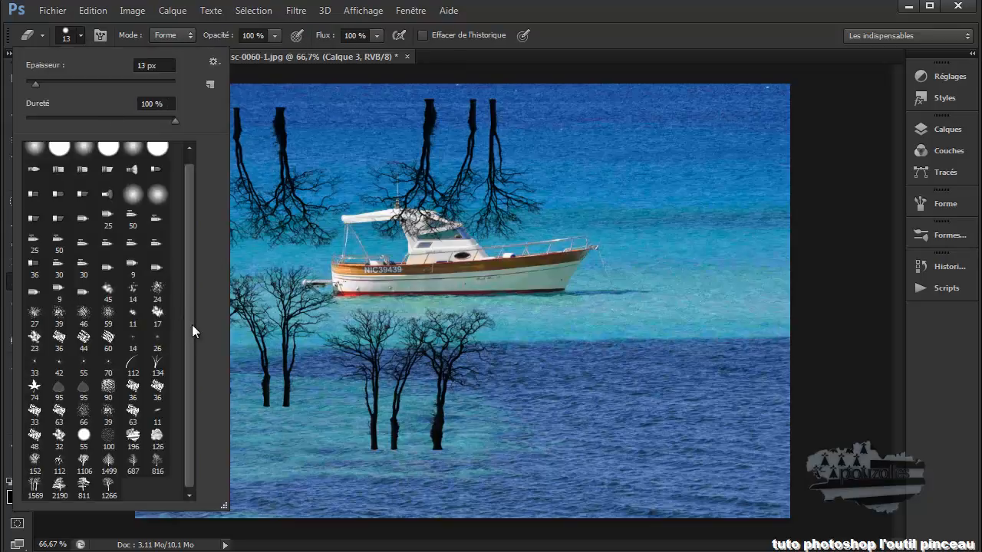
click(36, 488)
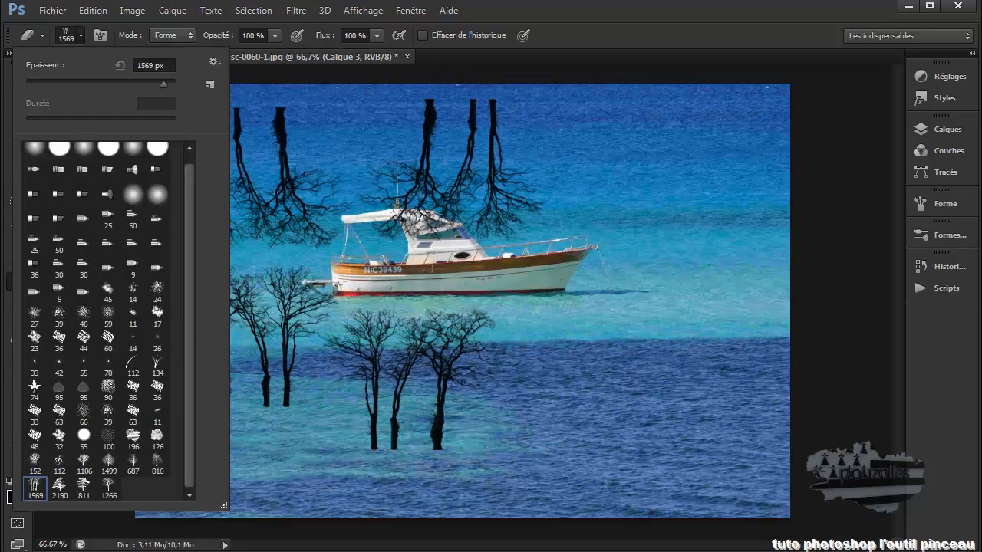
mouse_move(523, 329)
mouse_down()
mouse_move(391, 349)
mouse_move(278, 381)
mouse_move(292, 378)
mouse_up()
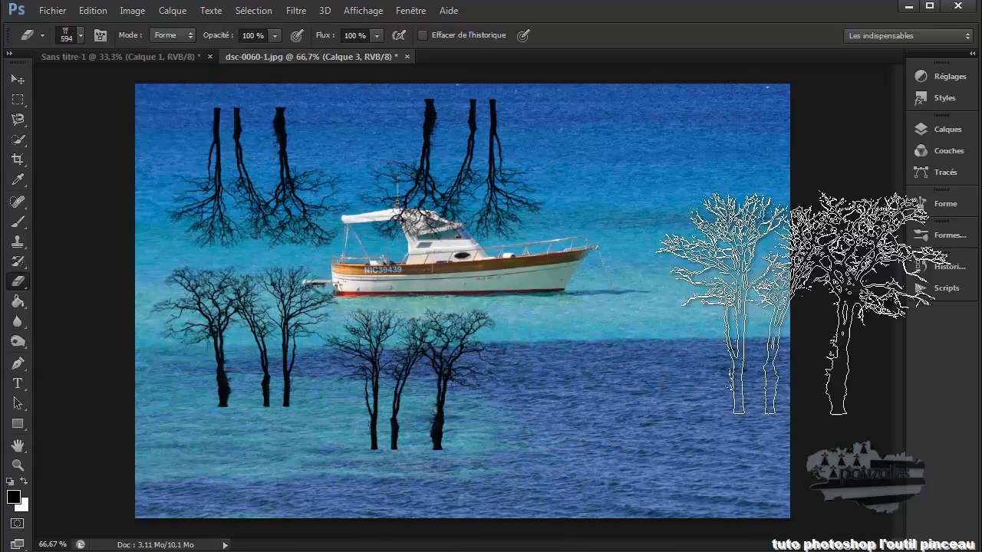
Unlock the background photo layer and hide the layers above it.
click(912, 132)
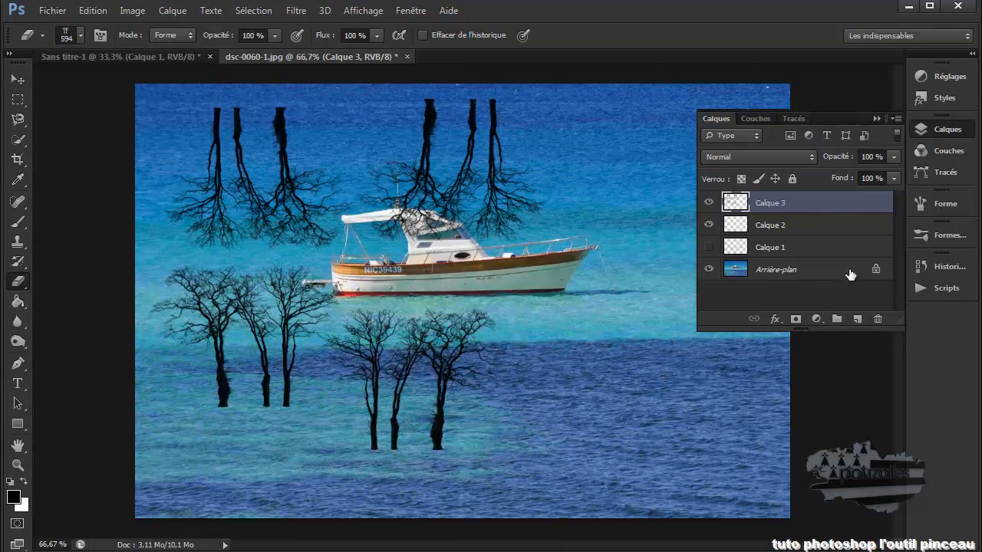
drag(875, 270, 878, 322)
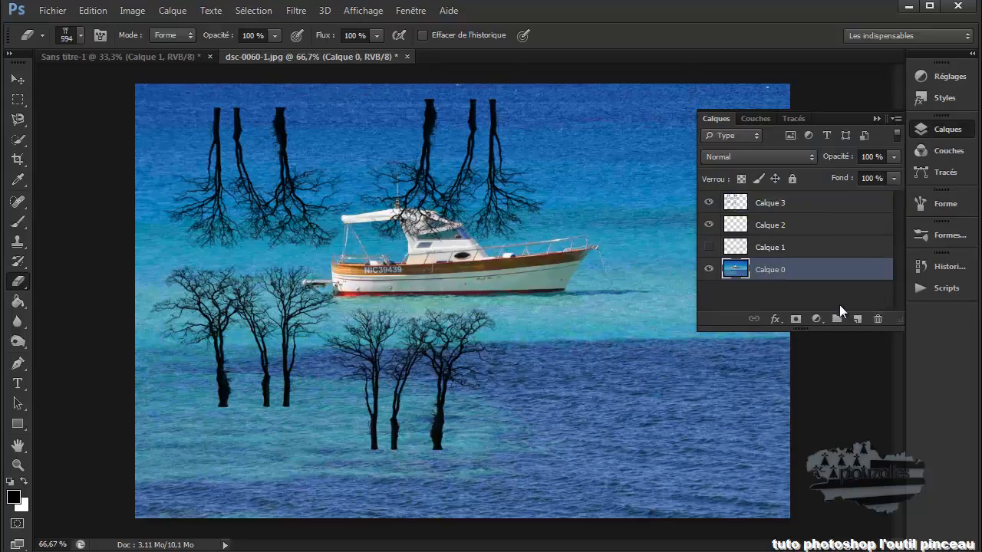
click(709, 204)
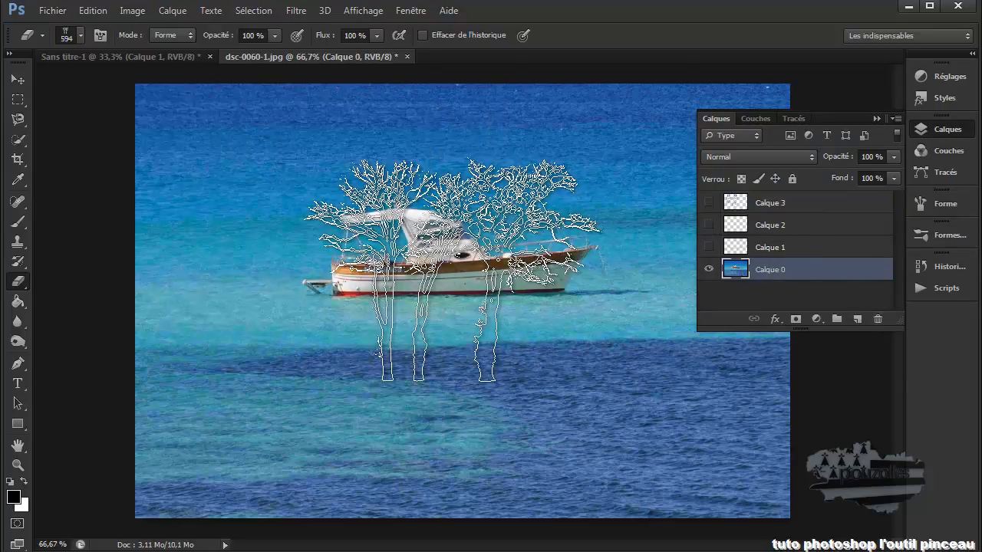
Erase overlapping tree-group shapes out of the photo layer across the boat and the water below it.
click(452, 270)
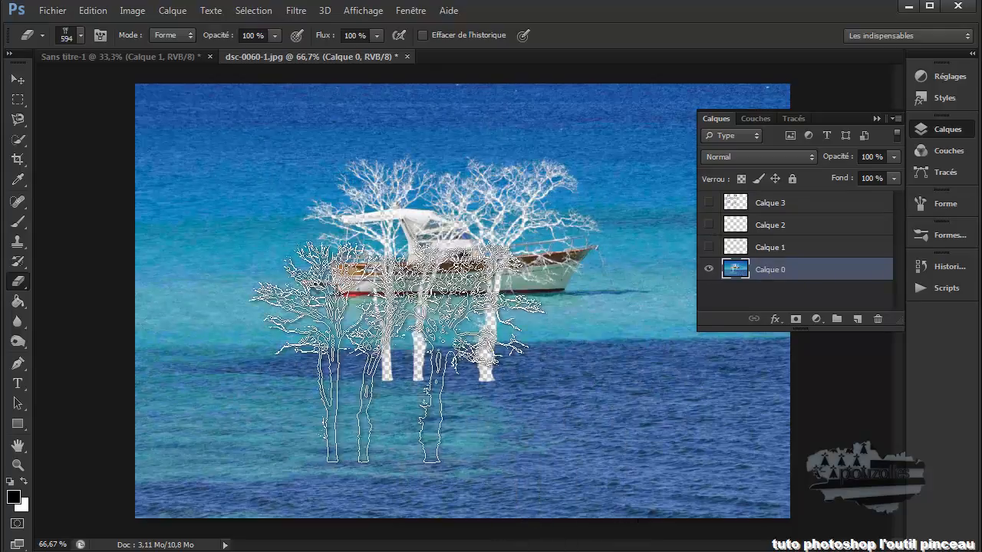
click(281, 346)
mouse_move(355, 354)
mouse_down()
mouse_move(530, 368)
mouse_move(318, 405)
mouse_move(468, 430)
mouse_up()
click(467, 429)
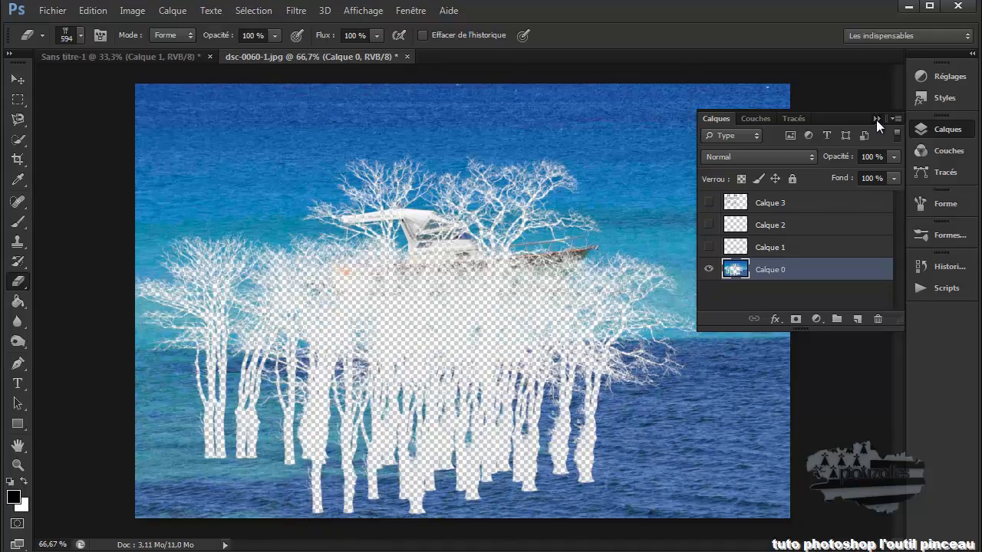
click(875, 119)
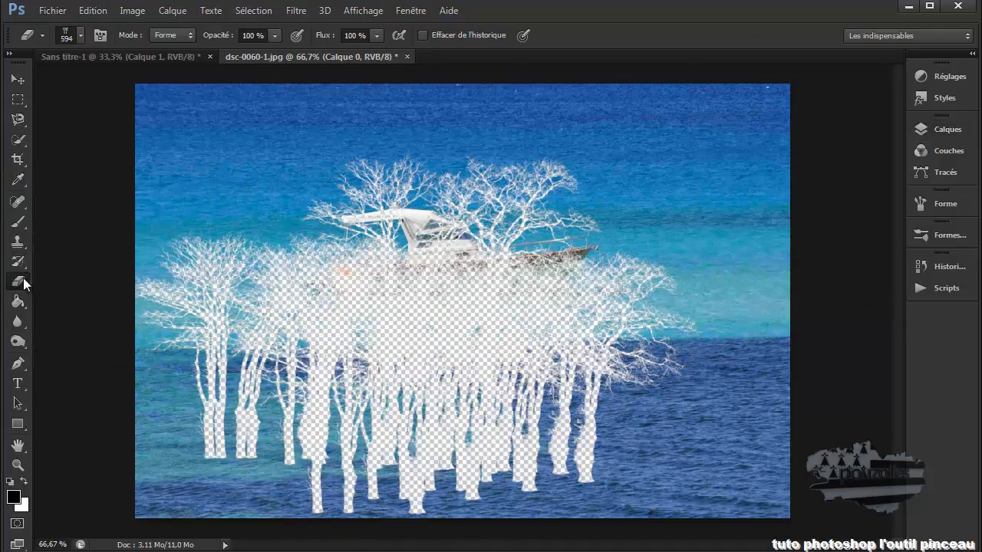
Switch to the Pencil tool, choose the 811 px tree brush, and stamp a black tree over the boat's bow.
click(18, 222)
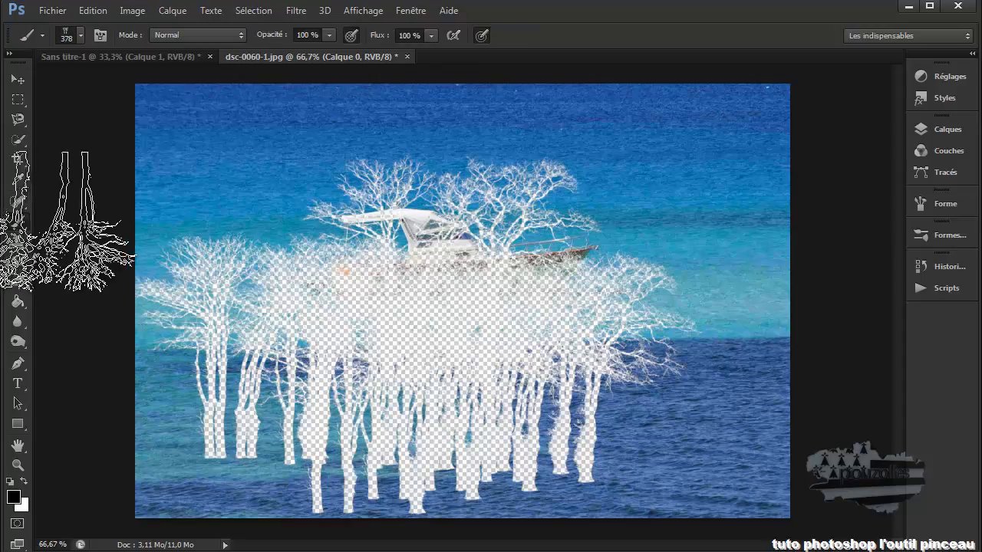
right_click(17, 222)
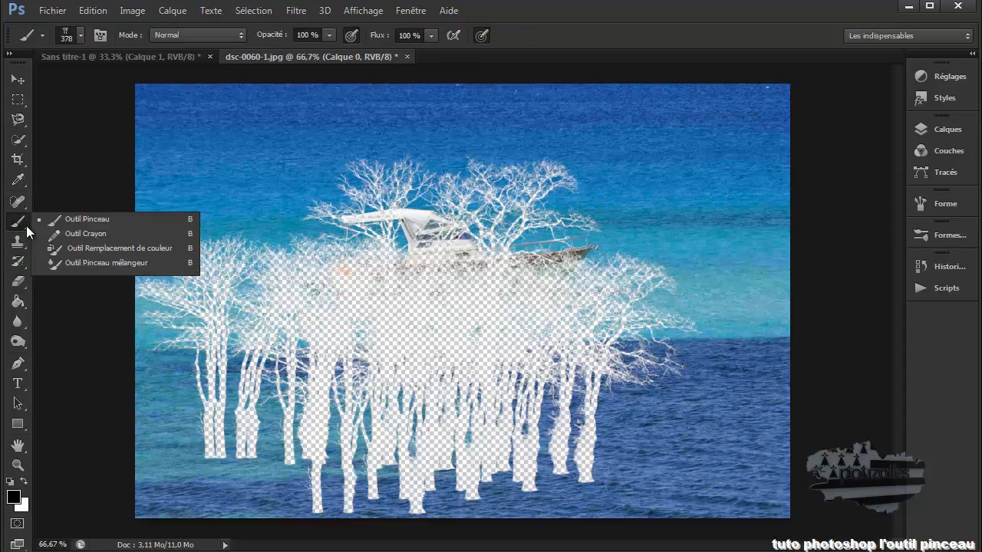
click(87, 233)
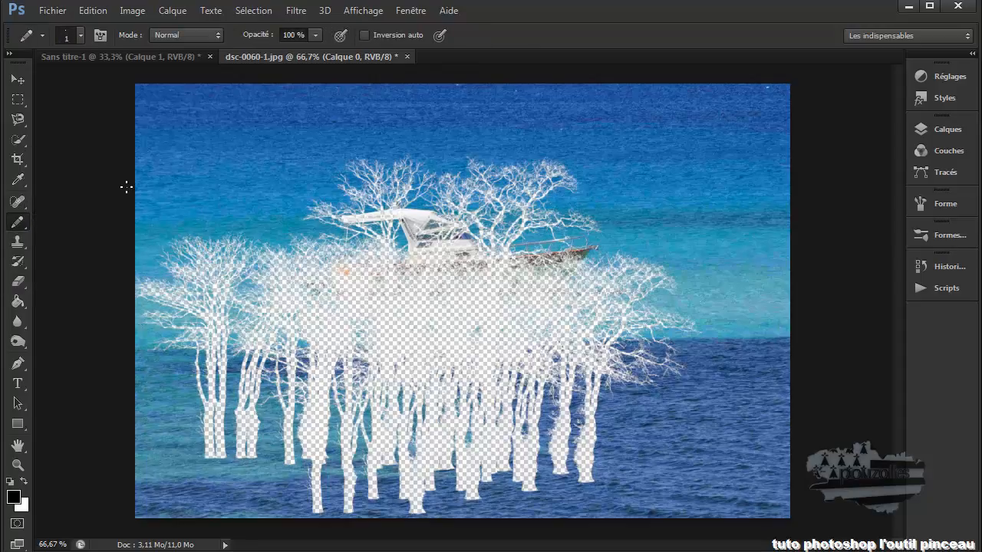
click(80, 34)
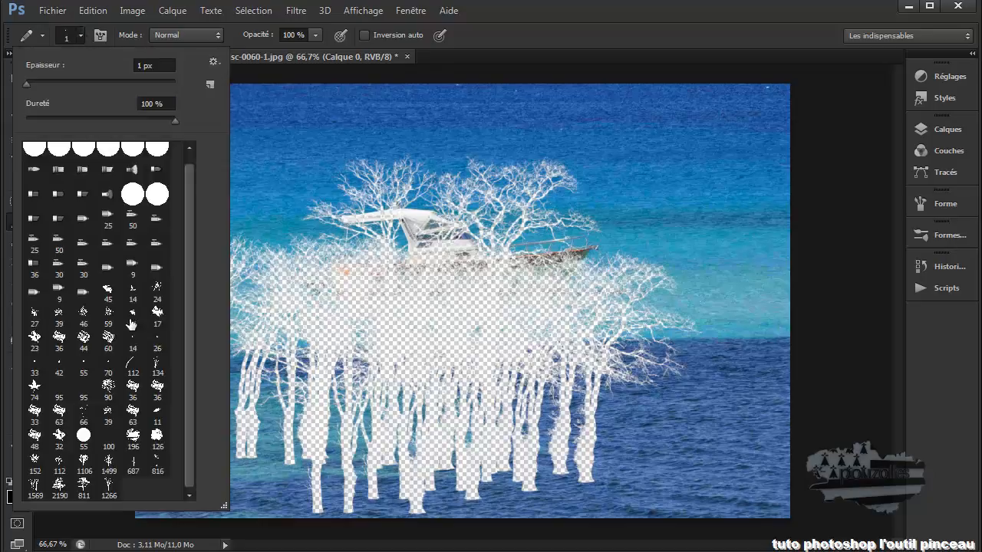
click(84, 493)
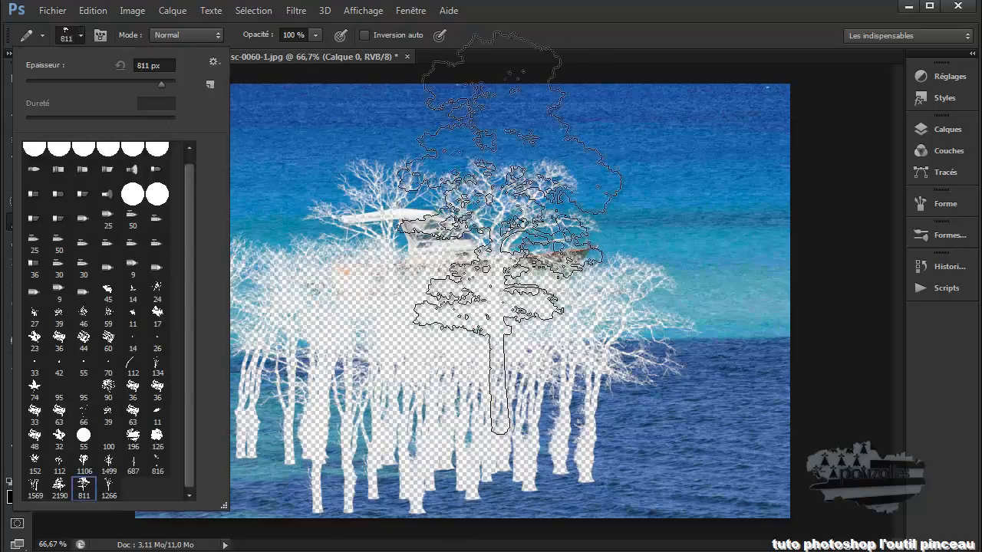
click(642, 294)
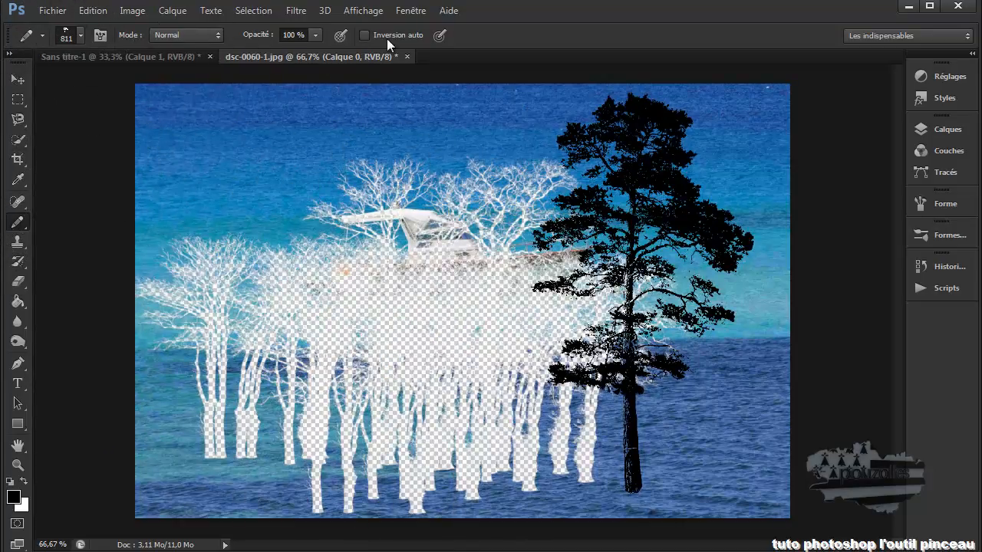
Choose the first round brush preset with 0 % hardness for the Pencil and reduce its size to 61 px.
right_click(25, 225)
click(25, 225)
click(79, 36)
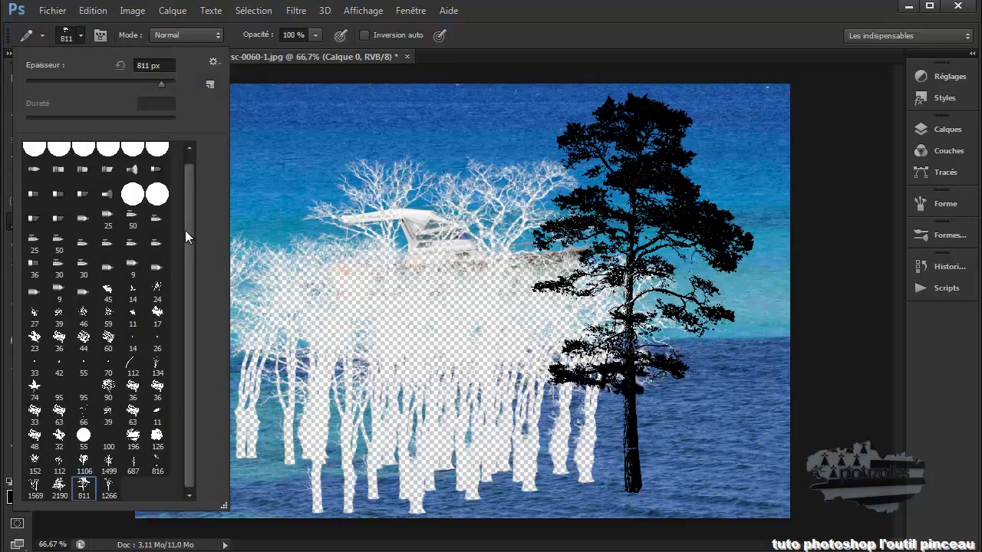
scroll(184, 230, up, 1)
click(35, 155)
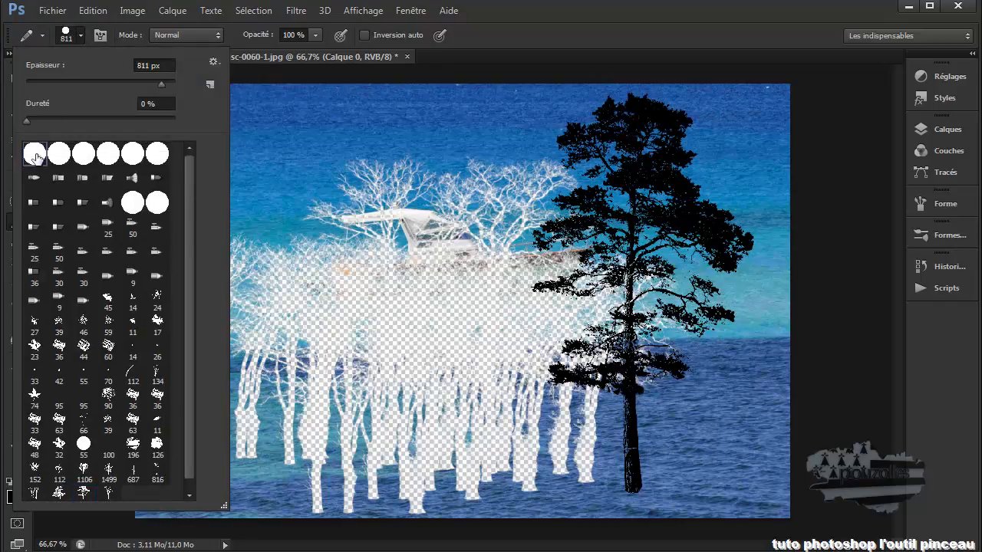
click(315, 179)
mouse_move(317, 181)
mouse_down()
mouse_move(110, 220)
mouse_move(120, 224)
mouse_up()
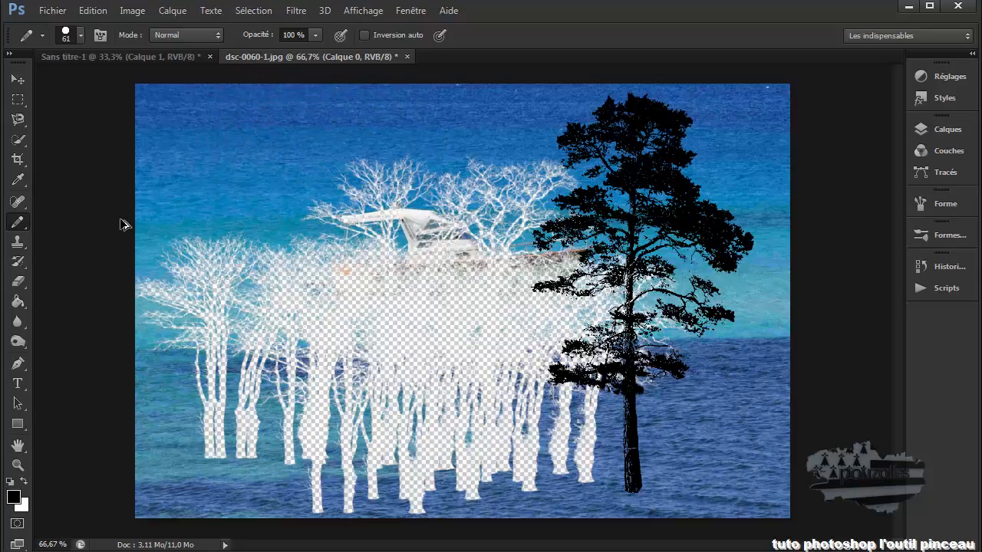
Draw a thin 7 px Pencil line and a thick 48 px line at 100 % hardness across the water above the white trees.
drag(253, 174, 247, 193)
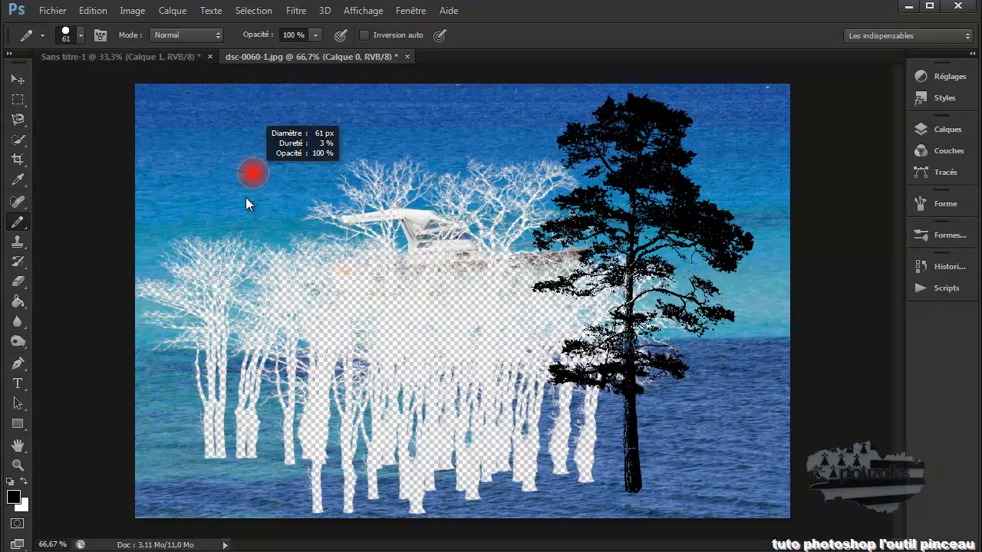
mouse_move(195, 420)
mouse_down()
mouse_move(175, 506)
mouse_move(173, 491)
mouse_up()
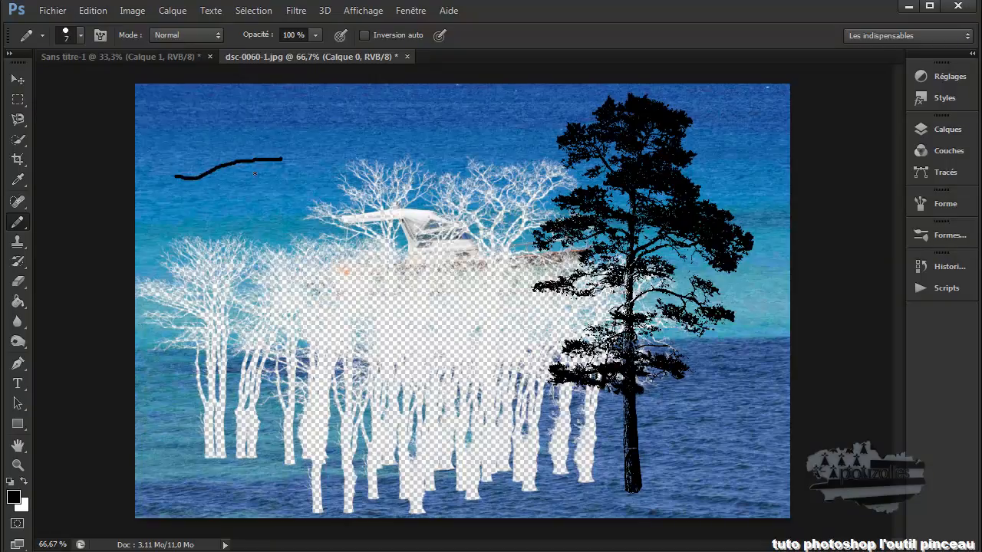
drag(257, 178, 264, 183)
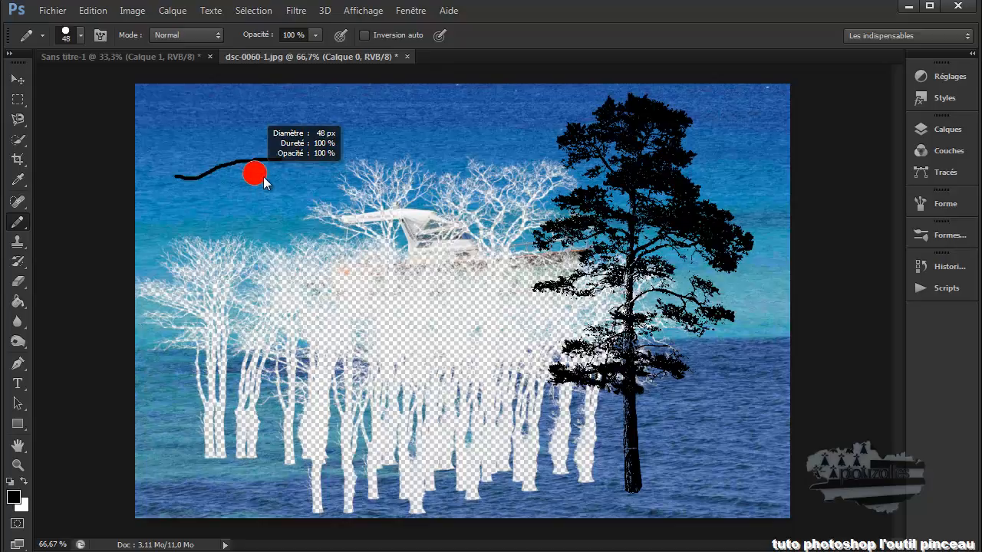
mouse_move(198, 201)
mouse_down()
mouse_move(252, 191)
mouse_move(329, 147)
mouse_move(403, 134)
mouse_up()
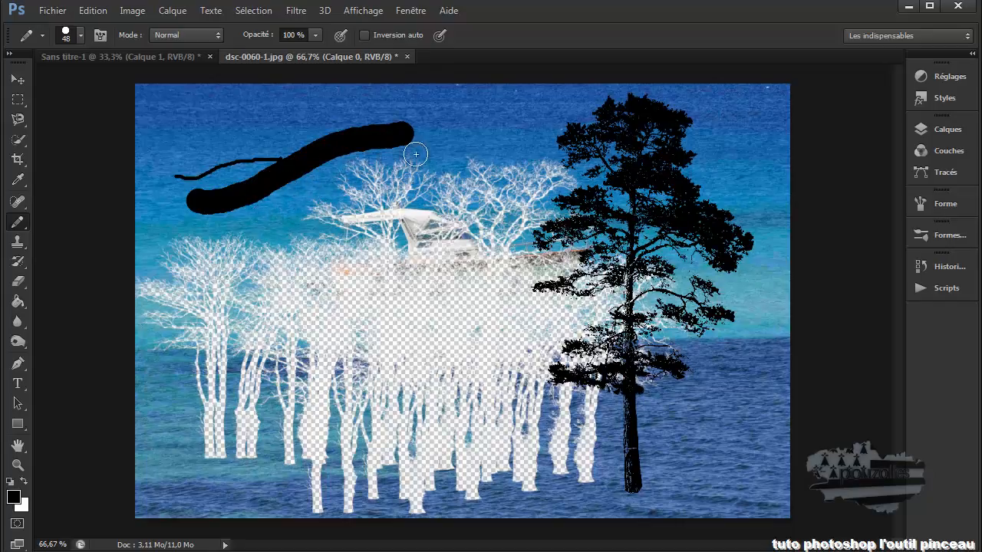
Paint curved strokes over the water beside the black tree with the Color Replacement tool, and switch to the Mixer Brush tool.
click(27, 224)
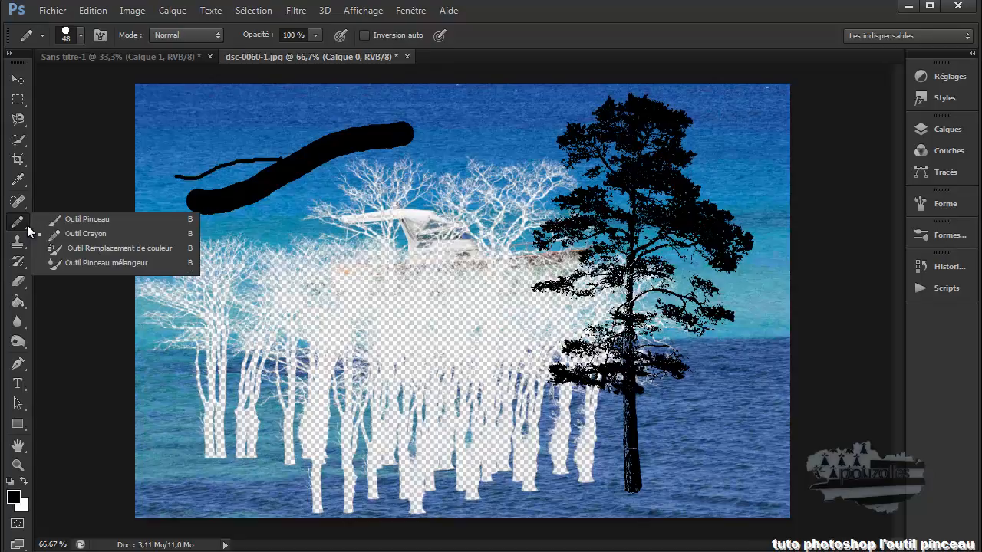
click(129, 248)
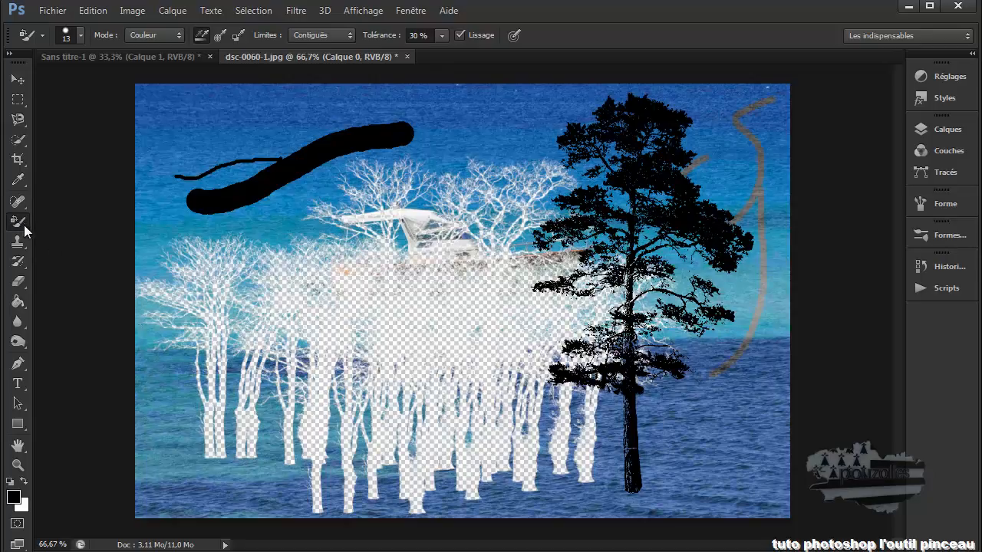
click(19, 222)
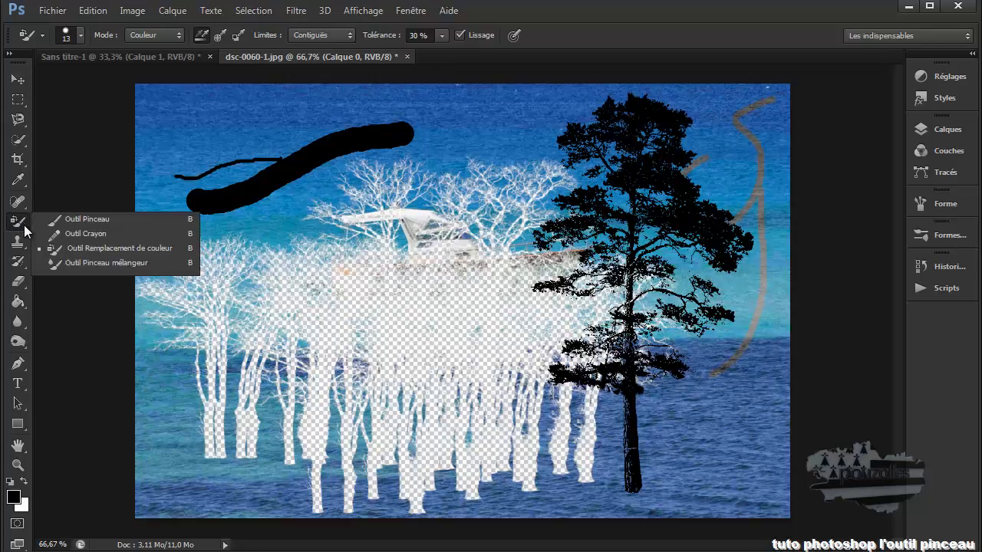
click(89, 260)
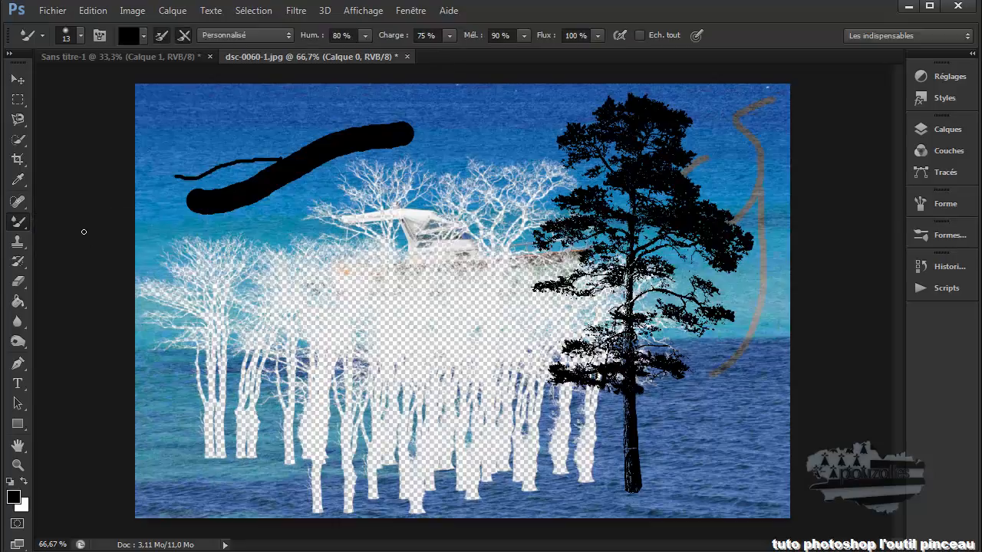
Create a new blank RGB document of 69.99 × 49.99 cm at 28.346 pixels/cm with a background-colour fill.
click(54, 10)
click(86, 28)
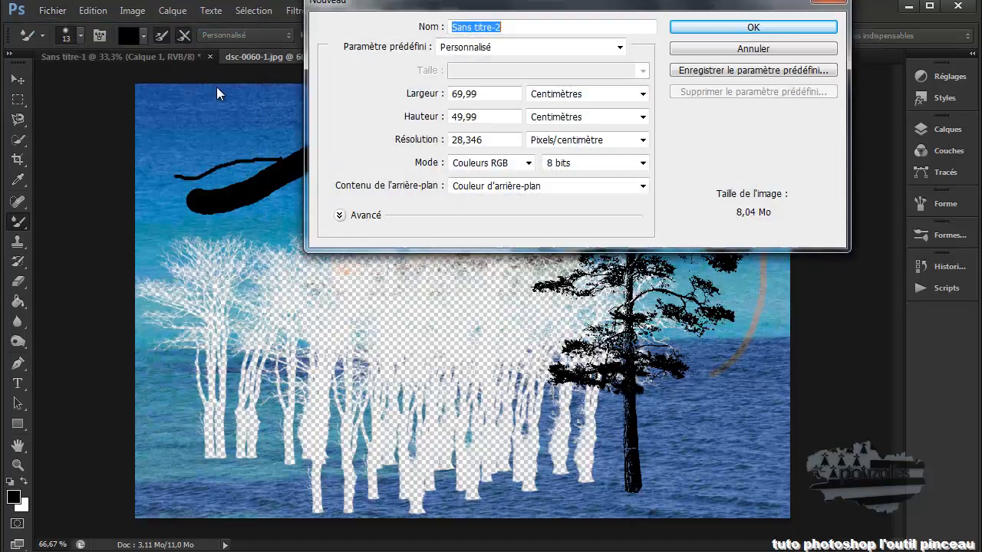
click(708, 30)
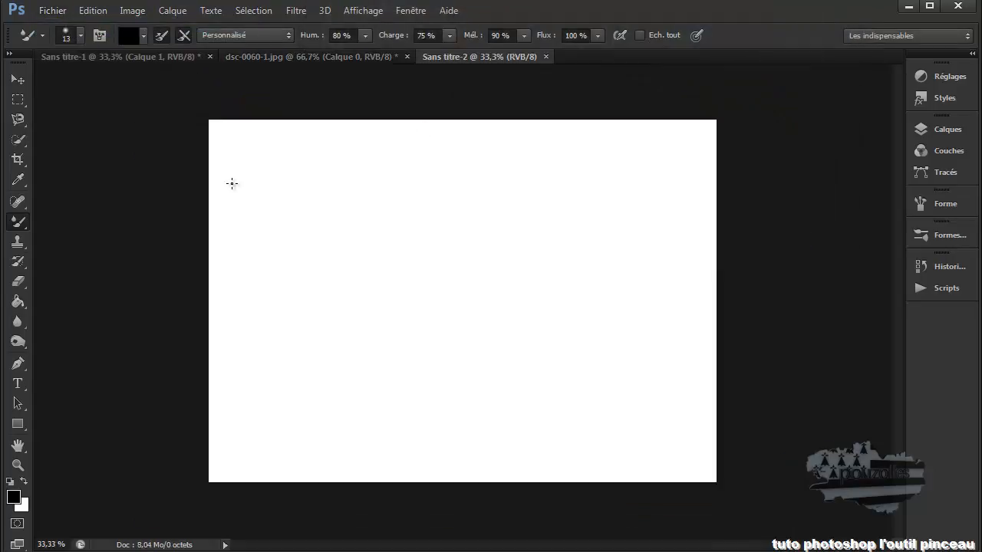
Switch to the Brush tool and choose the hard round tip with size 378 px and hardness 100 %.
right_click(18, 222)
click(77, 218)
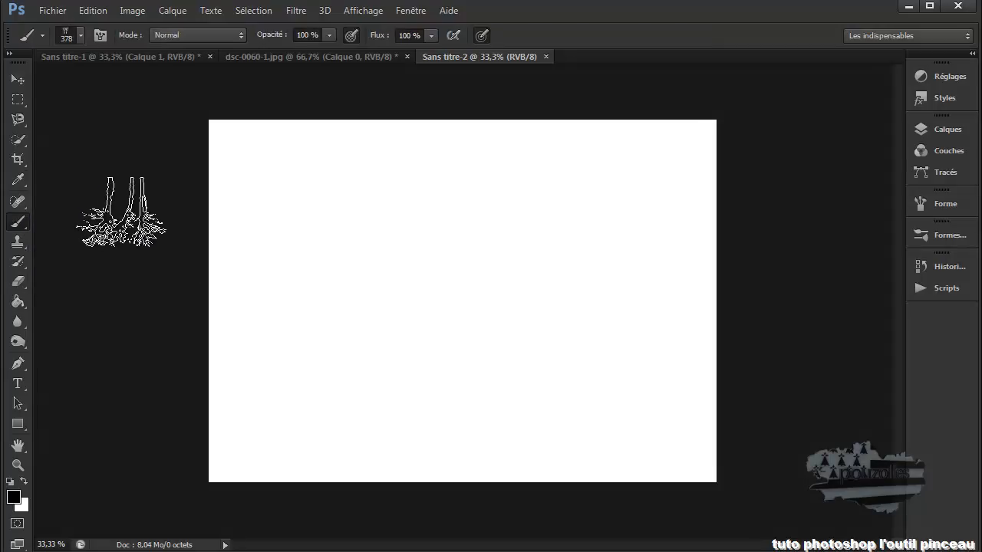
click(79, 34)
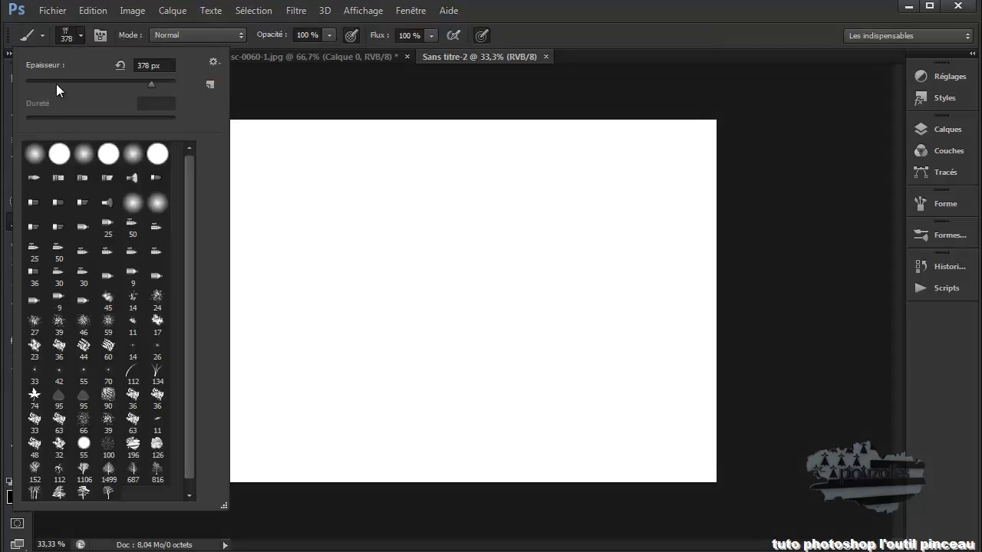
click(60, 154)
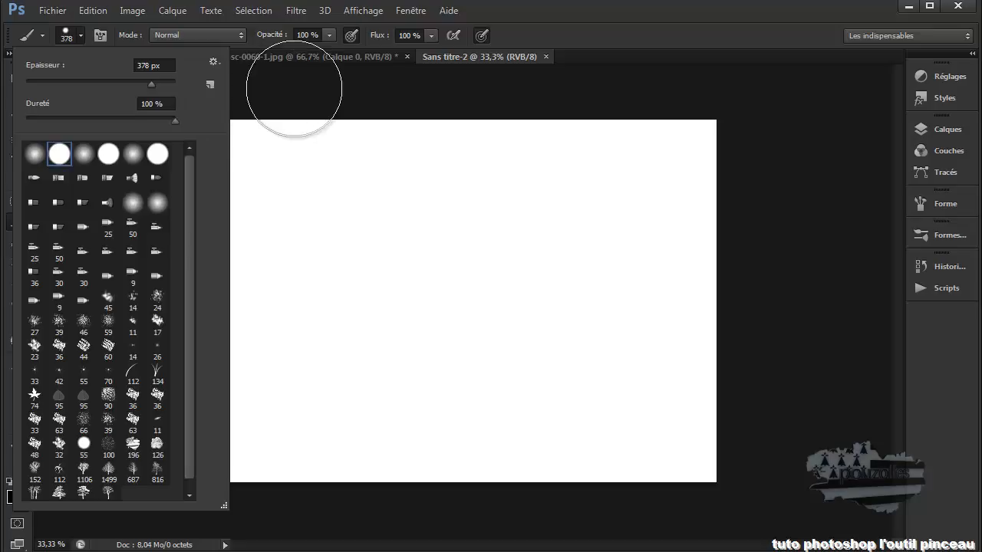
click(289, 91)
click(93, 10)
click(115, 26)
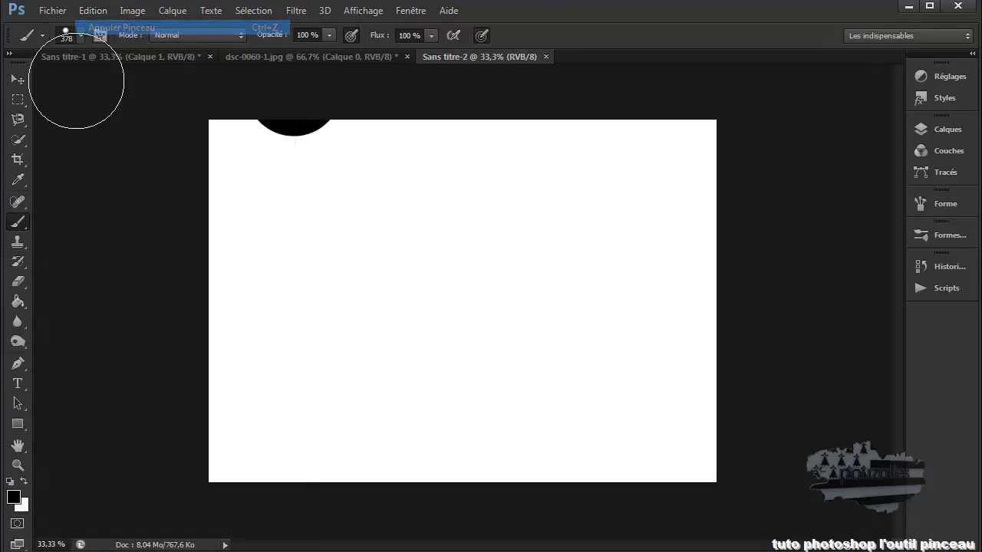
Set the foreground colour to red (249, 1, 1) and paint a diagonal stripe from the canvas's upper edge to its left edge.
click(14, 497)
click(466, 352)
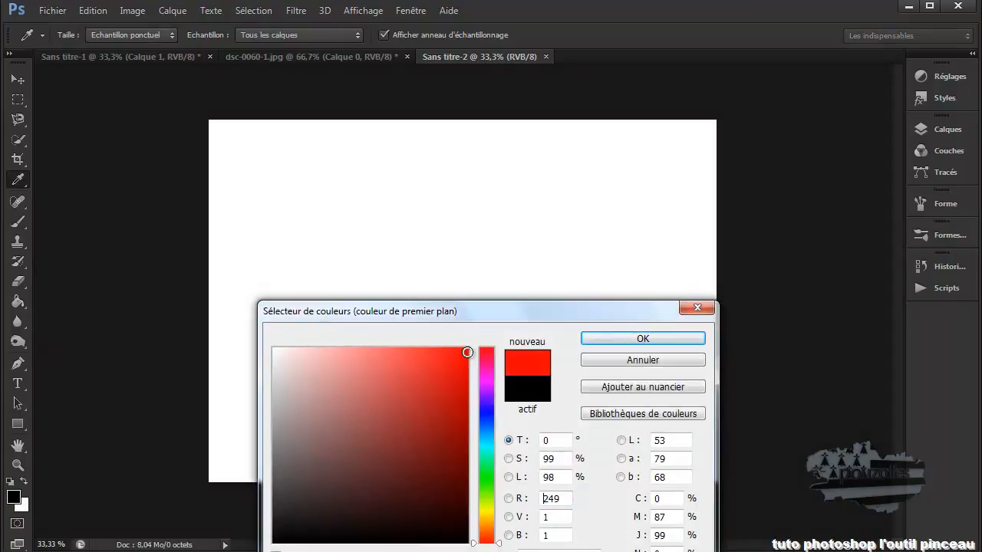
click(643, 338)
mouse_move(373, 150)
mouse_down()
mouse_move(296, 202)
mouse_move(227, 335)
mouse_move(142, 422)
mouse_up()
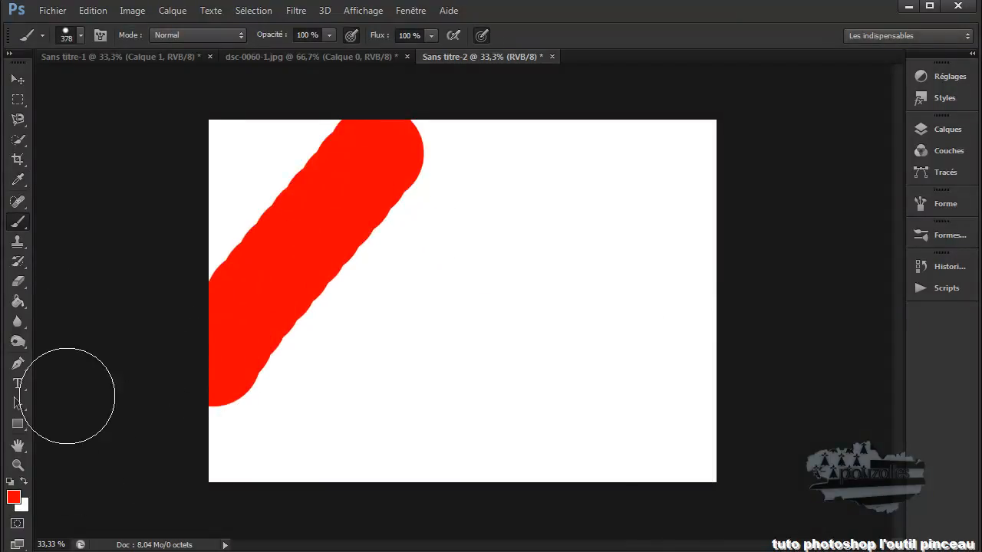
Set the foreground colour to blue (1, 7, 249) and paint a second diagonal stripe parallel to the red one.
click(15, 497)
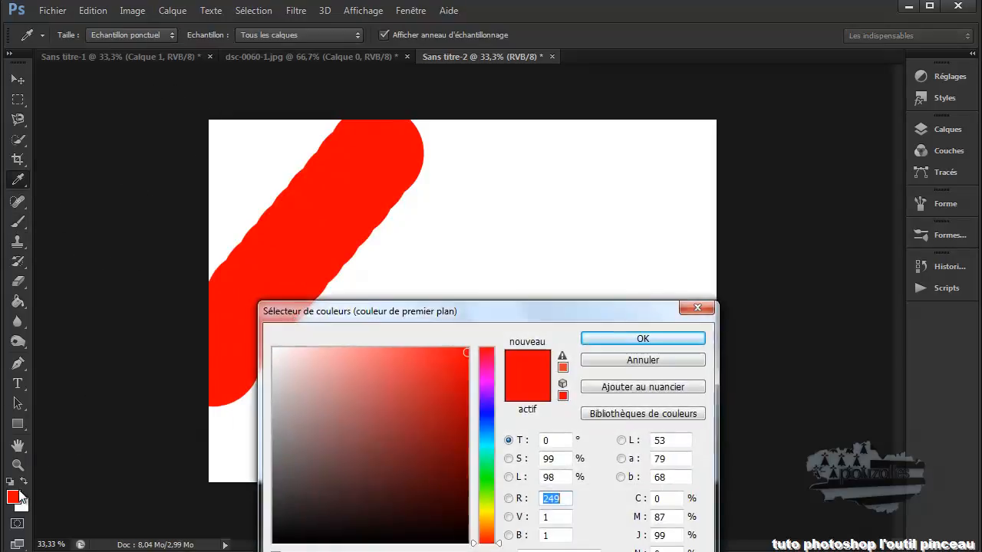
click(490, 414)
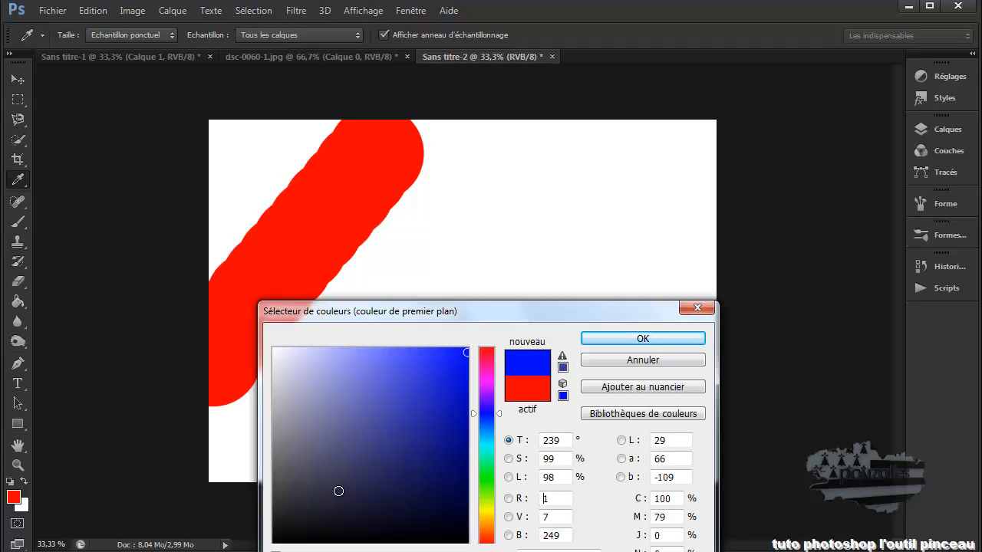
click(643, 338)
key(b)
mouse_move(523, 165)
mouse_down()
mouse_move(471, 205)
mouse_move(272, 452)
mouse_up()
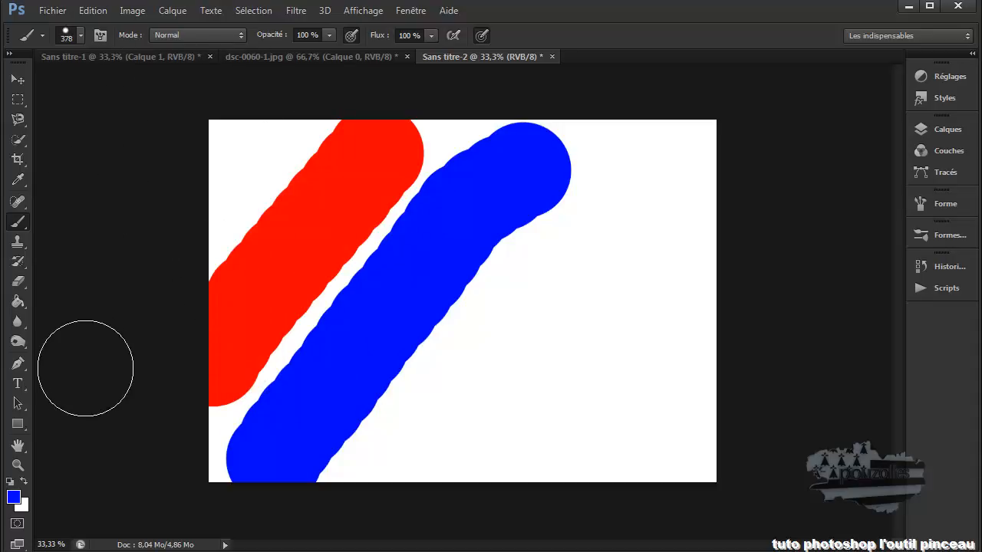
click(14, 498)
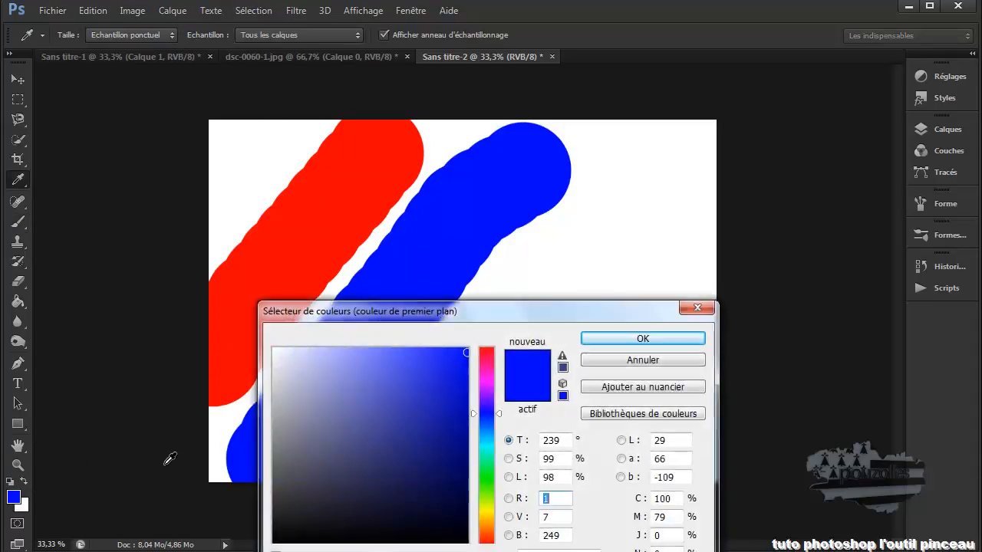
click(495, 498)
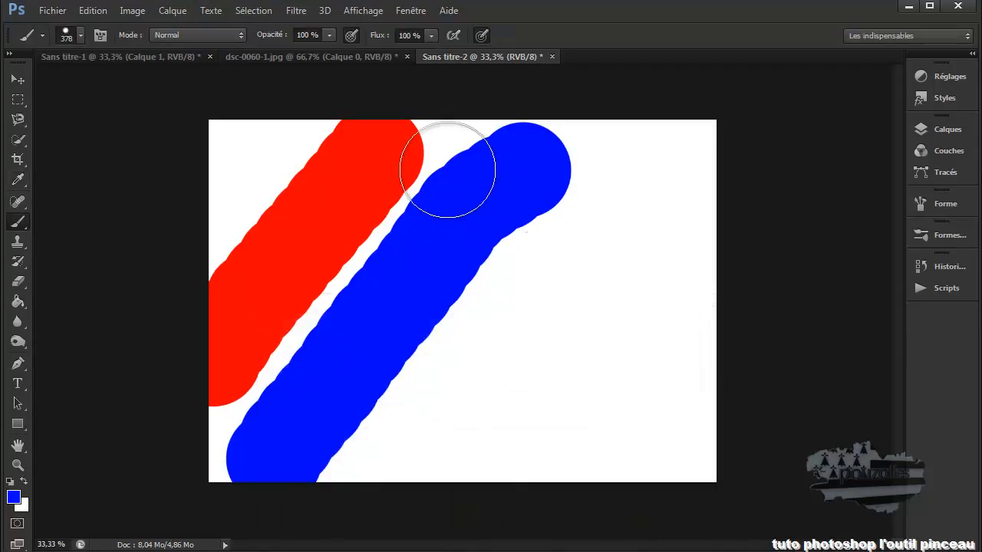
mouse_move(451, 165)
mouse_down()
mouse_move(368, 284)
mouse_move(269, 397)
mouse_up()
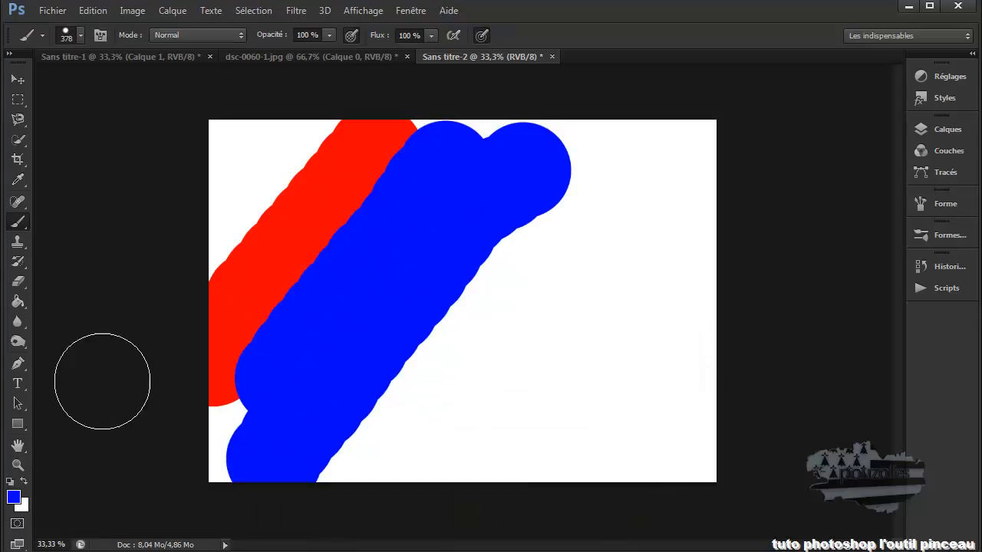
click(93, 11)
click(113, 28)
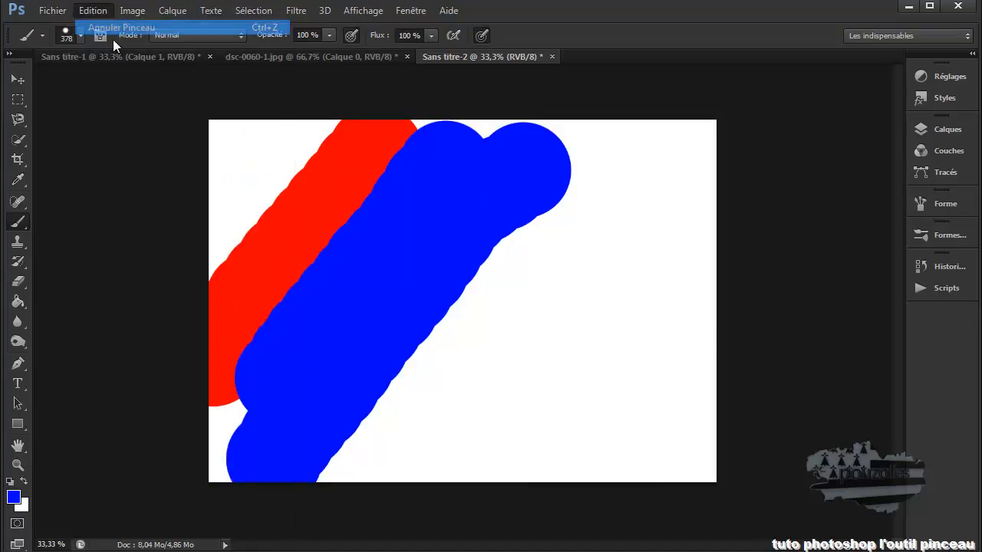
Set the foreground colour to yellow-green and paint a diagonal stripe overlapping the red and blue ones between them.
click(13, 498)
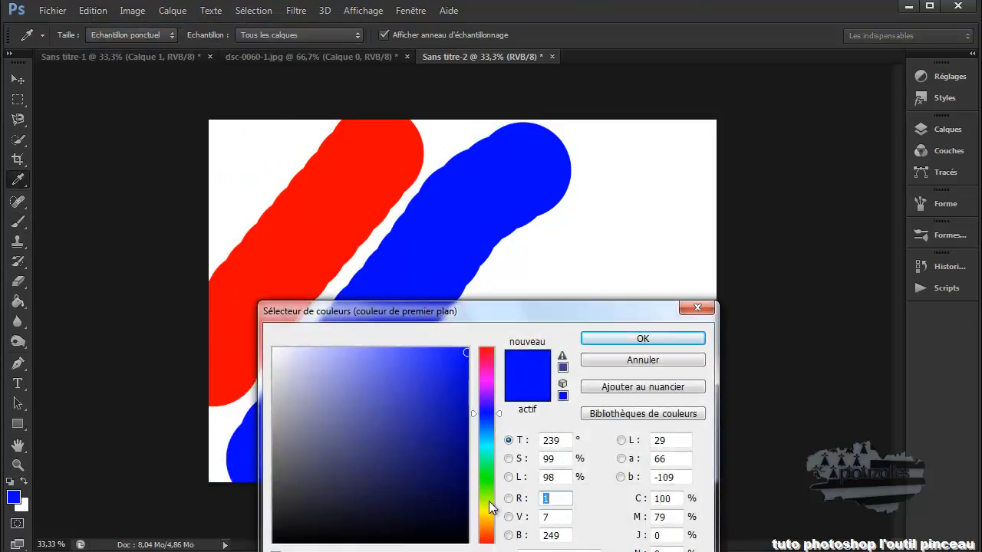
click(489, 500)
click(658, 337)
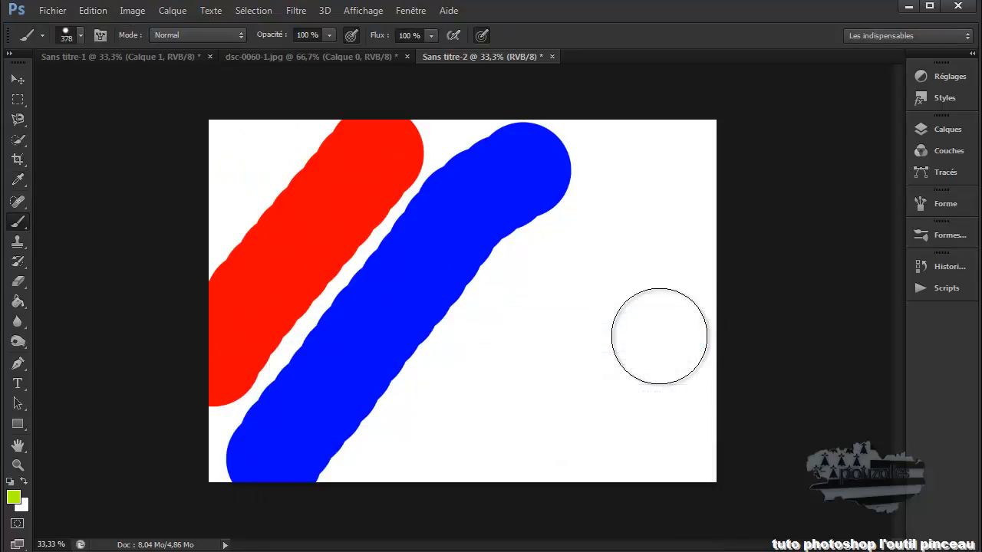
drag(440, 157, 219, 438)
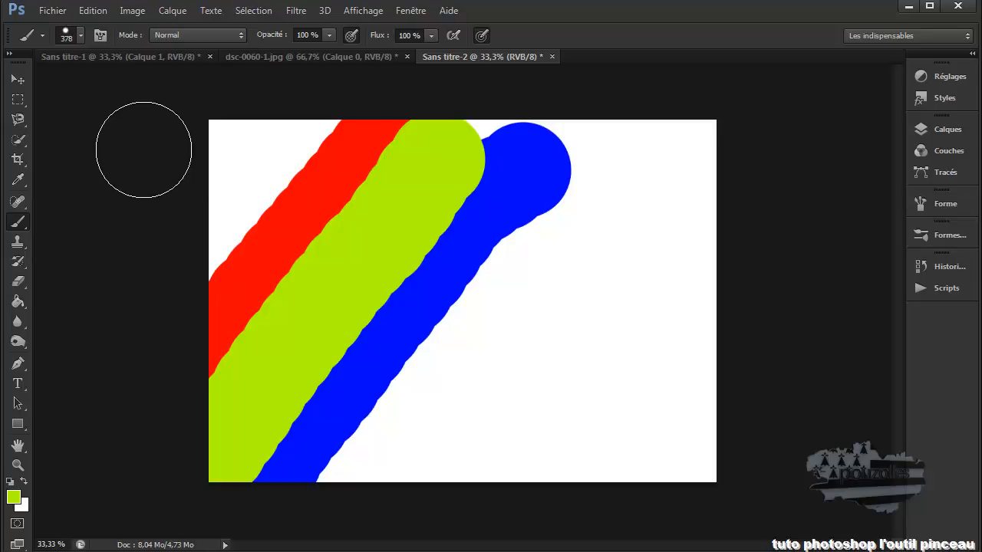
Switch to the Mixer Brush, enlarge it to 265 px, and smear the three colours together in the stripes' upper half.
drag(27, 222, 26, 221)
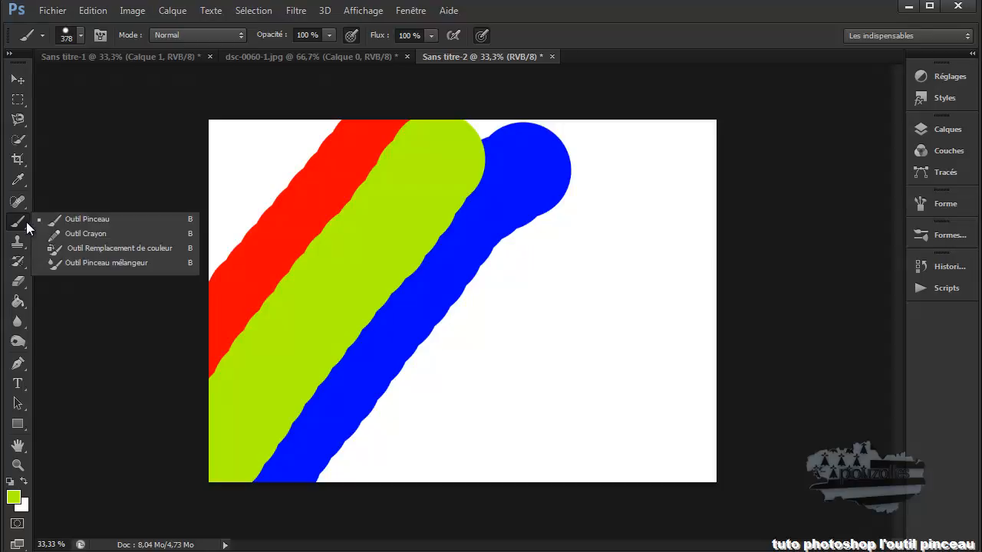
click(96, 266)
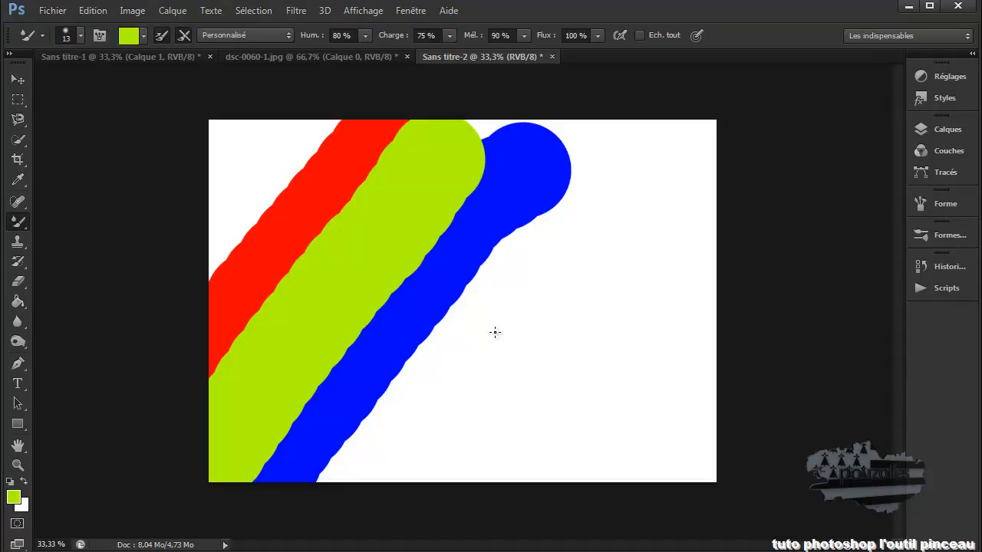
mouse_move(495, 332)
mouse_down()
mouse_move(527, 333)
mouse_move(534, 551)
mouse_up()
mouse_move(283, 236)
mouse_down()
mouse_move(225, 173)
mouse_move(229, 162)
mouse_move(288, 230)
mouse_move(346, 210)
mouse_move(406, 214)
mouse_move(432, 235)
mouse_move(436, 260)
mouse_move(427, 297)
mouse_move(402, 304)
mouse_move(404, 318)
mouse_move(393, 314)
mouse_move(361, 241)
mouse_move(335, 246)
mouse_move(372, 235)
mouse_move(410, 291)
mouse_up()
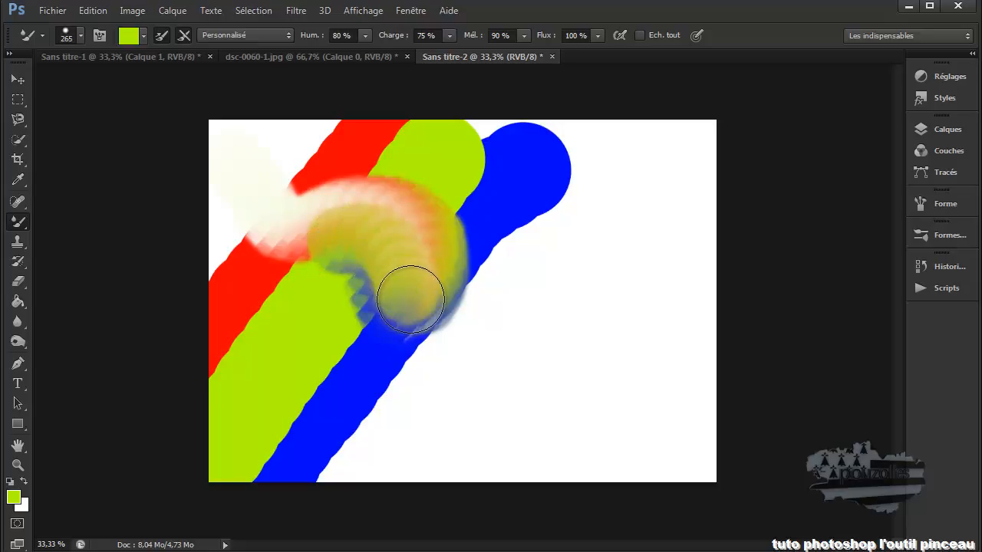
Reduce the Mixer Brush spacing to 1 % and smear the green and blue paint up into the red stripe.
click(955, 205)
drag(726, 411, 680, 415)
mouse_move(244, 349)
mouse_down()
mouse_move(249, 309)
mouse_move(260, 354)
mouse_move(334, 360)
mouse_move(341, 409)
mouse_move(378, 403)
mouse_move(394, 378)
mouse_move(315, 338)
mouse_move(336, 329)
mouse_move(362, 365)
mouse_move(331, 349)
mouse_move(311, 318)
mouse_move(298, 219)
mouse_up()
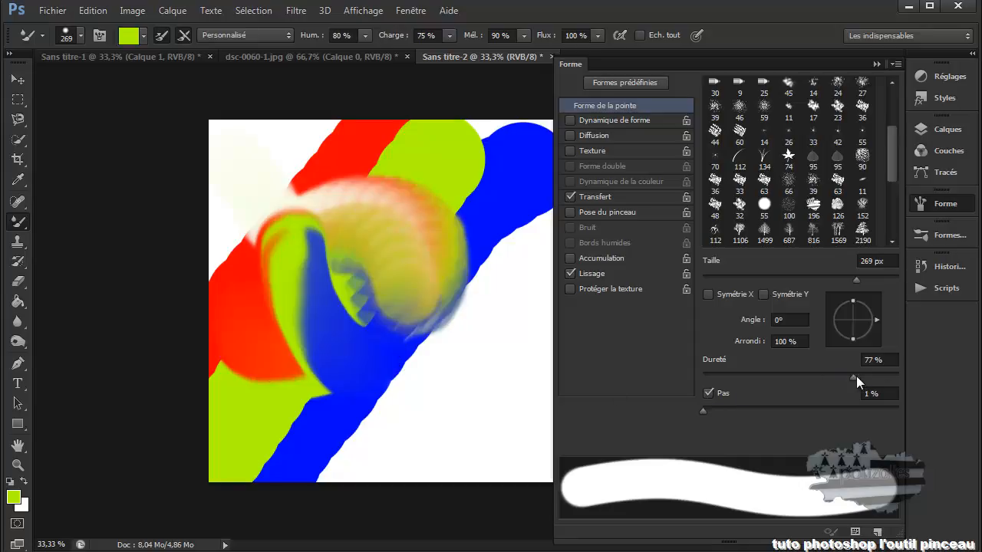
Set the Mixer Brush hardness to 58 % and blend the lower part of the red, green and blue stripes.
drag(853, 376, 816, 378)
mouse_move(325, 381)
mouse_down()
mouse_move(274, 405)
mouse_move(302, 407)
mouse_move(274, 403)
mouse_move(318, 350)
mouse_move(302, 284)
mouse_move(329, 329)
mouse_move(322, 380)
mouse_up()
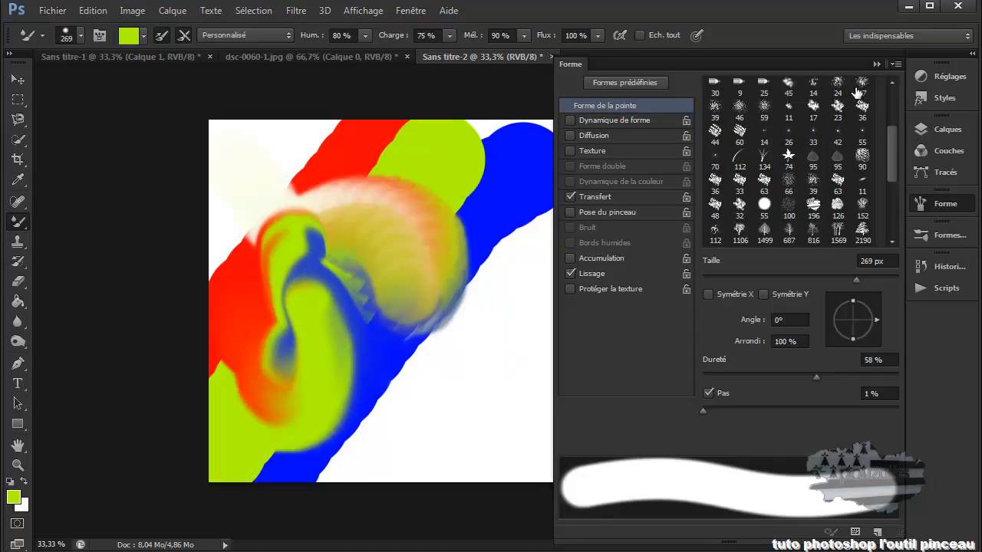
click(876, 65)
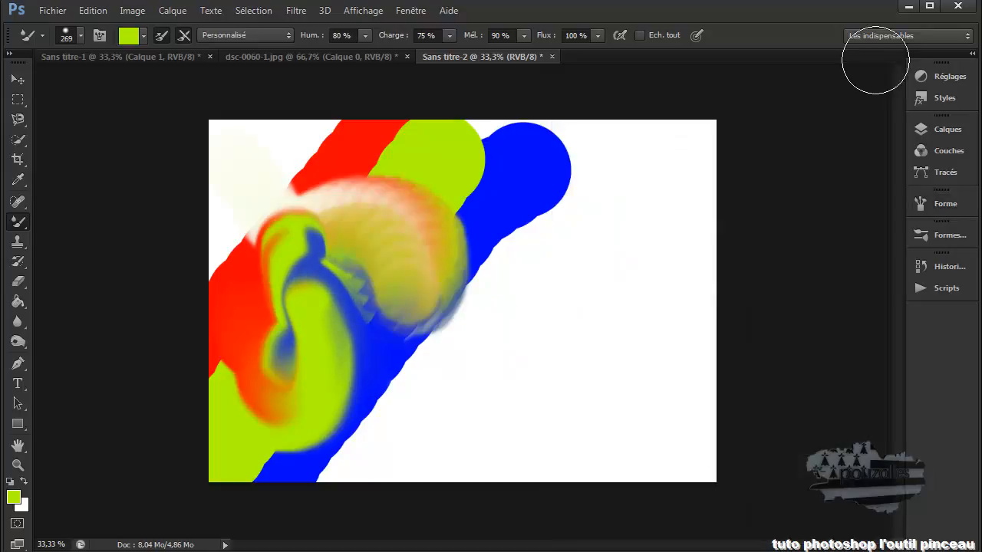
Switch back to the Brush tool and review the tip and dynamics settings of the 378 px hard round brush.
right_click(19, 224)
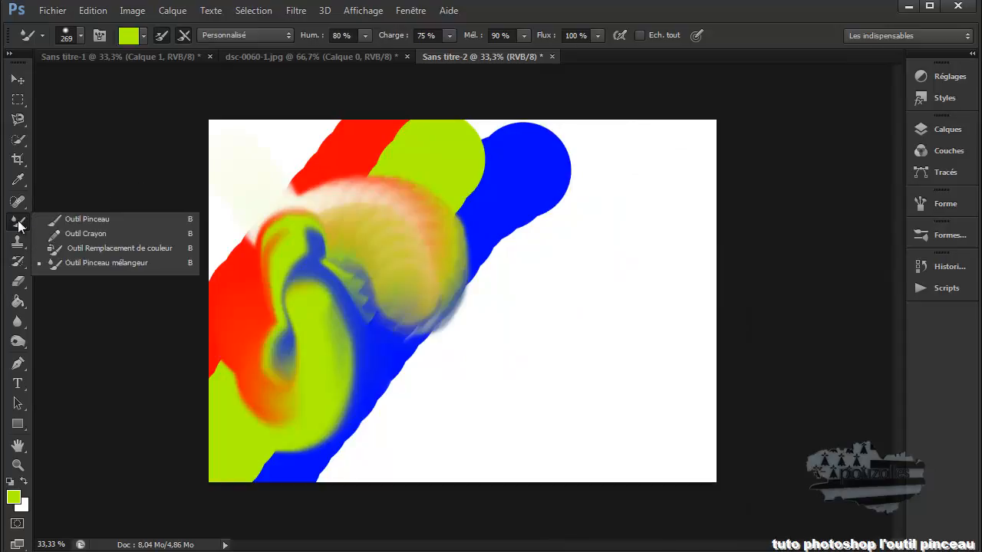
click(84, 218)
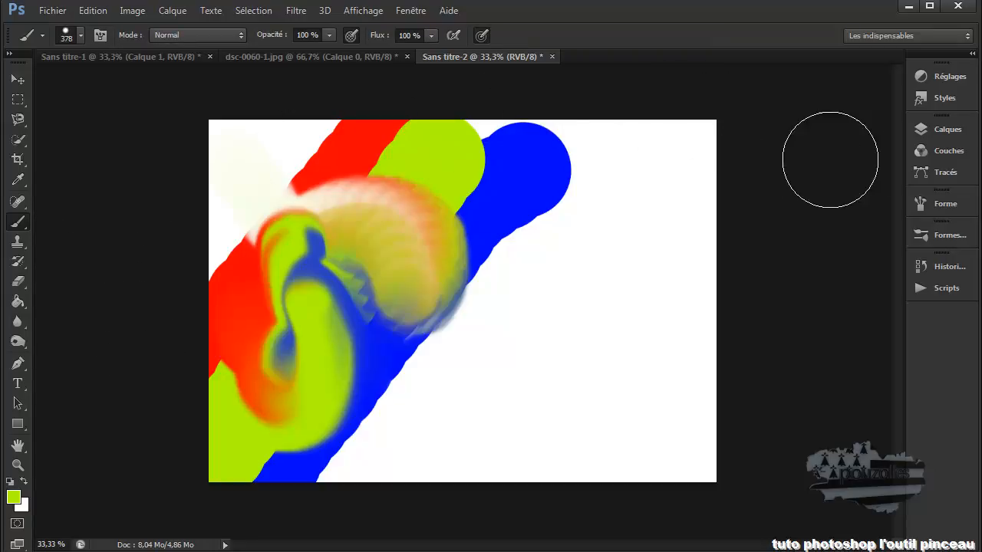
click(942, 204)
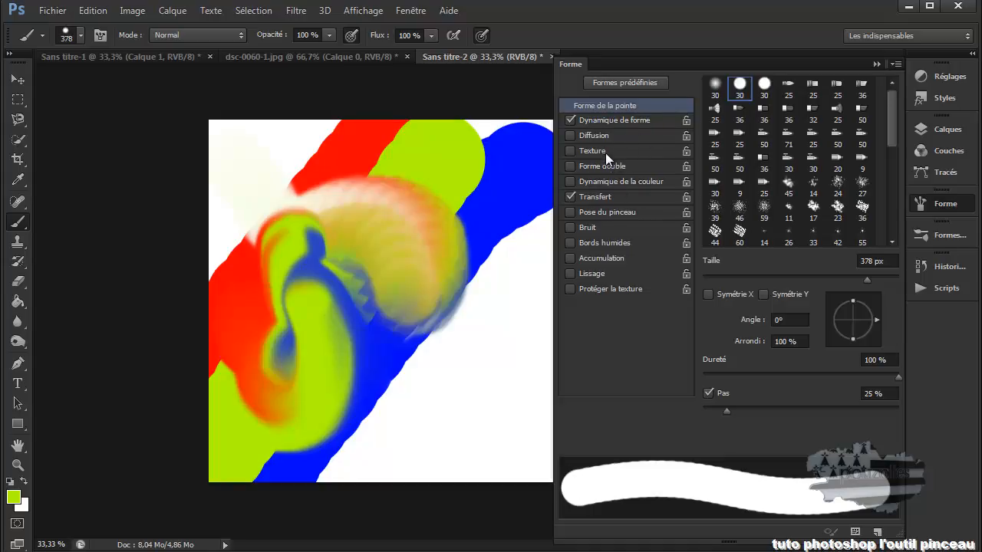
click(872, 59)
mouse_move(434, 204)
mouse_down()
mouse_move(421, 236)
mouse_move(409, 237)
mouse_move(406, 212)
mouse_up()
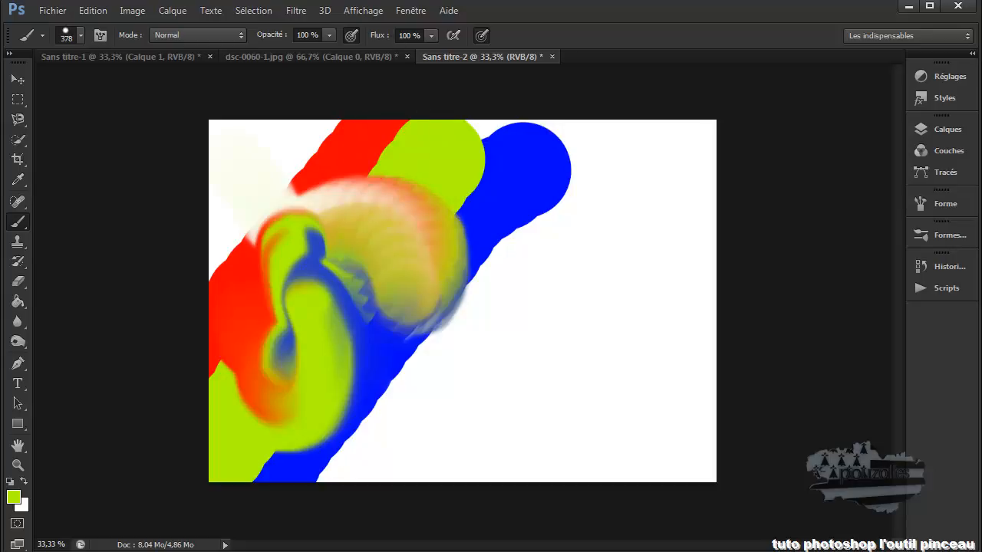